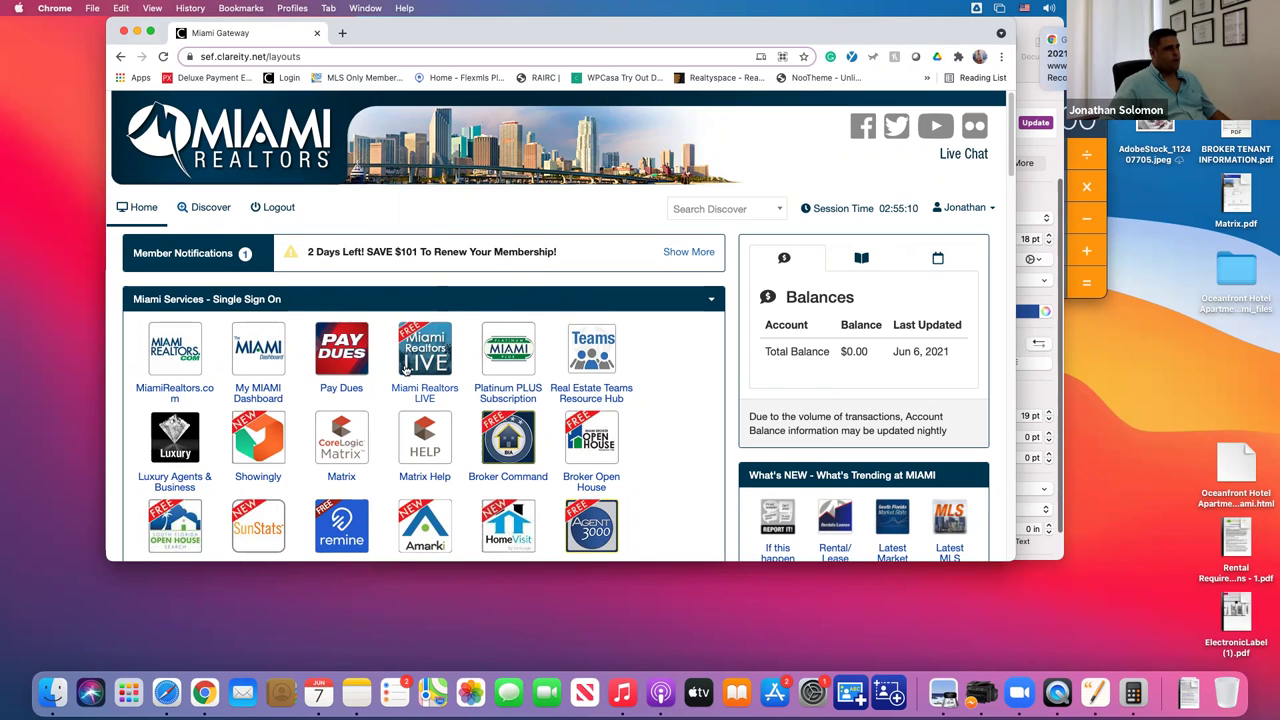
{"action": "scroll", "coordinate": [405, 370], "scroll_direction": "down", "scroll_amount": 2}
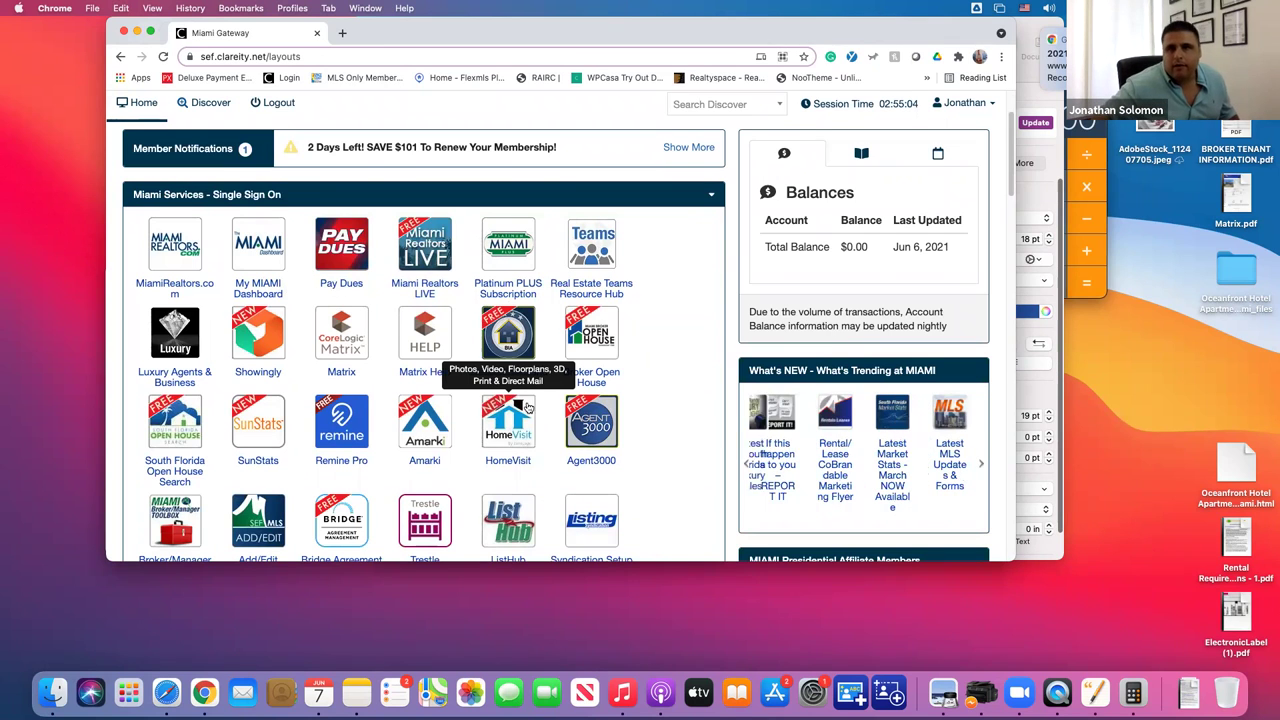
{"action": "left_click", "coordinate": [1041, 35]}
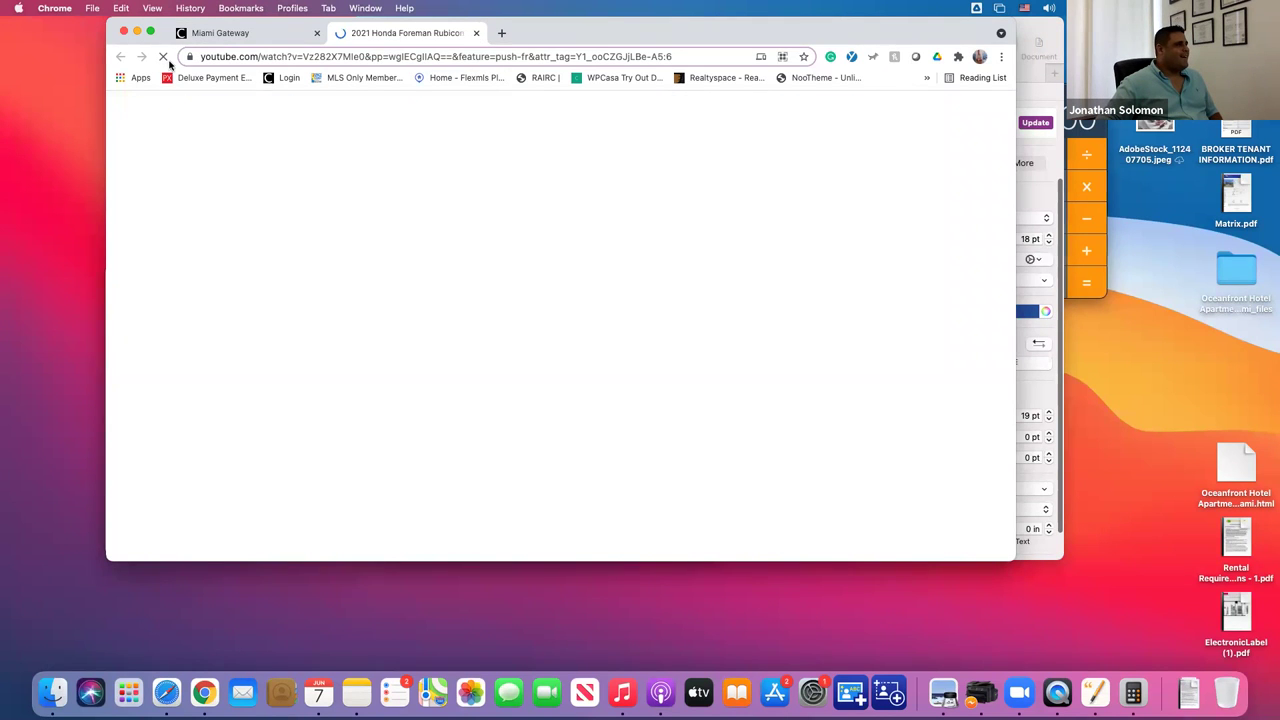
{"action": "left_click_drag", "start_coordinate": [168, 24], "coordinate": [487, 108]}
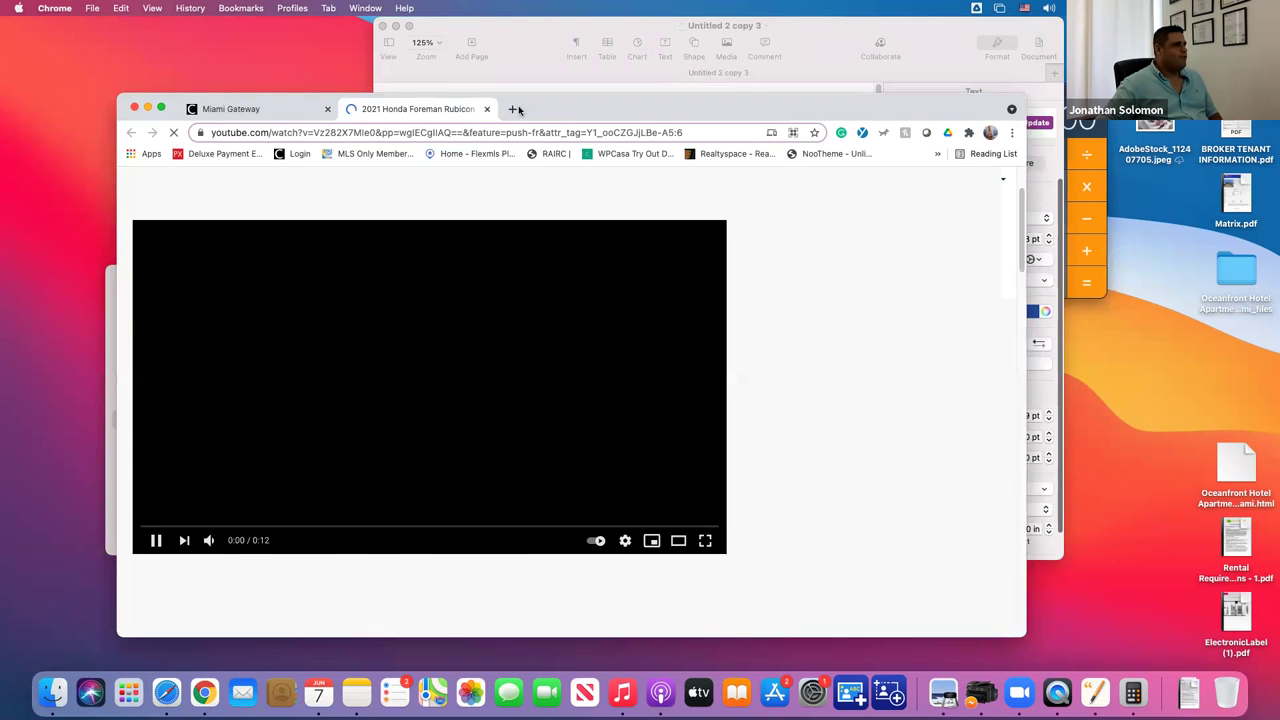
{"action": "left_click", "coordinate": [487, 108]}
{"action": "left_click_drag", "start_coordinate": [551, 108], "coordinate": [581, 31]}
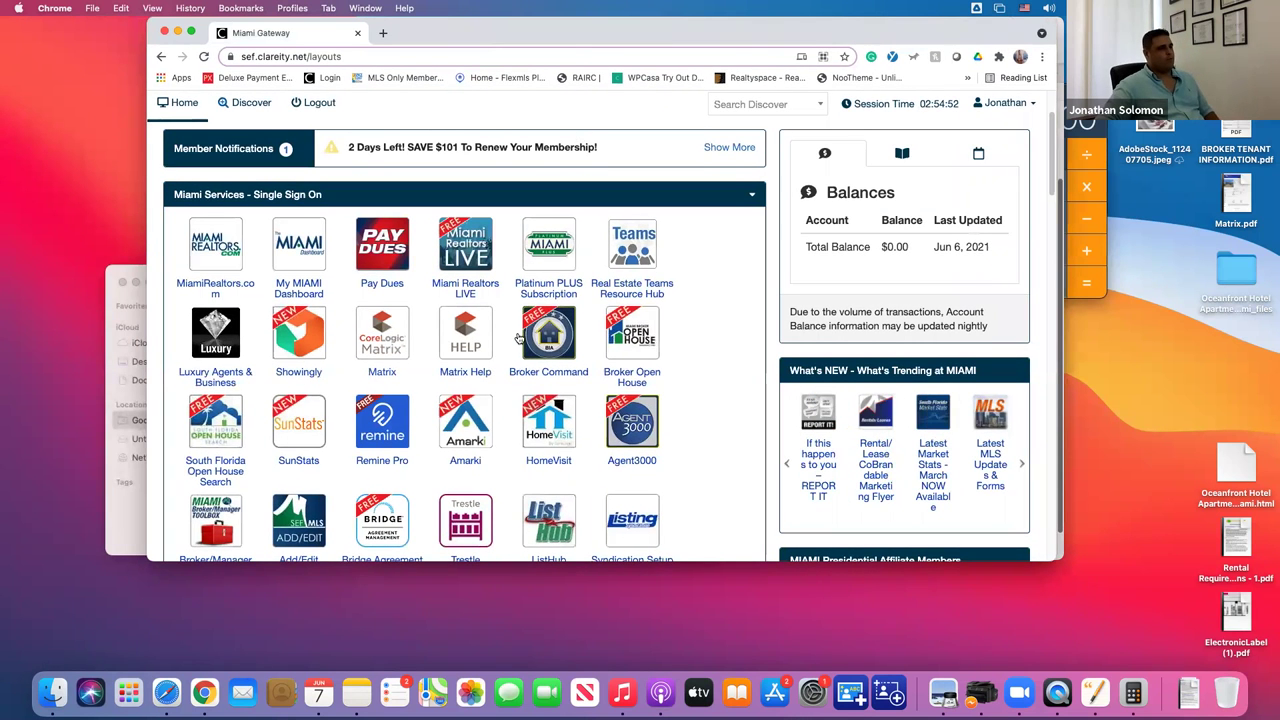
Launch Matrix from the Miami Services single sign-on section of the Miami Gateway and bring its page into view.
{"action": "scroll", "coordinate": [519, 346], "scroll_direction": "down", "scroll_amount": 2}
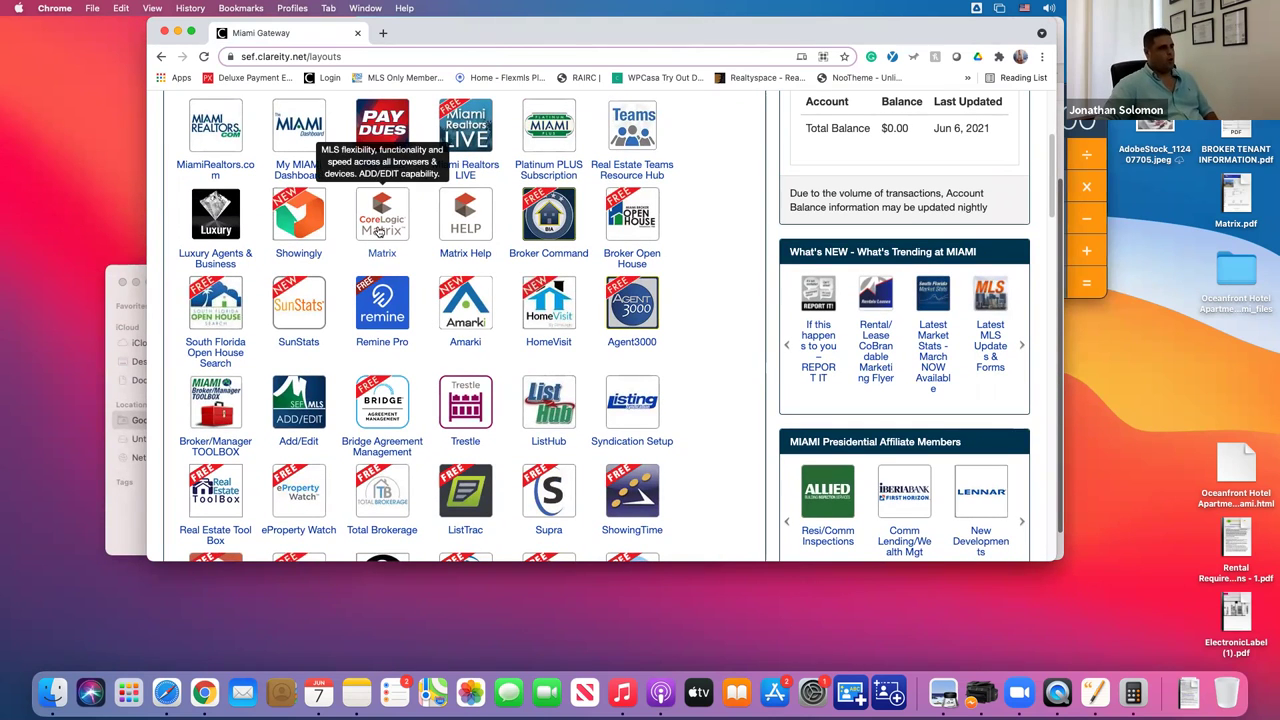
{"action": "scroll", "coordinate": [405, 235], "scroll_direction": "up", "scroll_amount": 2}
{"action": "scroll", "coordinate": [395, 220], "scroll_direction": "down", "scroll_amount": 2}
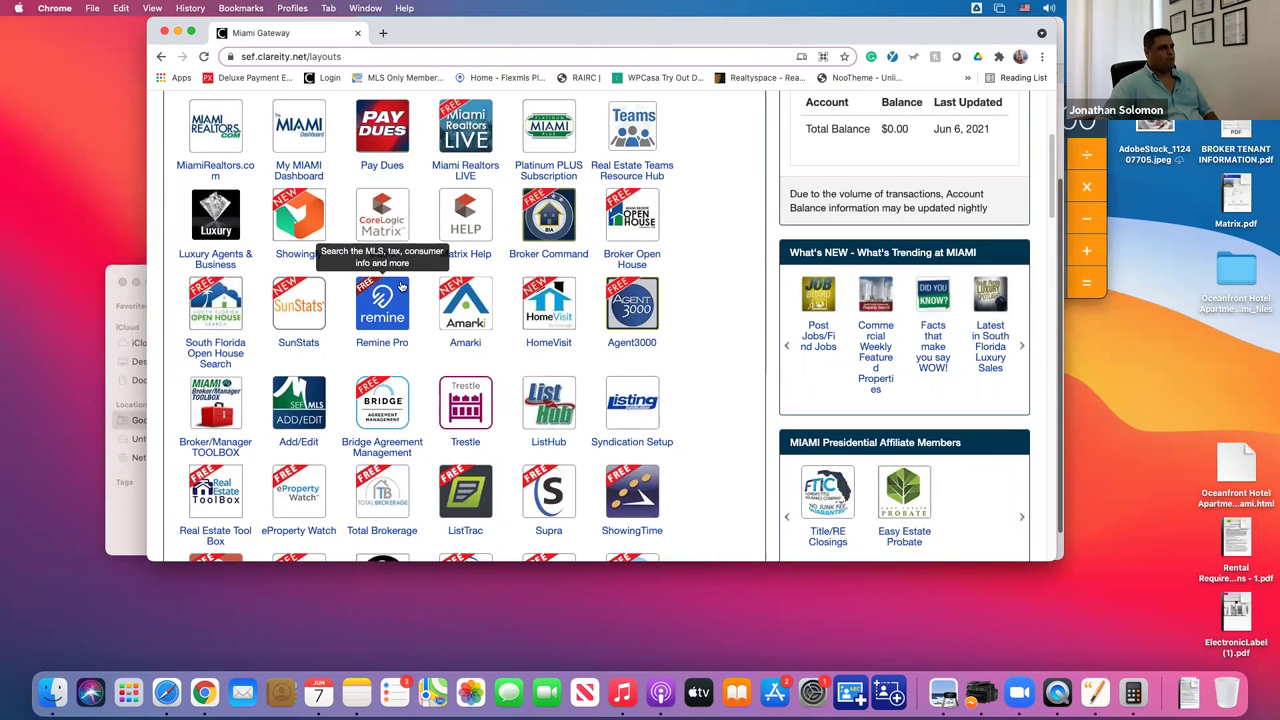
{"action": "left_click", "coordinate": [393, 218]}
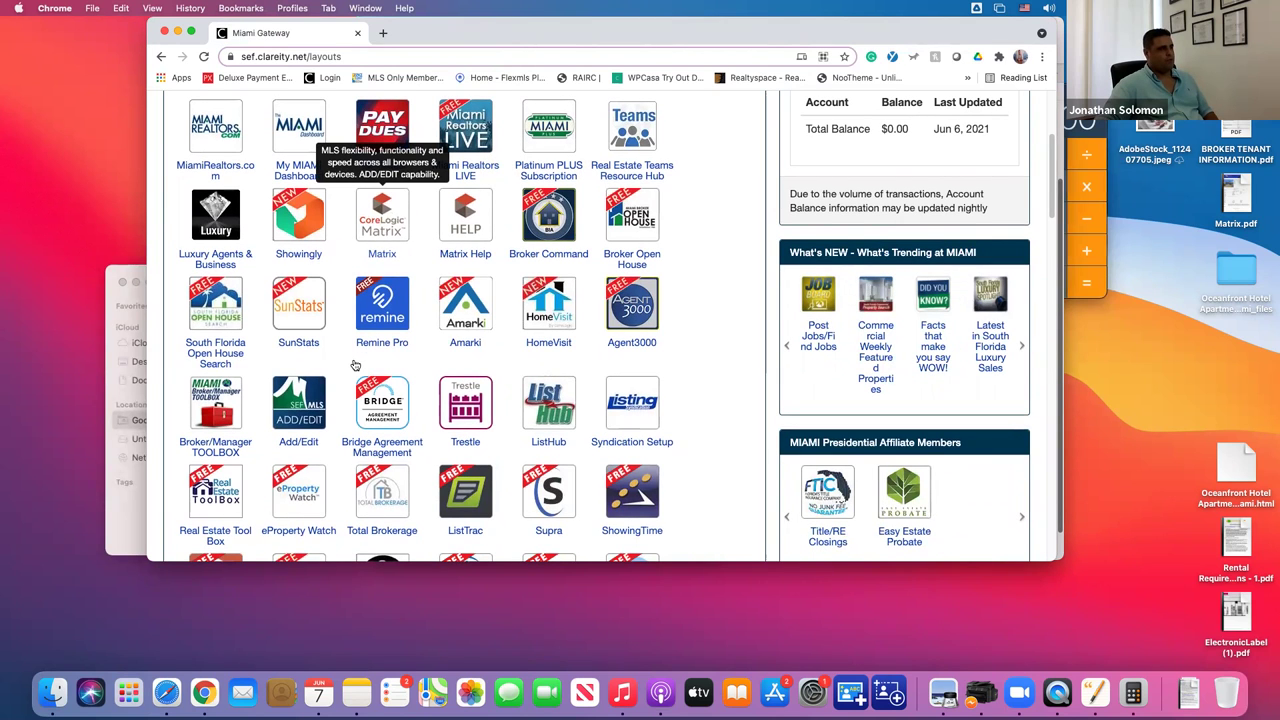
{"action": "left_click_drag", "start_coordinate": [837, 29], "coordinate": [849, 77]}
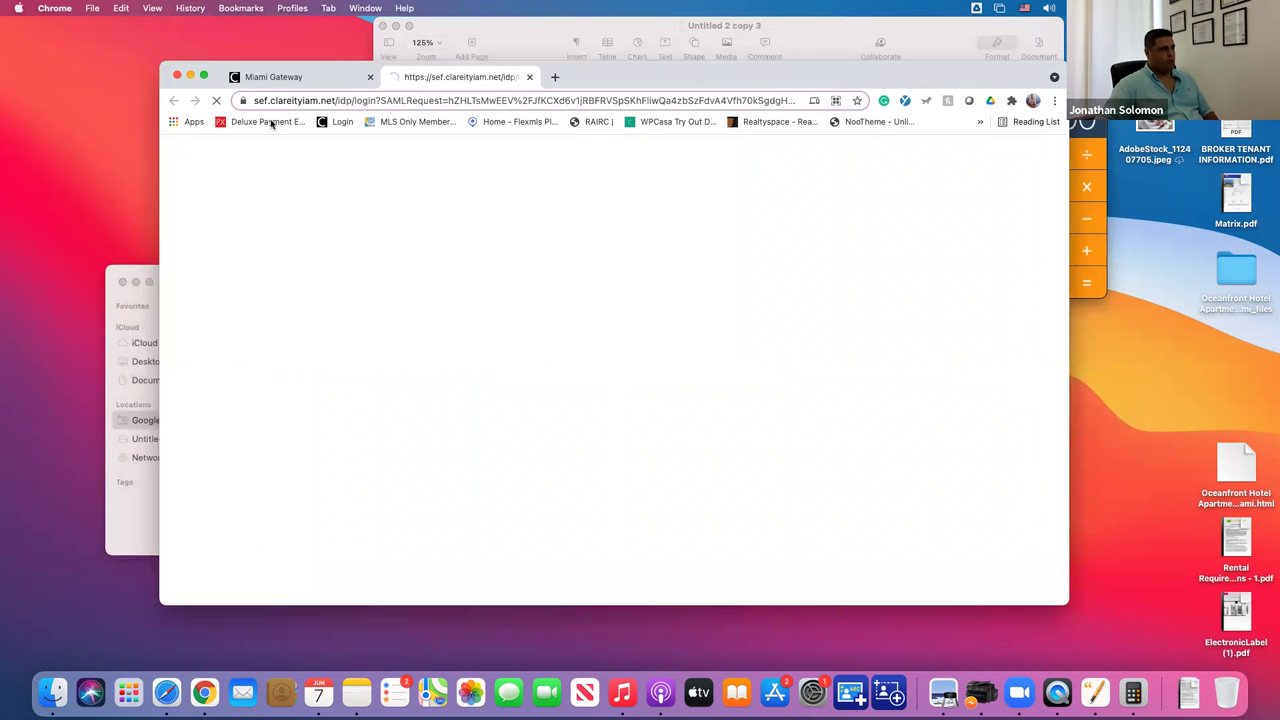
{"action": "left_click", "coordinate": [272, 82]}
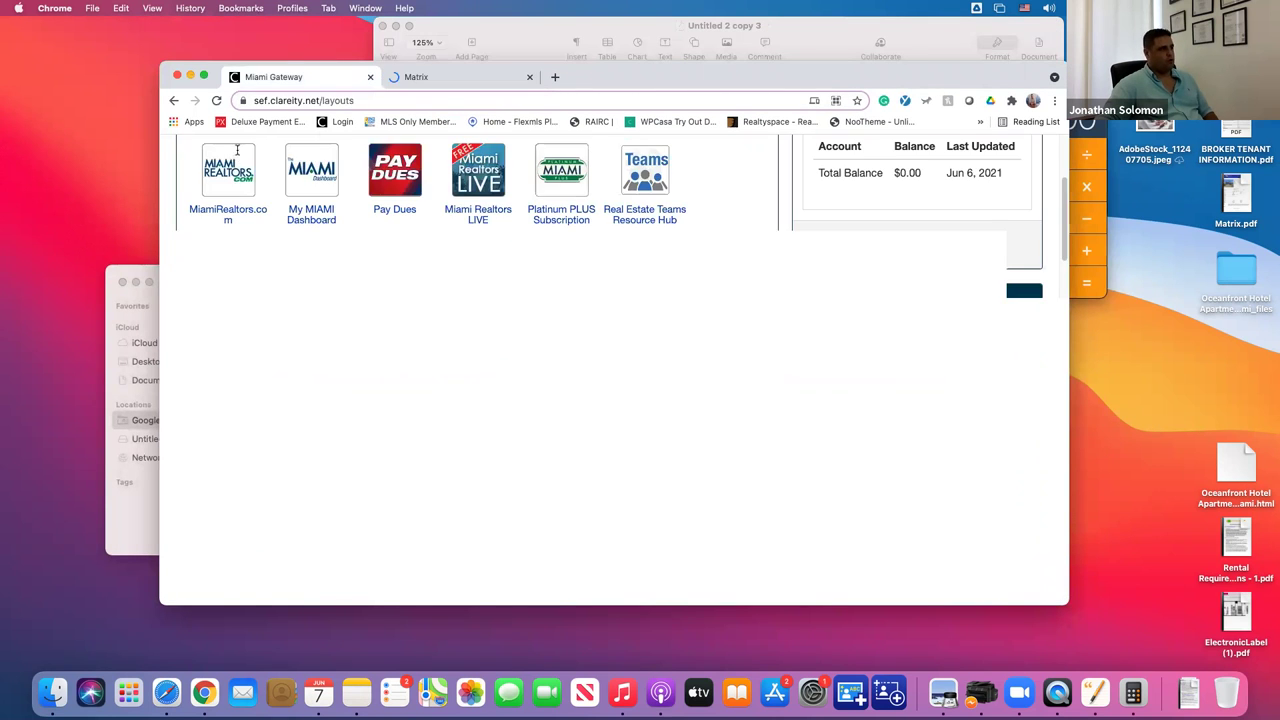
{"action": "left_click", "coordinate": [451, 78]}
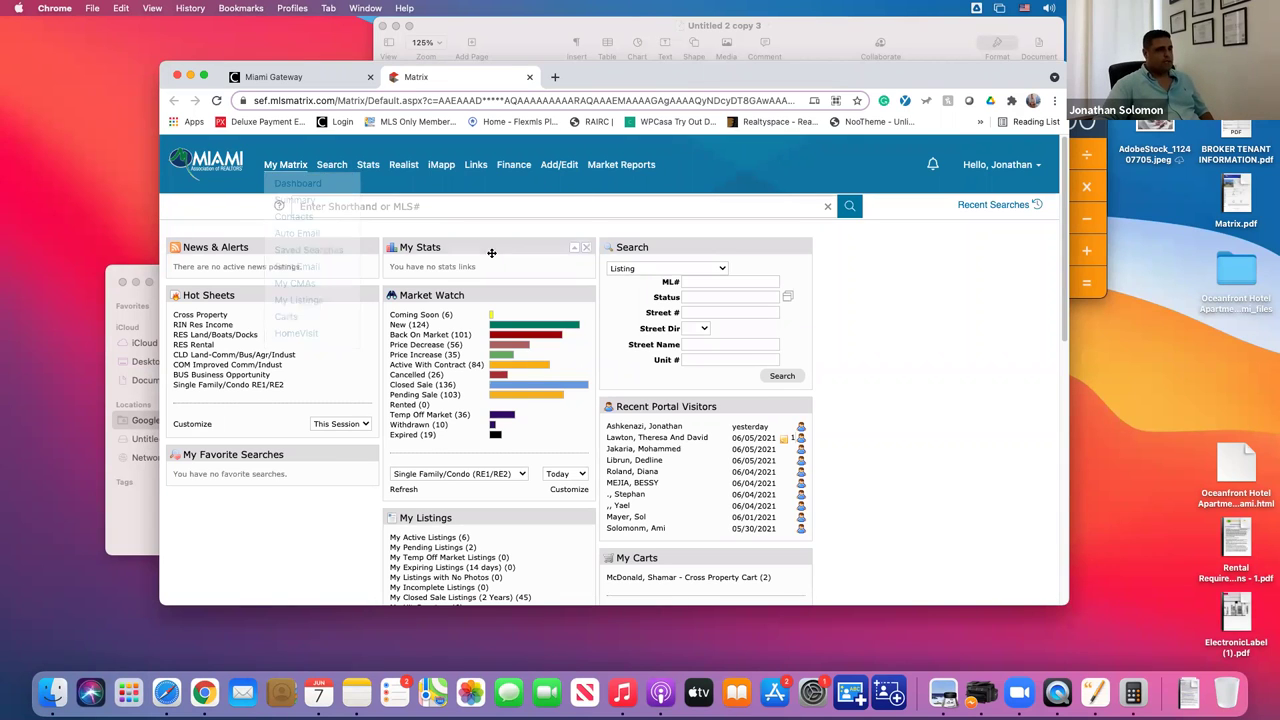
Examine the Matrix dashboard widgets, including Hot Sheets, Market Watch, My Listings and External Links.
{"action": "scroll", "coordinate": [593, 308], "scroll_direction": "down", "scroll_amount": 2}
{"action": "scroll", "coordinate": [593, 308], "scroll_direction": "down", "scroll_amount": 5}
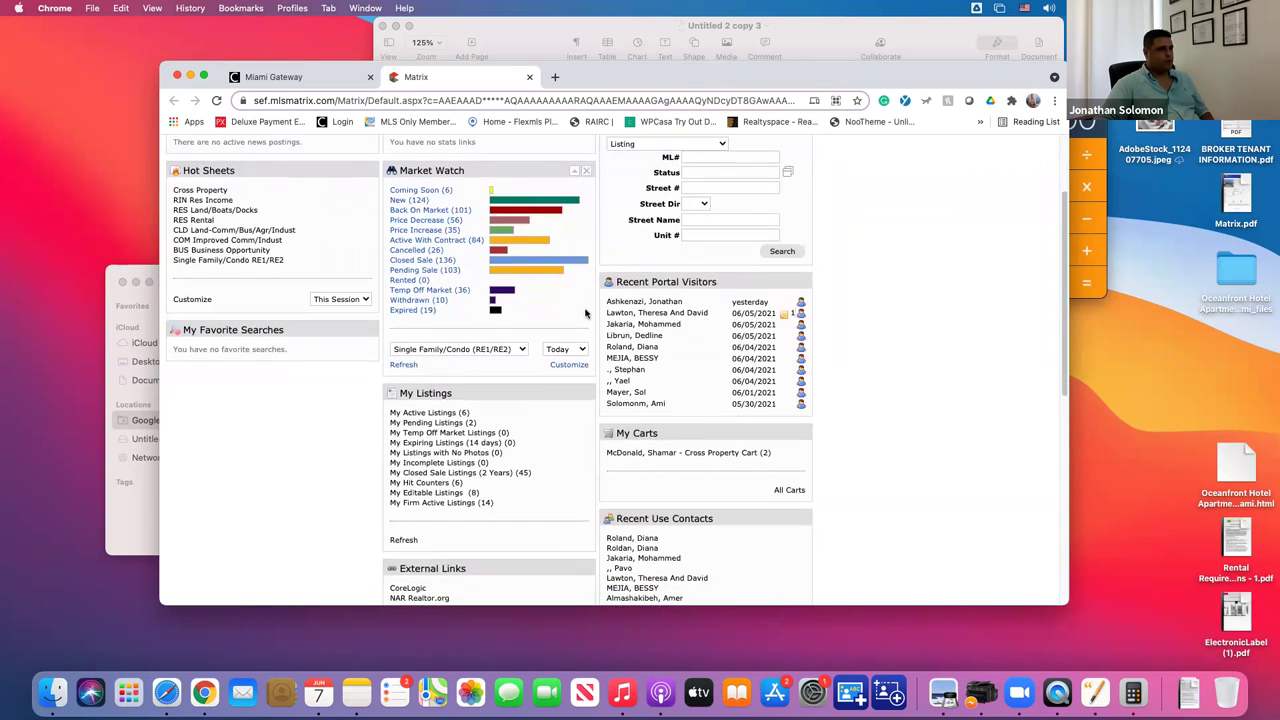
{"action": "scroll", "coordinate": [589, 310], "scroll_direction": "down", "scroll_amount": 10}
{"action": "scroll", "coordinate": [588, 313], "scroll_direction": "up", "scroll_amount": 15}
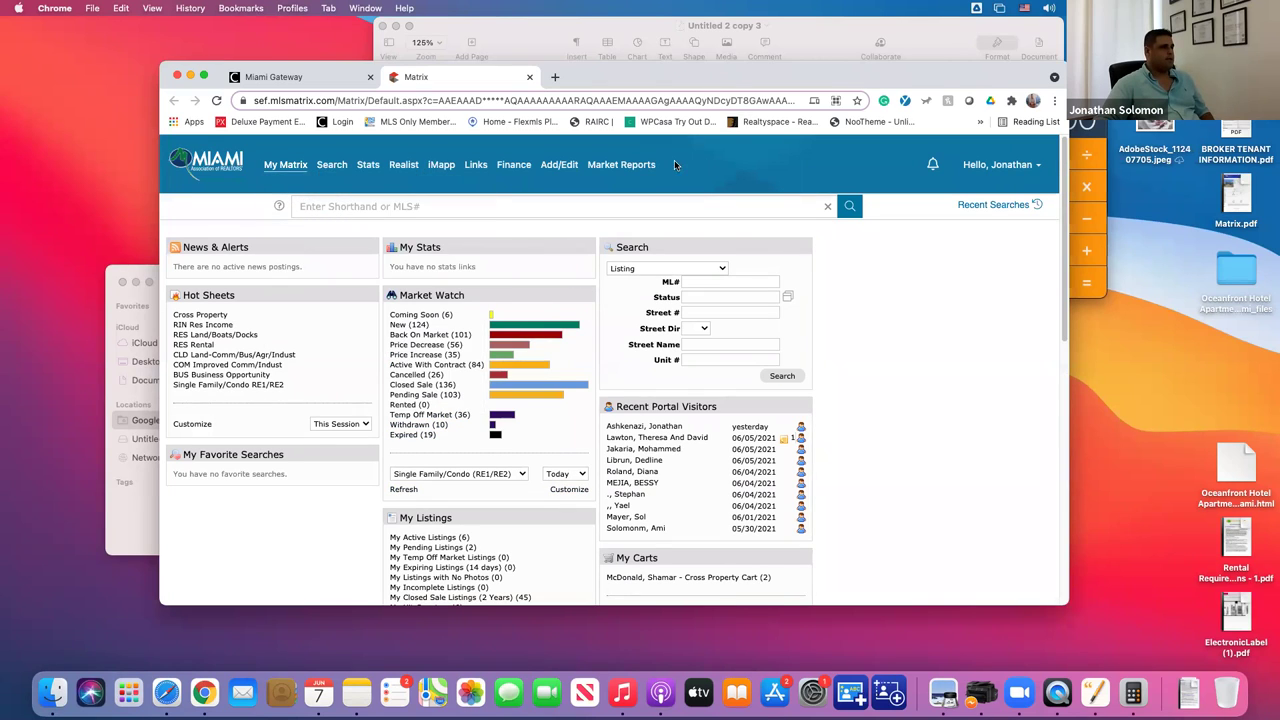
{"action": "scroll", "coordinate": [508, 288], "scroll_direction": "down", "scroll_amount": 1}
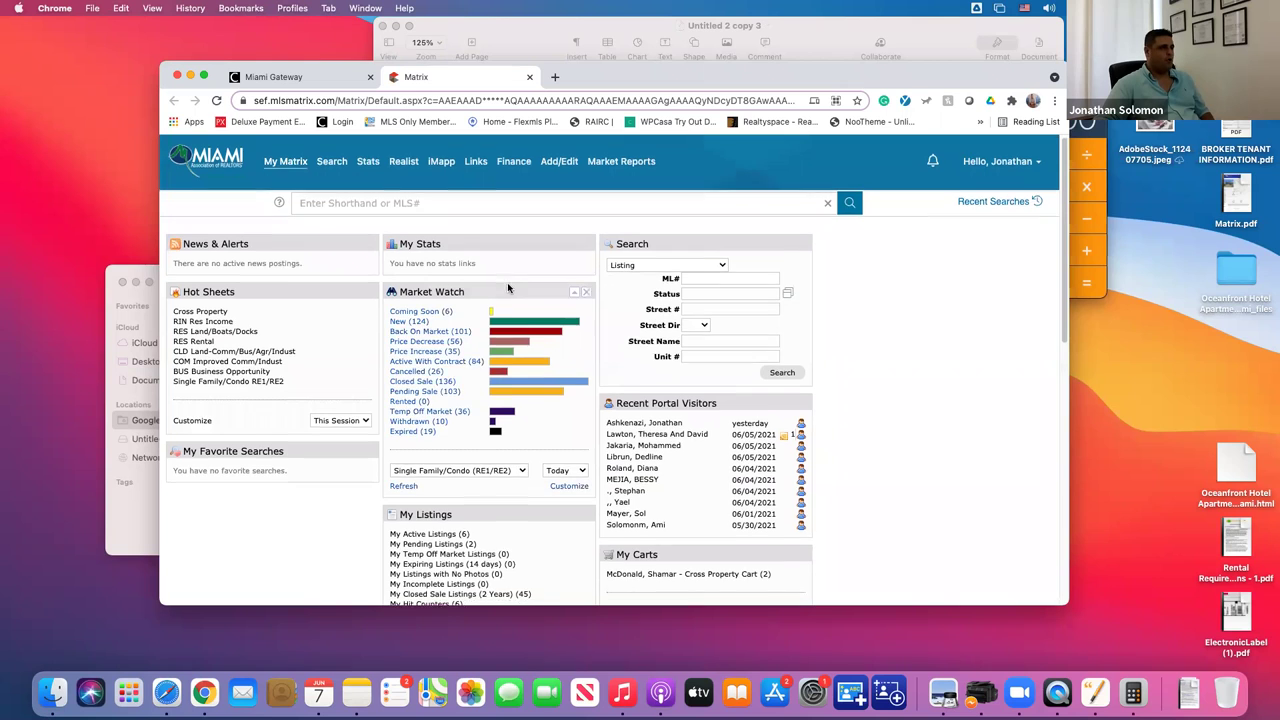
{"action": "scroll", "coordinate": [507, 282], "scroll_direction": "down", "scroll_amount": 2}
{"action": "scroll", "coordinate": [508, 278], "scroll_direction": "up", "scroll_amount": 2}
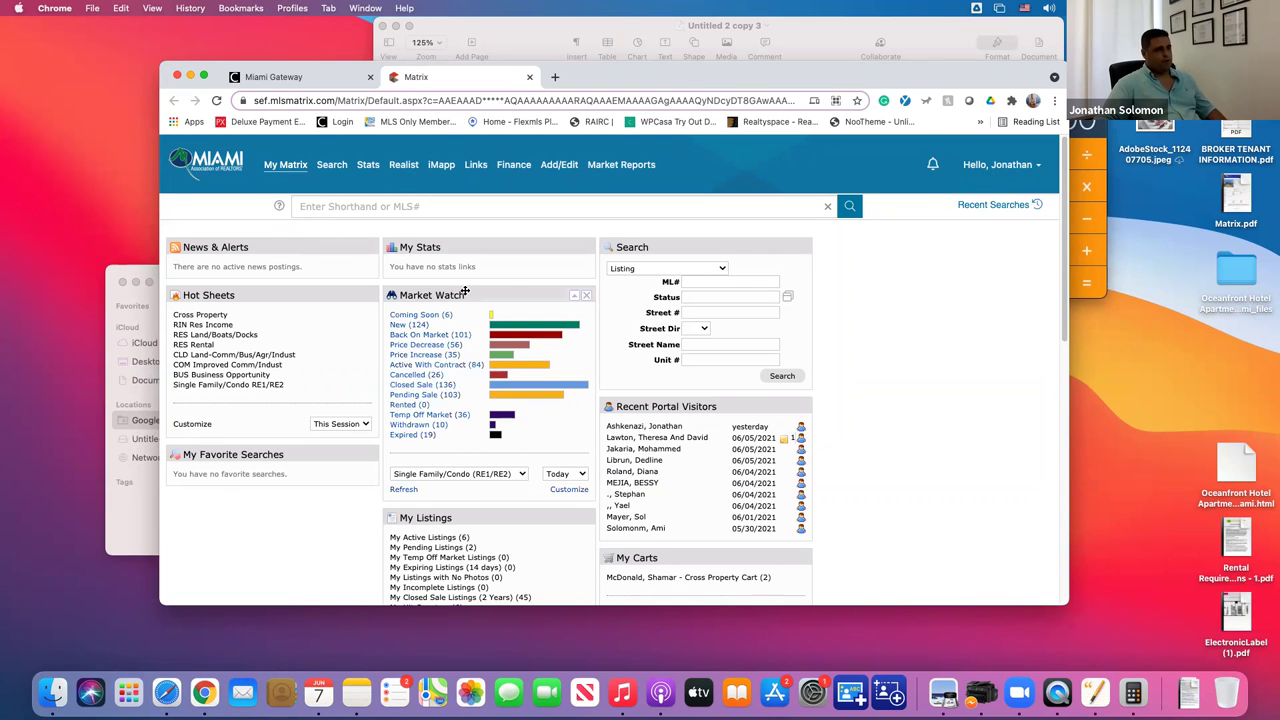
{"action": "scroll", "coordinate": [380, 250], "scroll_direction": "down", "scroll_amount": 1}
{"action": "scroll", "coordinate": [336, 222], "scroll_direction": "up", "scroll_amount": 1}
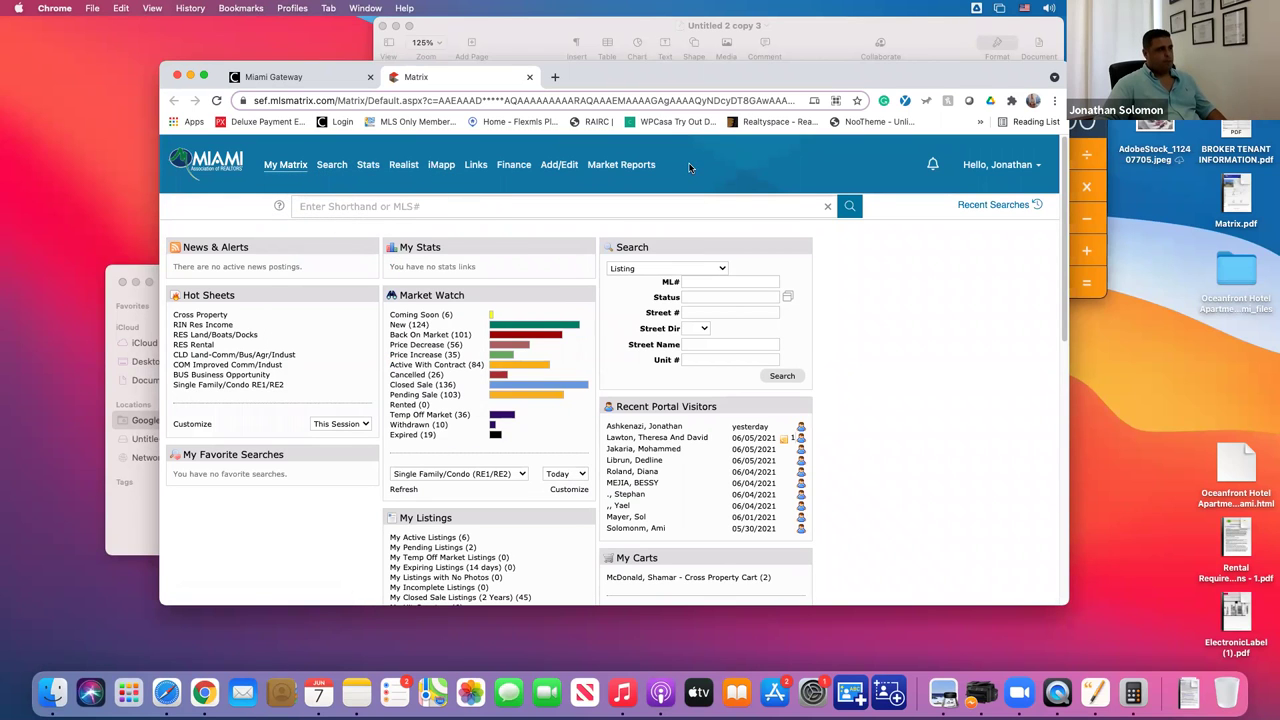
Expand the browser window to full screen and look over the My Matrix and Search navigation options.
{"action": "mouse_move", "coordinate": [269, 168]}
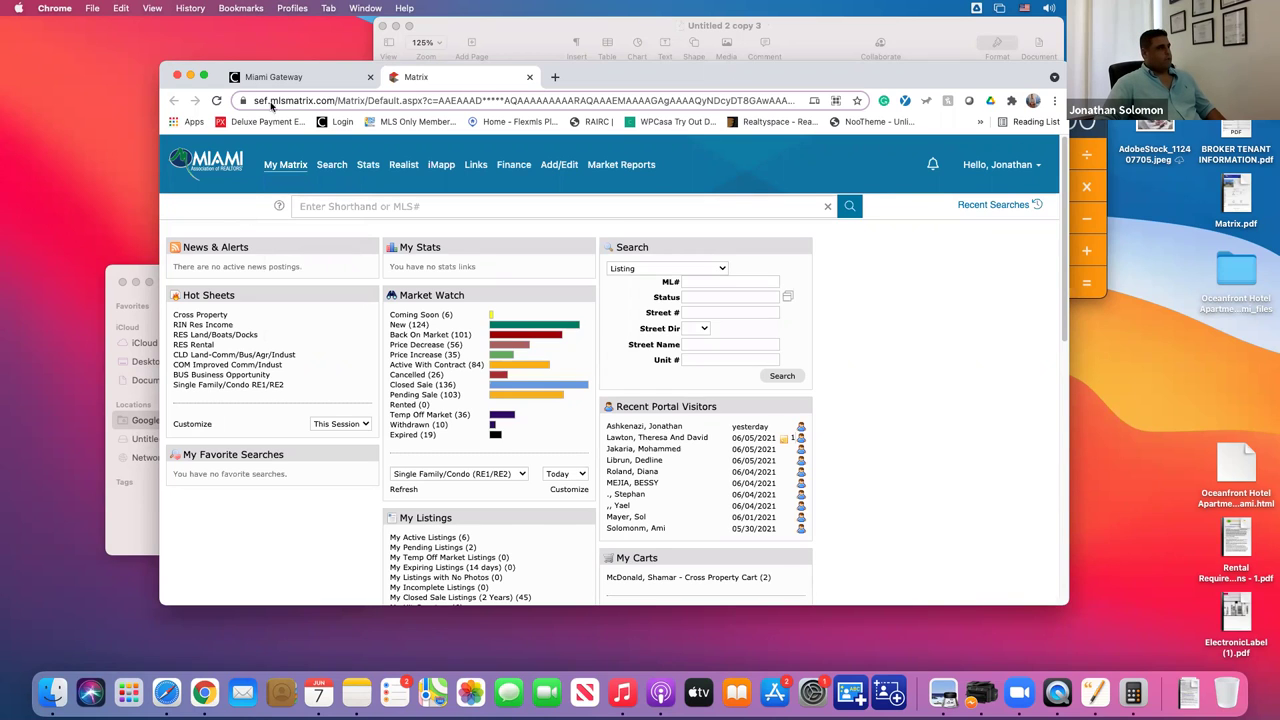
{"action": "left_click", "coordinate": [203, 76]}
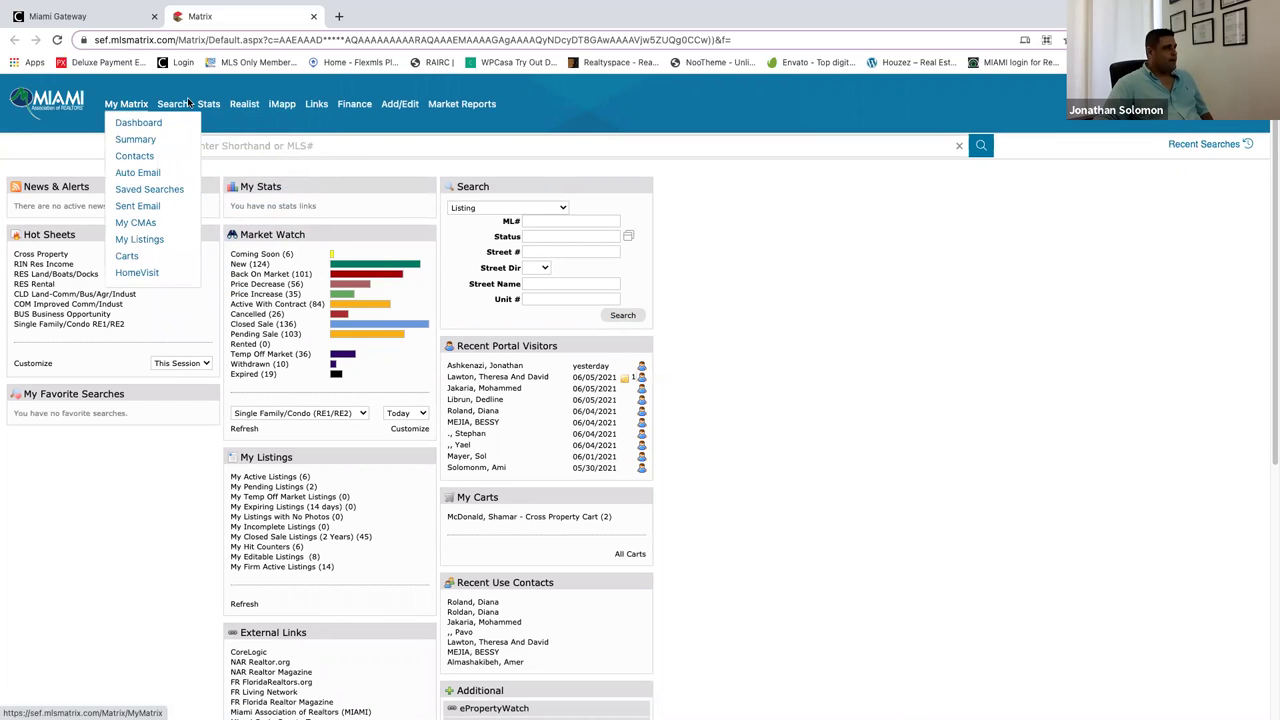
{"action": "mouse_move", "coordinate": [188, 103]}
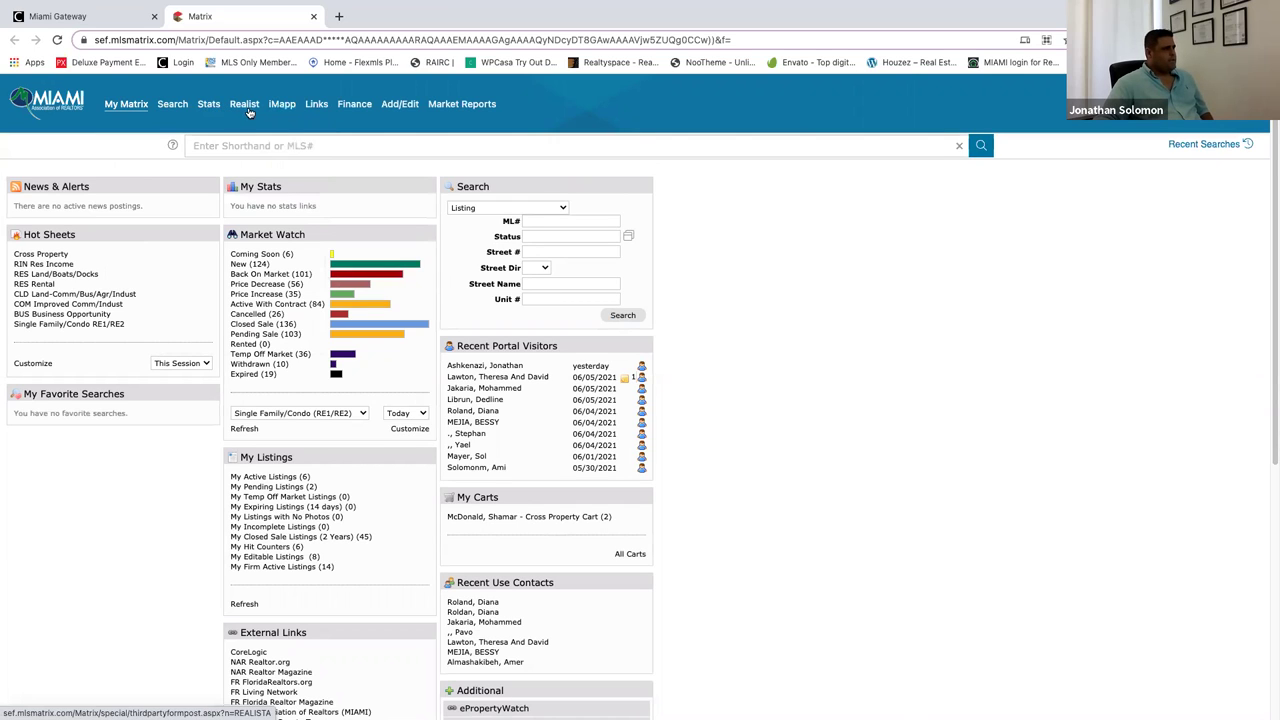
{"action": "mouse_move", "coordinate": [357, 105]}
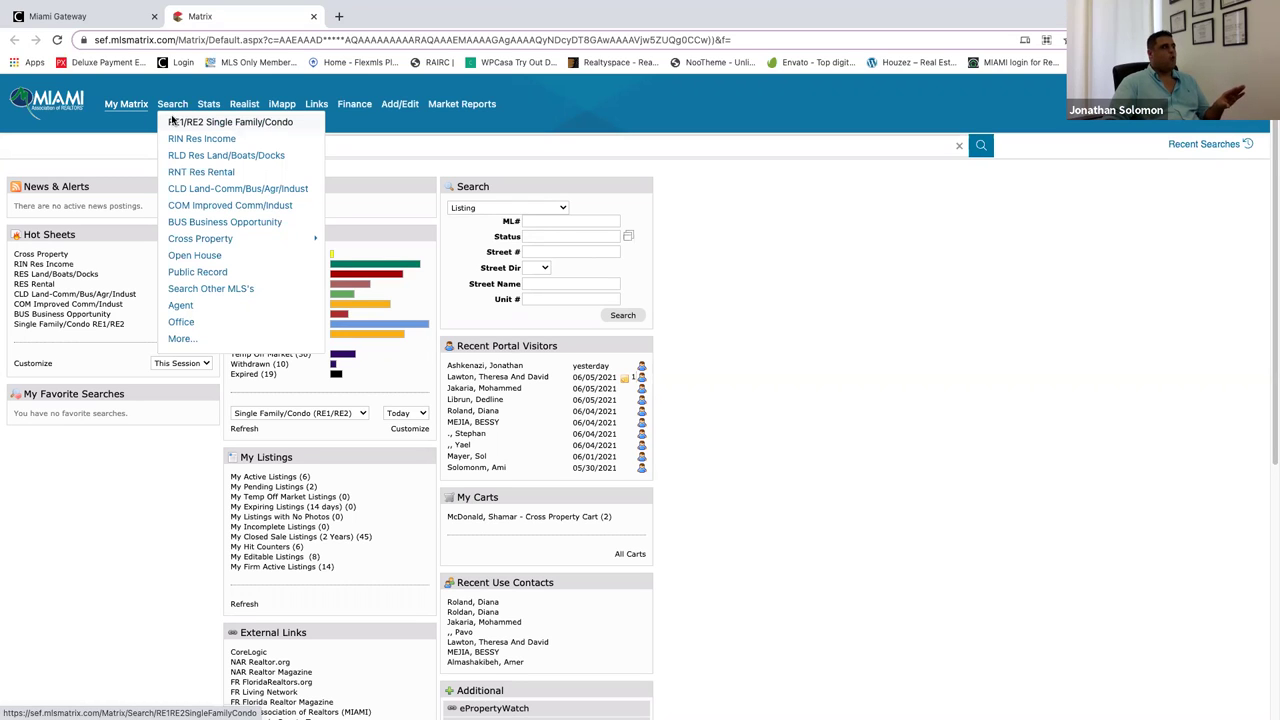
Open the RE1/RE2 Single Family/Condo search, review its criteria, and view the active listings on the map and as a results list.
{"action": "left_click", "coordinate": [285, 123]}
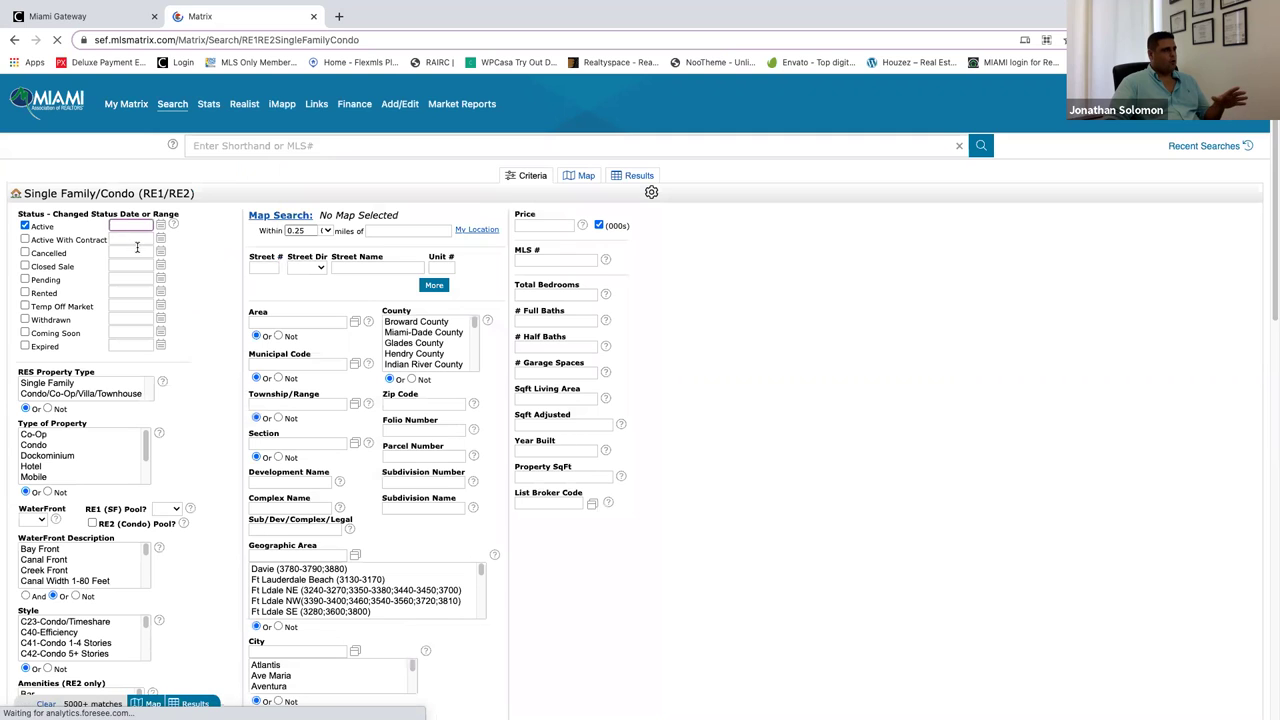
{"action": "scroll", "coordinate": [150, 255], "scroll_direction": "down", "scroll_amount": 4}
{"action": "scroll", "coordinate": [168, 265], "scroll_direction": "up", "scroll_amount": 2}
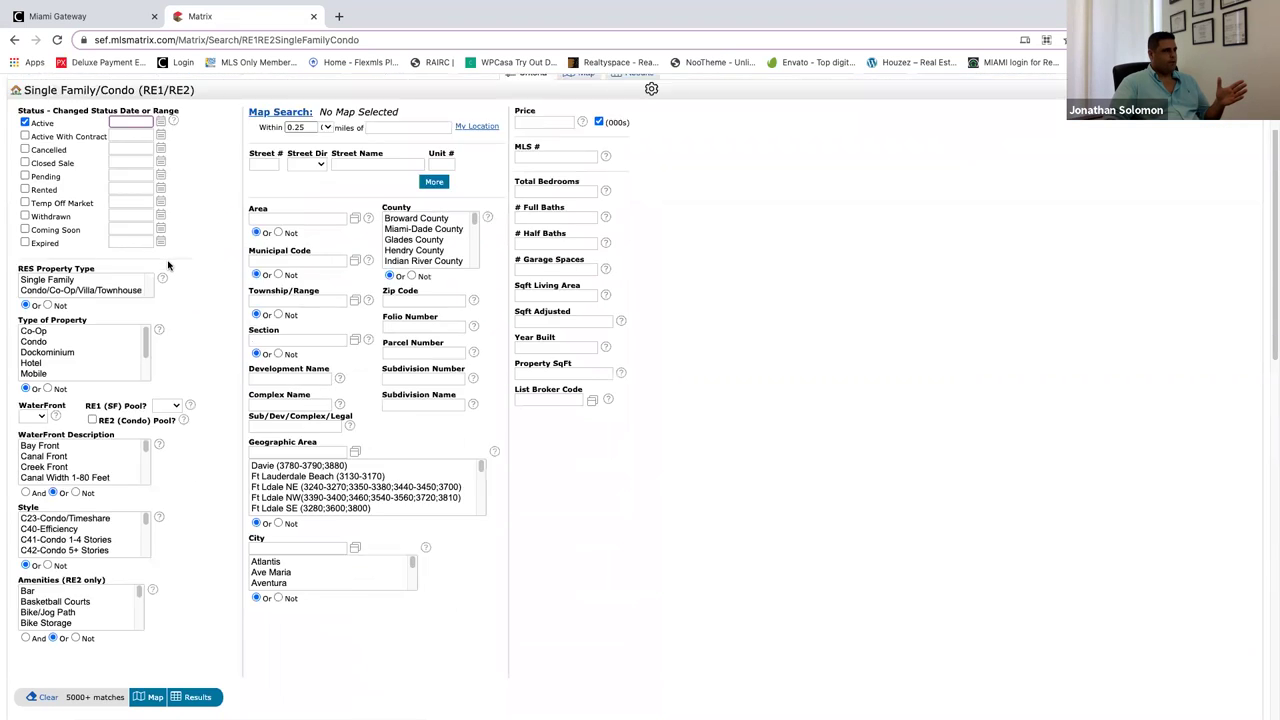
{"action": "scroll", "coordinate": [168, 265], "scroll_direction": "up", "scroll_amount": 2}
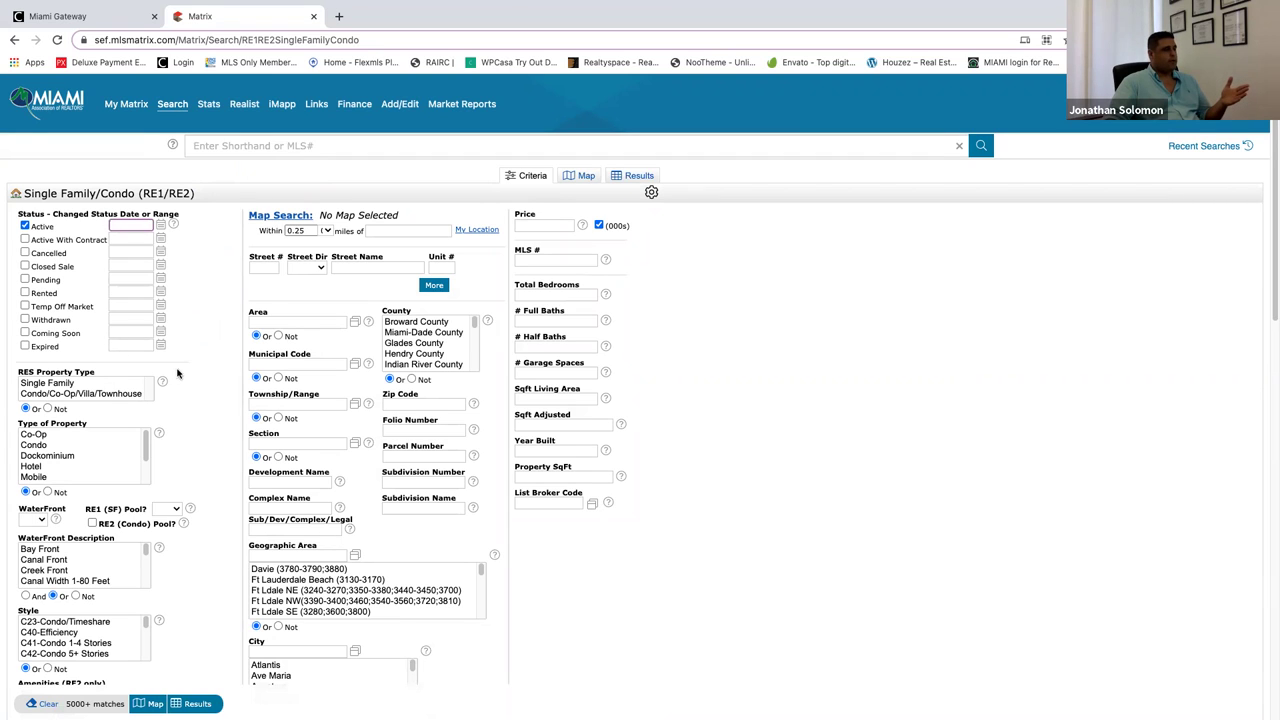
{"action": "scroll", "coordinate": [180, 375], "scroll_direction": "down", "scroll_amount": 1}
{"action": "left_click", "coordinate": [586, 171]}
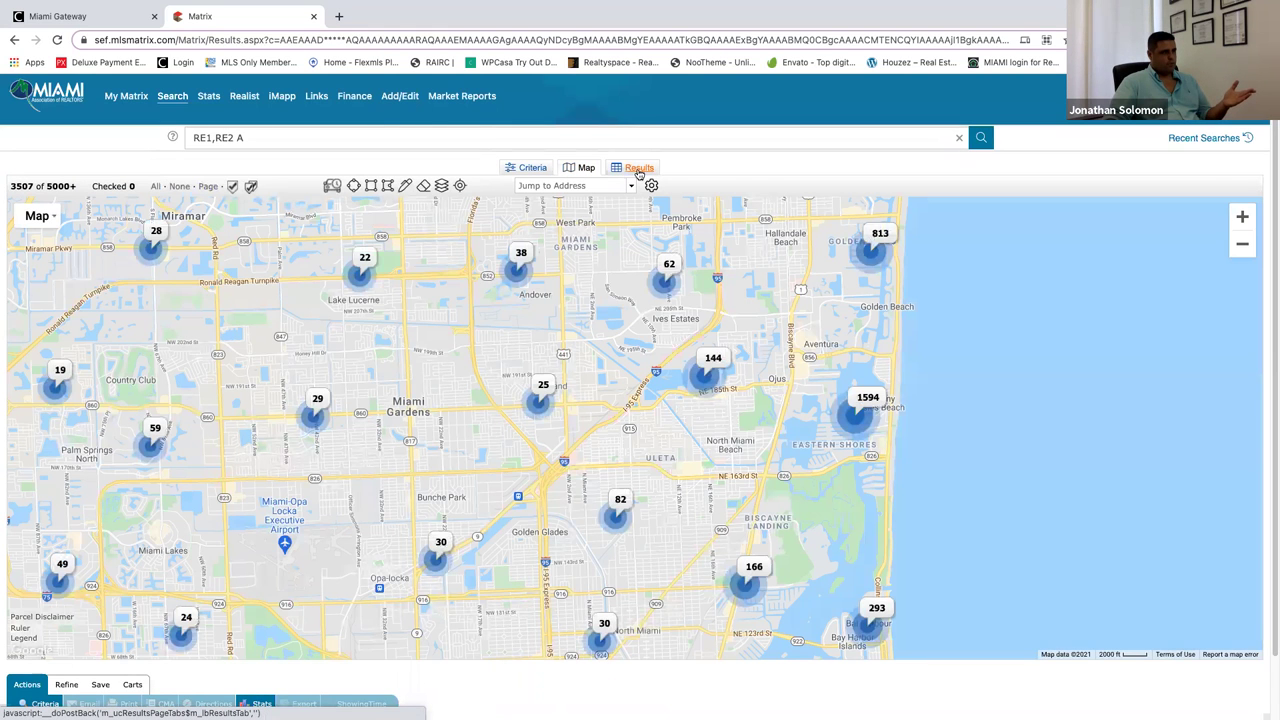
{"action": "left_click", "coordinate": [639, 168]}
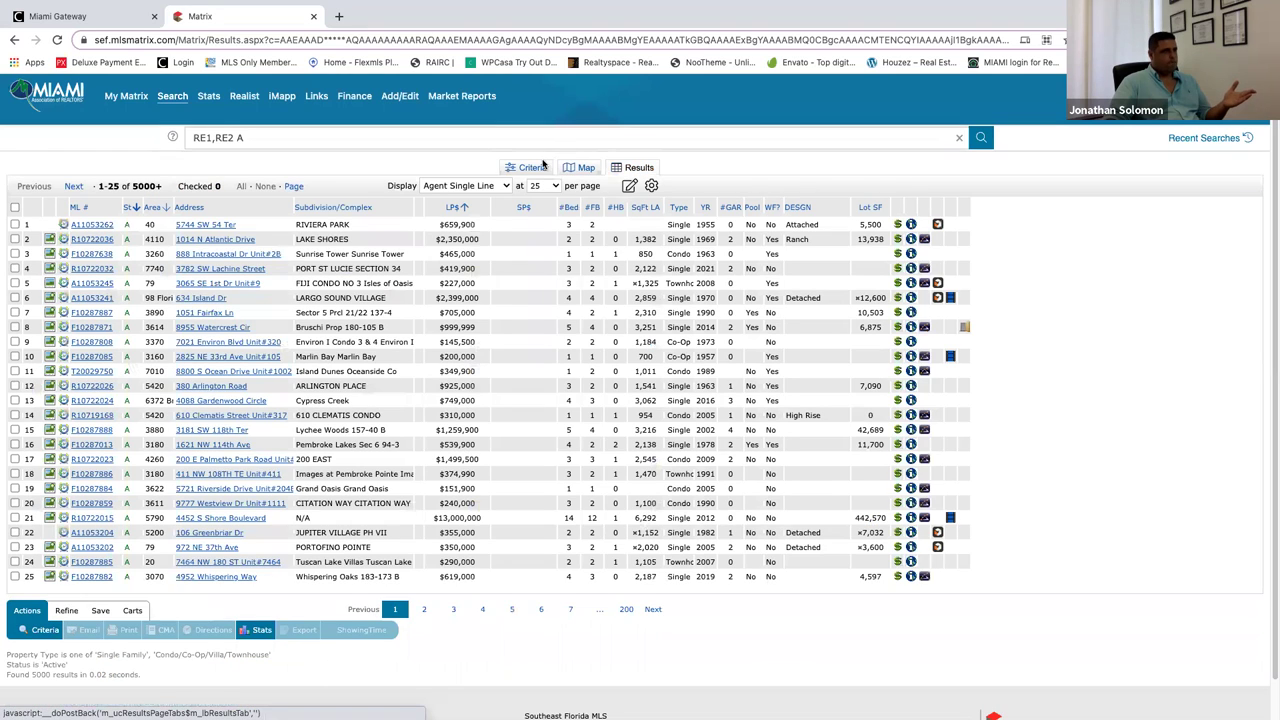
Open the overview of search categories and return to the My Matrix dashboard.
{"action": "left_click", "coordinate": [172, 96]}
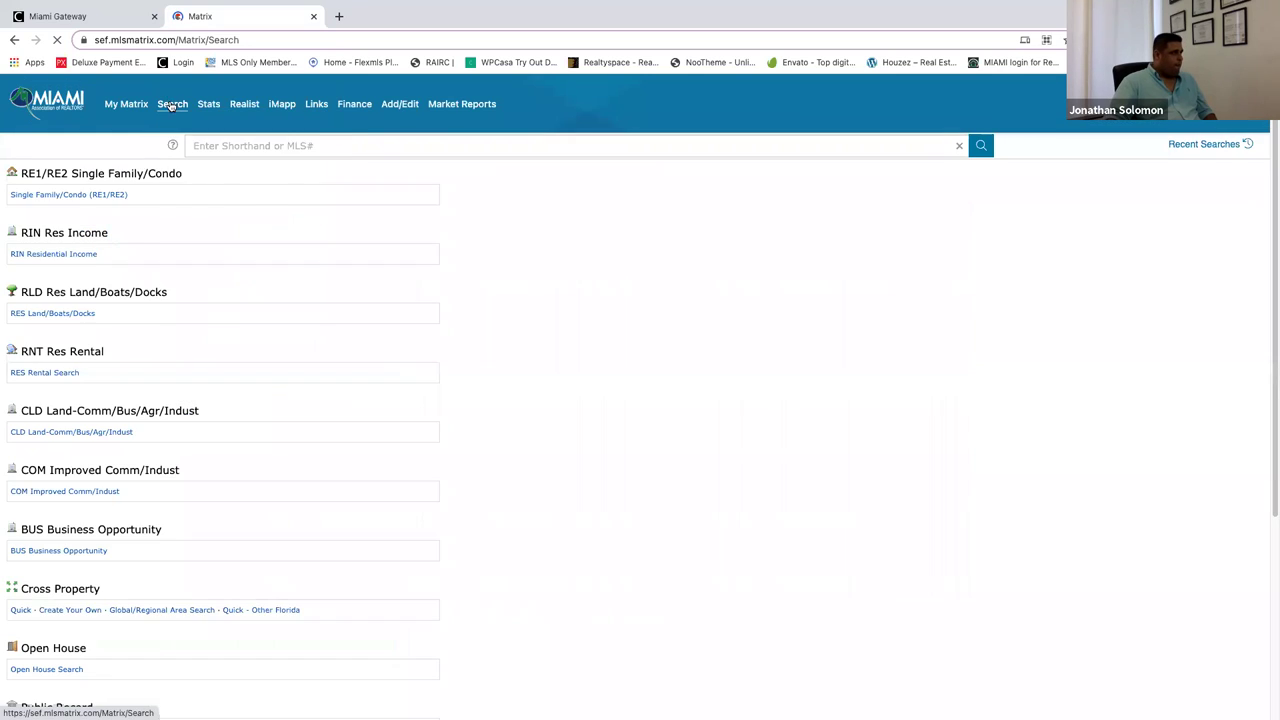
{"action": "mouse_move", "coordinate": [171, 110]}
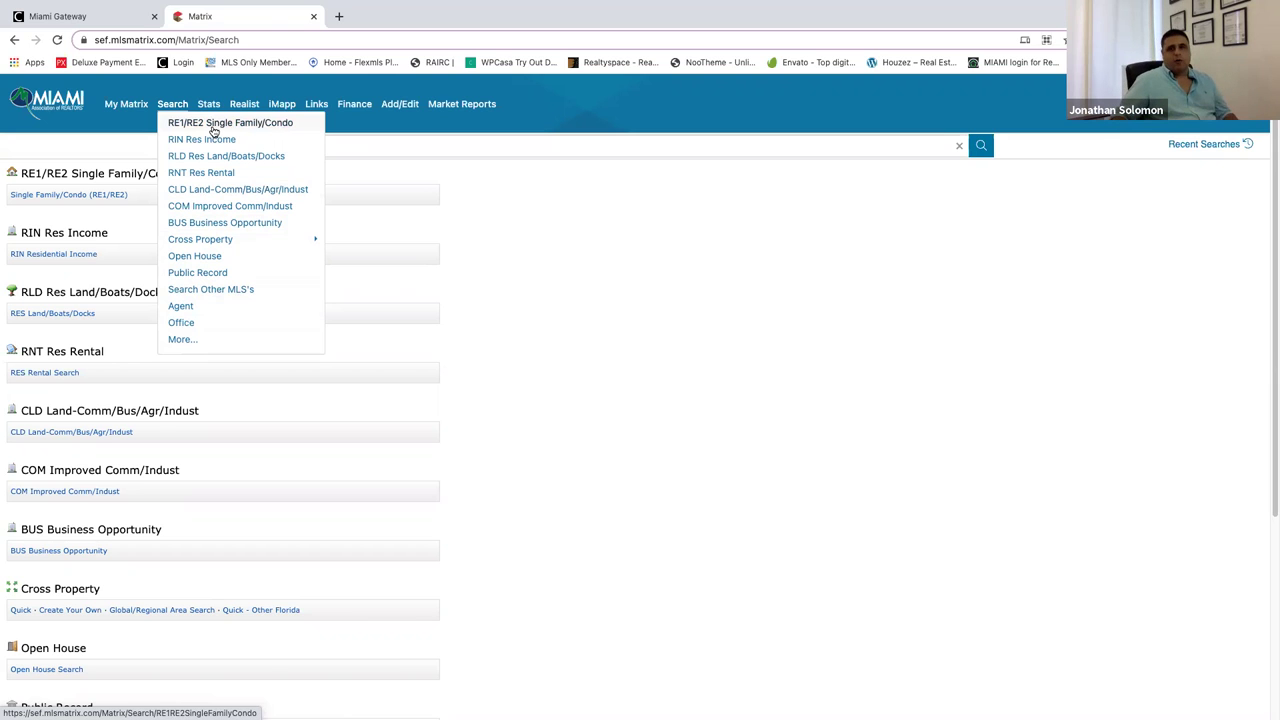
{"action": "left_click", "coordinate": [135, 106]}
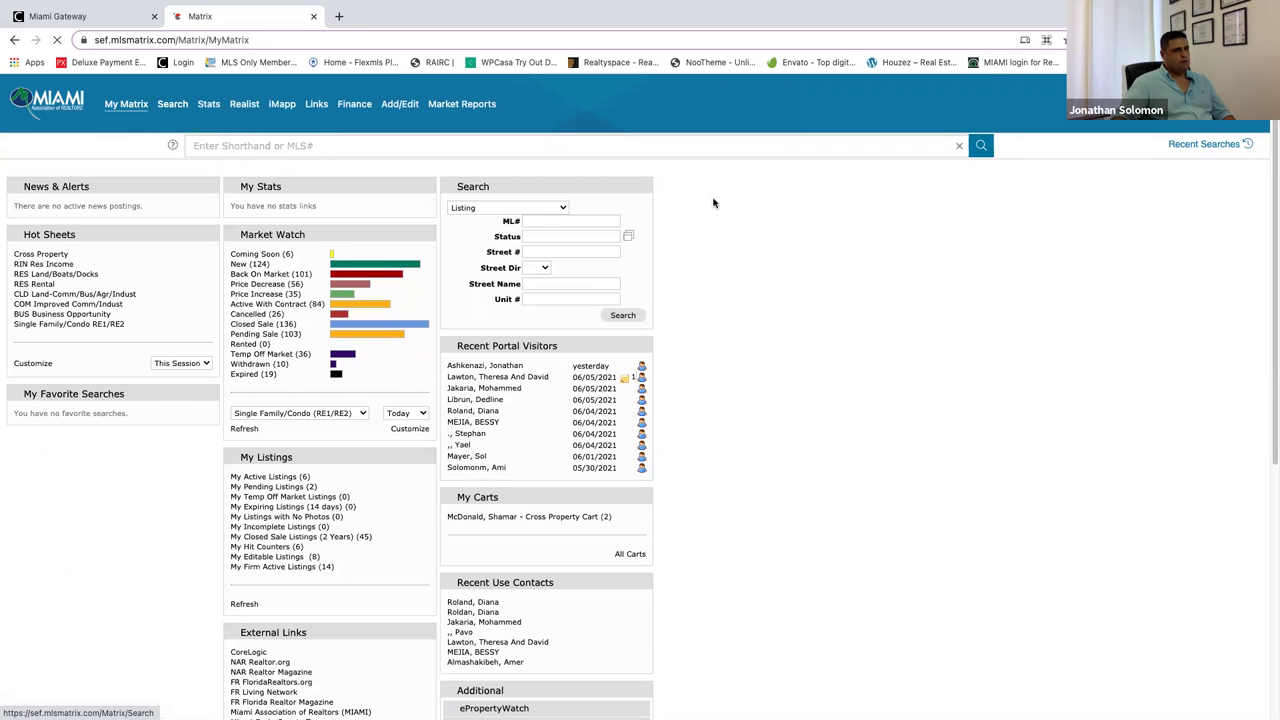
Reopen the RE1/RE2 Single Family/Condo search from the dashboard and examine its status, property, location and additional criteria fields.
{"action": "mouse_move", "coordinate": [173, 106]}
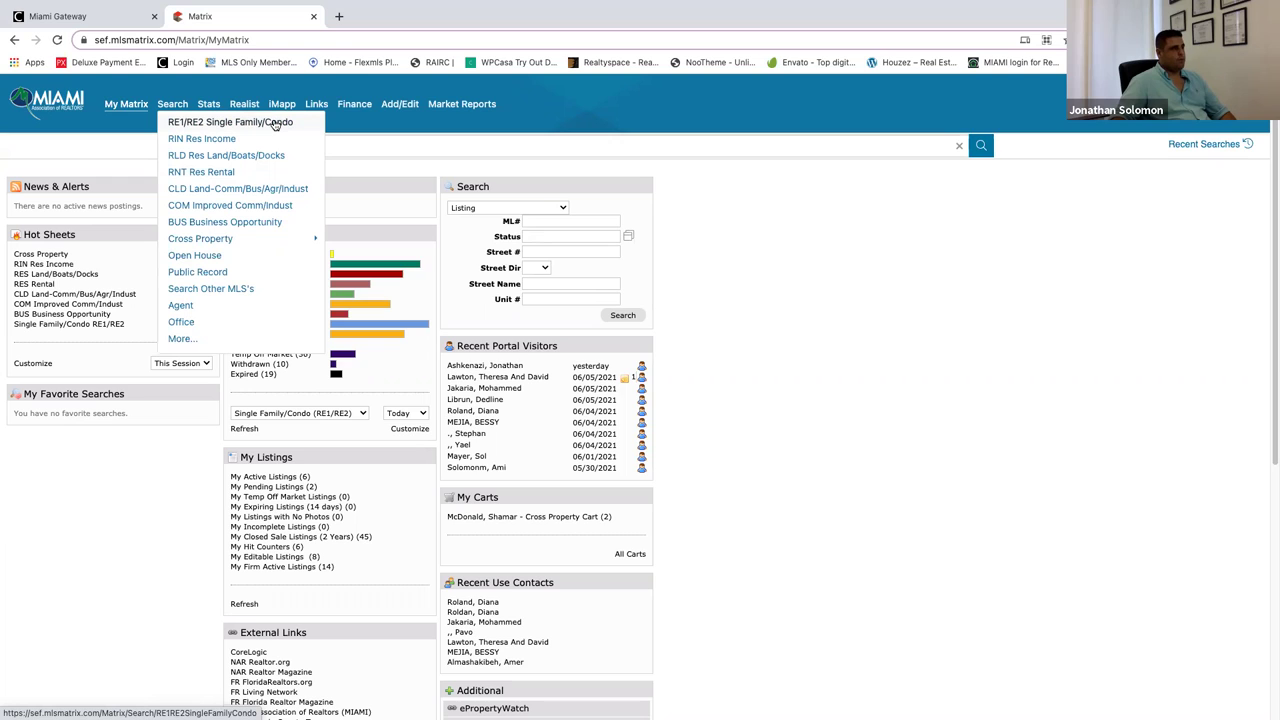
{"action": "left_click", "coordinate": [259, 124]}
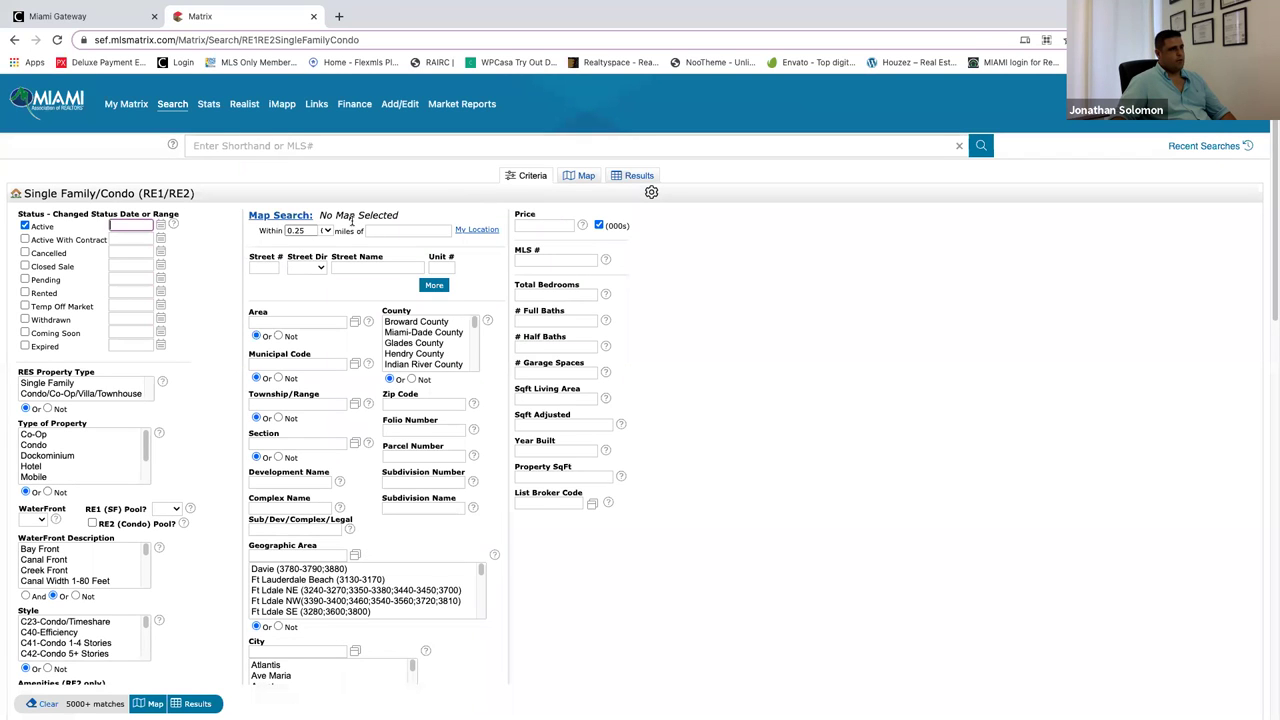
{"action": "scroll", "coordinate": [351, 222], "scroll_direction": "down", "scroll_amount": 3}
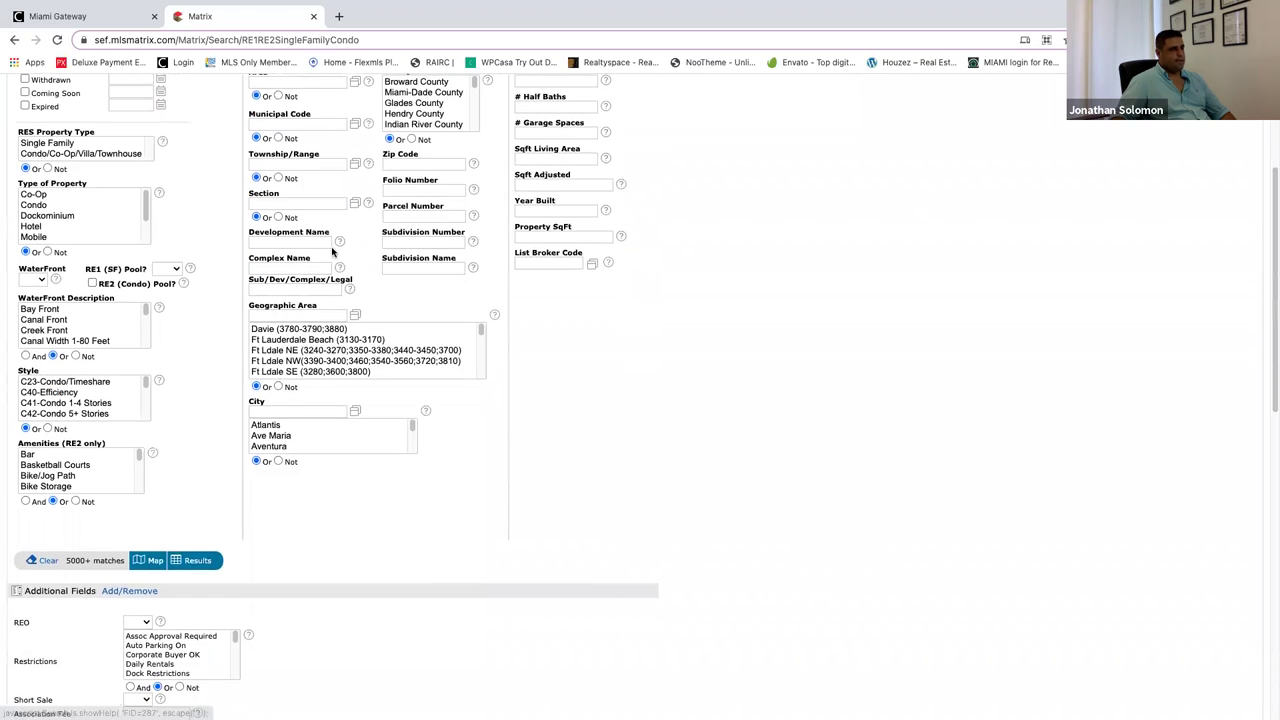
{"action": "scroll", "coordinate": [333, 251], "scroll_direction": "down", "scroll_amount": 1}
{"action": "scroll", "coordinate": [333, 251], "scroll_direction": "up", "scroll_amount": 4}
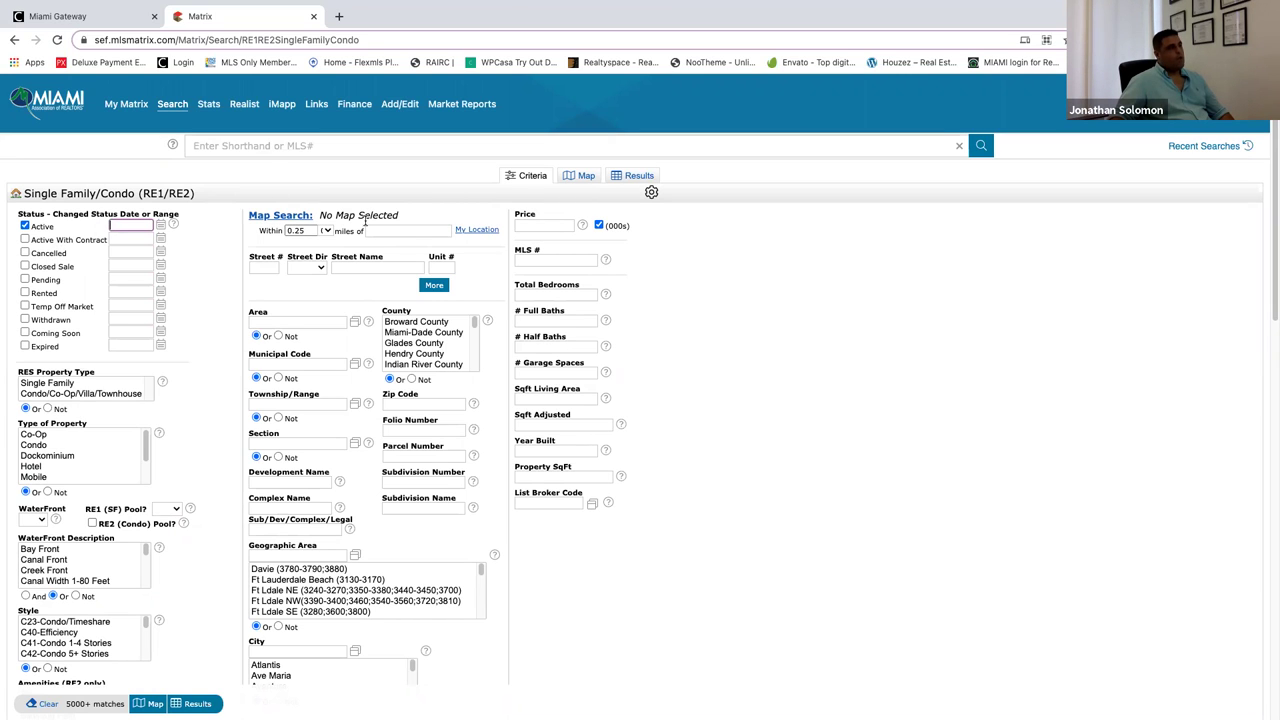
{"action": "left_click", "coordinate": [172, 118]}
{"action": "scroll", "coordinate": [300, 500], "scroll_direction": "down", "scroll_amount": 5}
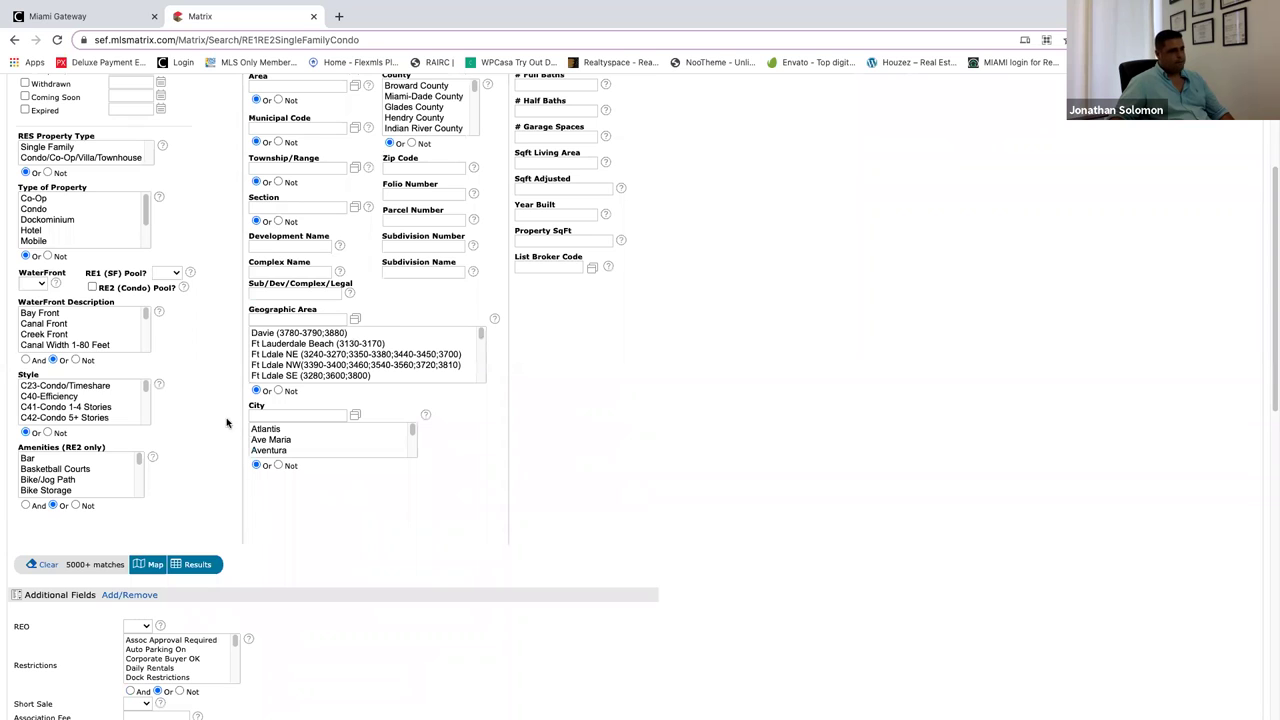
{"action": "scroll", "coordinate": [205, 353], "scroll_direction": "up", "scroll_amount": 5}
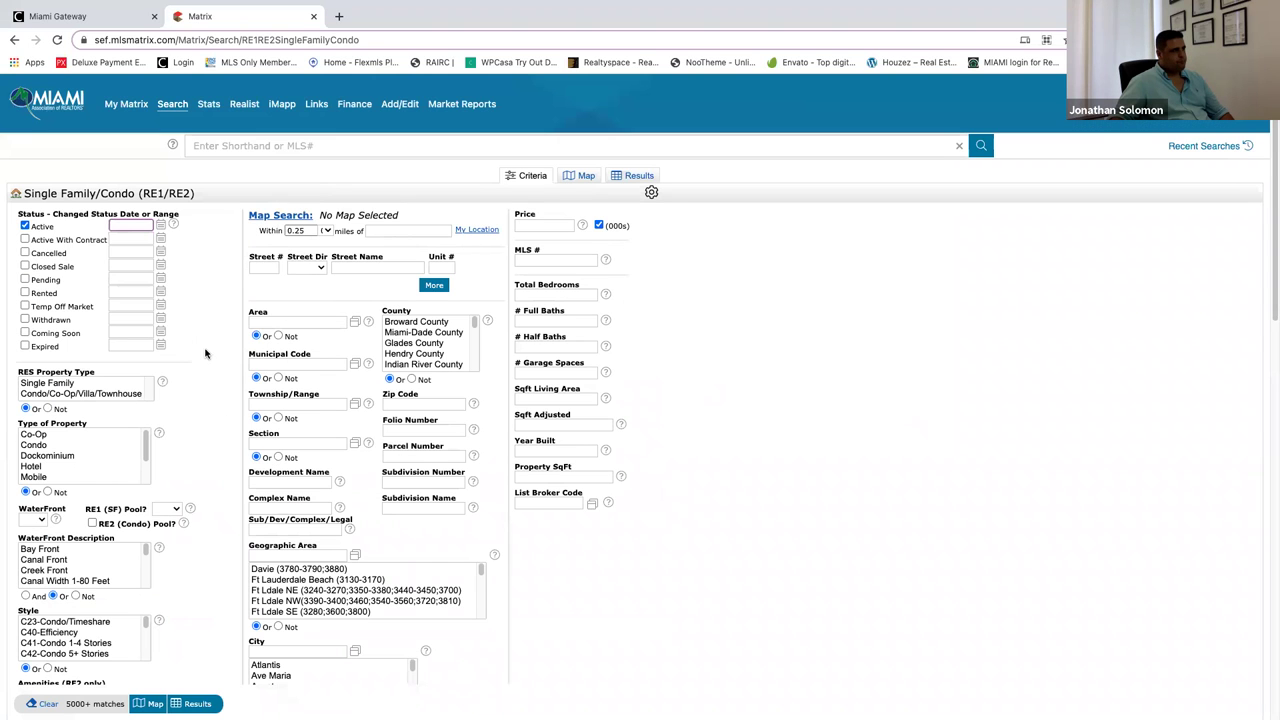
{"action": "left_click", "coordinate": [124, 224]}
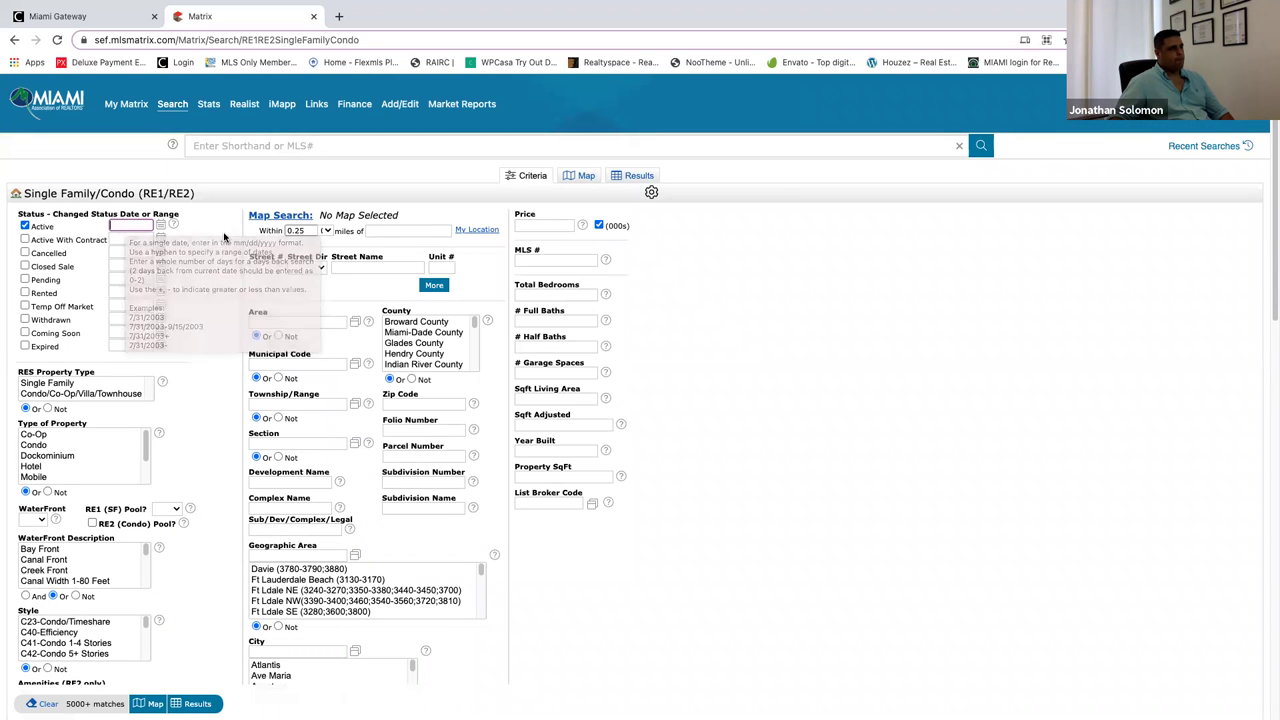
{"action": "scroll", "coordinate": [232, 328], "scroll_direction": "down", "scroll_amount": 1}
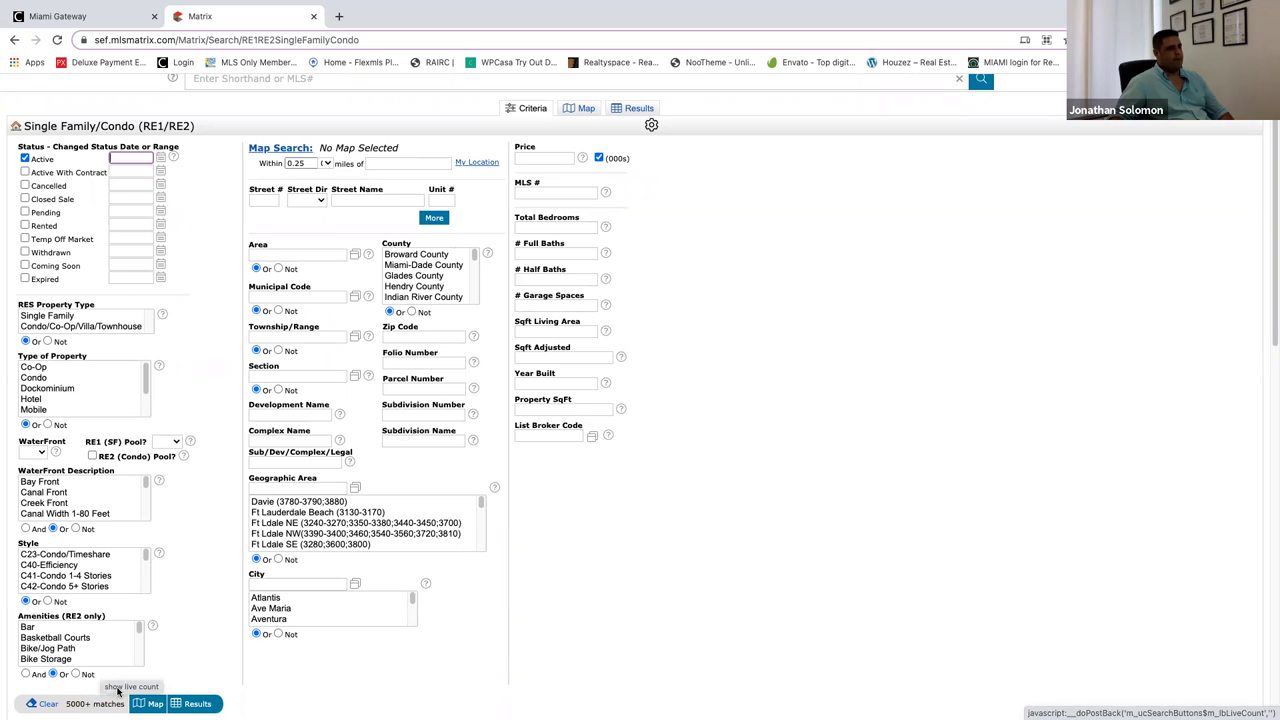
Set the search price range to 200-1000, in thousands.
{"action": "left_click", "coordinate": [539, 157]}
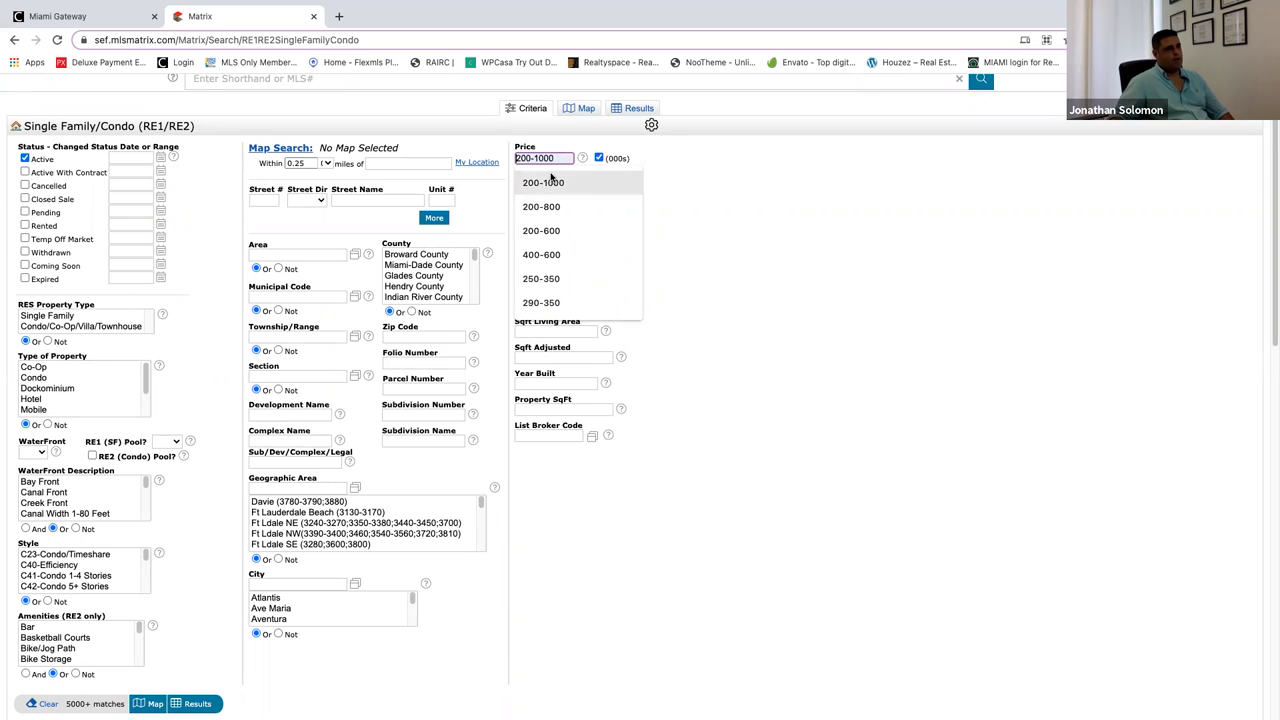
{"action": "left_click", "coordinate": [557, 185]}
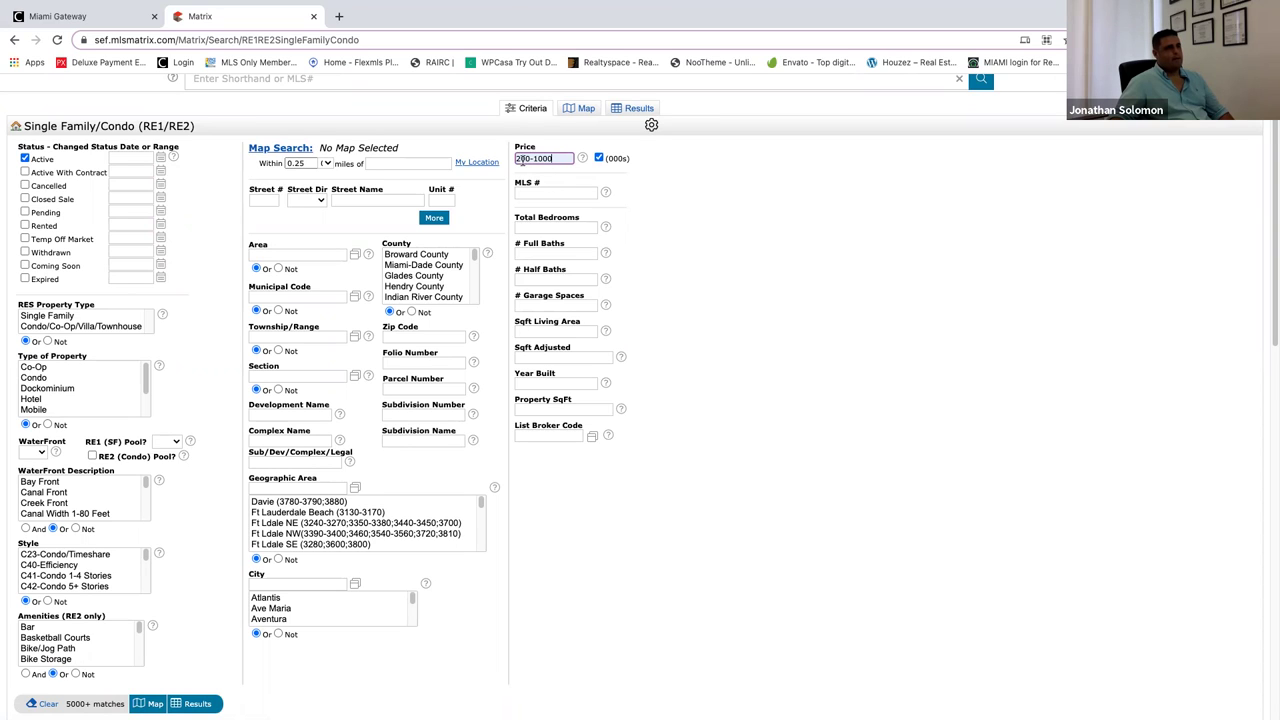
{"action": "mouse_move", "coordinate": [515, 158]}
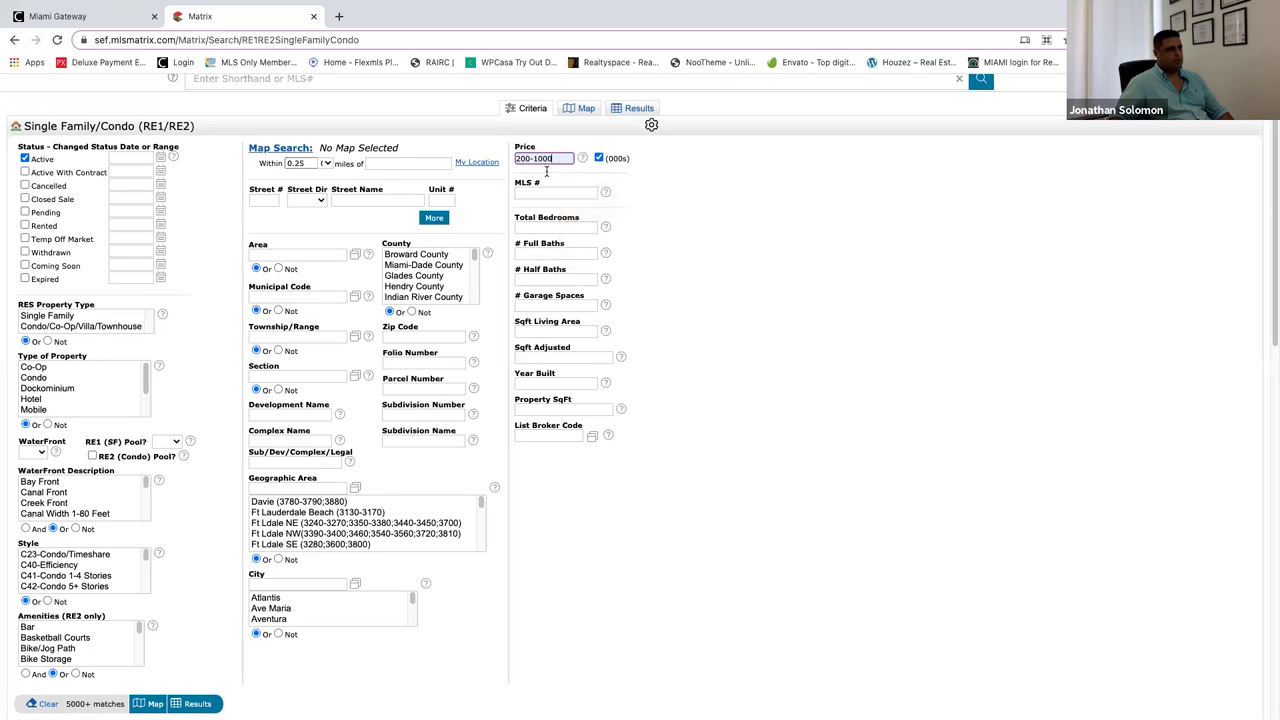
Set the total bedrooms criterion to the range 3-5.
{"action": "left_click", "coordinate": [543, 228]}
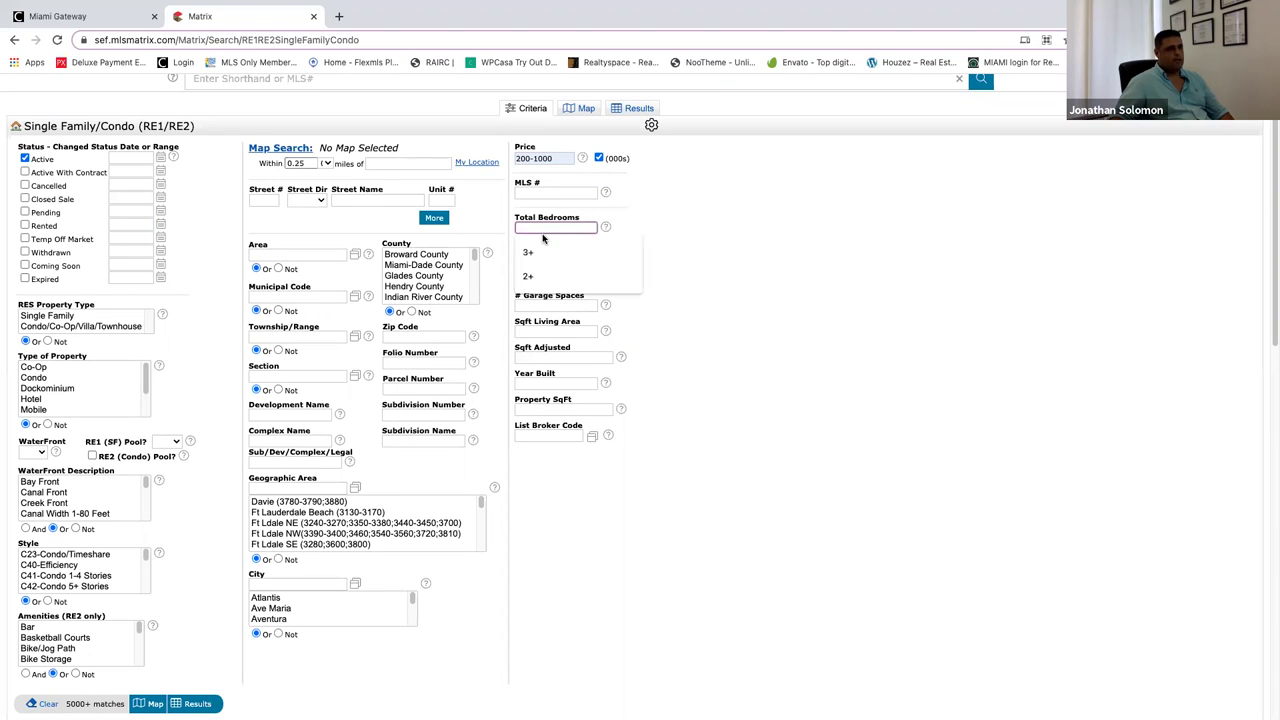
{"action": "left_click", "coordinate": [543, 251]}
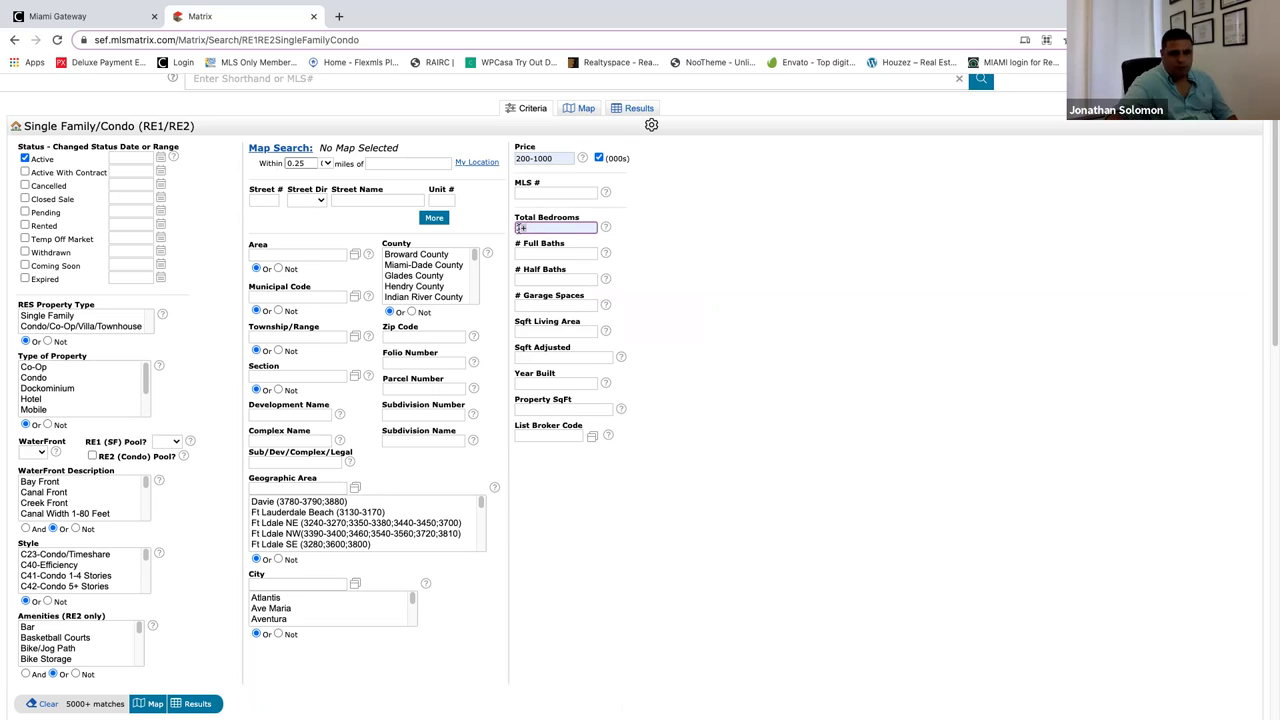
{"action": "type", "text": "5"}
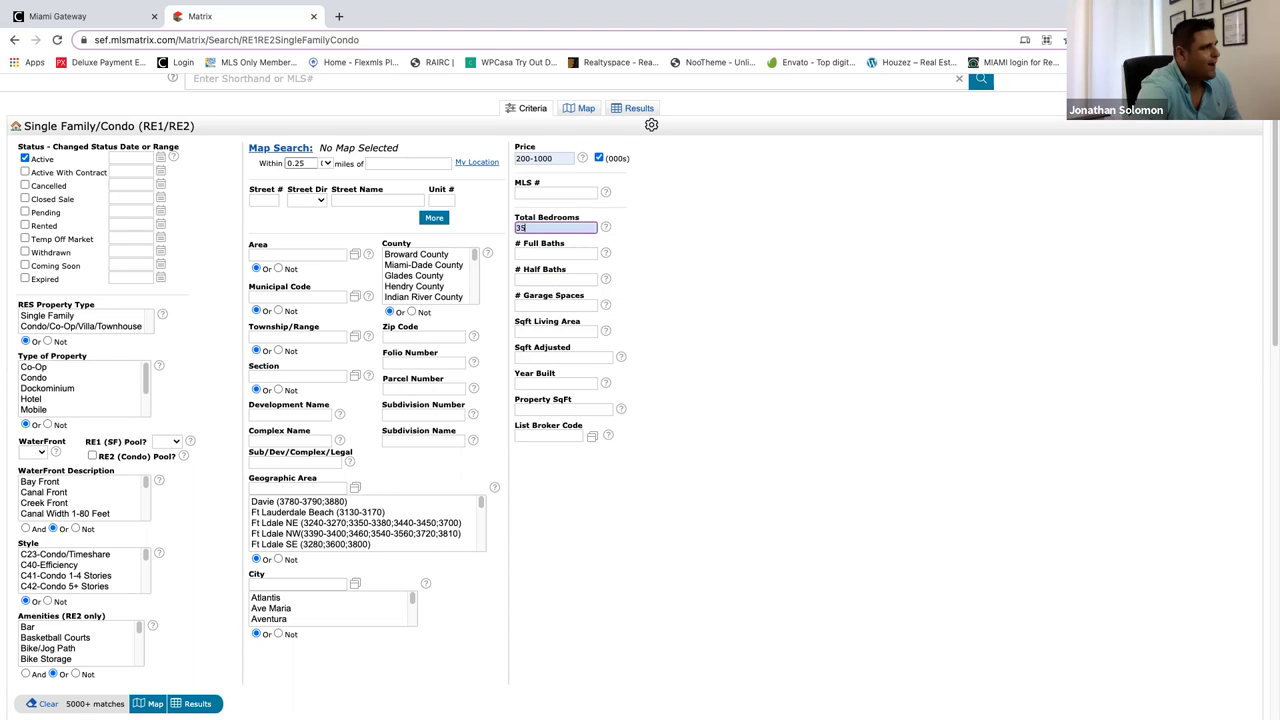
{"action": "type", "text": "-5"}
{"action": "triple_click", "coordinate": [531, 230]}
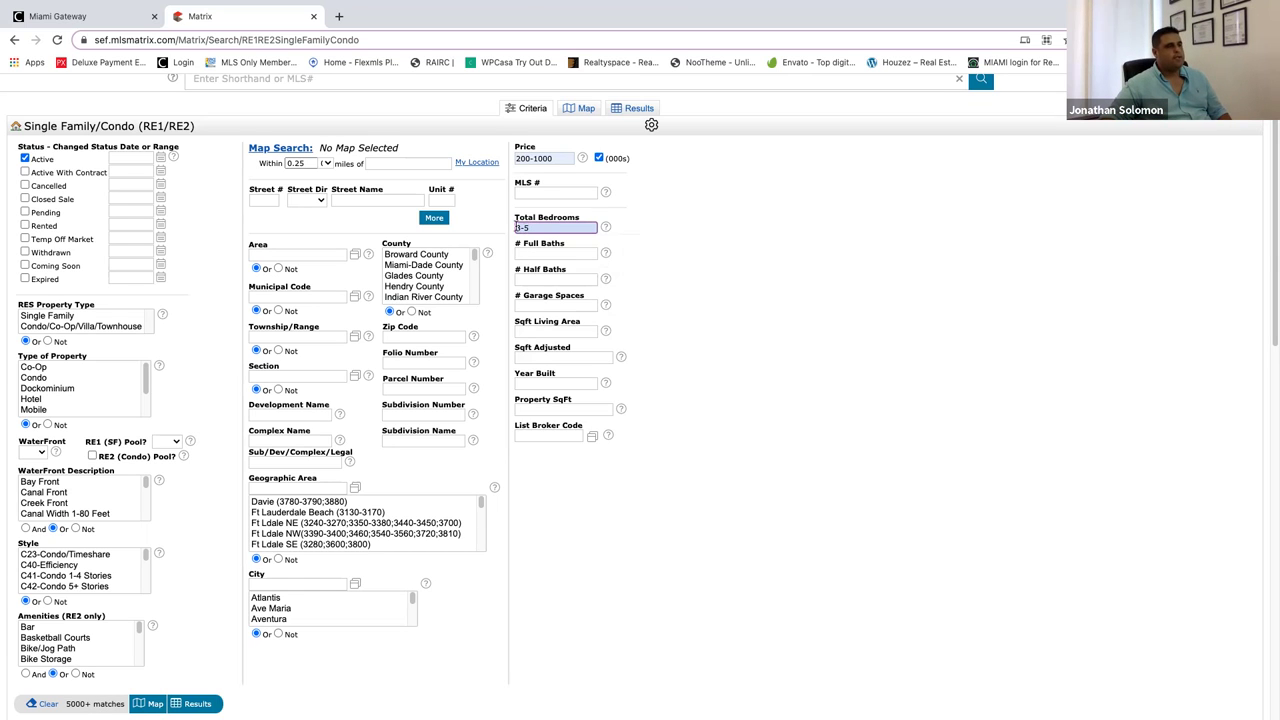
{"action": "mouse_move", "coordinate": [515, 227]}
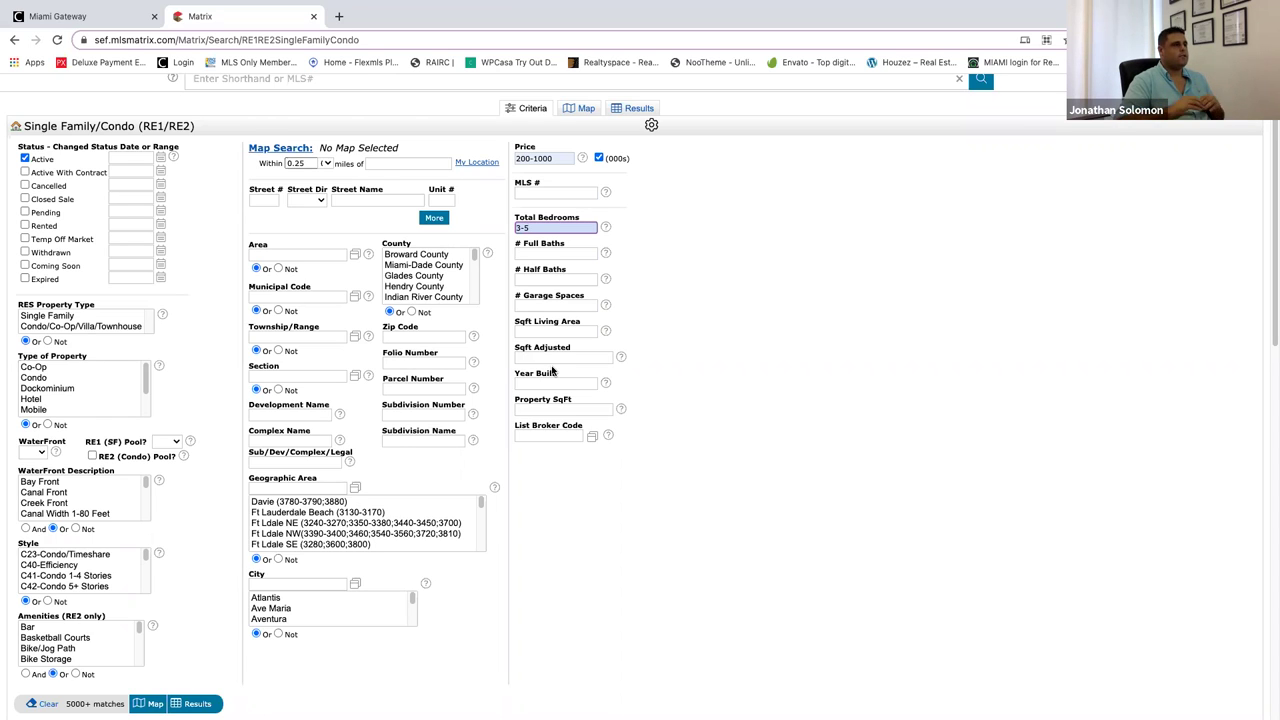
Limit the search to Broward County and set the price range to 200-300, in thousands.
{"action": "left_click", "coordinate": [419, 256]}
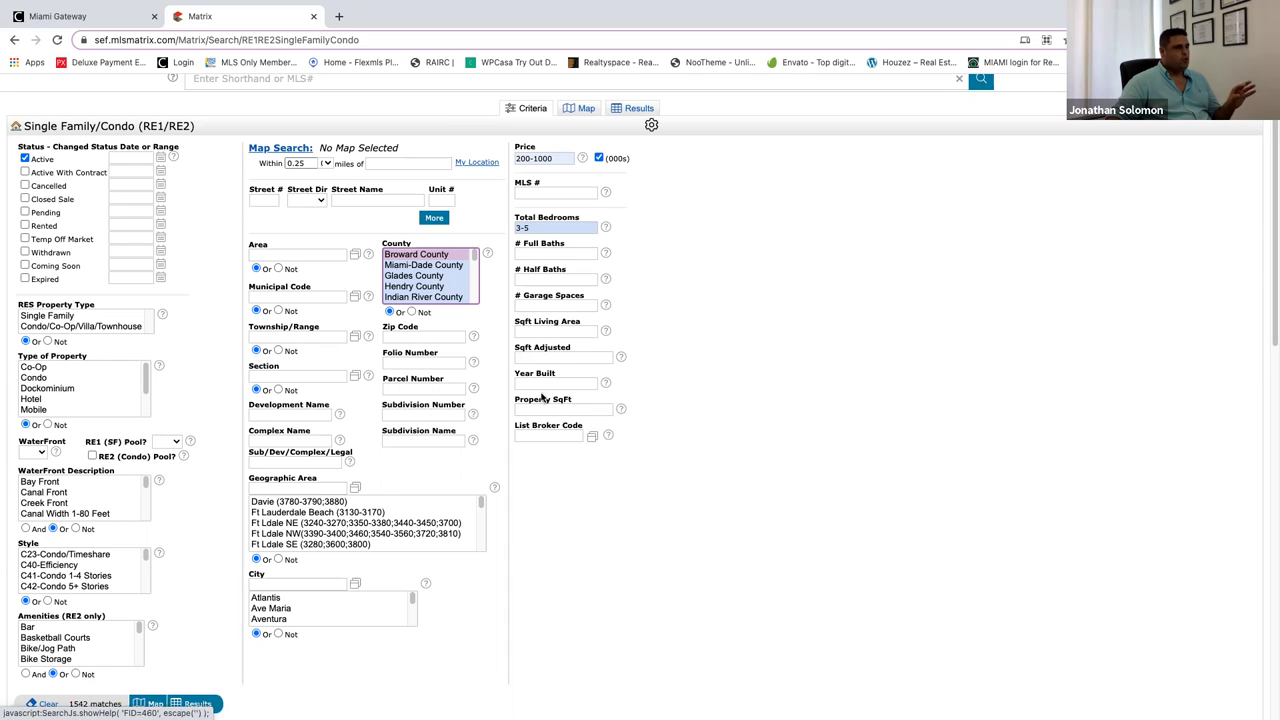
{"action": "mouse_move", "coordinate": [561, 361]}
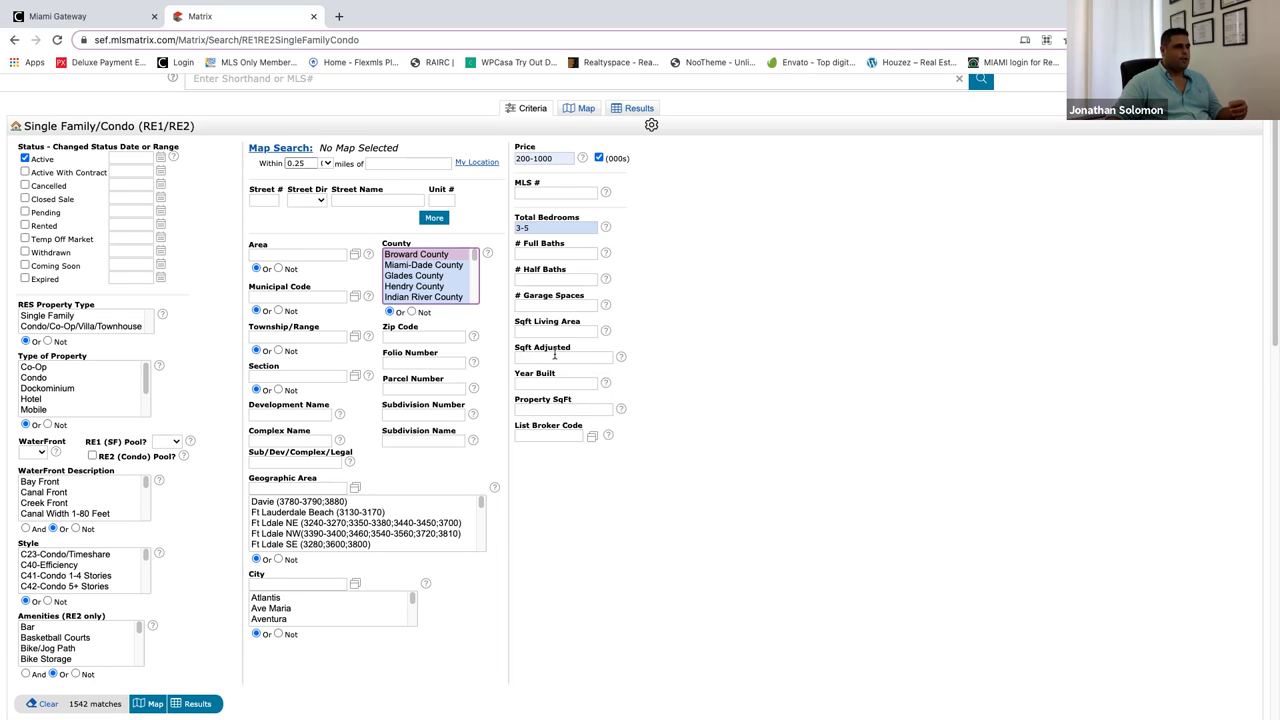
{"action": "mouse_move", "coordinate": [549, 409]}
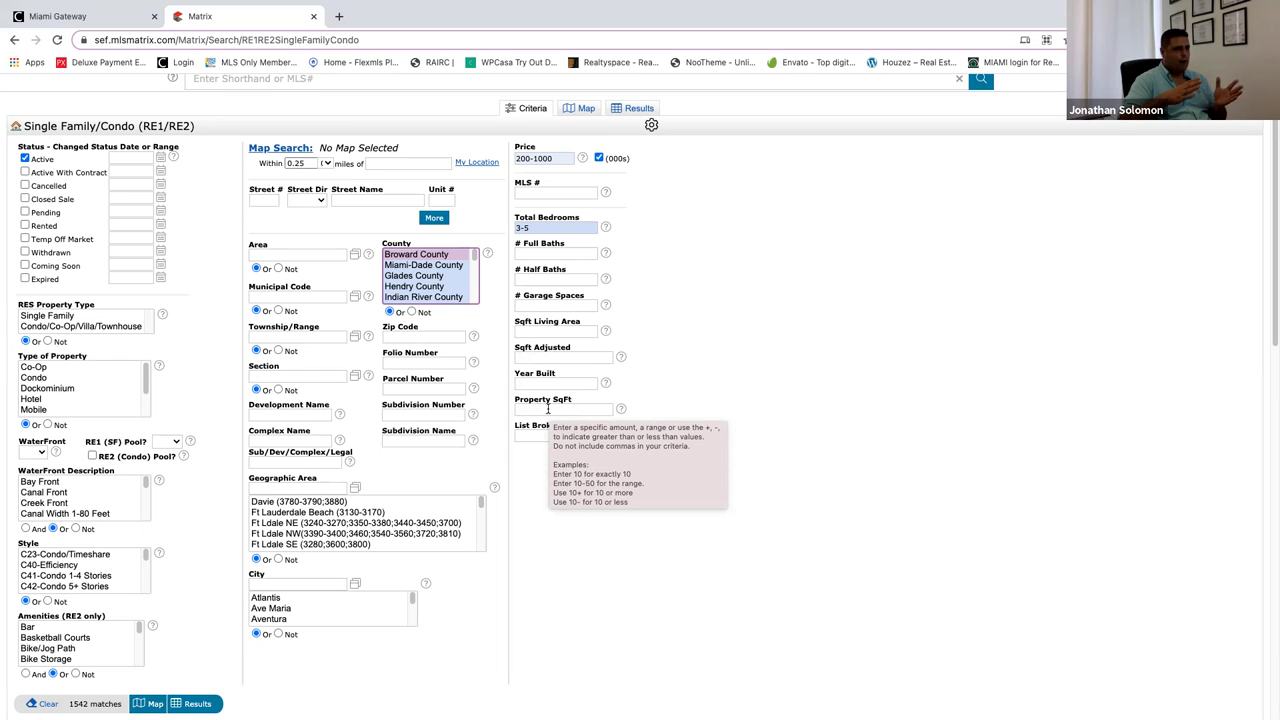
{"action": "left_click", "coordinate": [548, 158]}
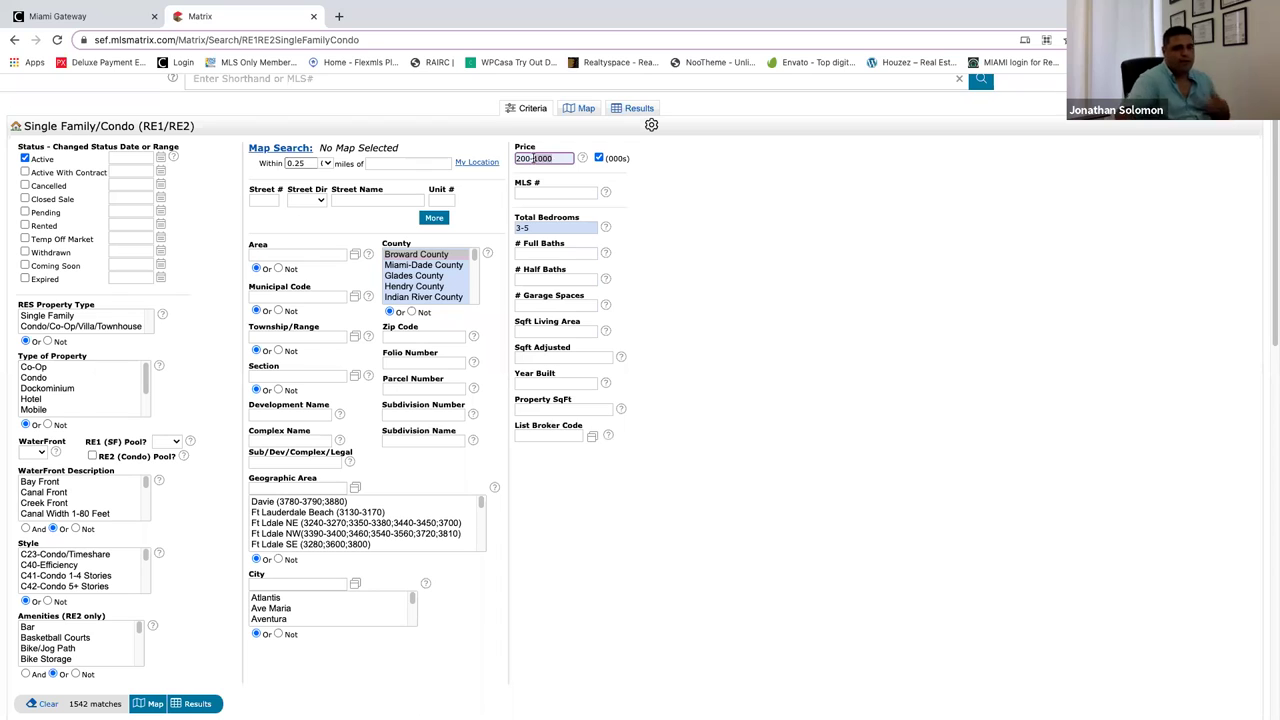
{"action": "type", "text": "200-300"}
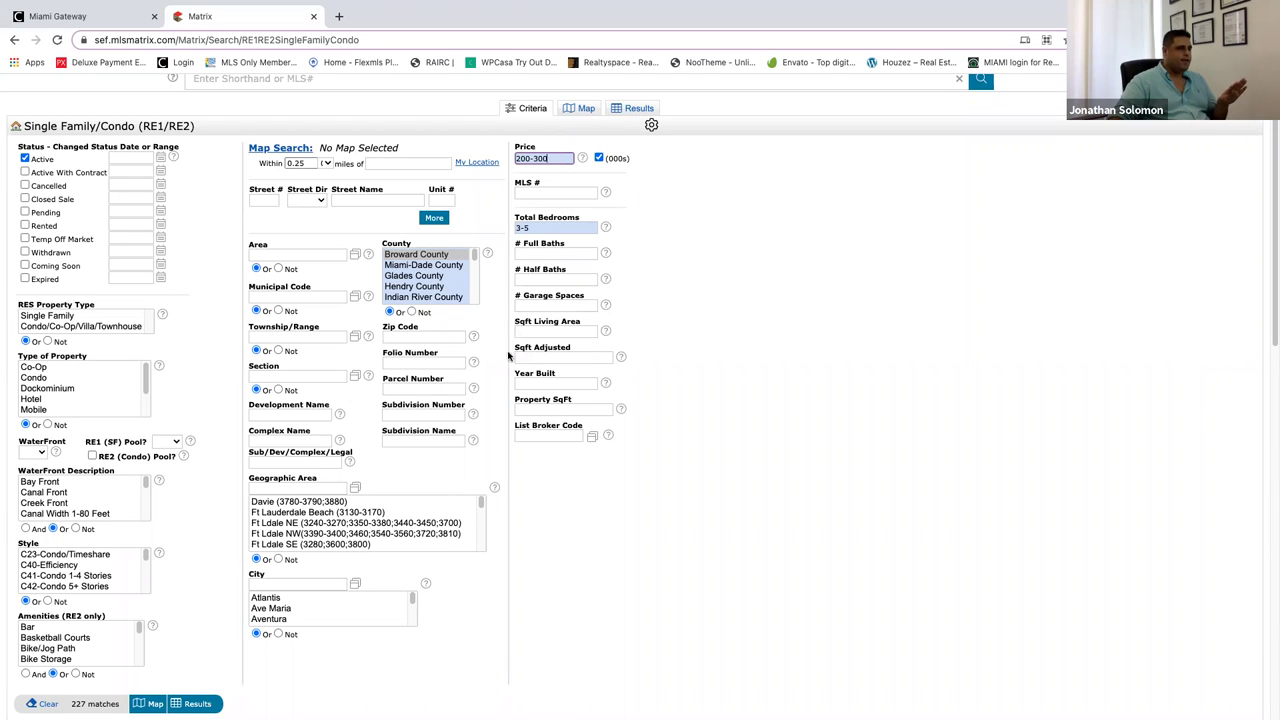
Look through the Geographic Area options and the remaining criteria on the search form.
{"action": "scroll", "coordinate": [387, 515], "scroll_direction": "down", "scroll_amount": 5}
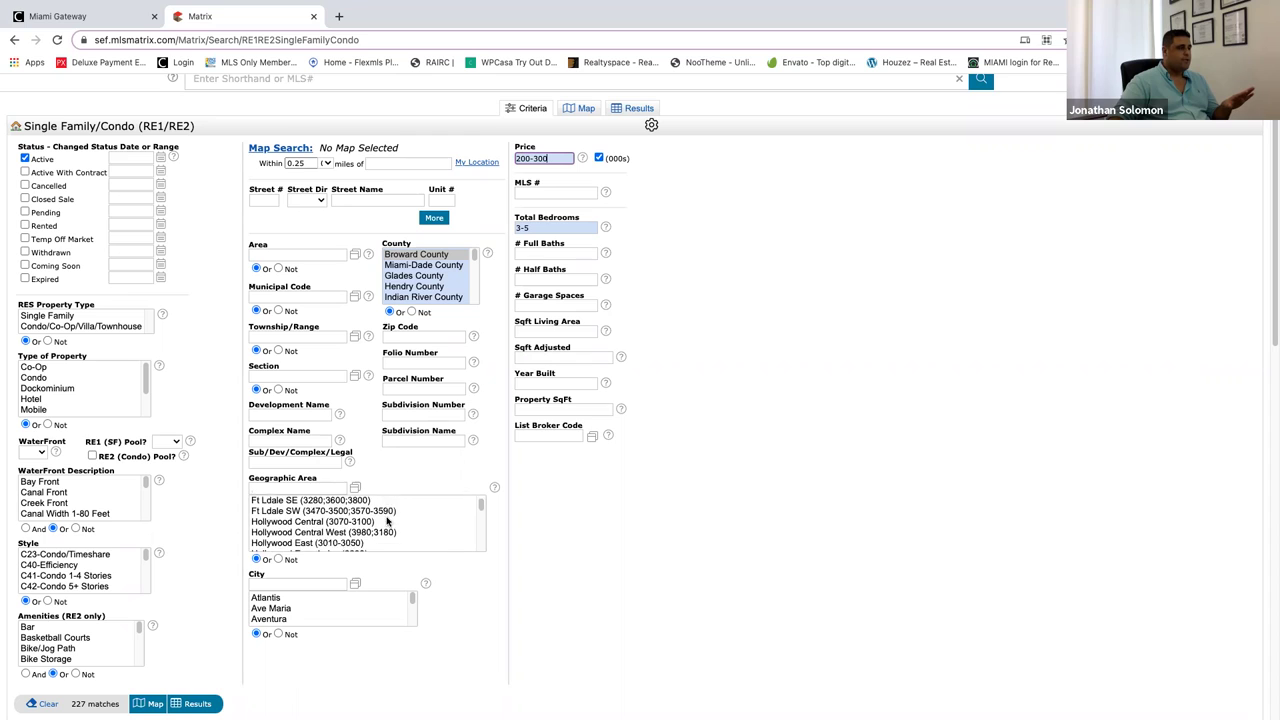
{"action": "scroll", "coordinate": [387, 523], "scroll_direction": "down", "scroll_amount": 2}
{"action": "scroll", "coordinate": [389, 525], "scroll_direction": "down", "scroll_amount": 3}
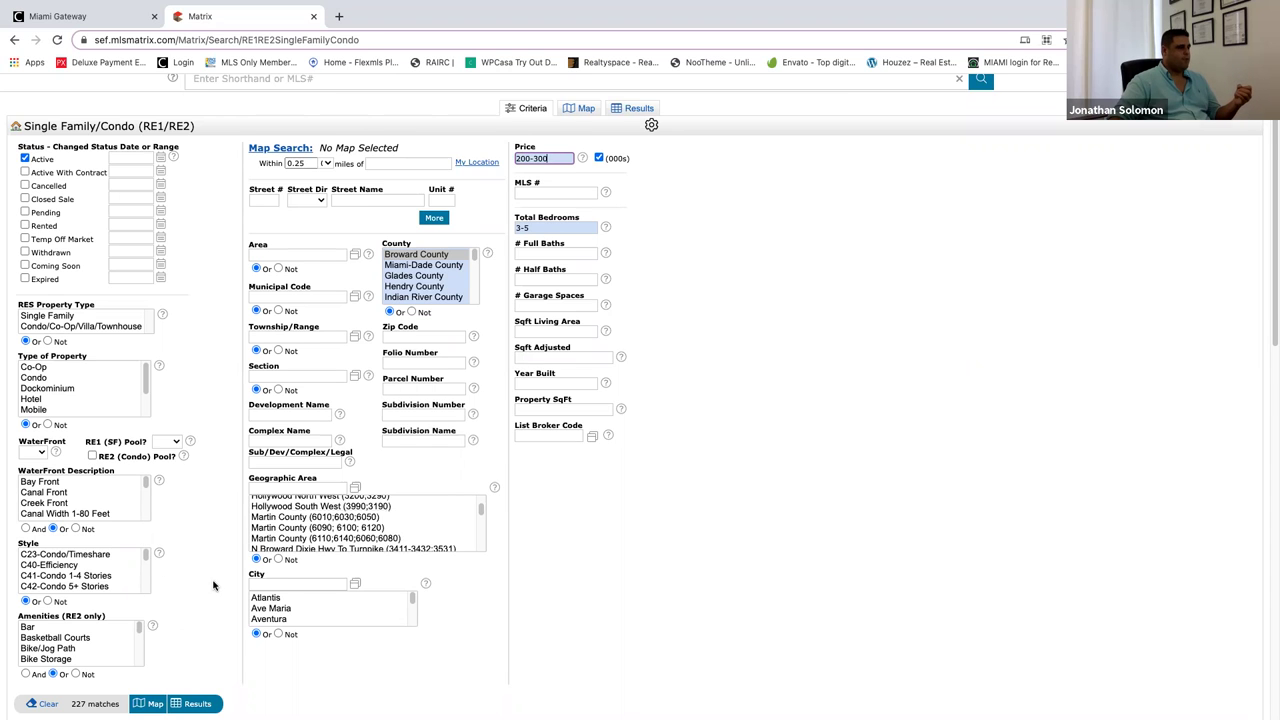
{"action": "scroll", "coordinate": [230, 620], "scroll_direction": "down", "scroll_amount": 3}
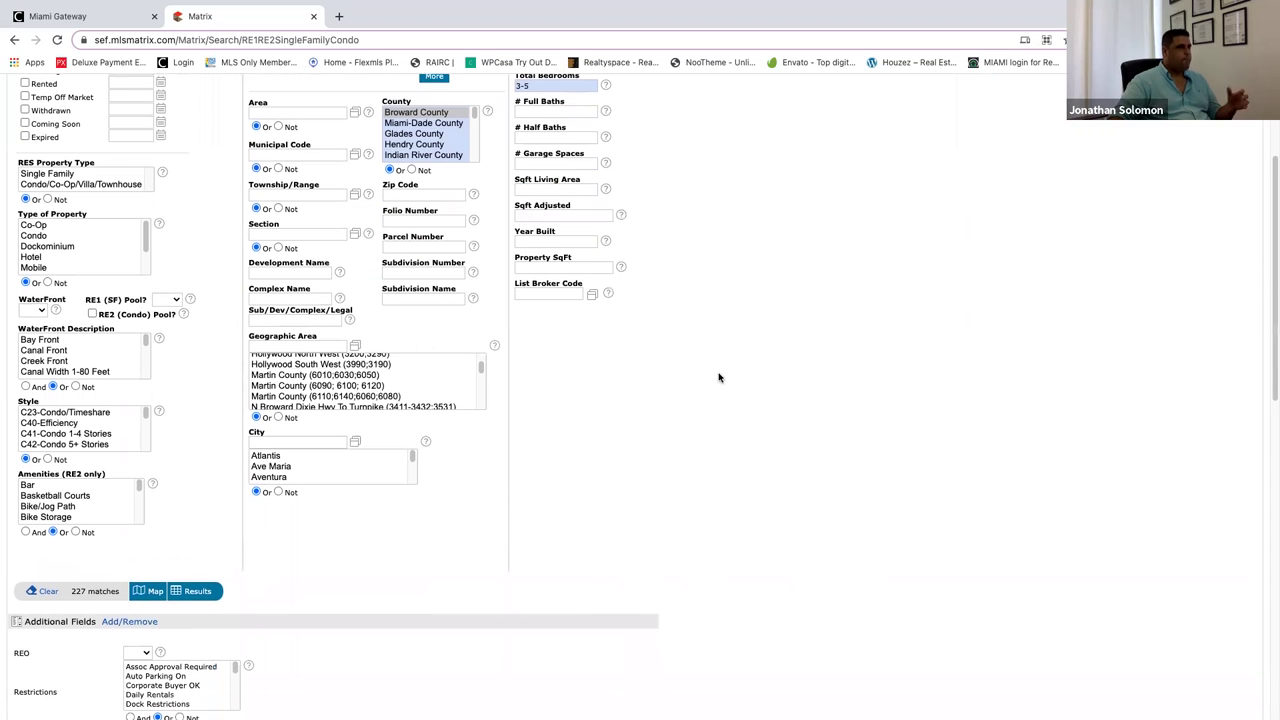
{"action": "scroll", "coordinate": [630, 380], "scroll_direction": "up", "scroll_amount": 2}
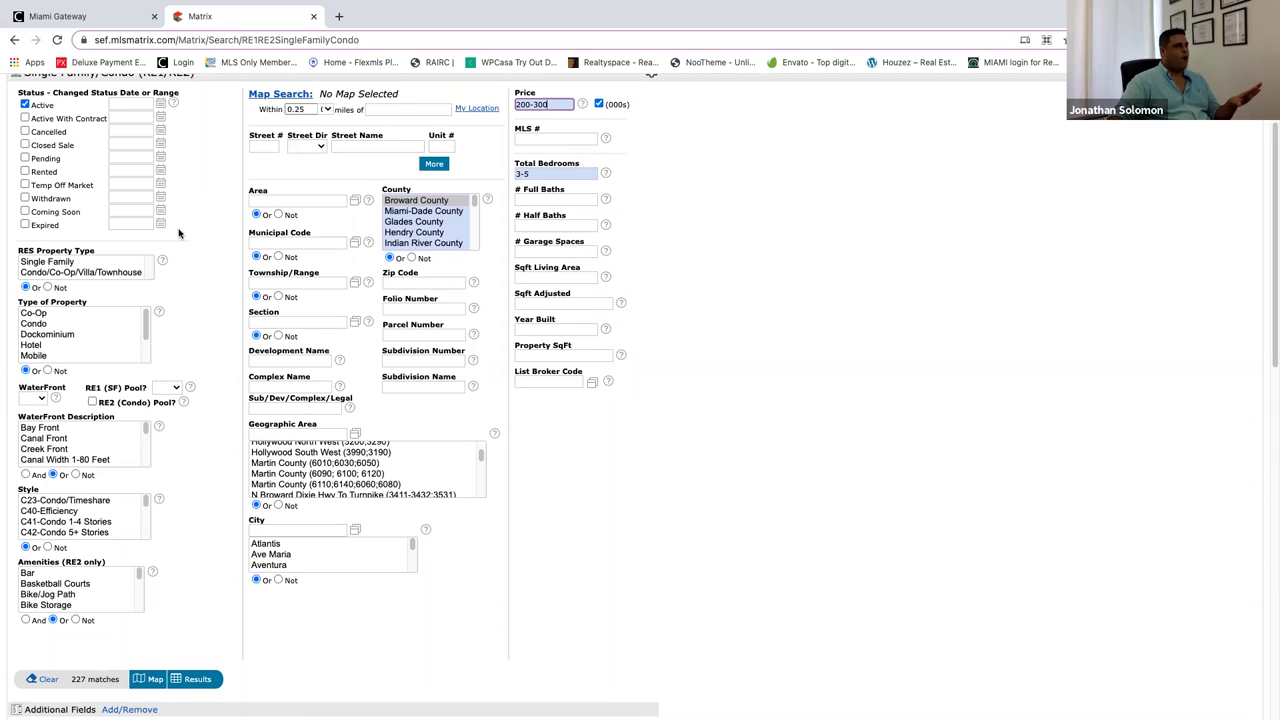
{"action": "scroll", "coordinate": [636, 243], "scroll_direction": "up", "scroll_amount": 1}
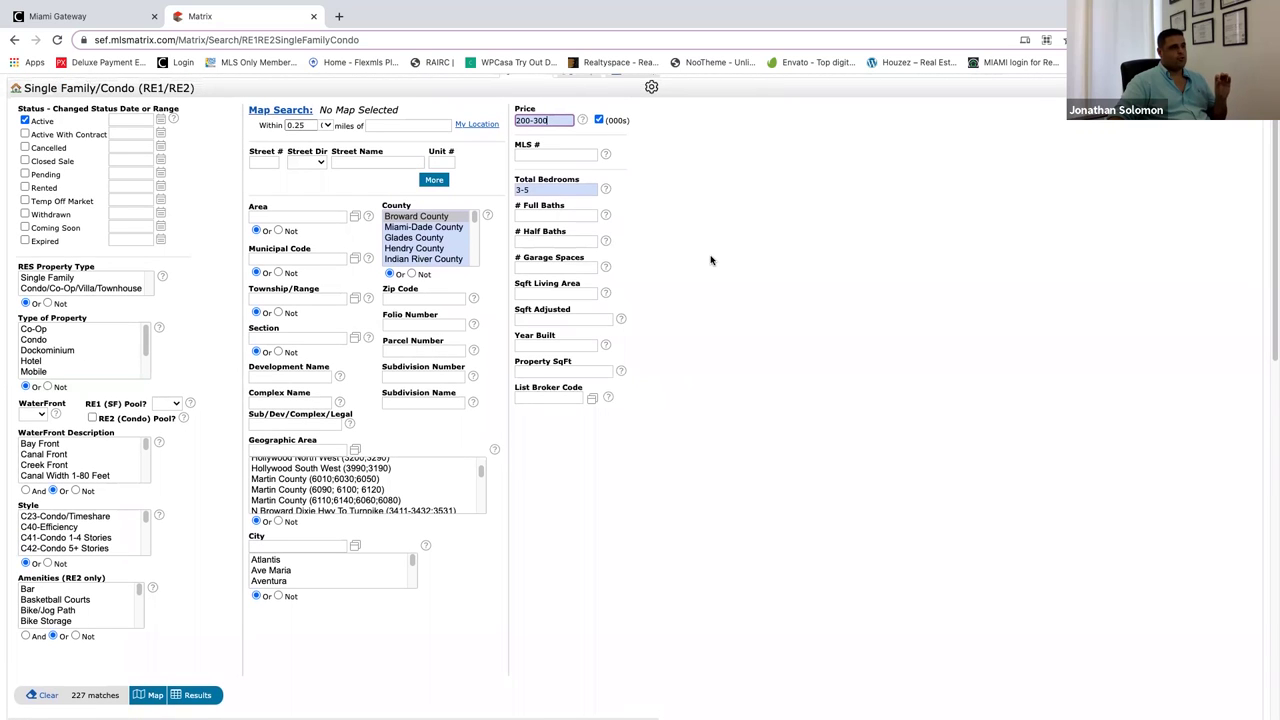
{"action": "scroll", "coordinate": [711, 260], "scroll_direction": "up", "scroll_amount": 2}
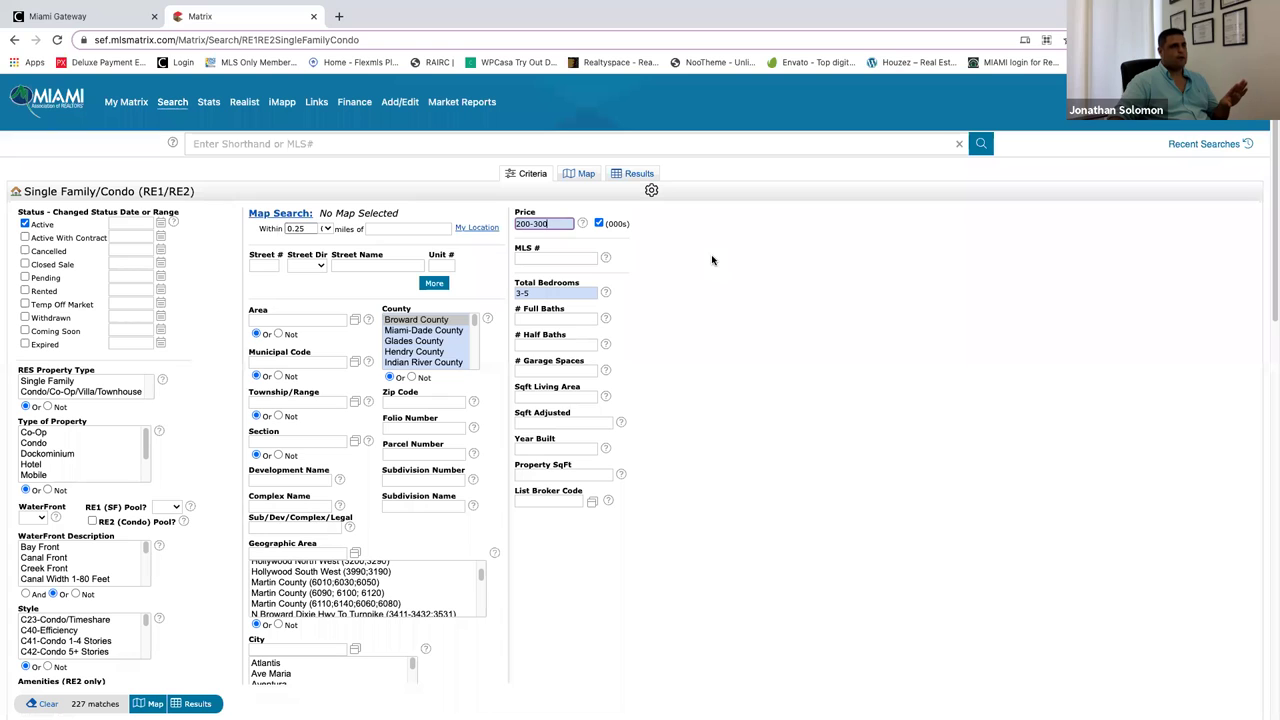
Show the listings matching the criteria on the map and check a property's price and room details.
{"action": "left_click", "coordinate": [581, 175]}
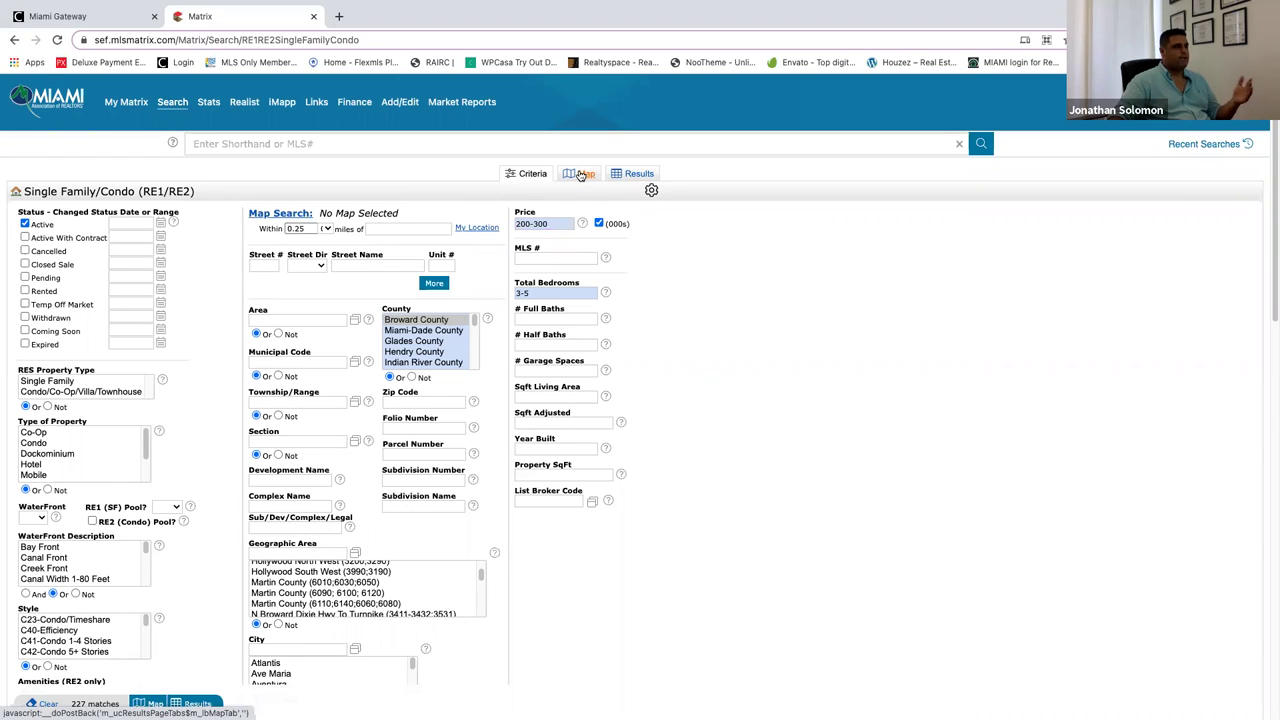
{"action": "left_click", "coordinate": [581, 175]}
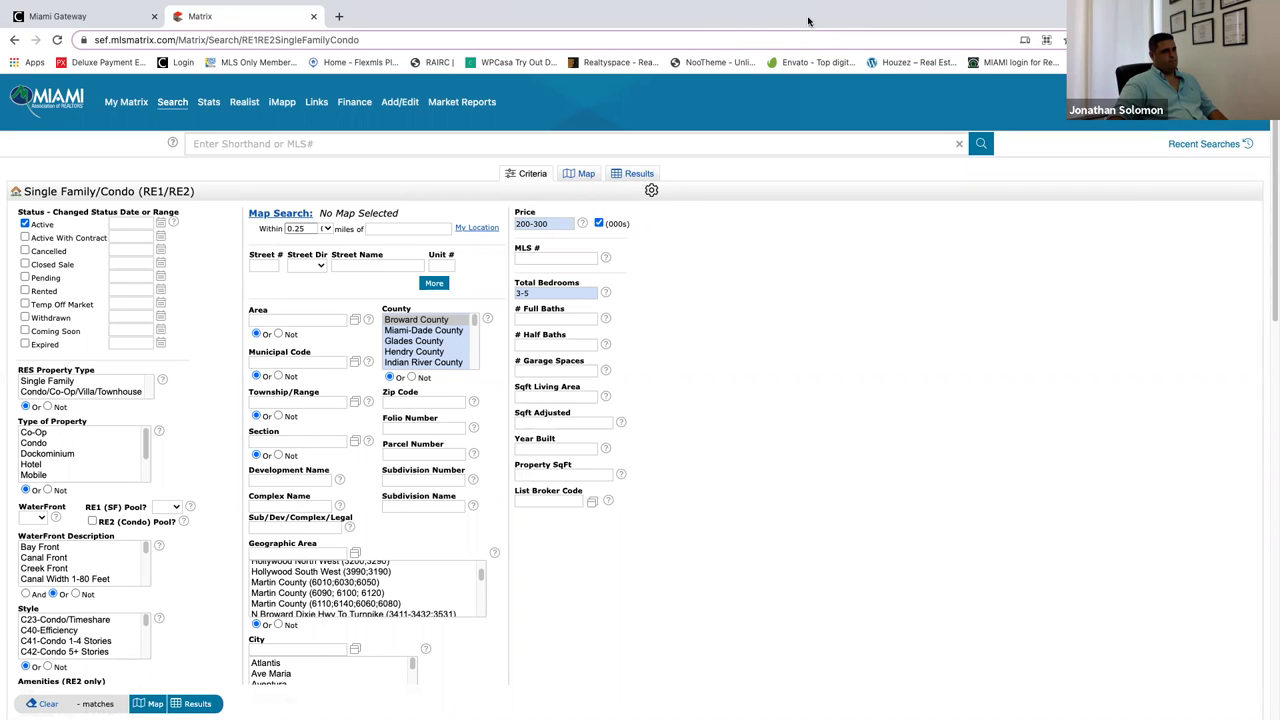
{"action": "left_click", "coordinate": [579, 175]}
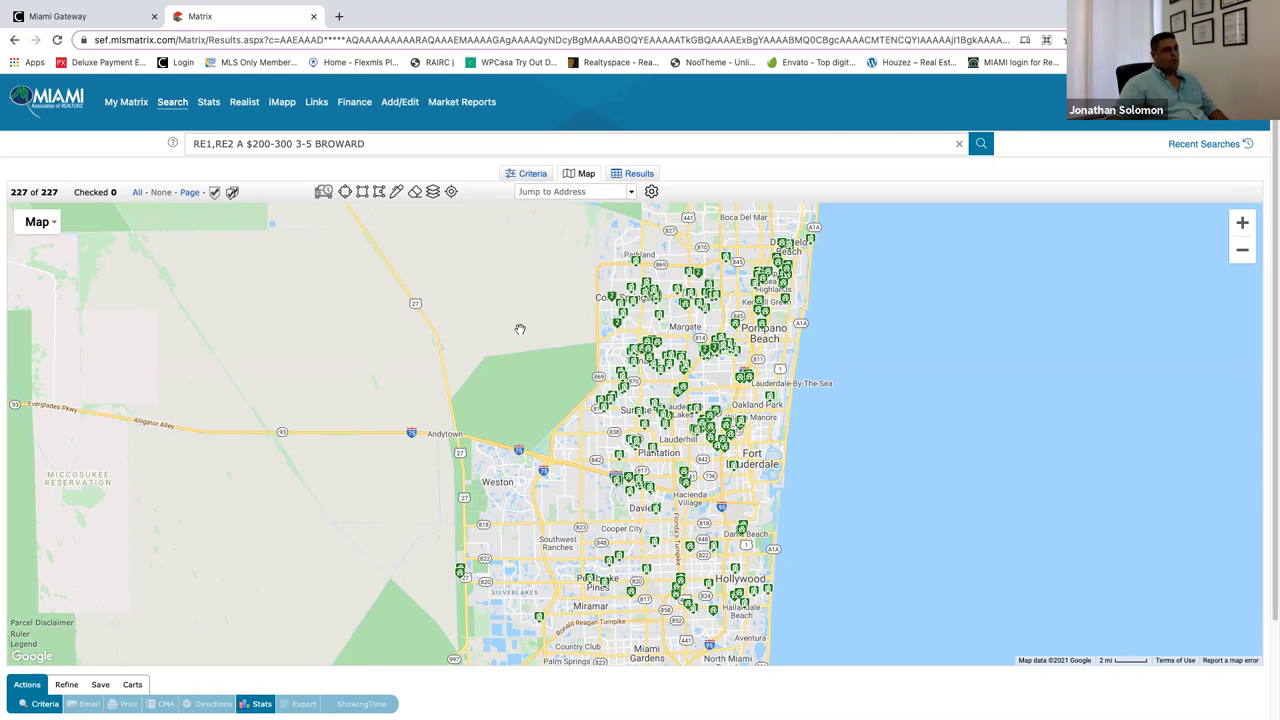
{"action": "mouse_move", "coordinate": [667, 373]}
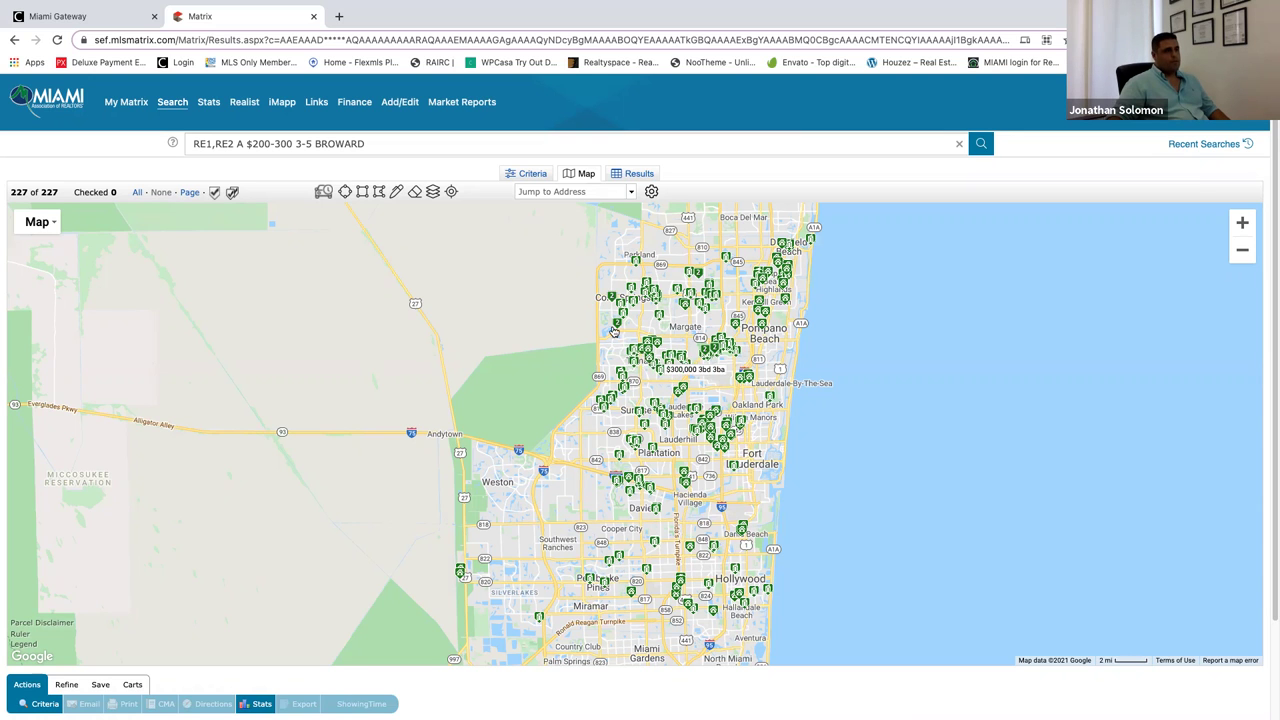
Return to the search criteria and look over the City options and the County selection.
{"action": "left_click", "coordinate": [528, 174]}
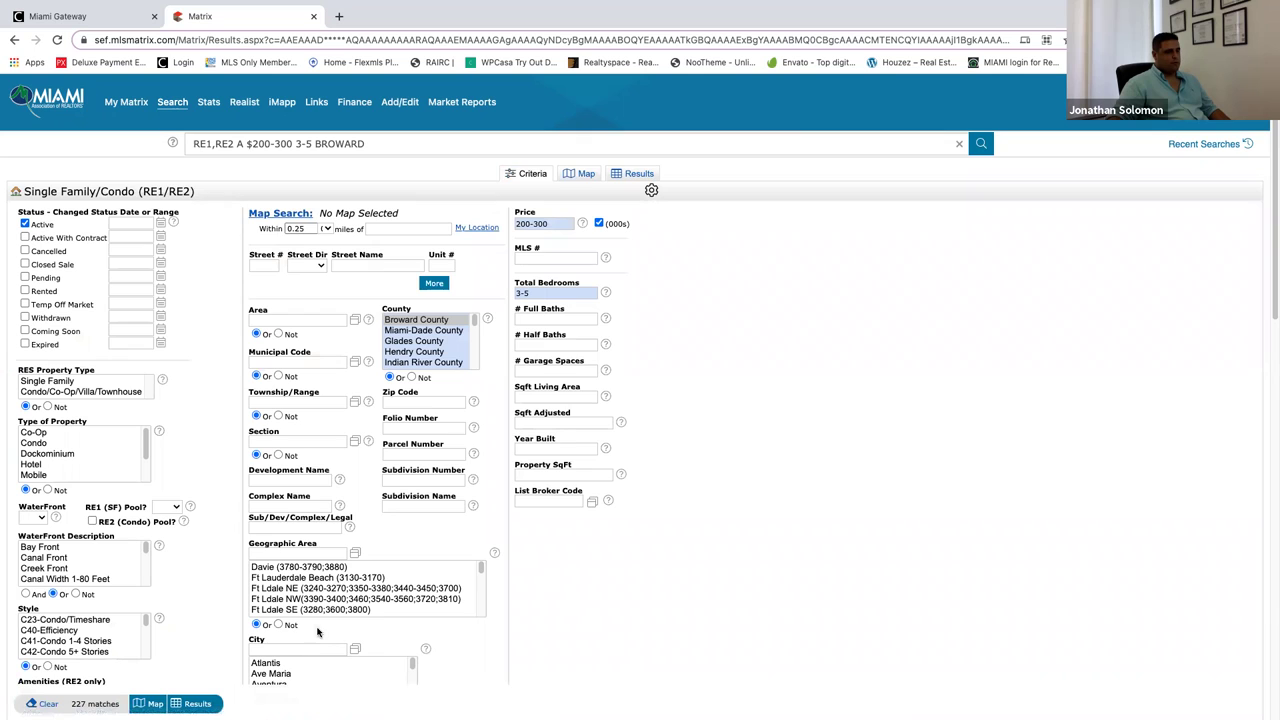
{"action": "scroll", "coordinate": [318, 631], "scroll_direction": "down", "scroll_amount": 3}
{"action": "scroll", "coordinate": [296, 593], "scroll_direction": "down", "scroll_amount": 1}
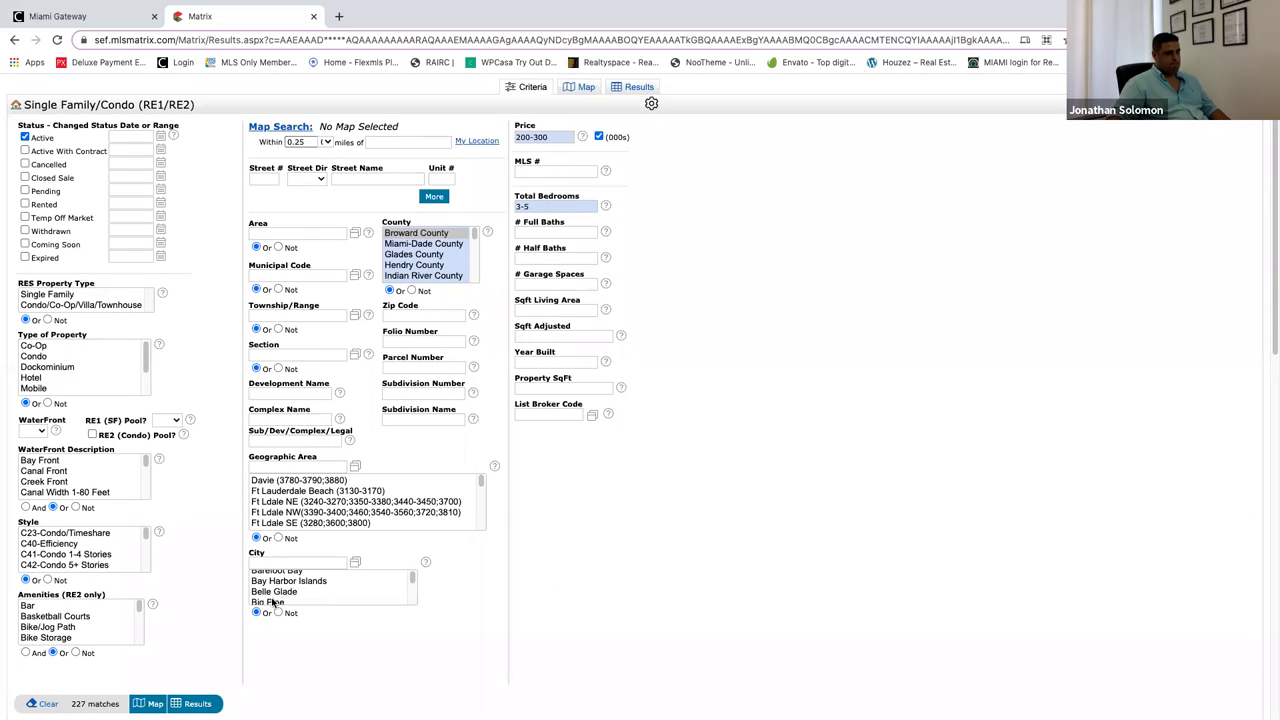
{"action": "scroll", "coordinate": [436, 316], "scroll_direction": "up", "scroll_amount": 3}
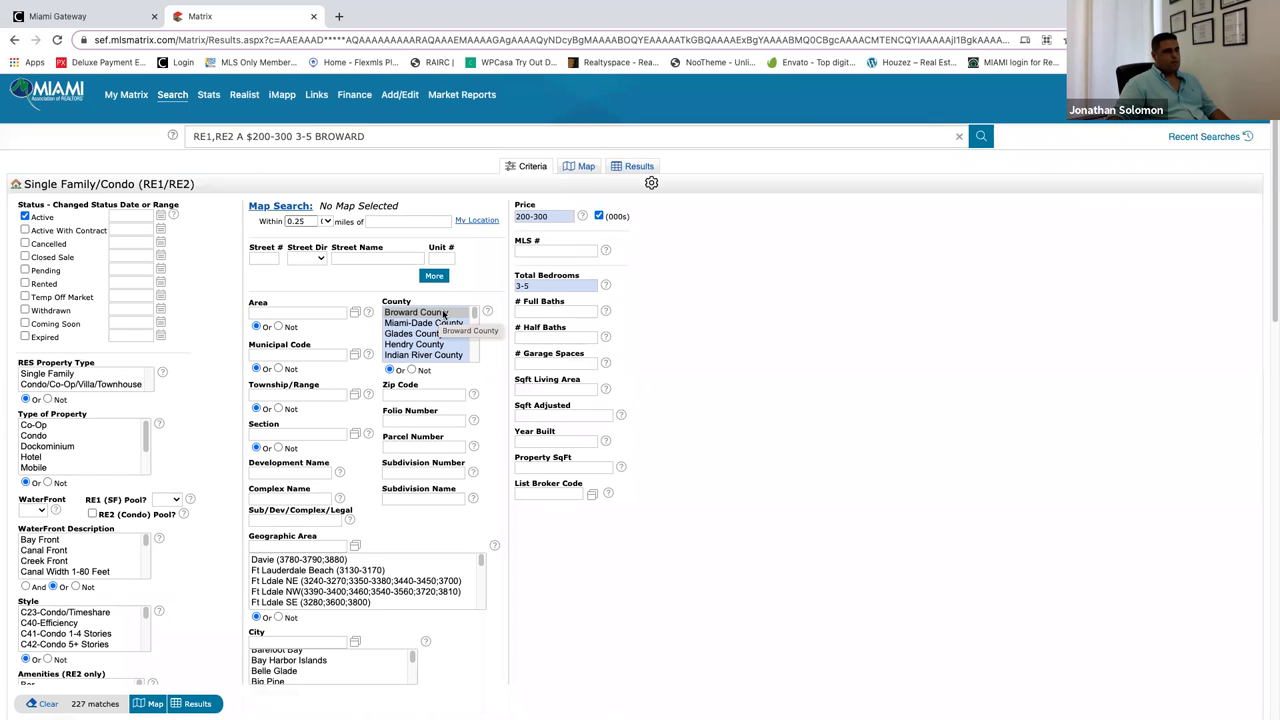
Reopen the map and draw a search radius of about 3.07 miles around Coral Springs and Parkland.
{"action": "left_click", "coordinate": [586, 166]}
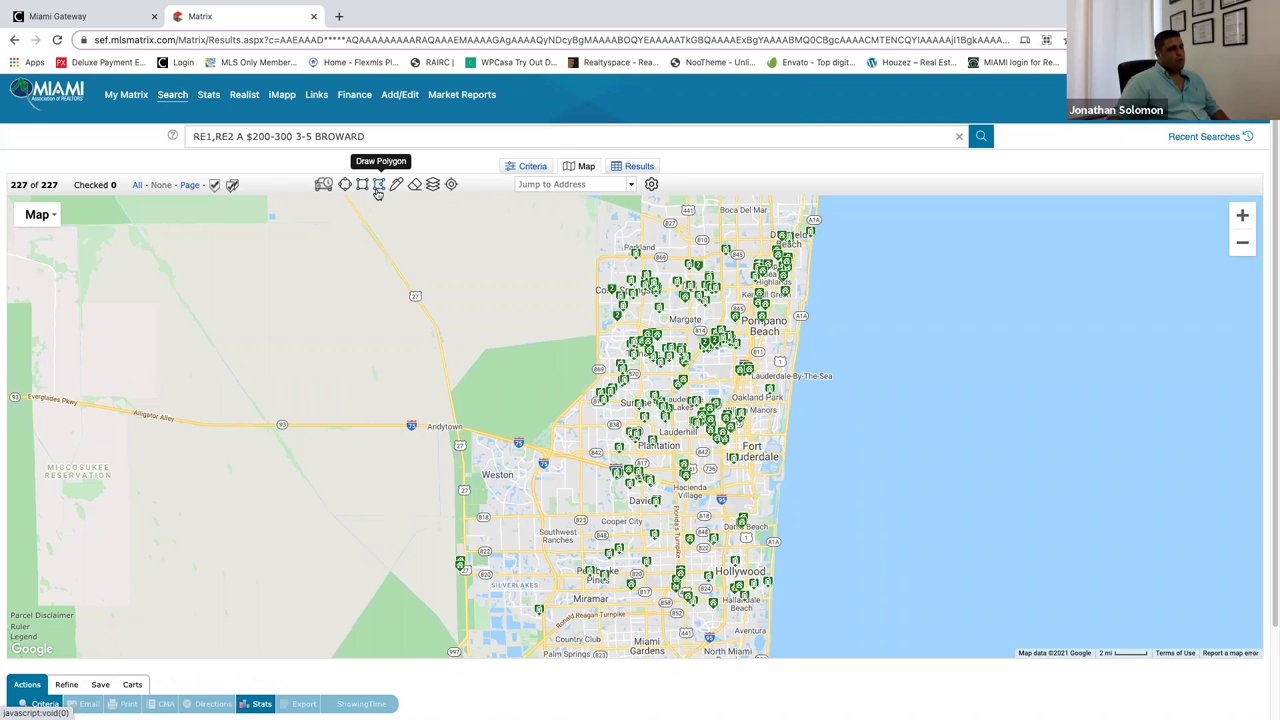
{"action": "left_click", "coordinate": [345, 184]}
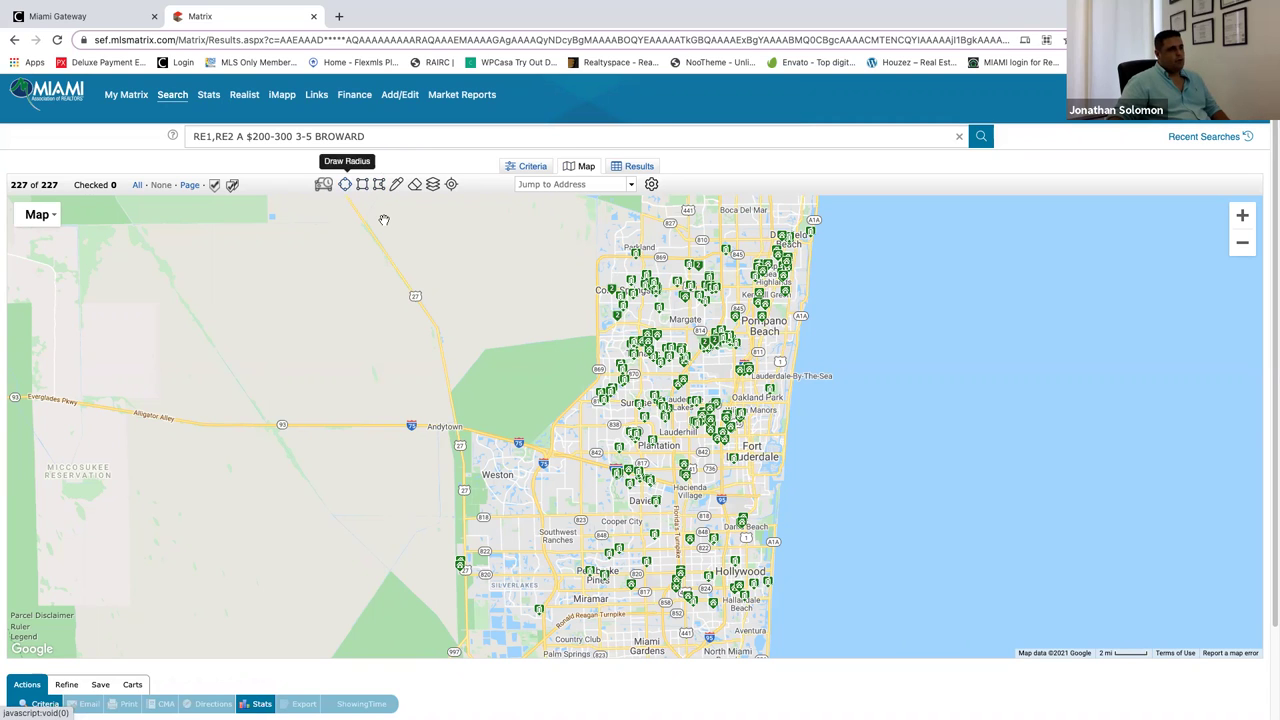
{"action": "left_click_drag", "start_coordinate": [618, 272], "coordinate": [617, 225]}
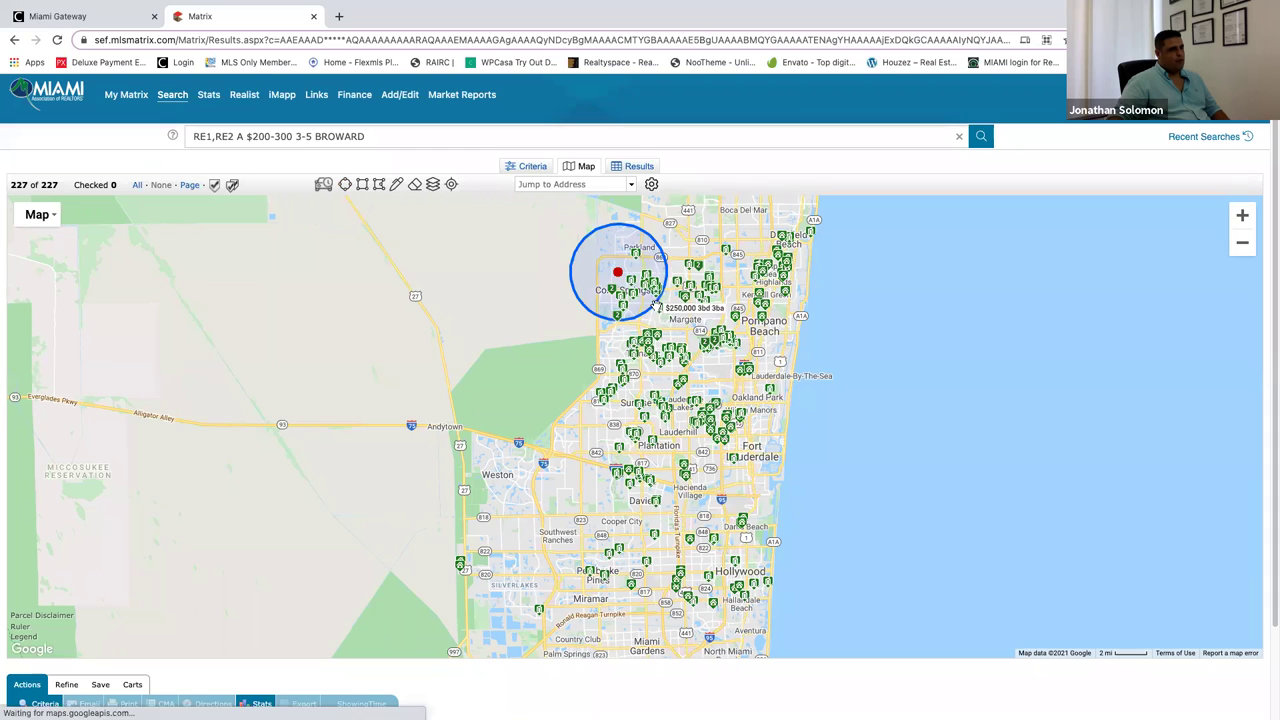
{"action": "left_click", "coordinate": [644, 285]}
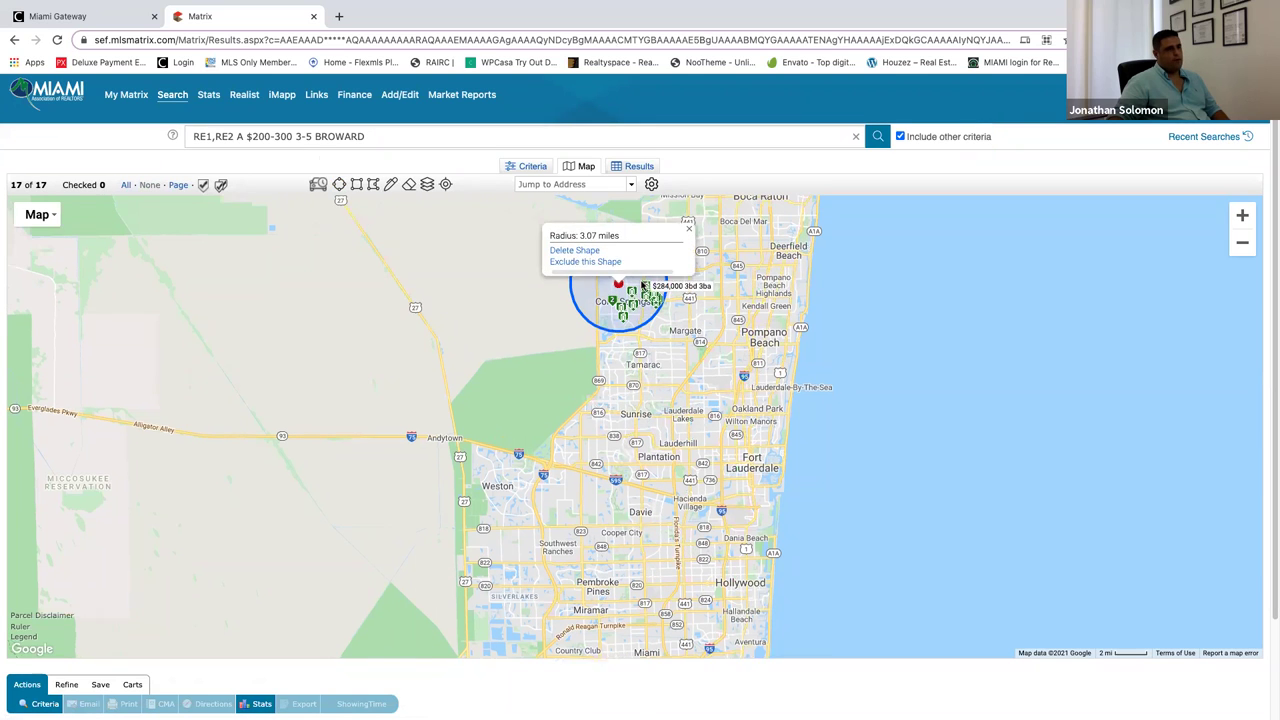
{"action": "left_click", "coordinate": [640, 332]}
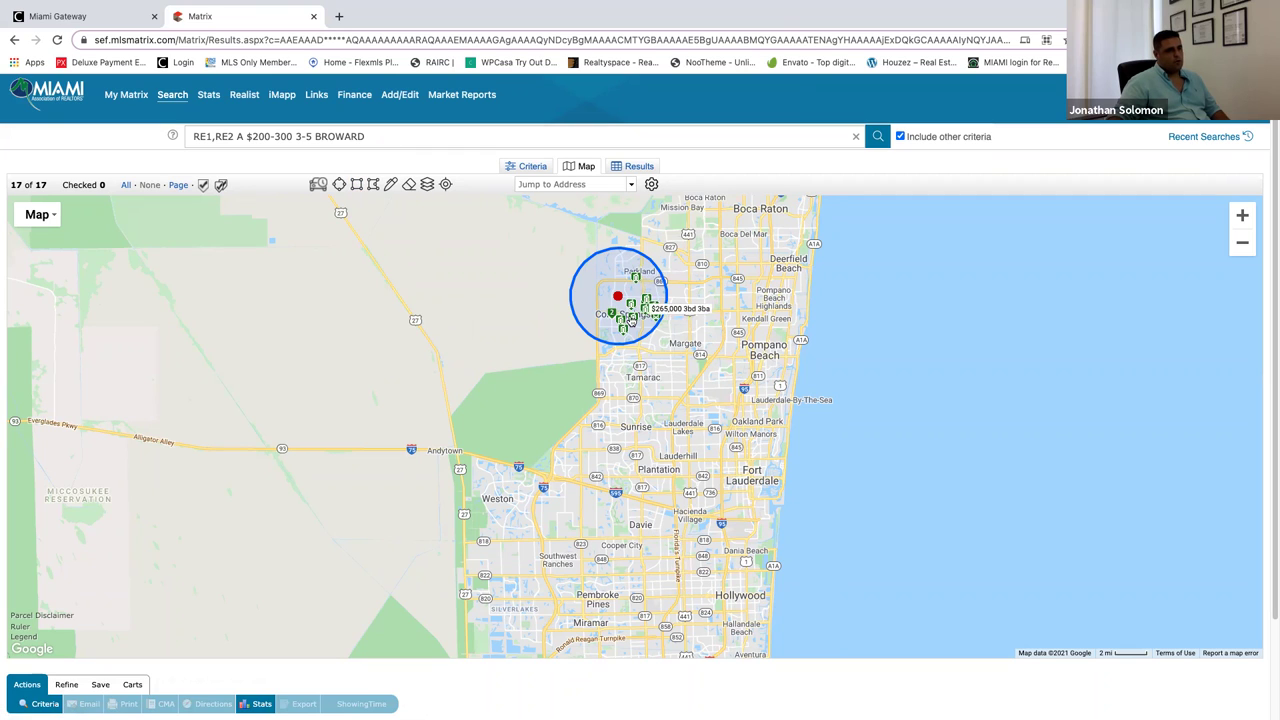
{"action": "left_click", "coordinate": [642, 292]}
{"action": "left_click", "coordinate": [689, 242]}
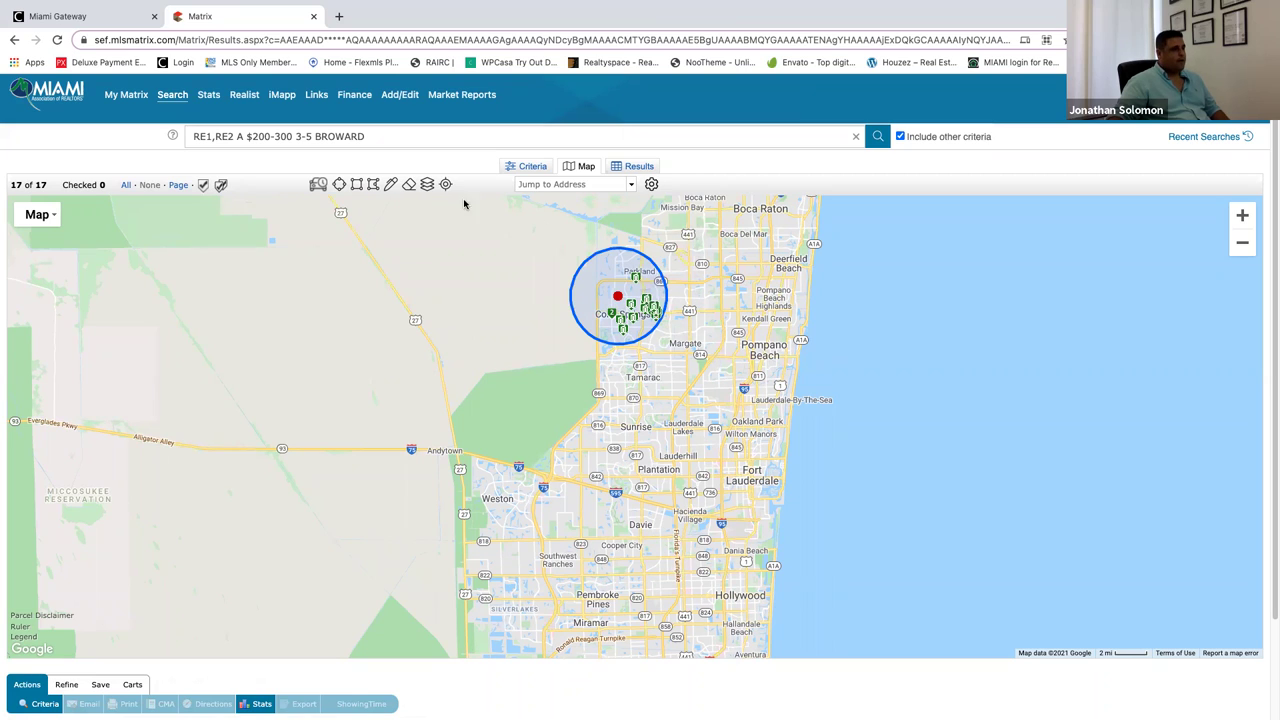
Draw a four-sided polygon search area from south of Pompano Beach down to Fort Lauderdale, extending past the coast.
{"action": "left_click", "coordinate": [373, 185]}
{"action": "left_click", "coordinate": [718, 360]}
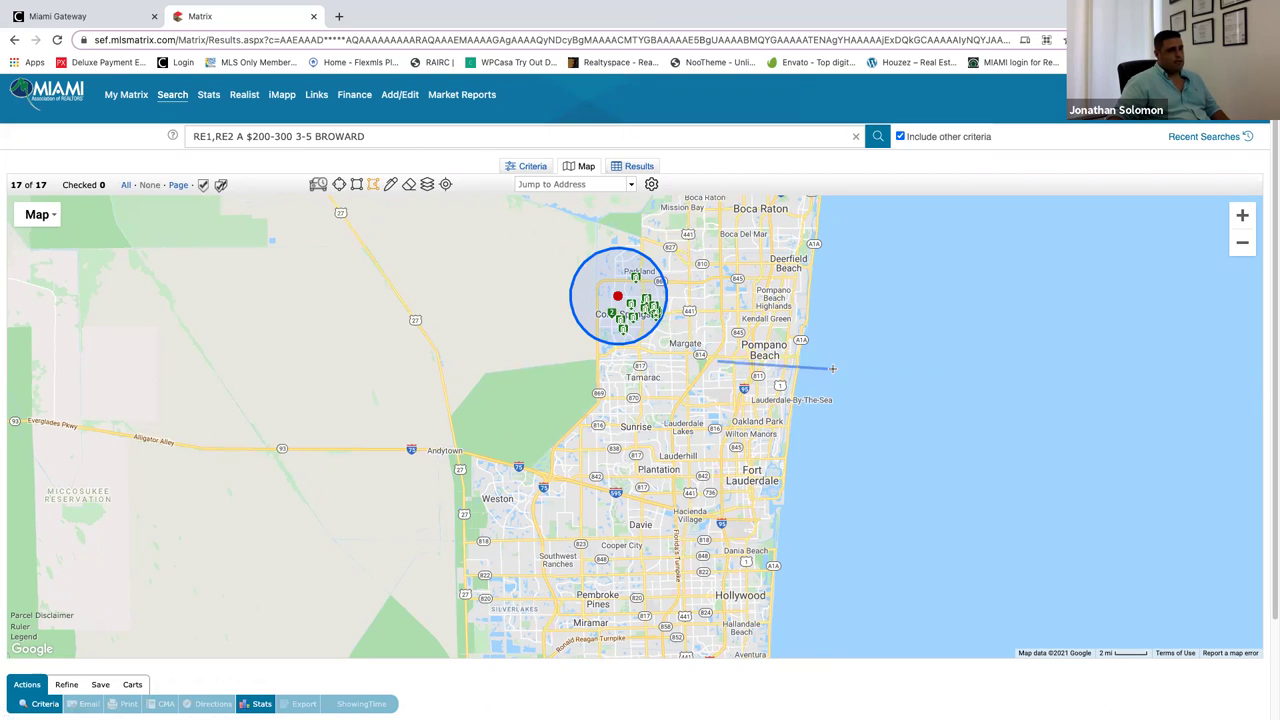
{"action": "left_click", "coordinate": [820, 481]}
{"action": "left_click", "coordinate": [687, 469]}
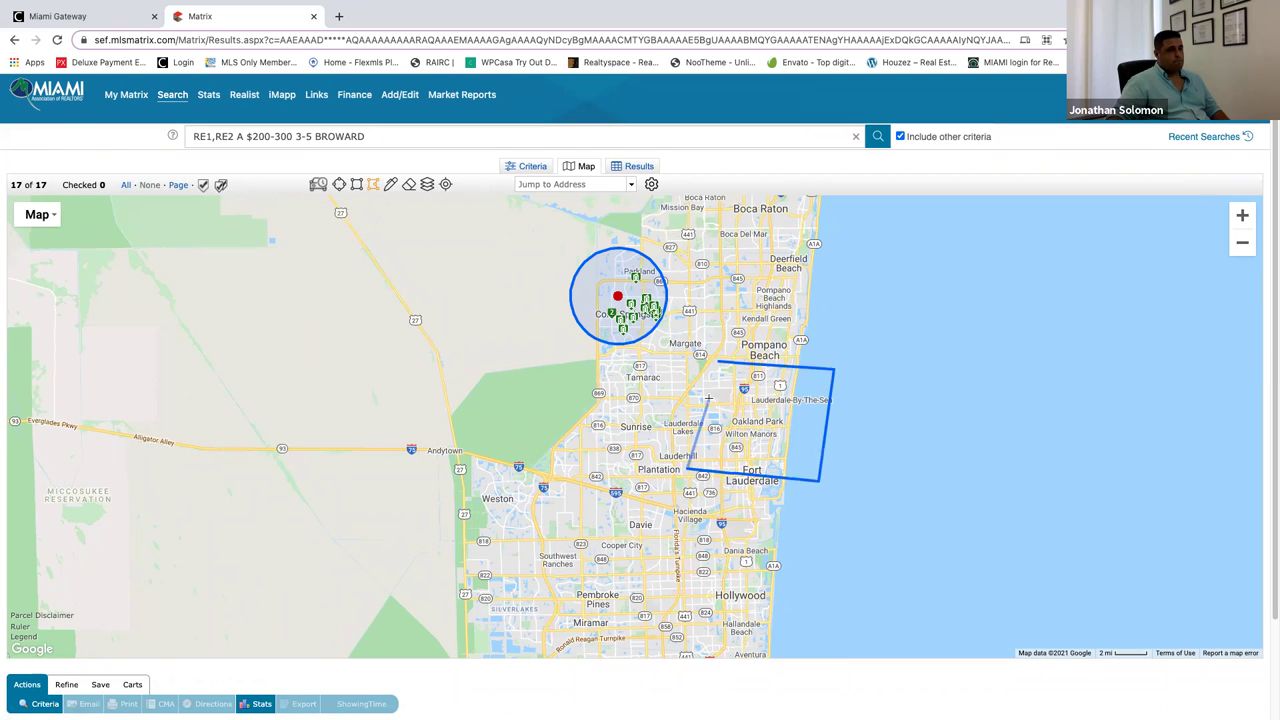
{"action": "left_click", "coordinate": [718, 361]}
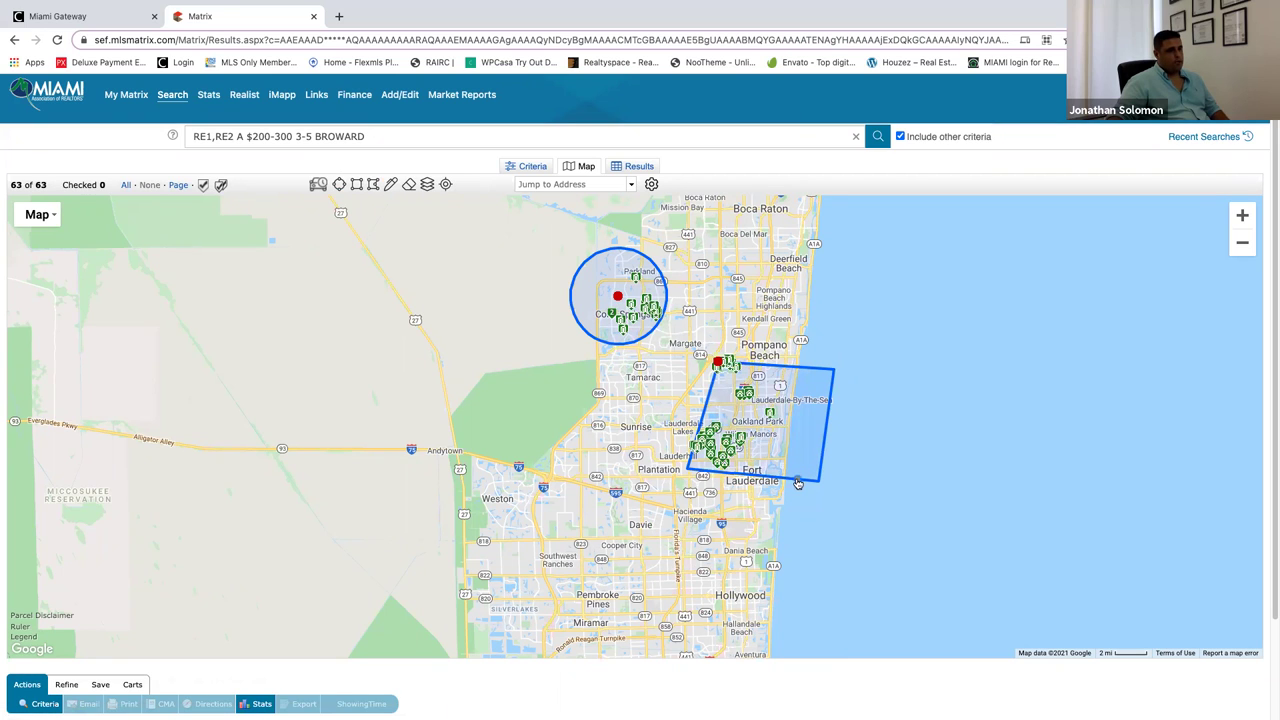
Reshape the Fort Lauderdale polygon by extending its southern edge towards Davie and pulling its eastern edge in towards the coast.
{"action": "left_click_drag", "start_coordinate": [800, 530], "coordinate": [801, 530]}
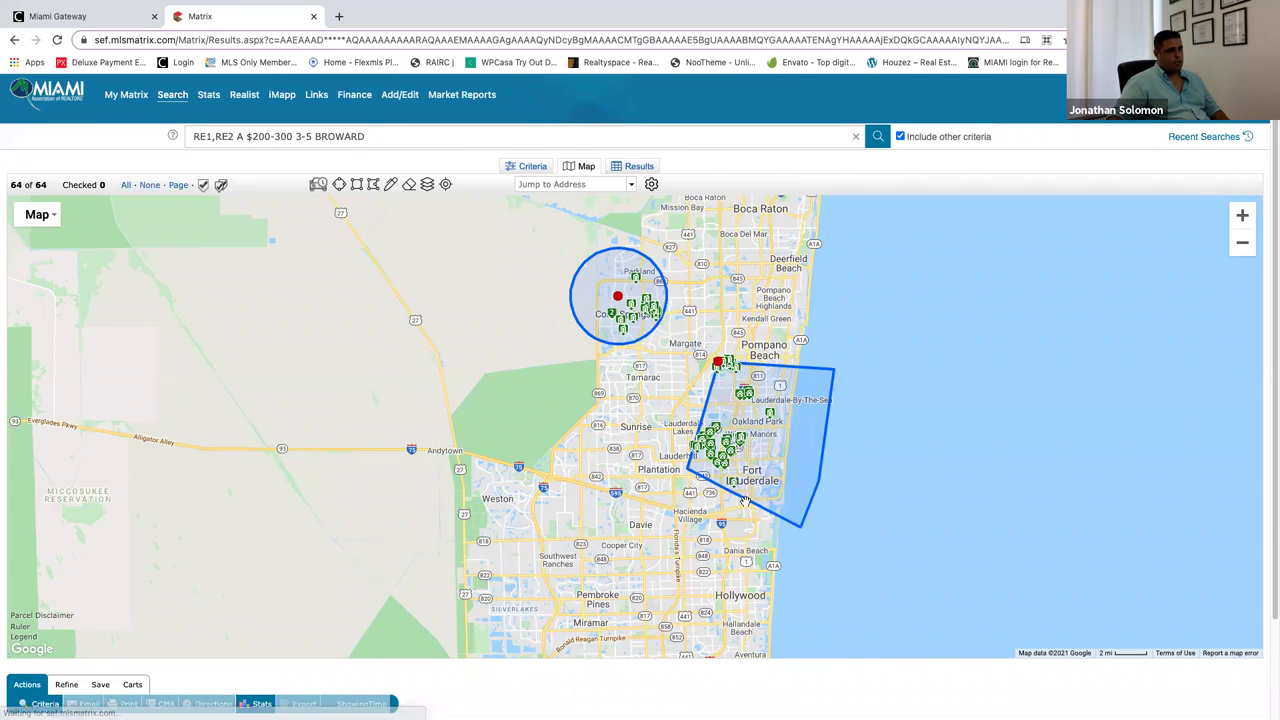
{"action": "left_click_drag", "start_coordinate": [688, 466], "coordinate": [652, 503]}
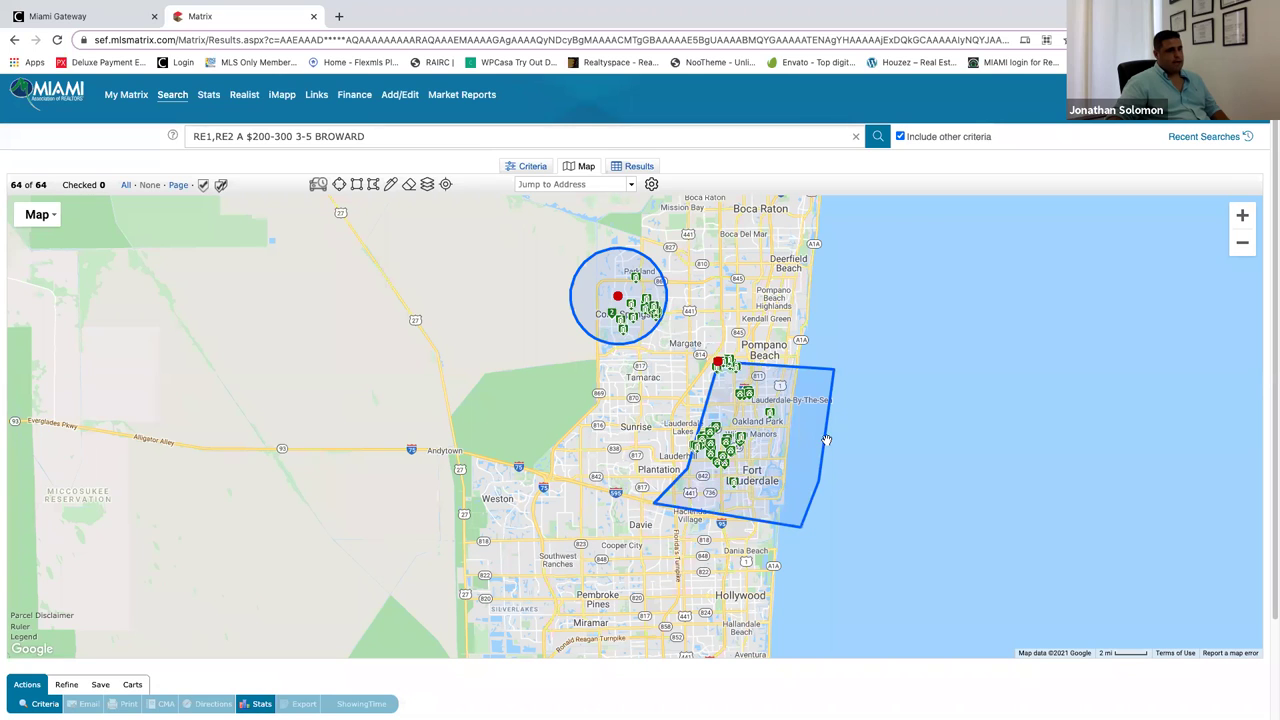
{"action": "left_click_drag", "start_coordinate": [822, 441], "coordinate": [791, 438]}
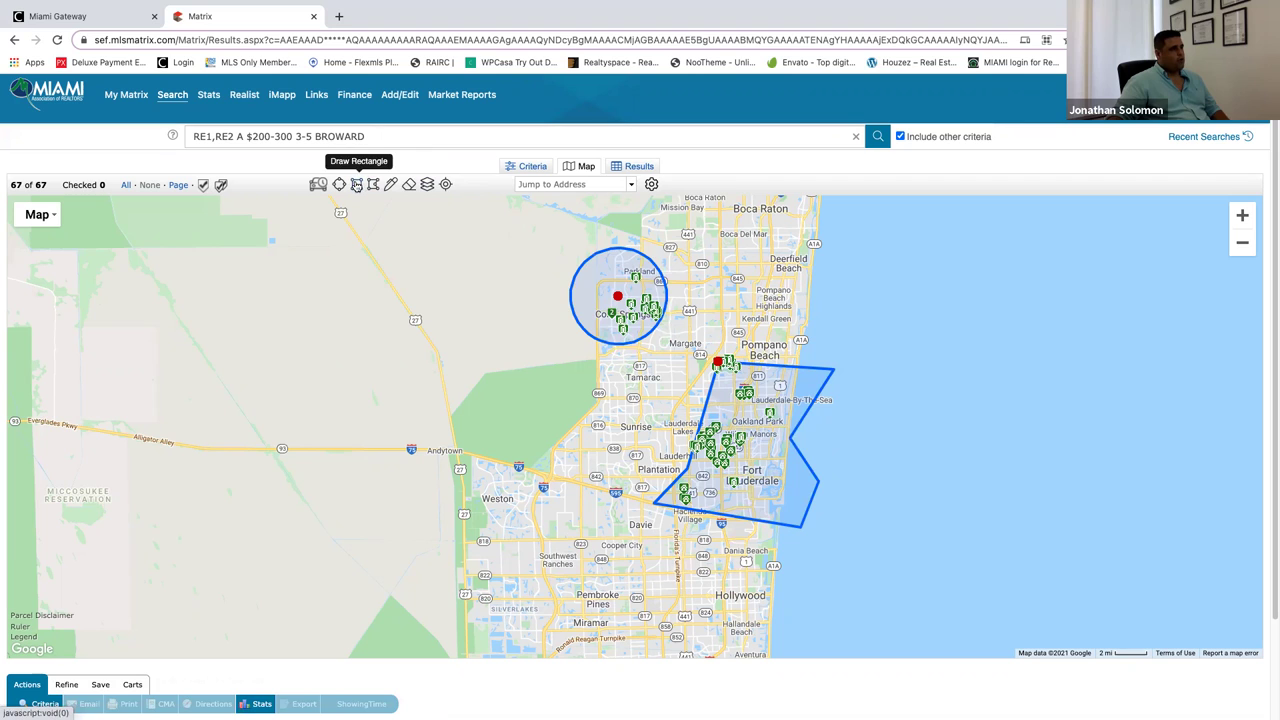
Draw a rectangular search area between Weston and Plantation, reaching from Sunrise down to Davie, and show all shapes on the map.
{"action": "left_click_drag", "start_coordinate": [578, 416], "coordinate": [630, 521]}
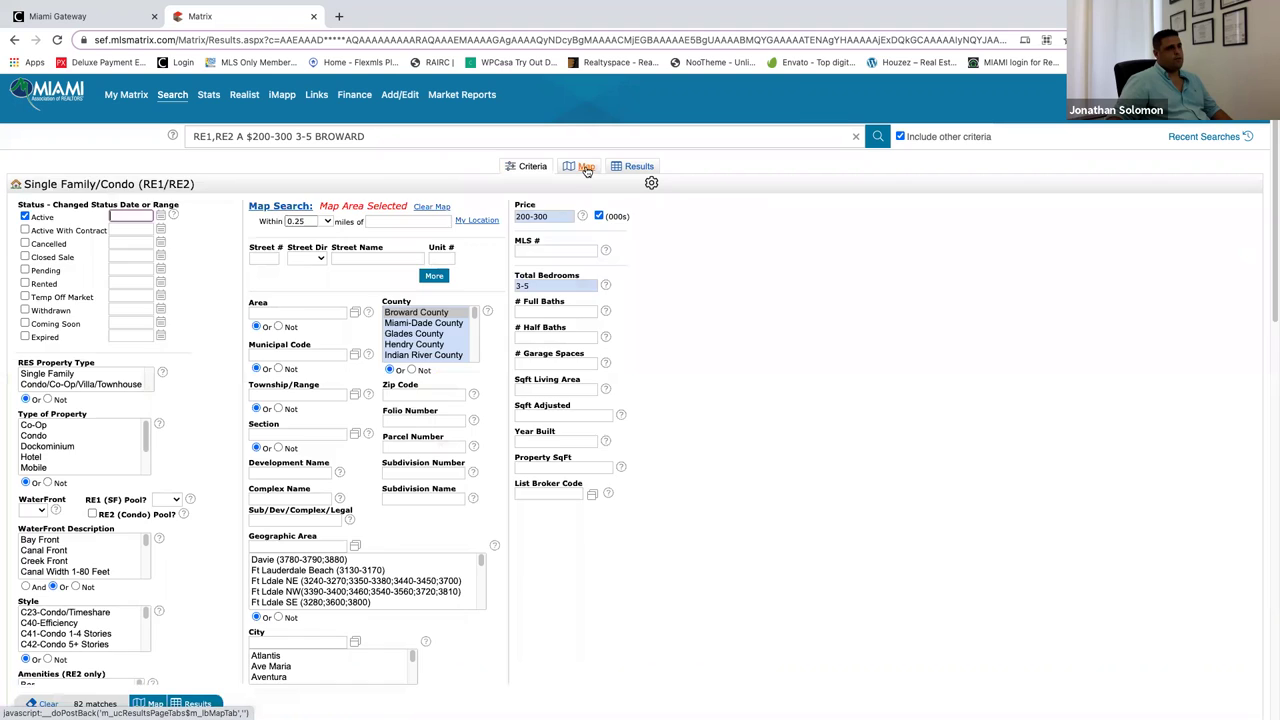
{"action": "left_click", "coordinate": [586, 168]}
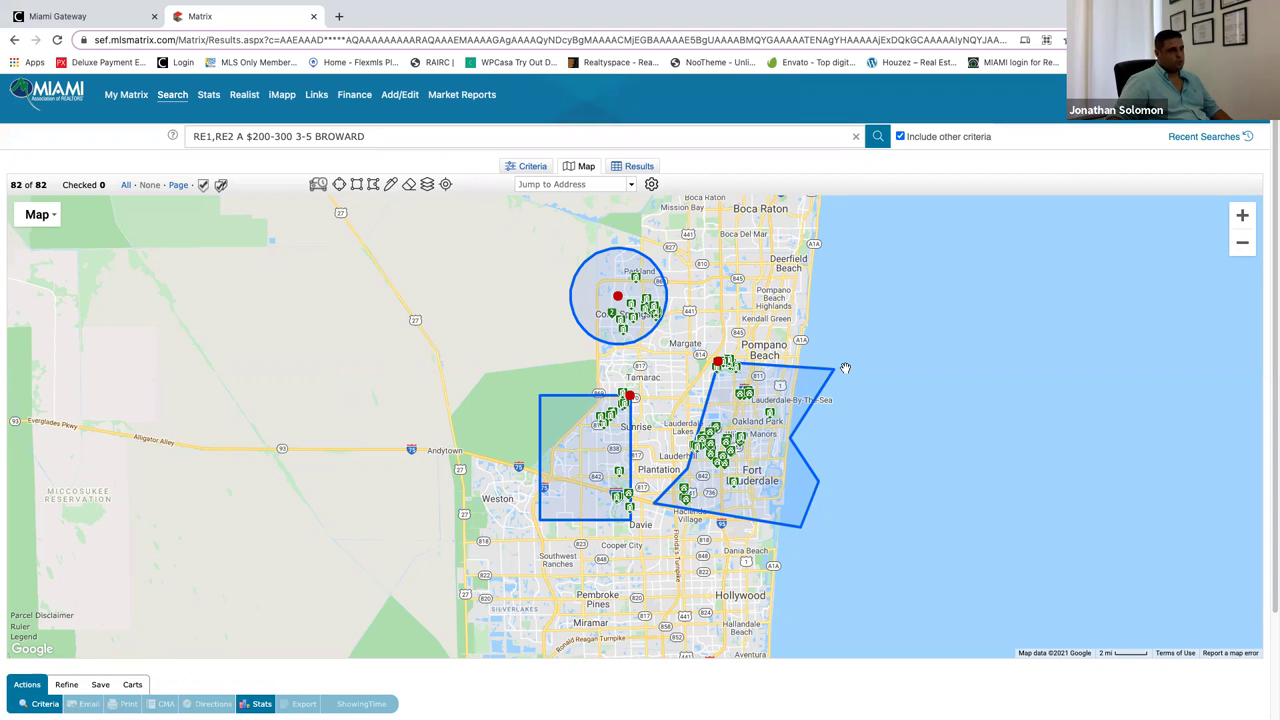
Open the results list at 100 listings per page and look through it to the end.
{"action": "left_click", "coordinate": [632, 166]}
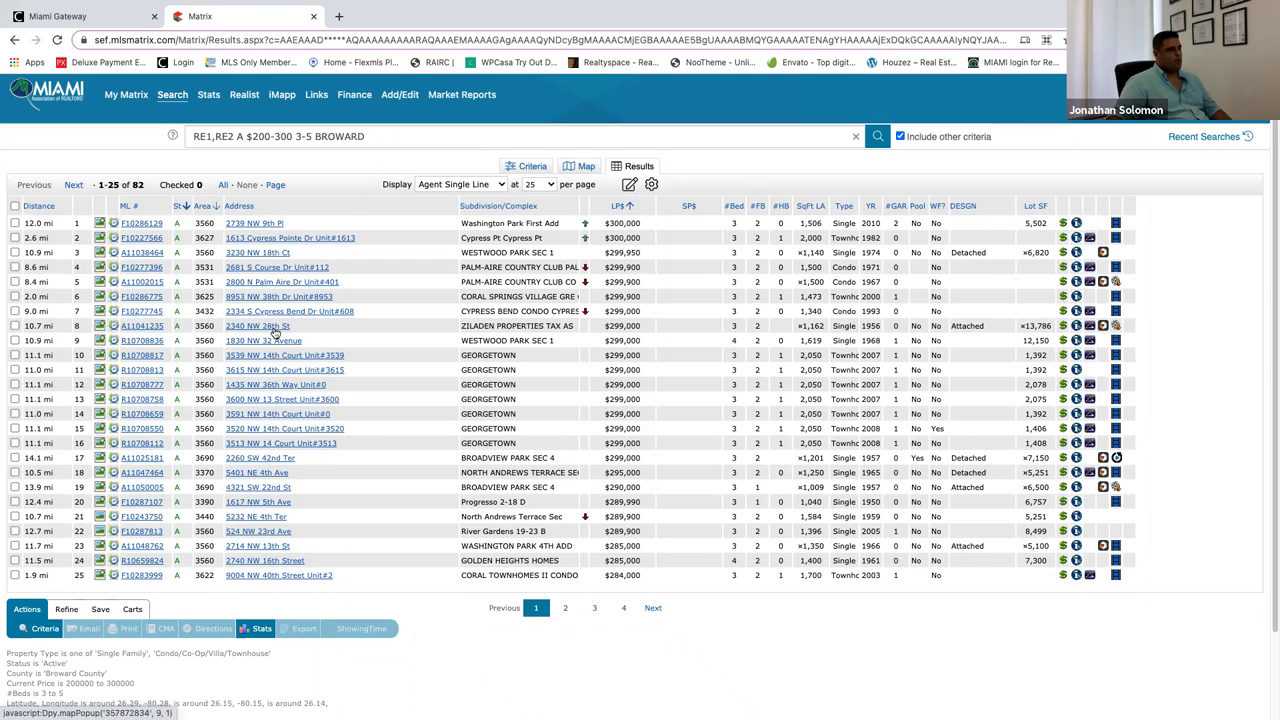
{"action": "left_click", "coordinate": [549, 185]}
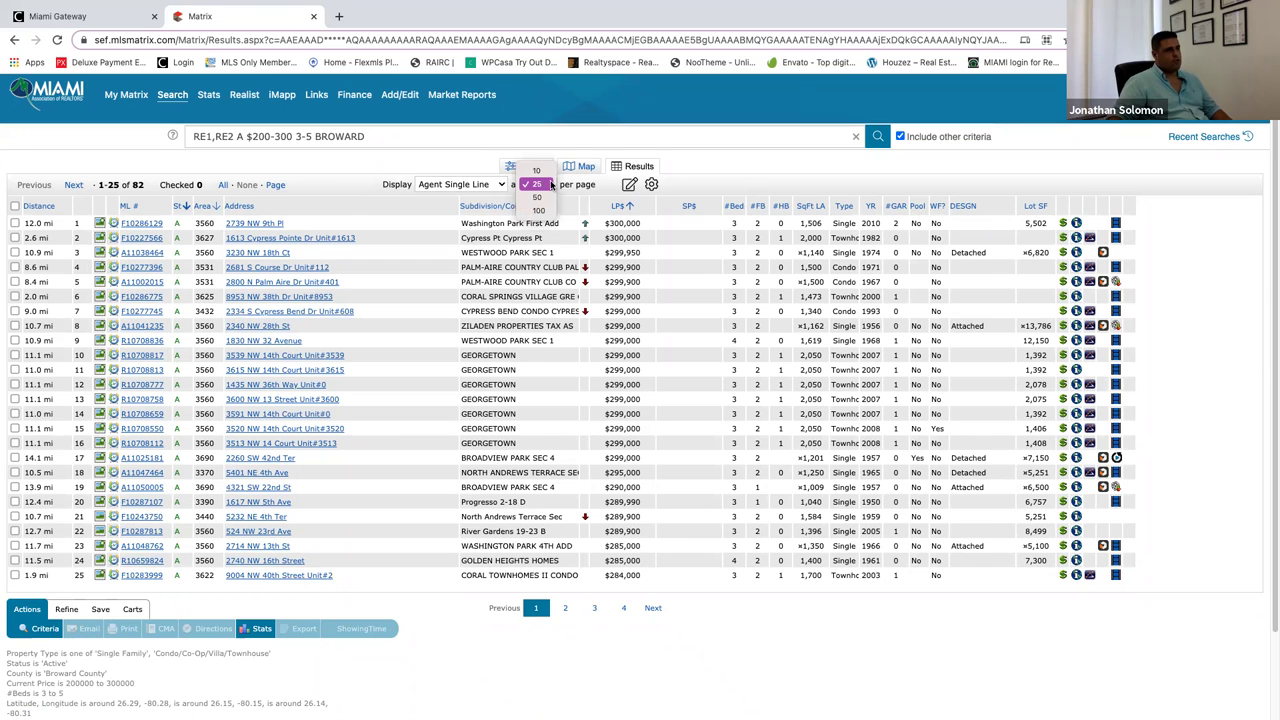
{"action": "left_click", "coordinate": [548, 208]}
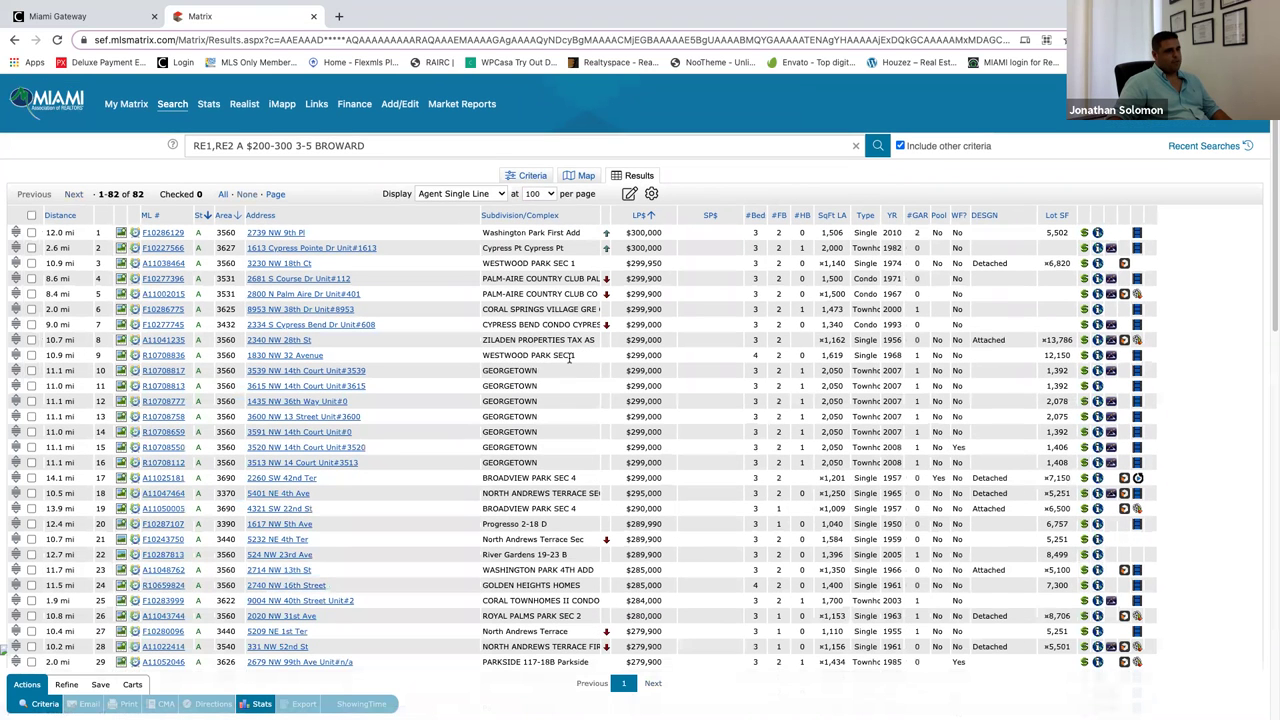
{"action": "scroll", "coordinate": [570, 362], "scroll_direction": "down", "scroll_amount": 10}
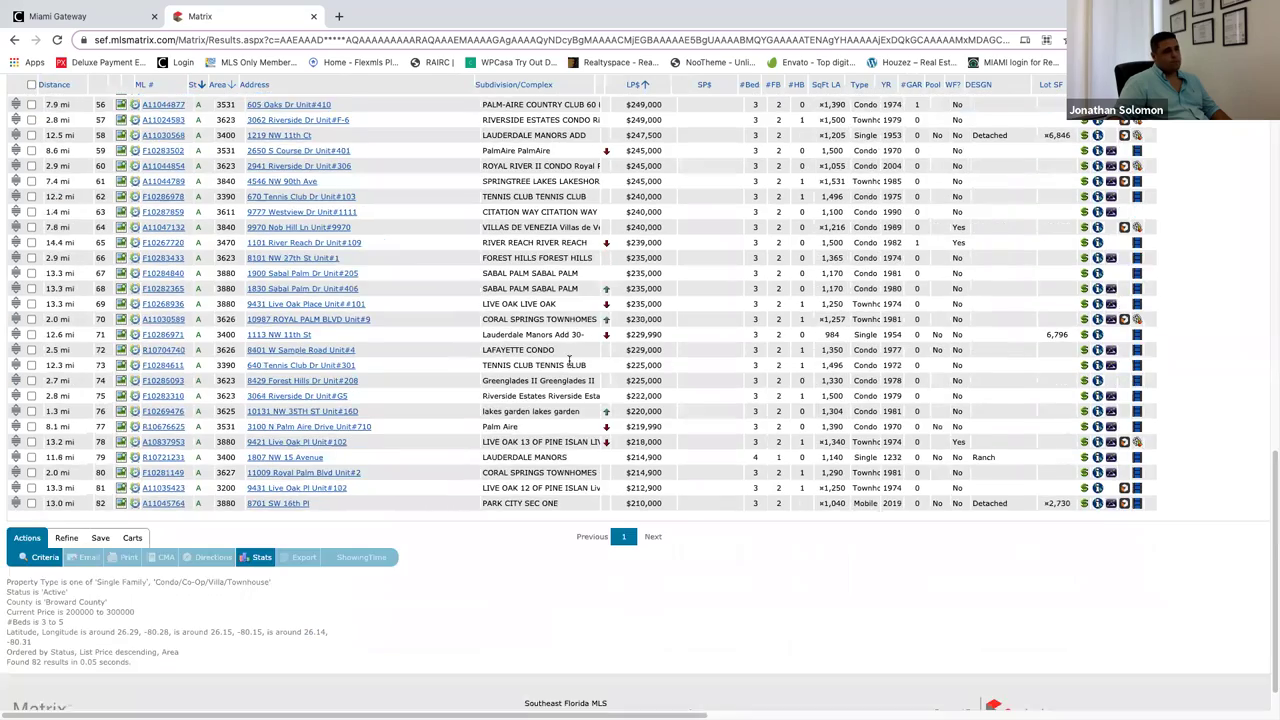
{"action": "scroll", "coordinate": [570, 362], "scroll_direction": "up", "scroll_amount": 10}
Set the results list to 50 listings per page and look over the available display formats.
{"action": "left_click", "coordinate": [540, 193]}
{"action": "left_click", "coordinate": [545, 180]}
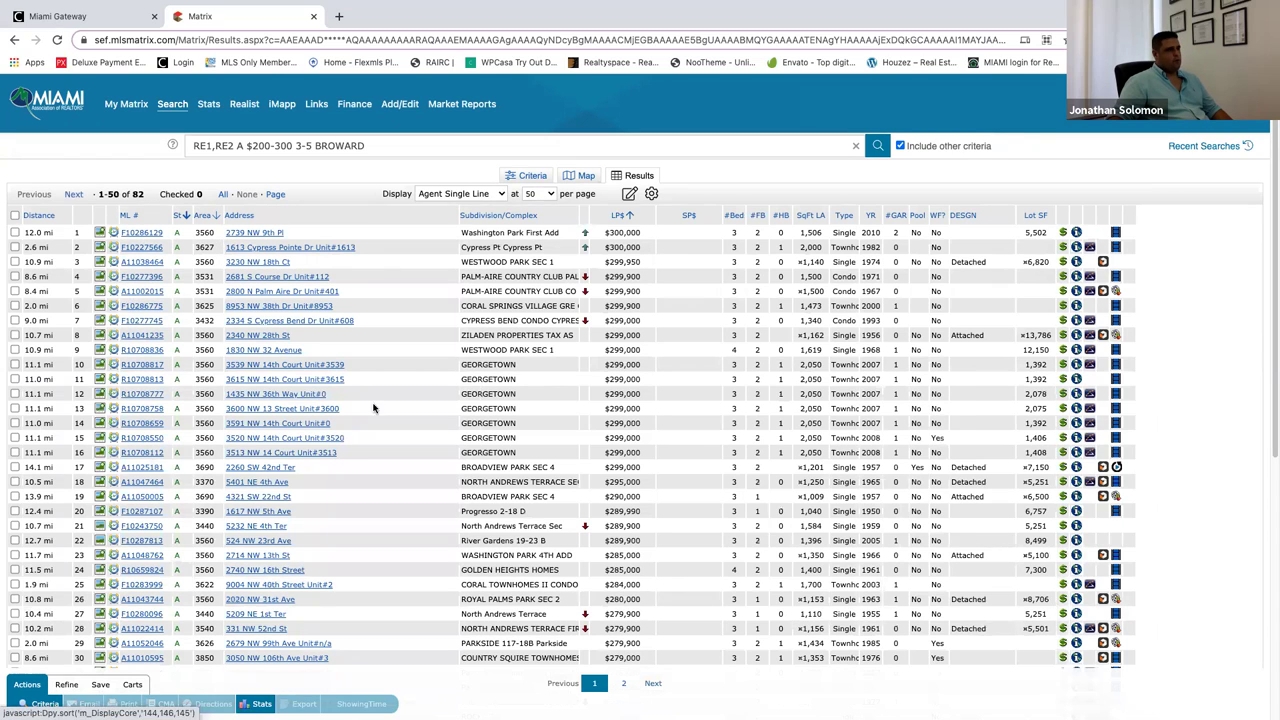
{"action": "left_click", "coordinate": [502, 195]}
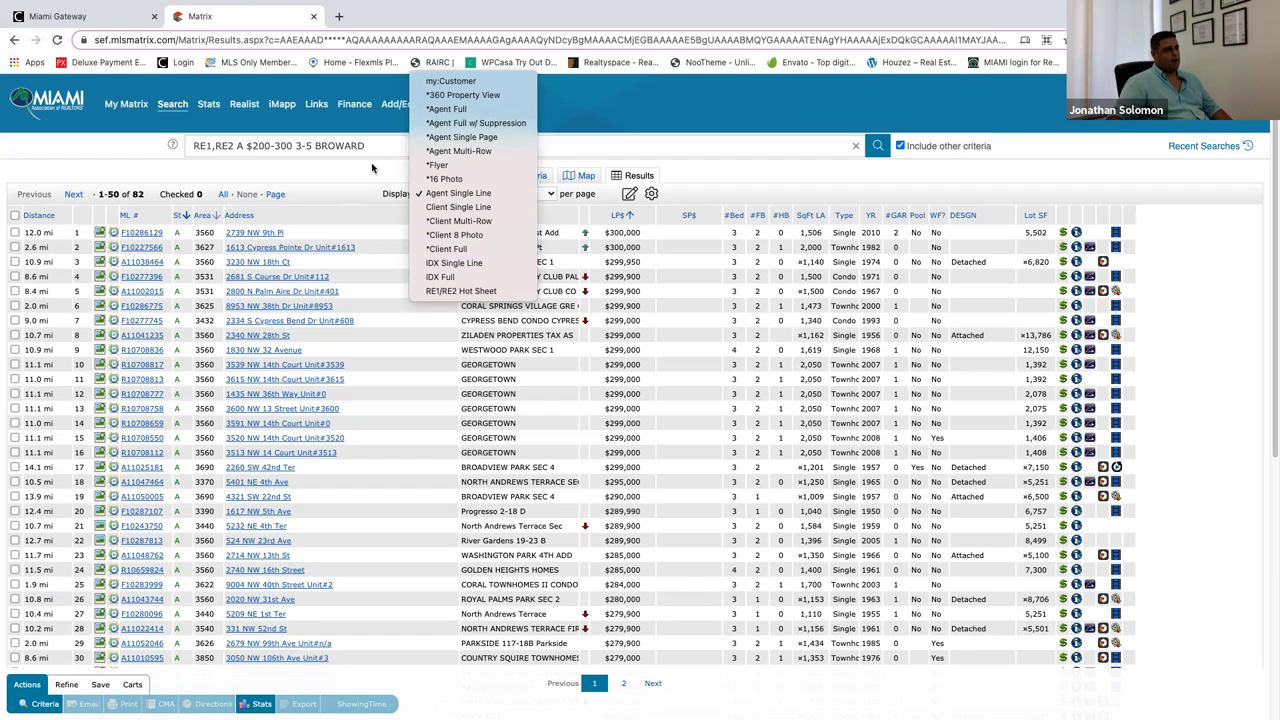
{"action": "left_click", "coordinate": [436, 186]}
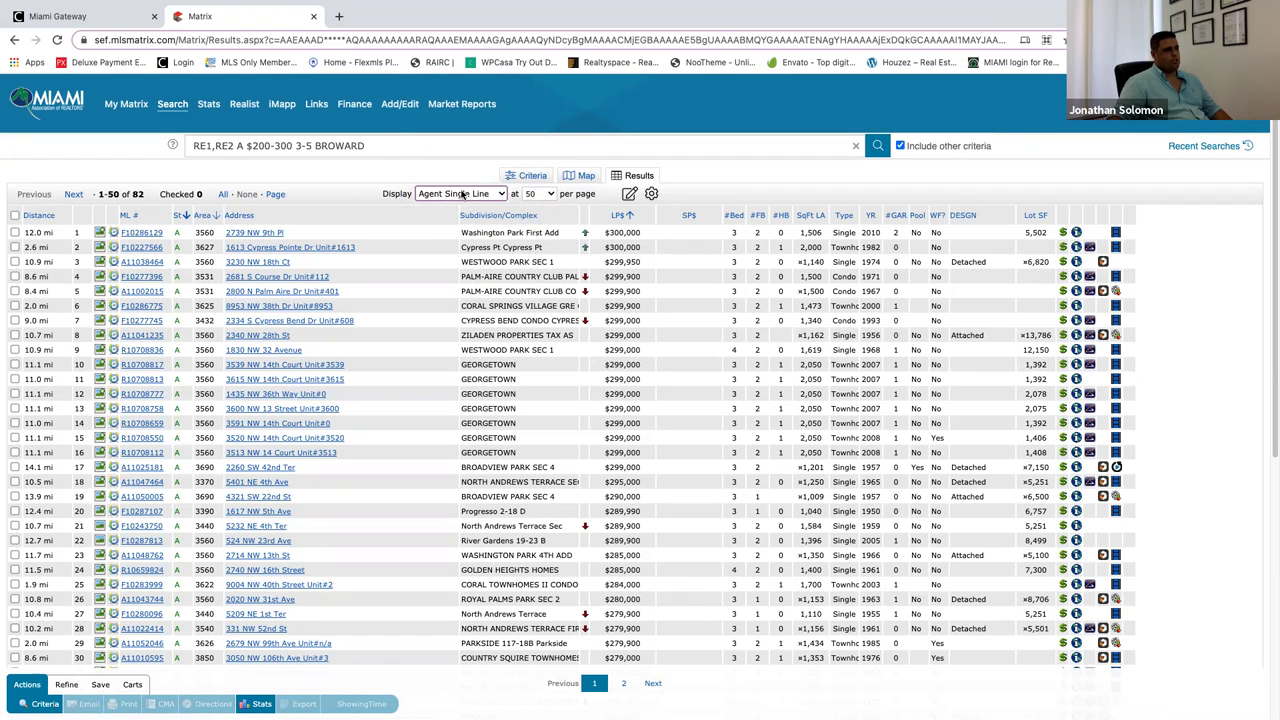
{"action": "left_click", "coordinate": [463, 193]}
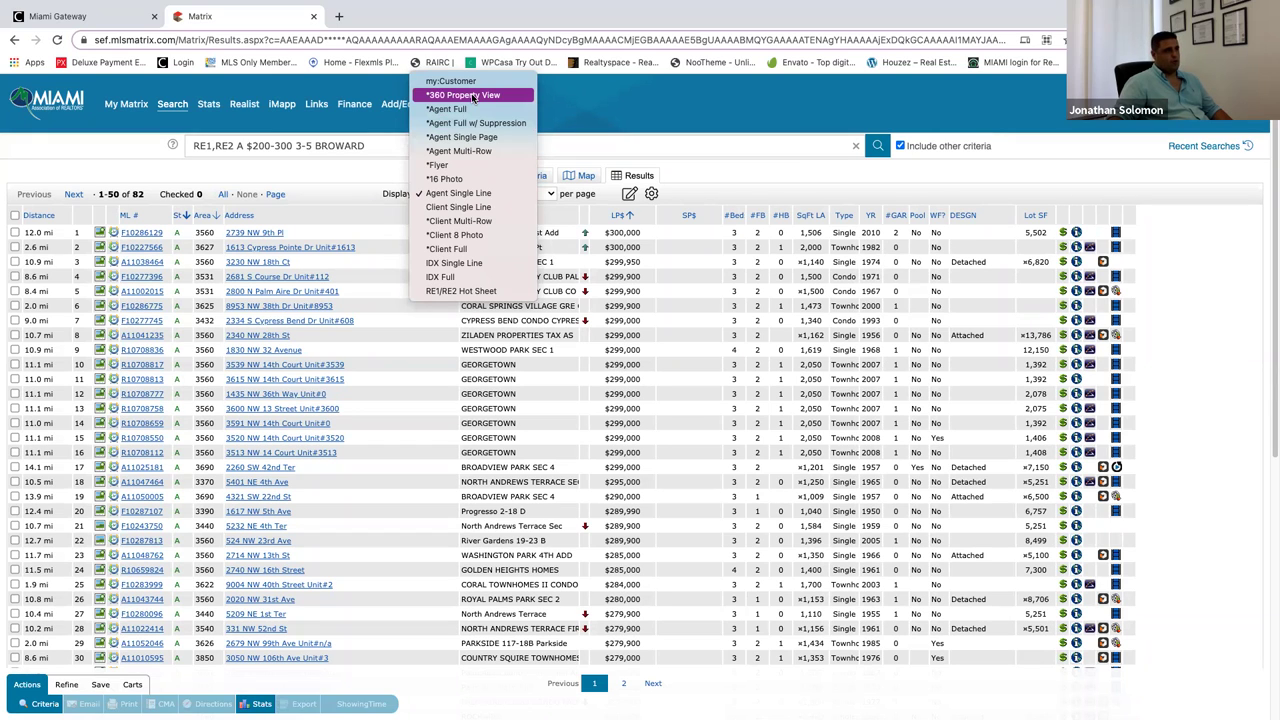
{"action": "left_click", "coordinate": [370, 176]}
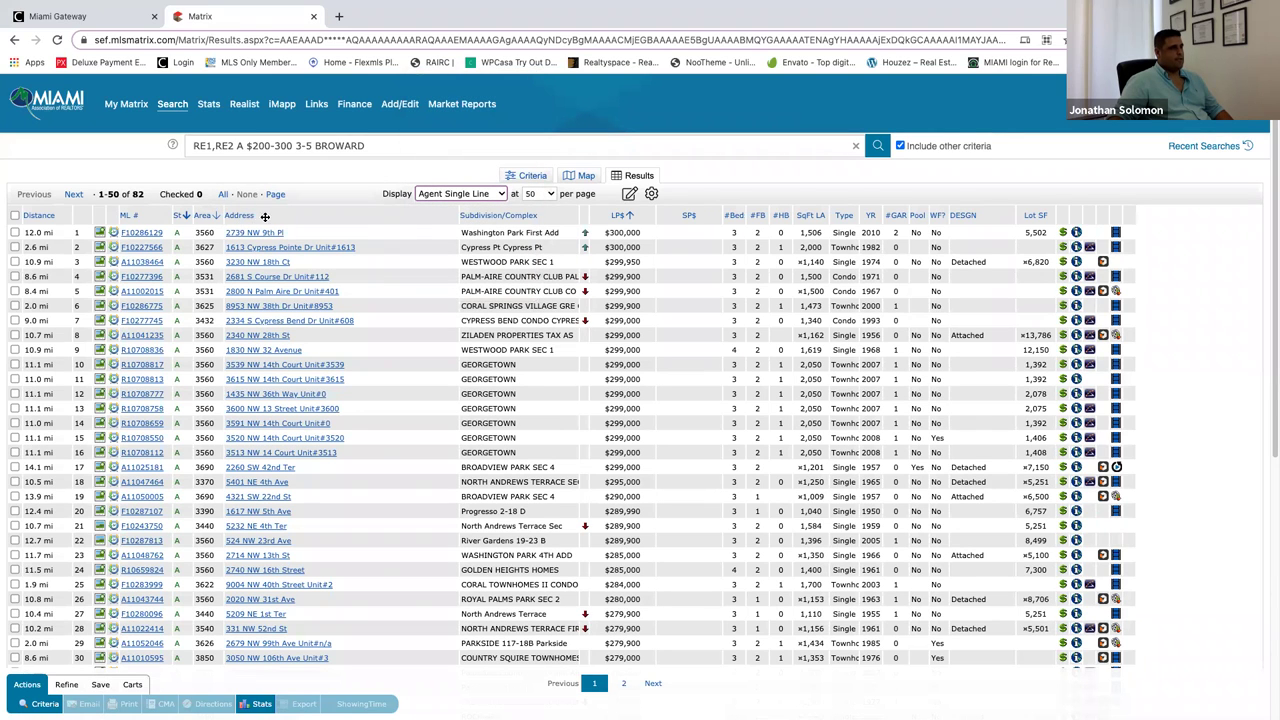
Open the first listing's full agent report and read through its property, remarks, financial and agent sections.
{"action": "left_click", "coordinate": [152, 234]}
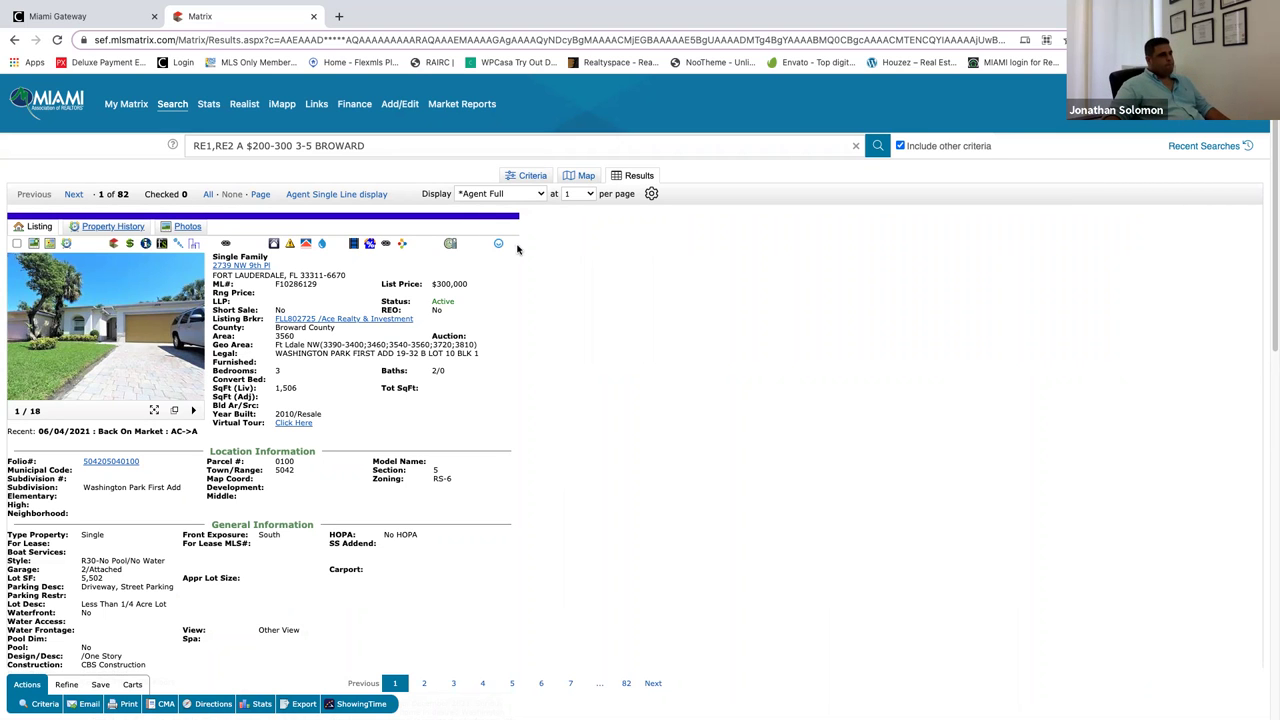
{"action": "scroll", "coordinate": [347, 343], "scroll_direction": "down", "scroll_amount": 1}
{"action": "scroll", "coordinate": [347, 343], "scroll_direction": "down", "scroll_amount": 9}
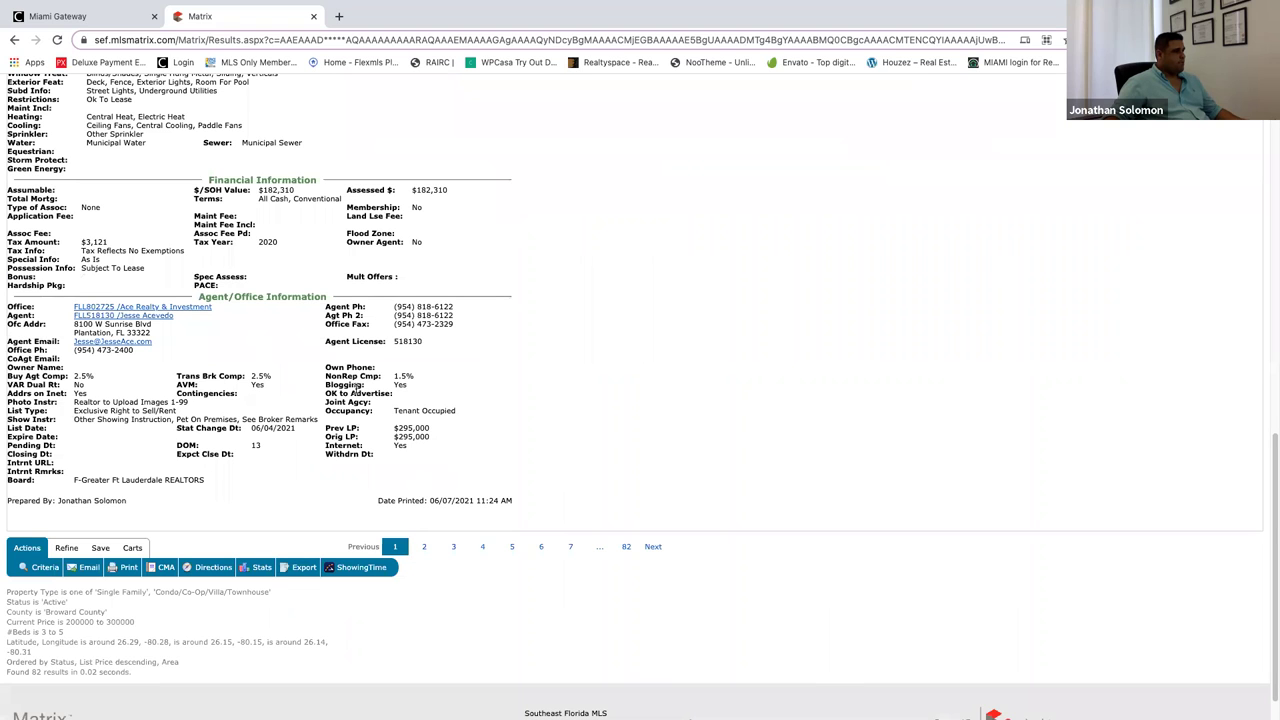
{"action": "scroll", "coordinate": [358, 396], "scroll_direction": "up", "scroll_amount": 5}
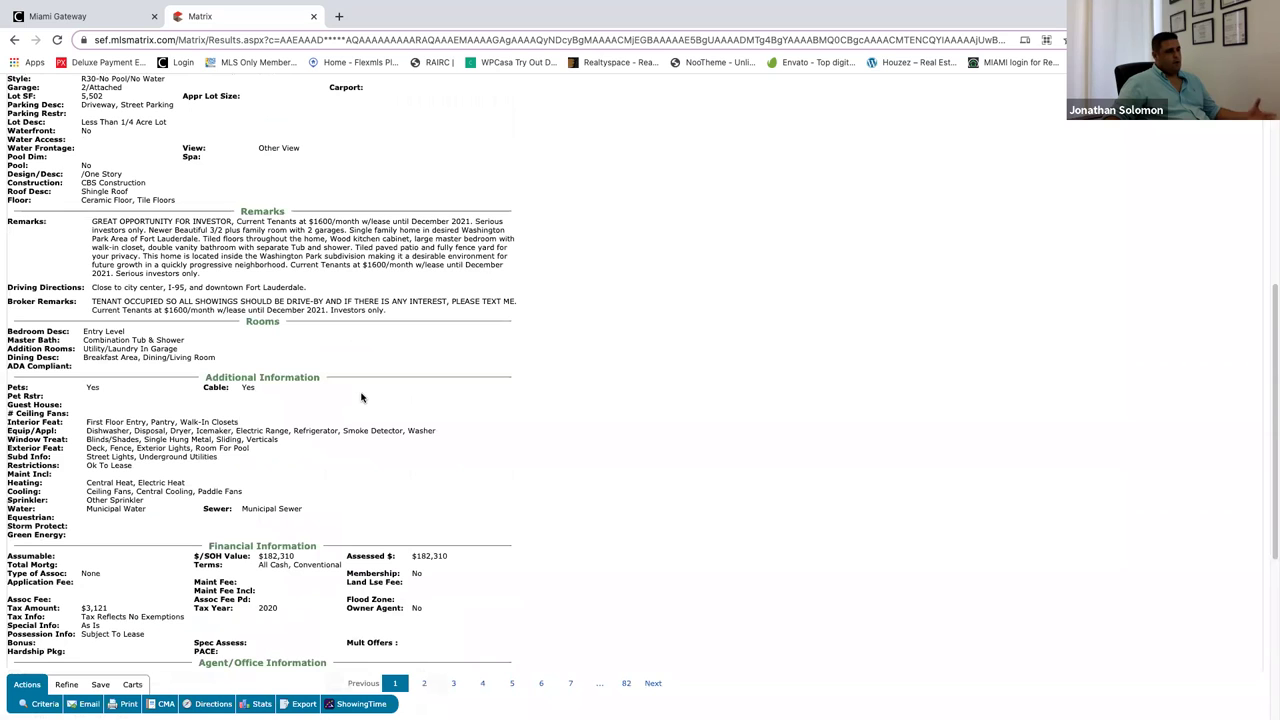
{"action": "scroll", "coordinate": [363, 400], "scroll_direction": "up", "scroll_amount": 1}
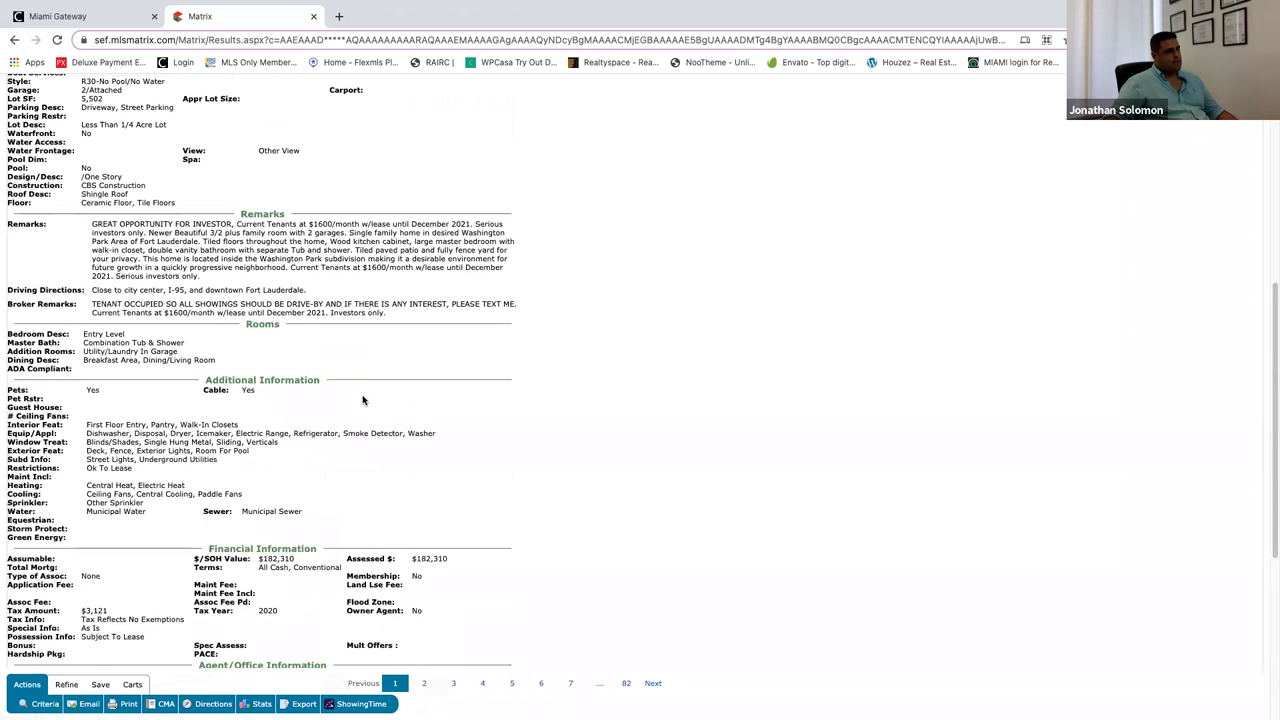
{"action": "scroll", "coordinate": [363, 400], "scroll_direction": "up", "scroll_amount": 6}
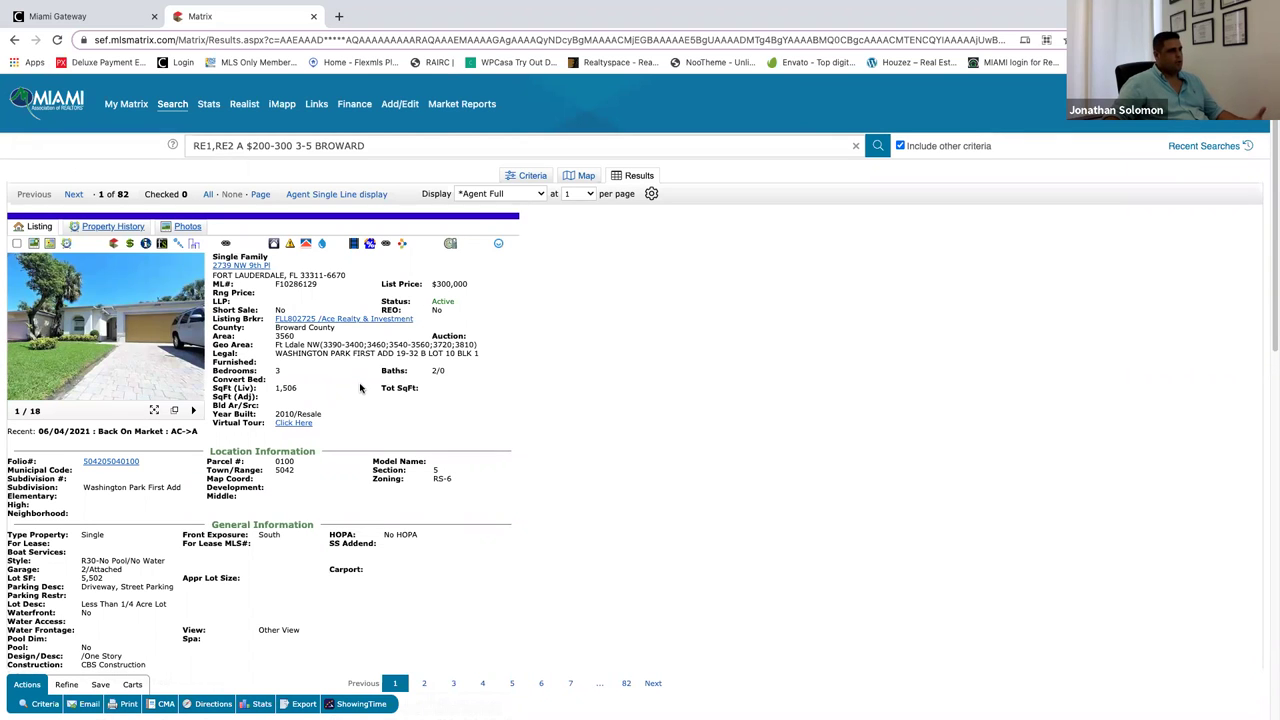
Examine the listing's public and broker remarks, financial information and agent/office details, including the agent license field.
{"action": "scroll", "coordinate": [358, 396], "scroll_direction": "down", "scroll_amount": 1}
{"action": "scroll", "coordinate": [357, 396], "scroll_direction": "down", "scroll_amount": 5}
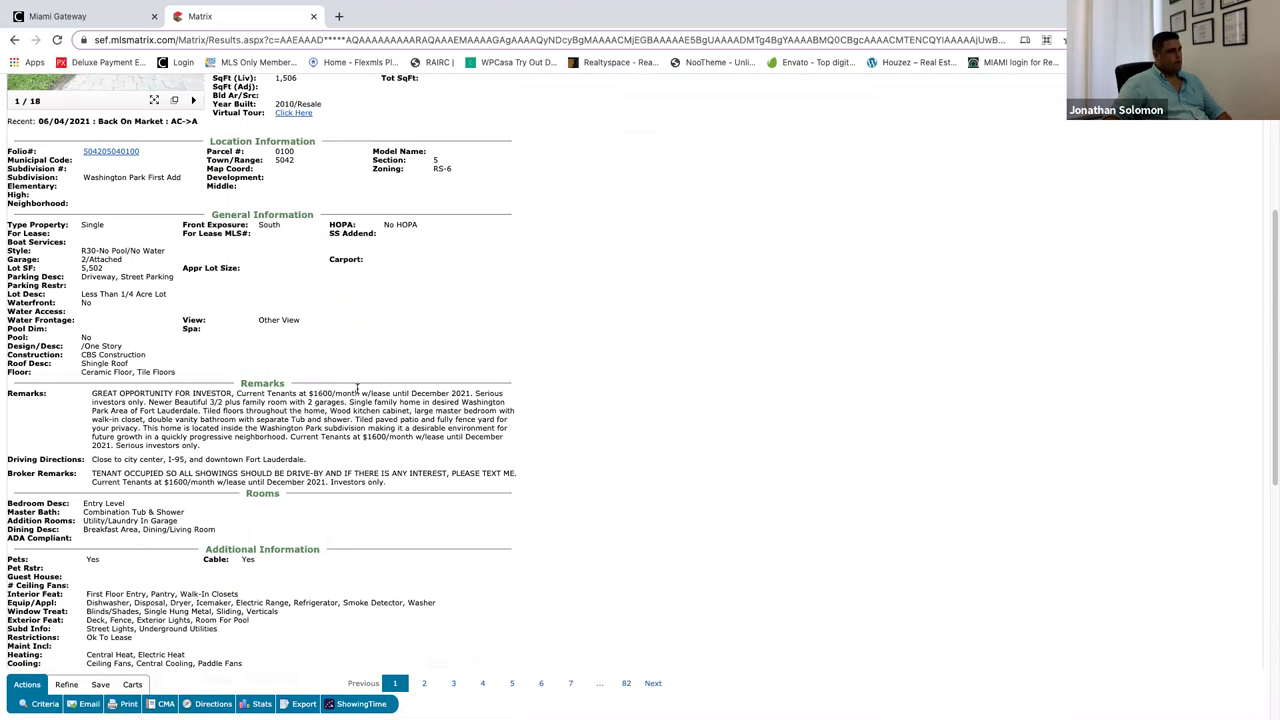
{"action": "scroll", "coordinate": [357, 391], "scroll_direction": "up", "scroll_amount": 5}
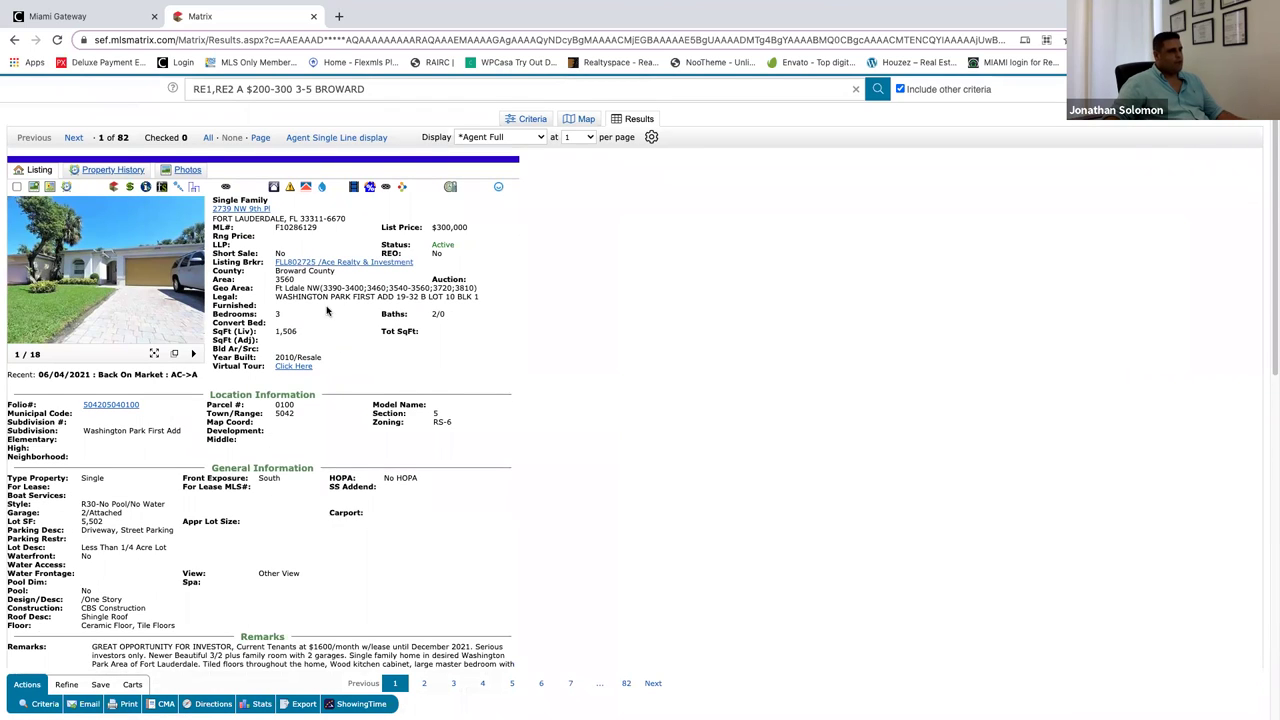
{"action": "scroll", "coordinate": [330, 340], "scroll_direction": "down", "scroll_amount": 6}
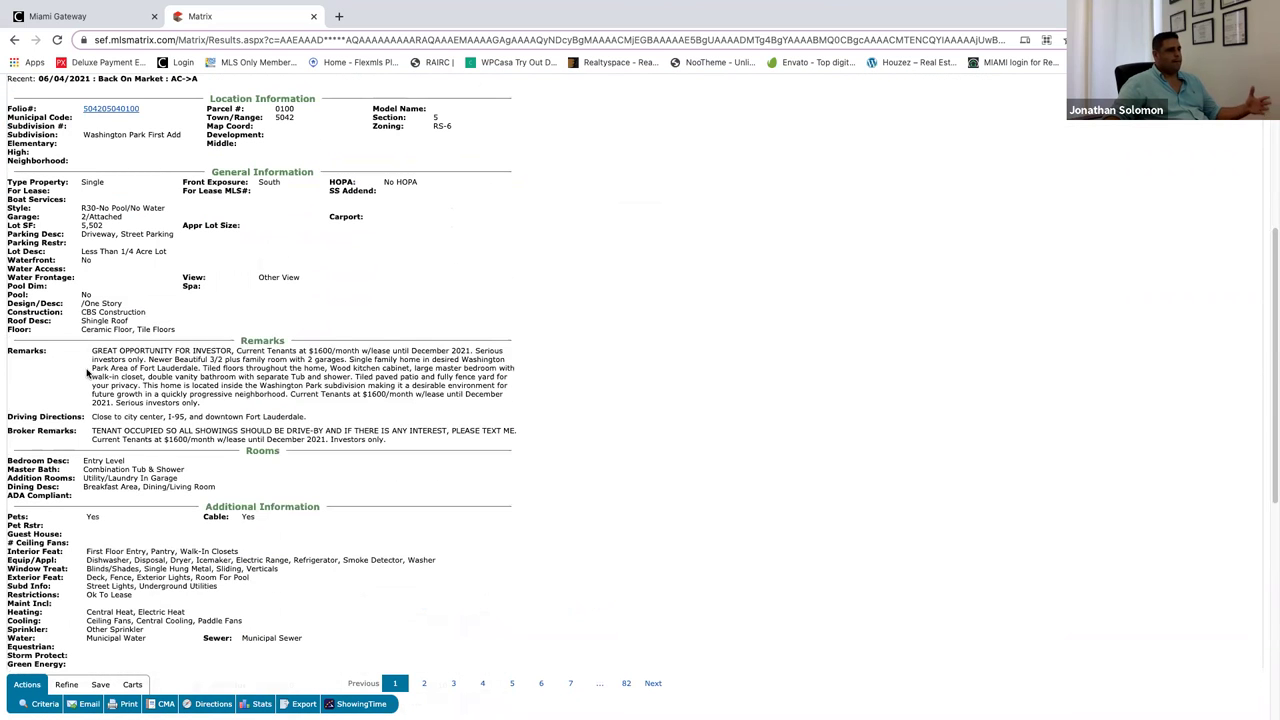
{"action": "scroll", "coordinate": [262, 398], "scroll_direction": "down", "scroll_amount": 1}
{"action": "scroll", "coordinate": [262, 395], "scroll_direction": "down", "scroll_amount": 6}
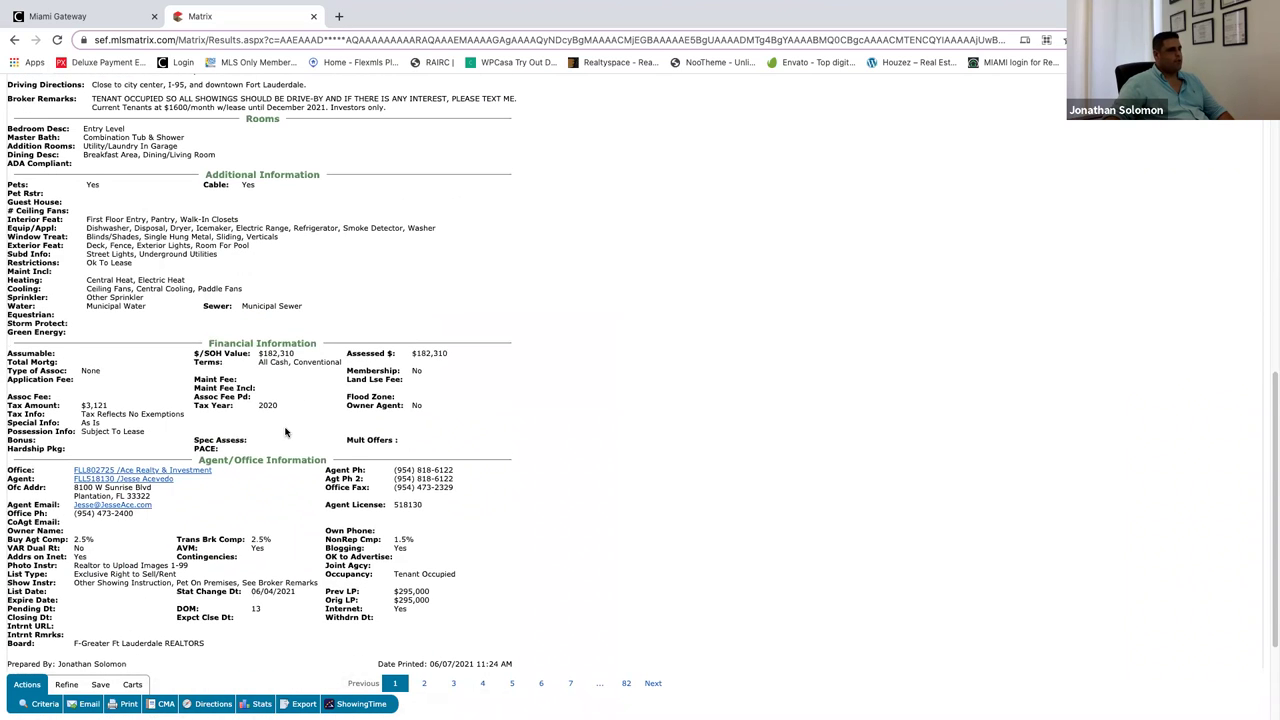
{"action": "scroll", "coordinate": [285, 432], "scroll_direction": "down", "scroll_amount": 2}
{"action": "left_click_drag", "start_coordinate": [424, 405], "coordinate": [405, 404]}
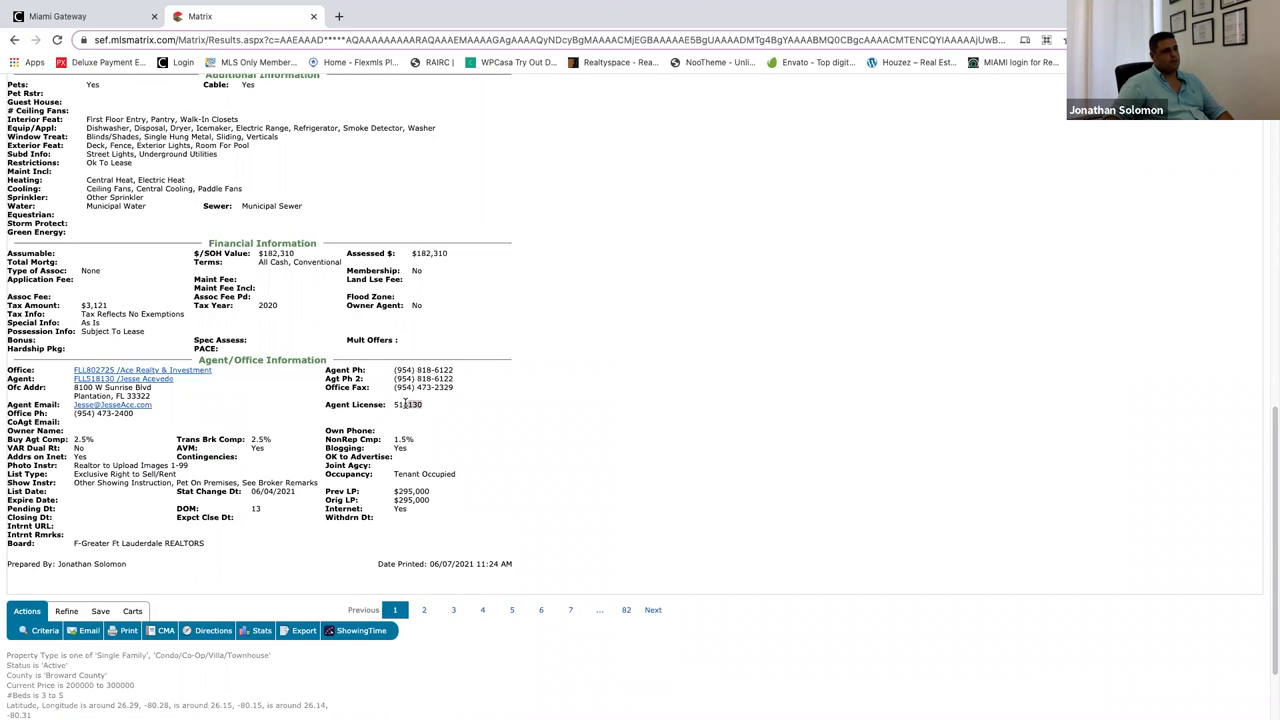
{"action": "scroll", "coordinate": [421, 427], "scroll_direction": "up", "scroll_amount": 3}
{"action": "scroll", "coordinate": [421, 427], "scroll_direction": "up", "scroll_amount": 10}
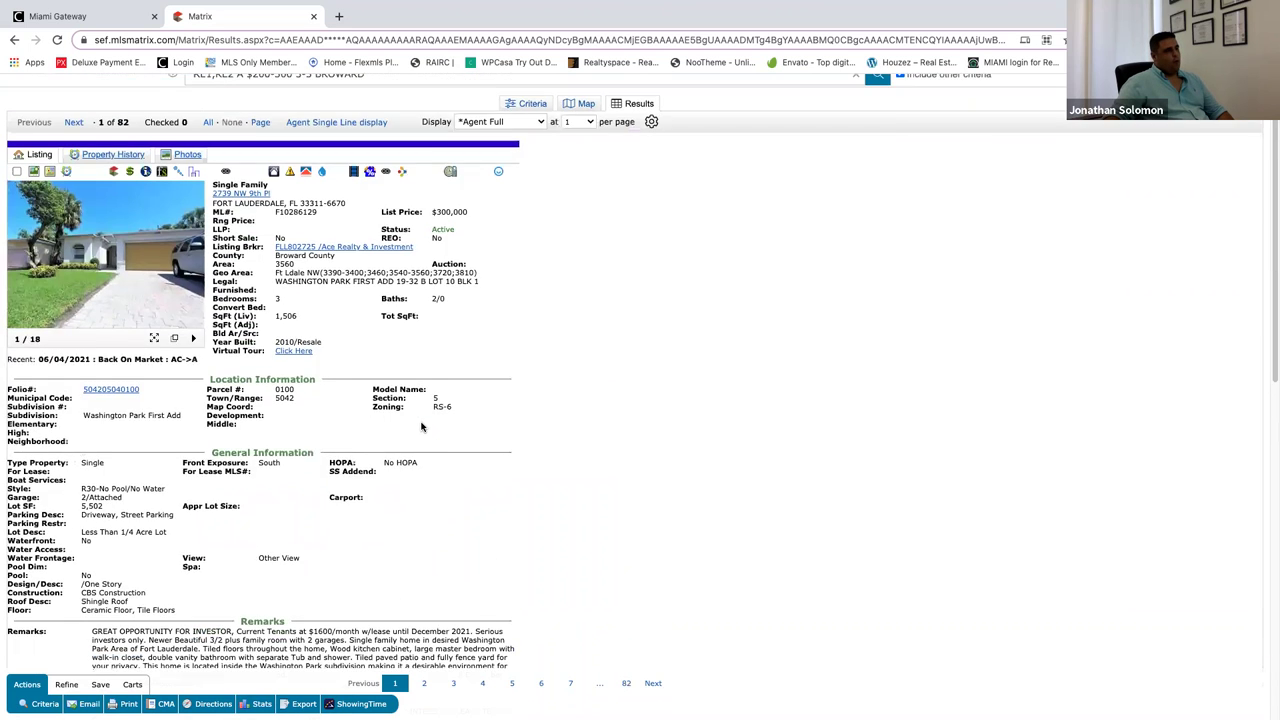
Display the search results in the Client Single Line format and in the Client Multi-Row format.
{"action": "left_click", "coordinate": [520, 191]}
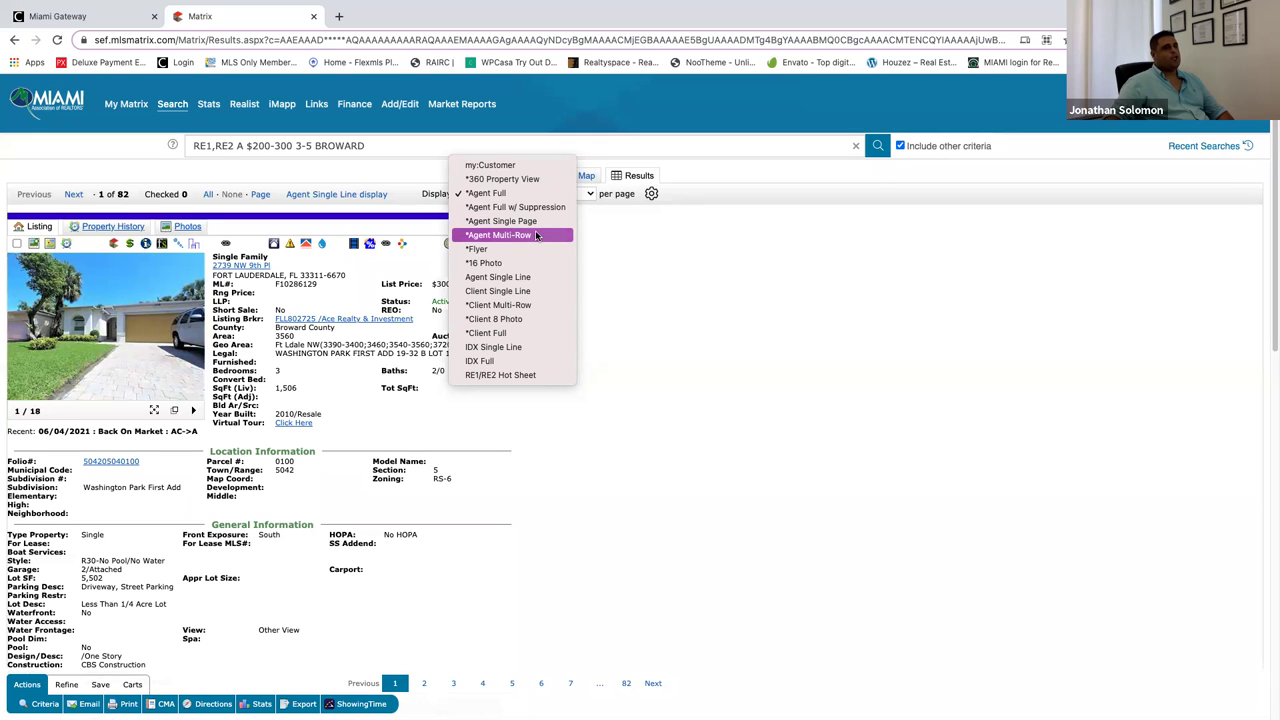
{"action": "left_click", "coordinate": [513, 296]}
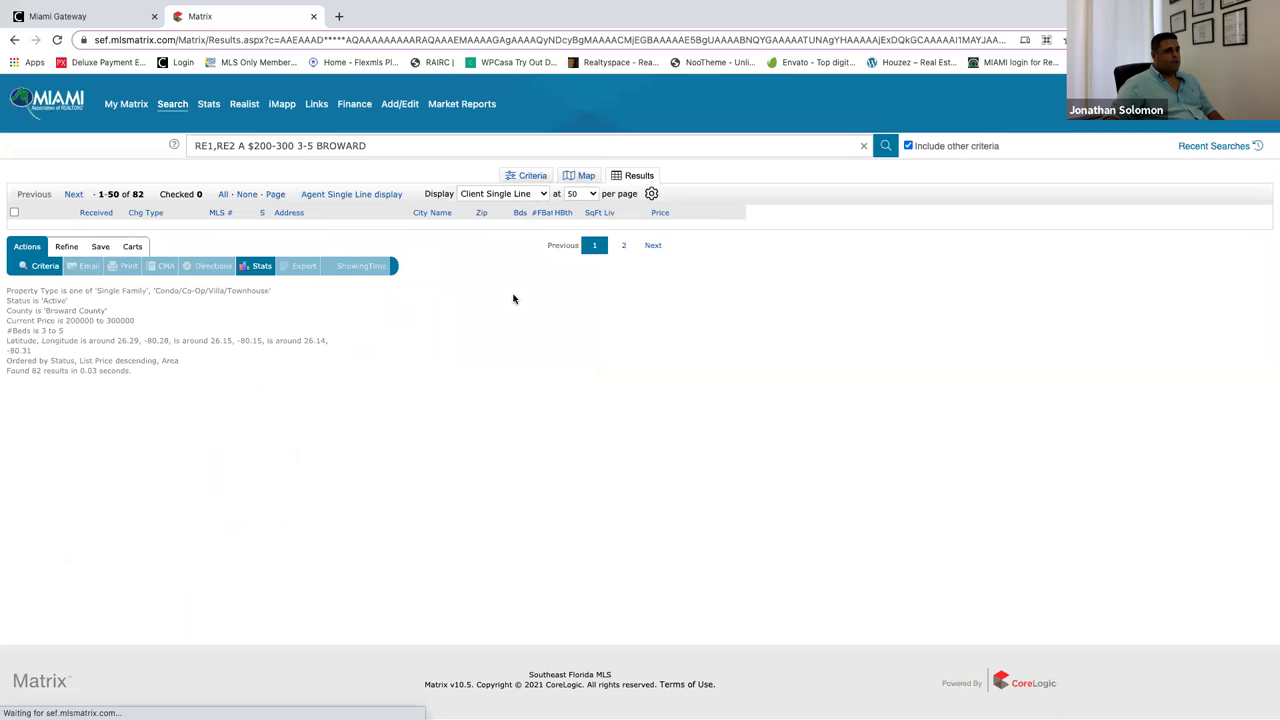
{"action": "left_click", "coordinate": [524, 193]}
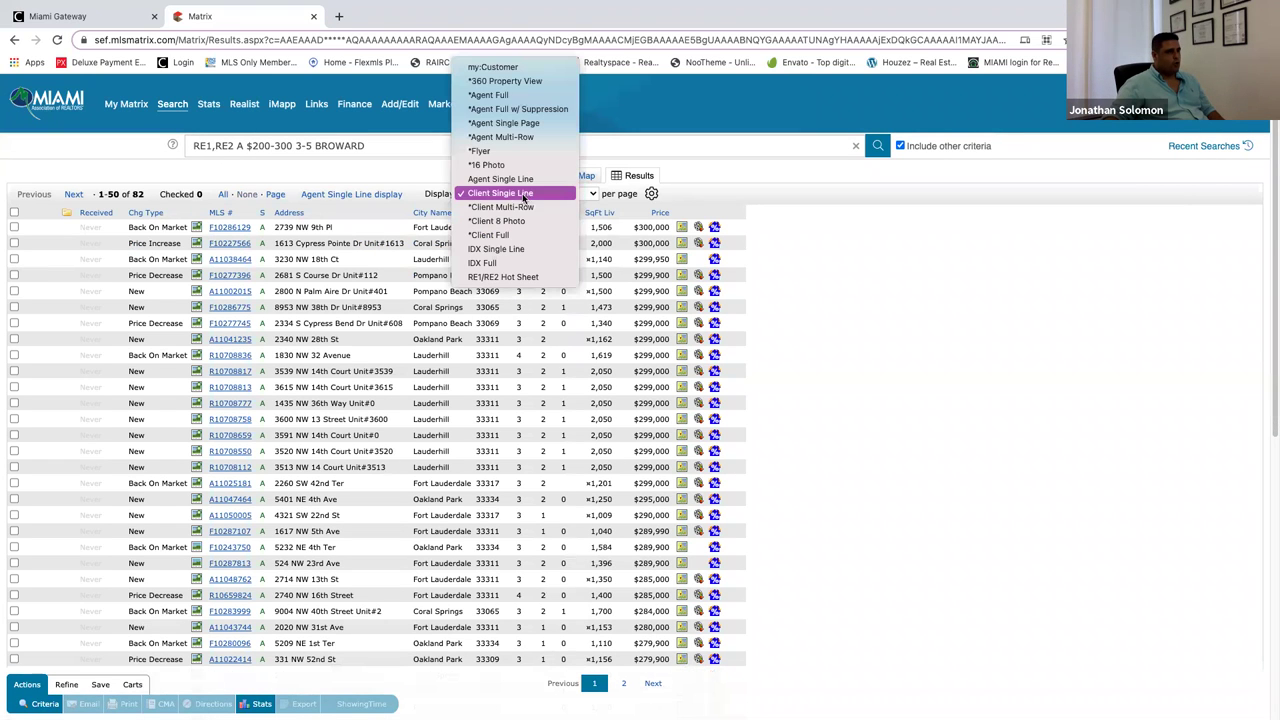
{"action": "left_click", "coordinate": [526, 207]}
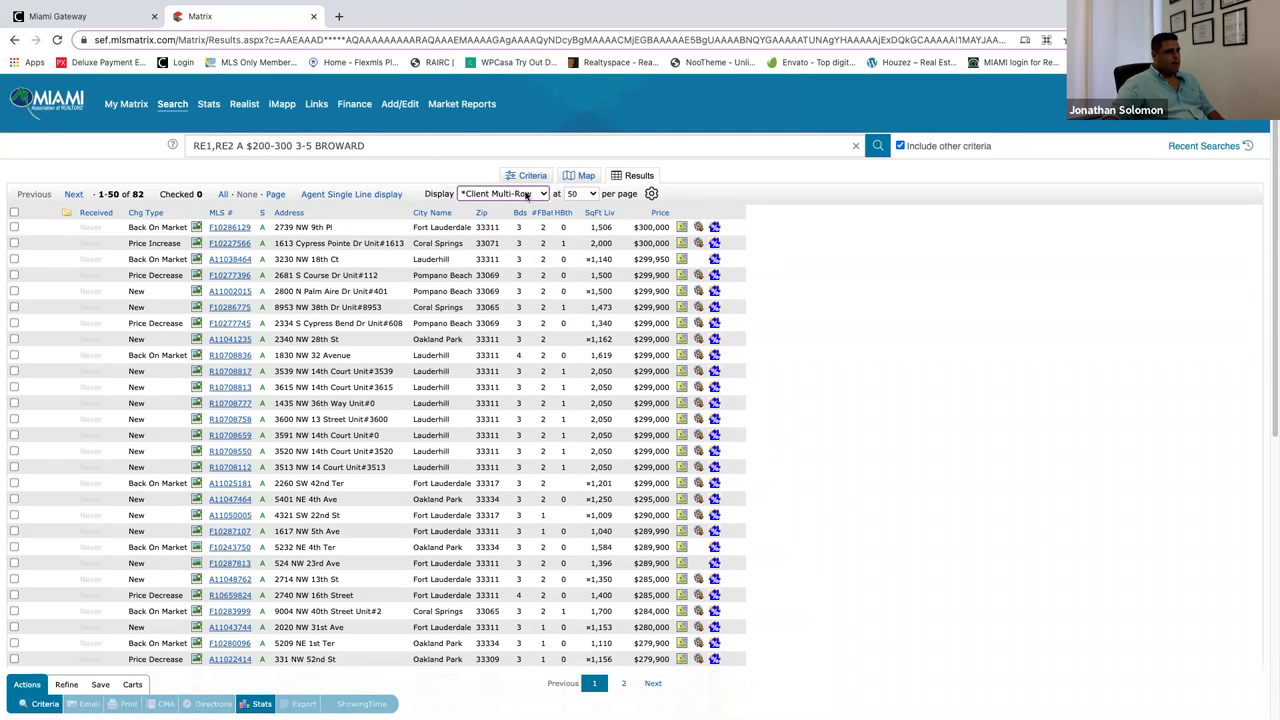
Display the first listing in the Client Full format and review which details the client version includes.
{"action": "left_click", "coordinate": [526, 195]}
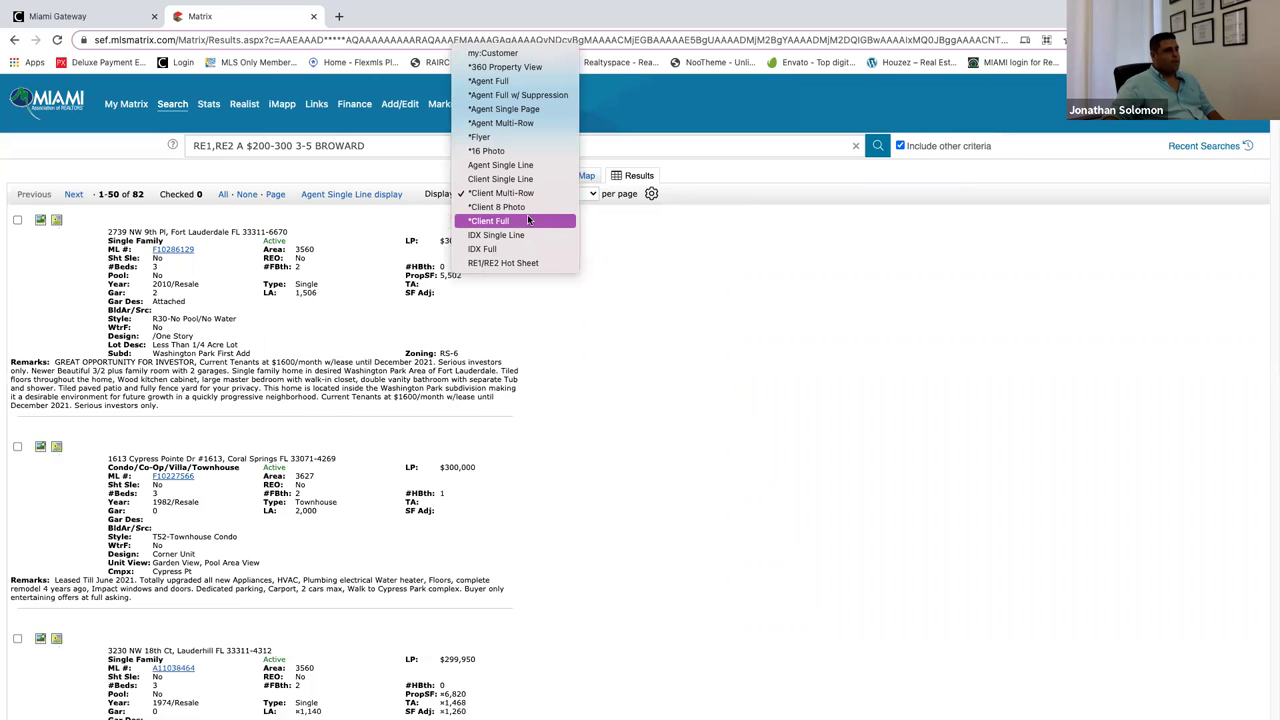
{"action": "left_click", "coordinate": [527, 219]}
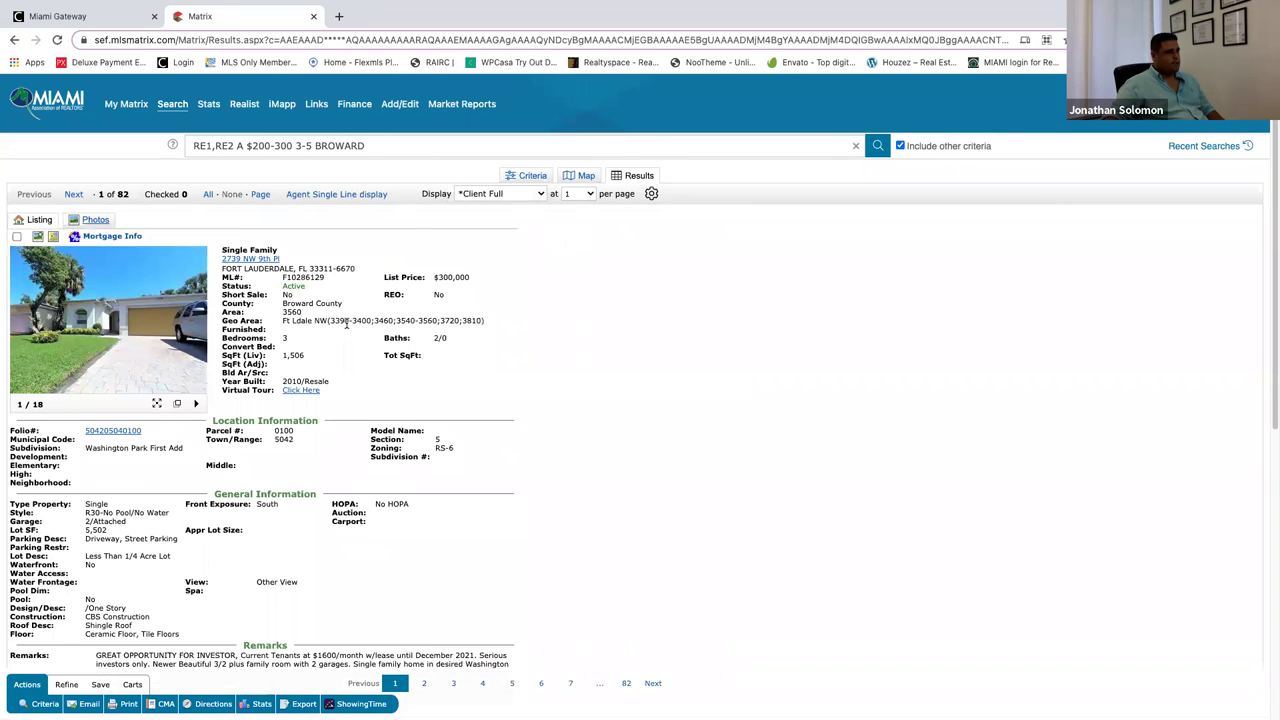
{"action": "scroll", "coordinate": [352, 330], "scroll_direction": "down", "scroll_amount": 3}
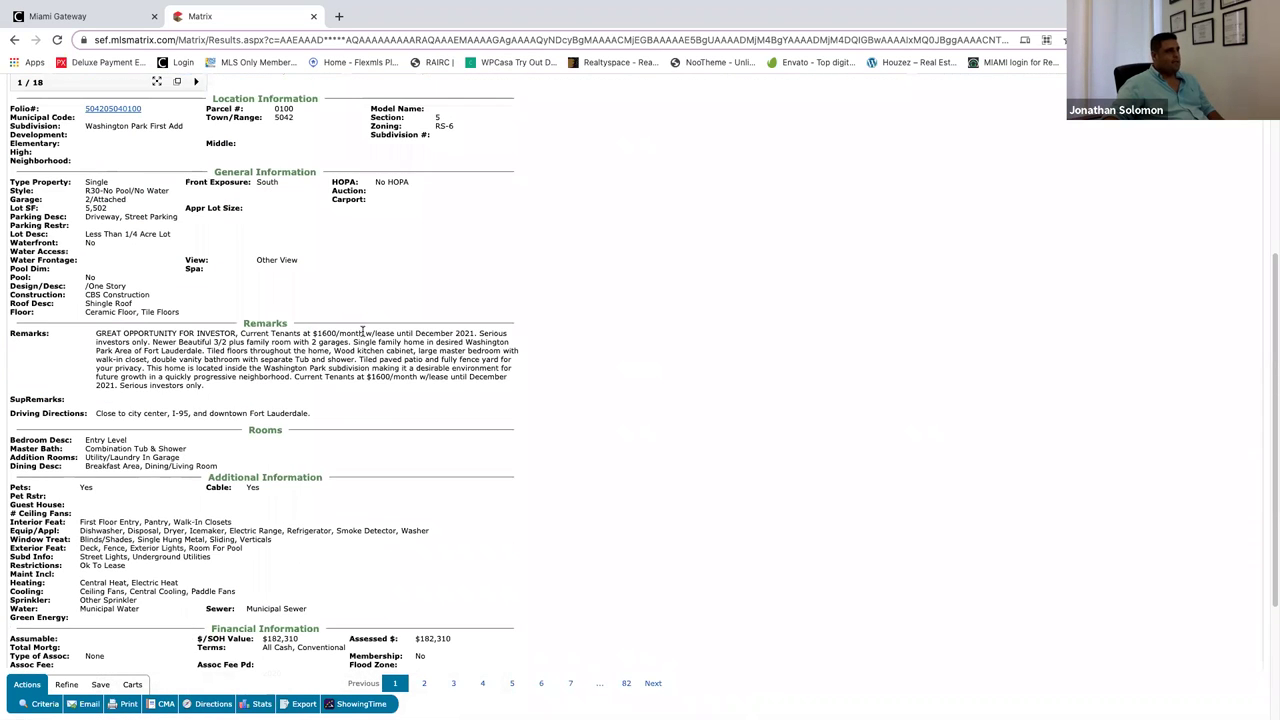
{"action": "scroll", "coordinate": [365, 333], "scroll_direction": "down", "scroll_amount": 2}
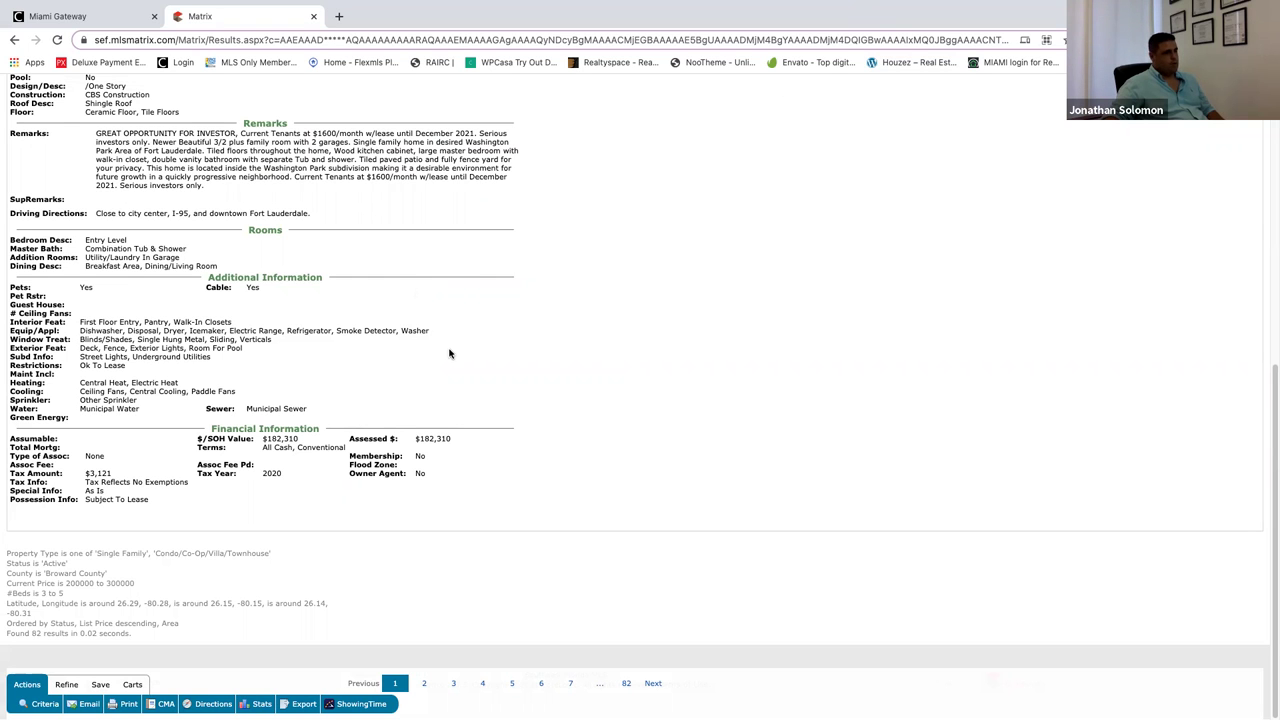
{"action": "scroll", "coordinate": [450, 353], "scroll_direction": "up", "scroll_amount": 6}
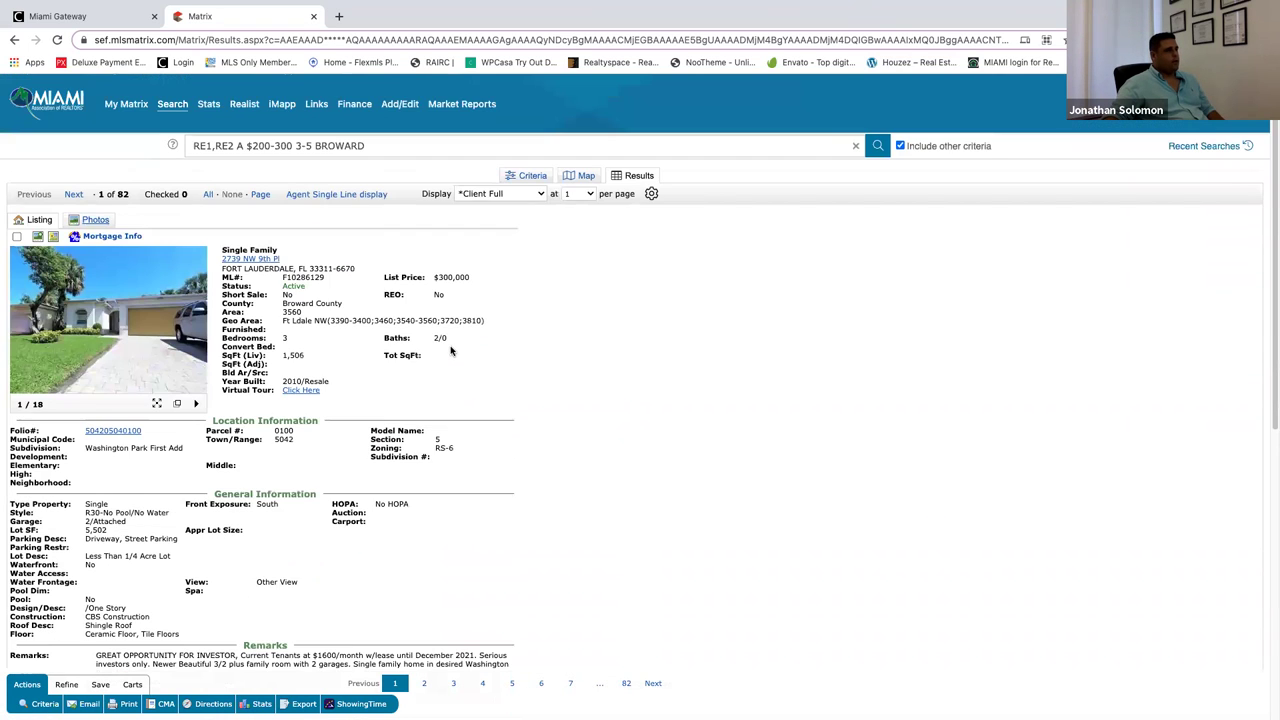
Review the available display formats for the search results and keep Client Full selected.
{"action": "left_click", "coordinate": [503, 198]}
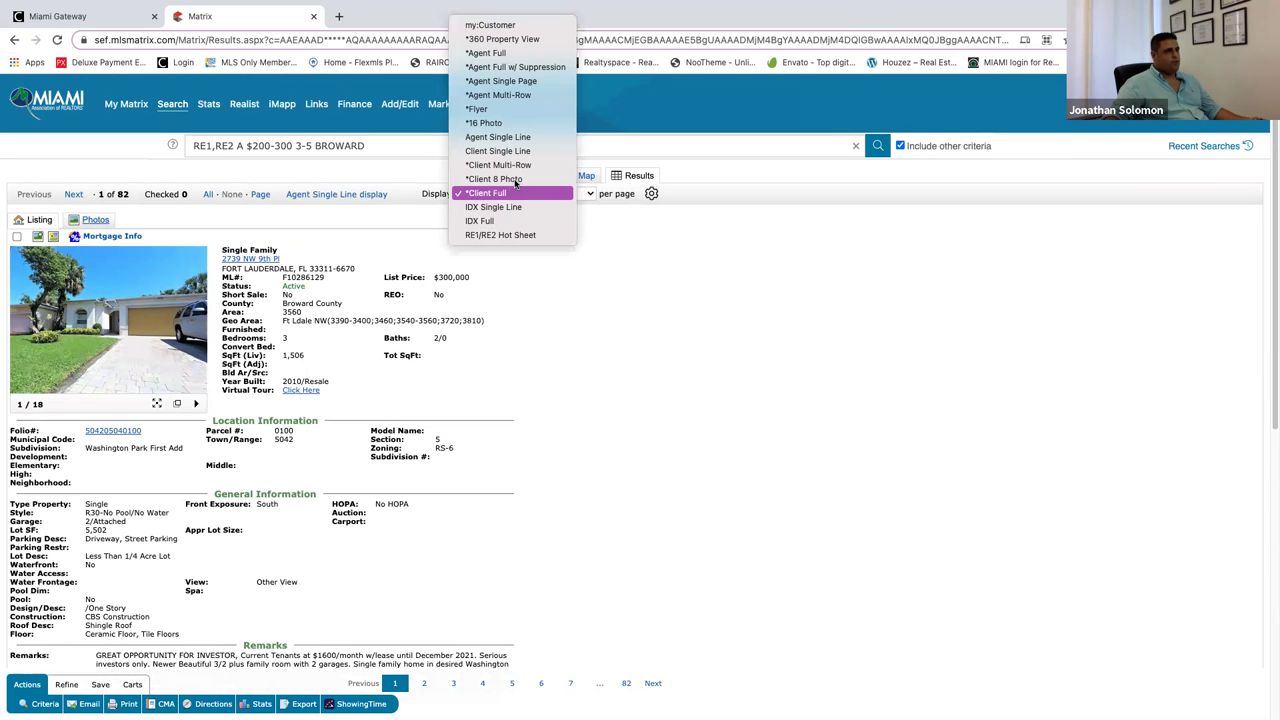
{"action": "left_click", "coordinate": [410, 188]}
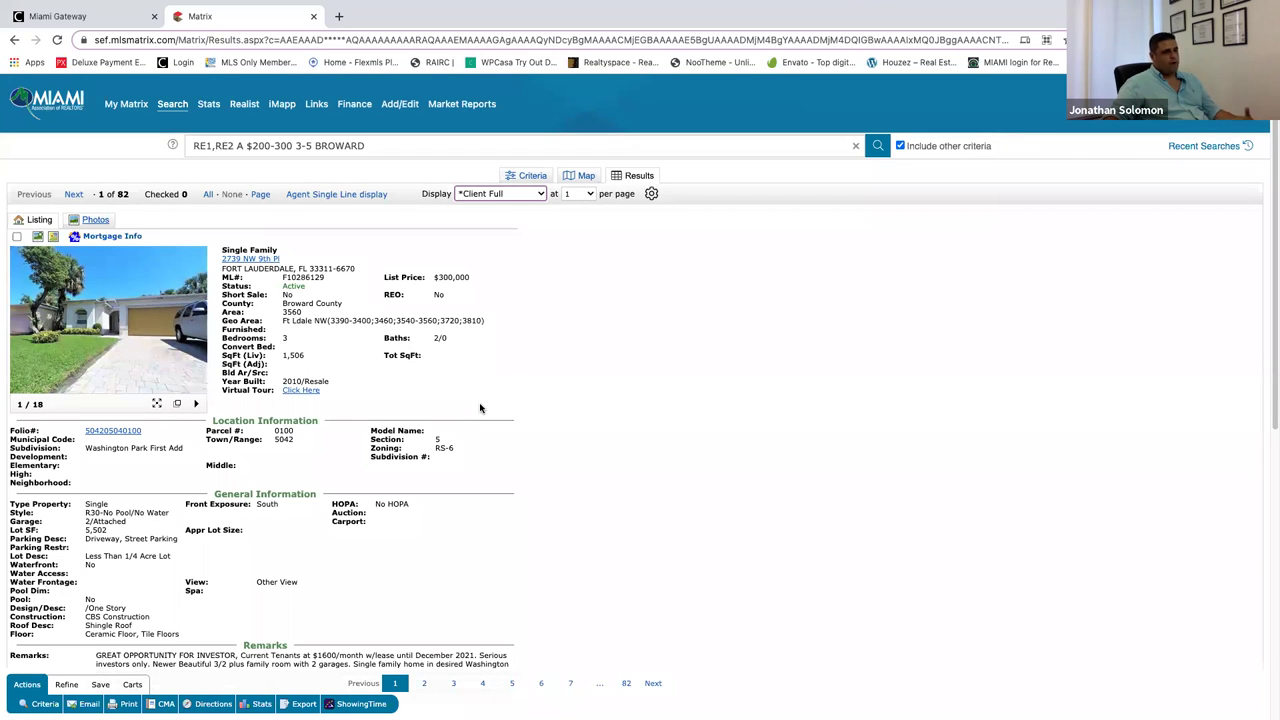
{"action": "left_click", "coordinate": [496, 194]}
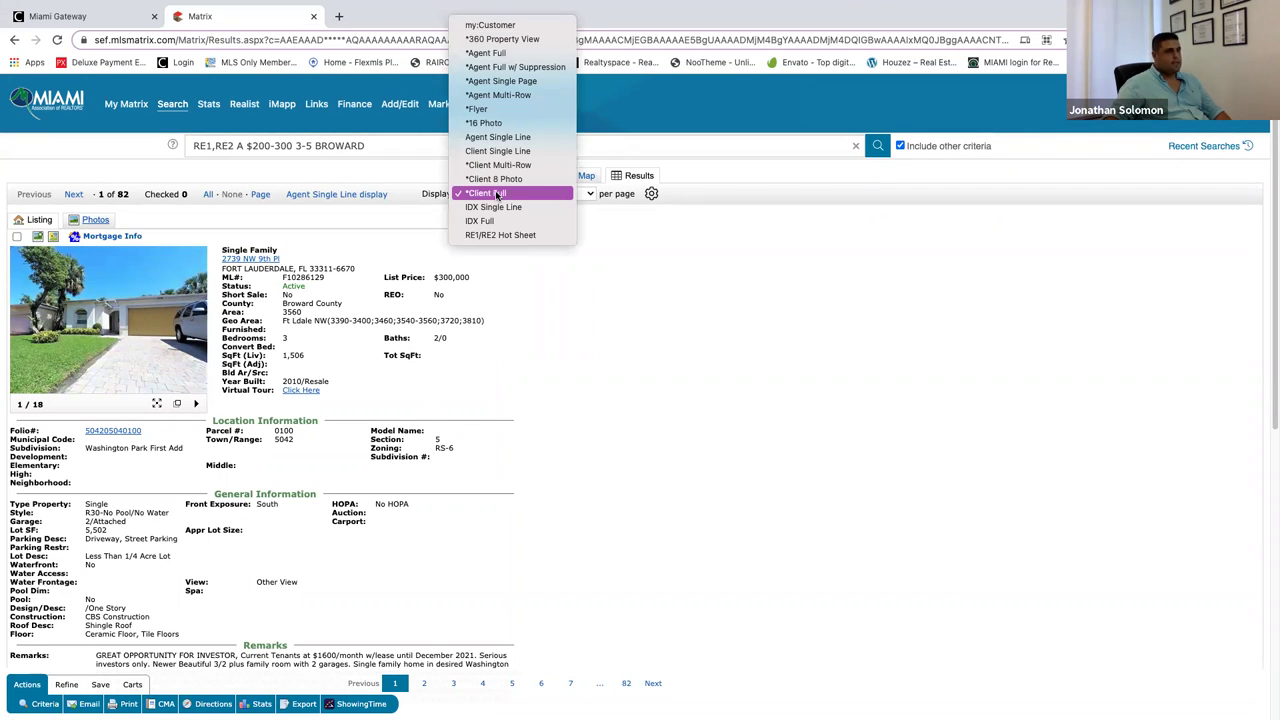
{"action": "left_click", "coordinate": [520, 196]}
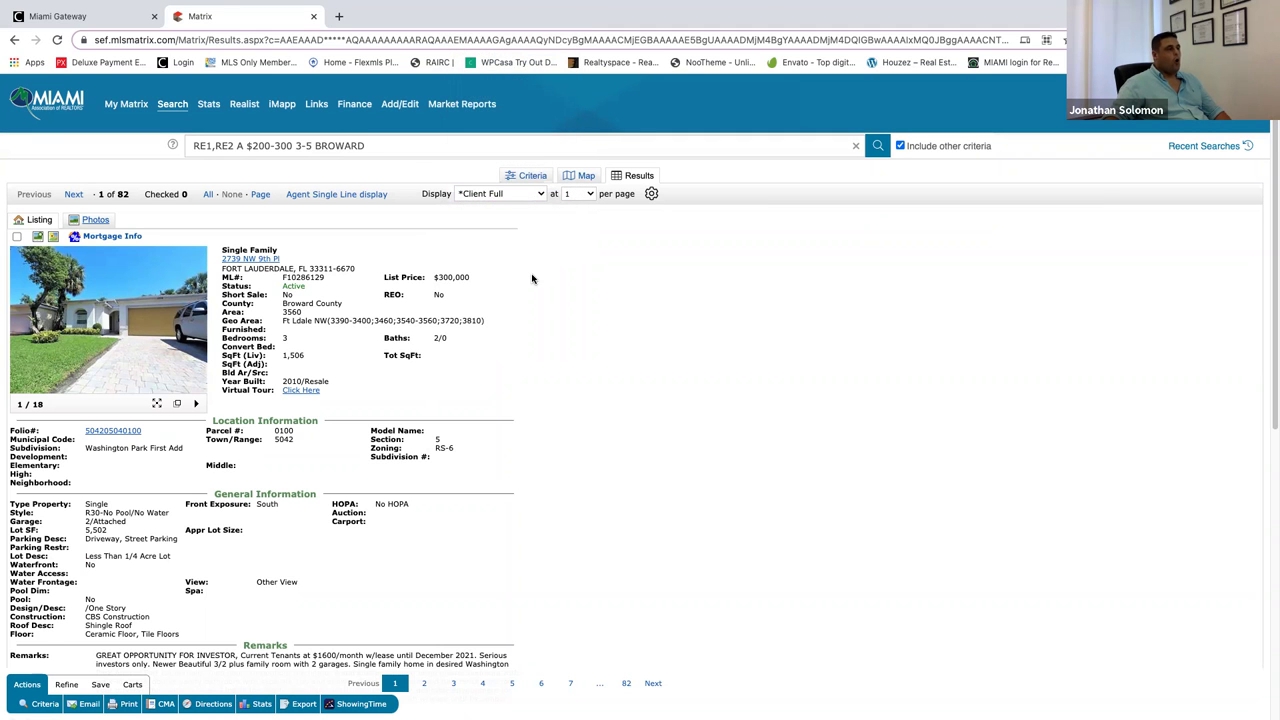
Read through the first listing's Client Full report, from the property details down to the financial information.
{"action": "scroll", "coordinate": [474, 350], "scroll_direction": "down", "scroll_amount": 3}
{"action": "scroll", "coordinate": [479, 357], "scroll_direction": "down", "scroll_amount": 4}
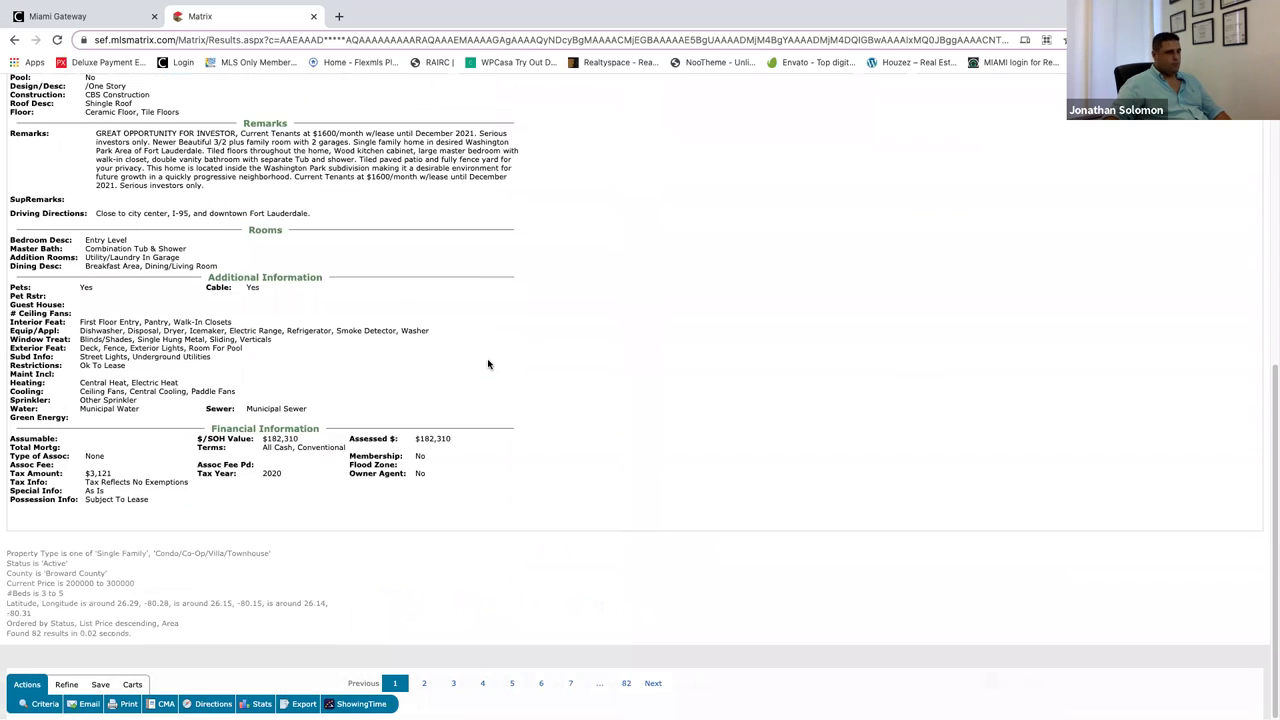
{"action": "scroll", "coordinate": [488, 364], "scroll_direction": "up", "scroll_amount": 8}
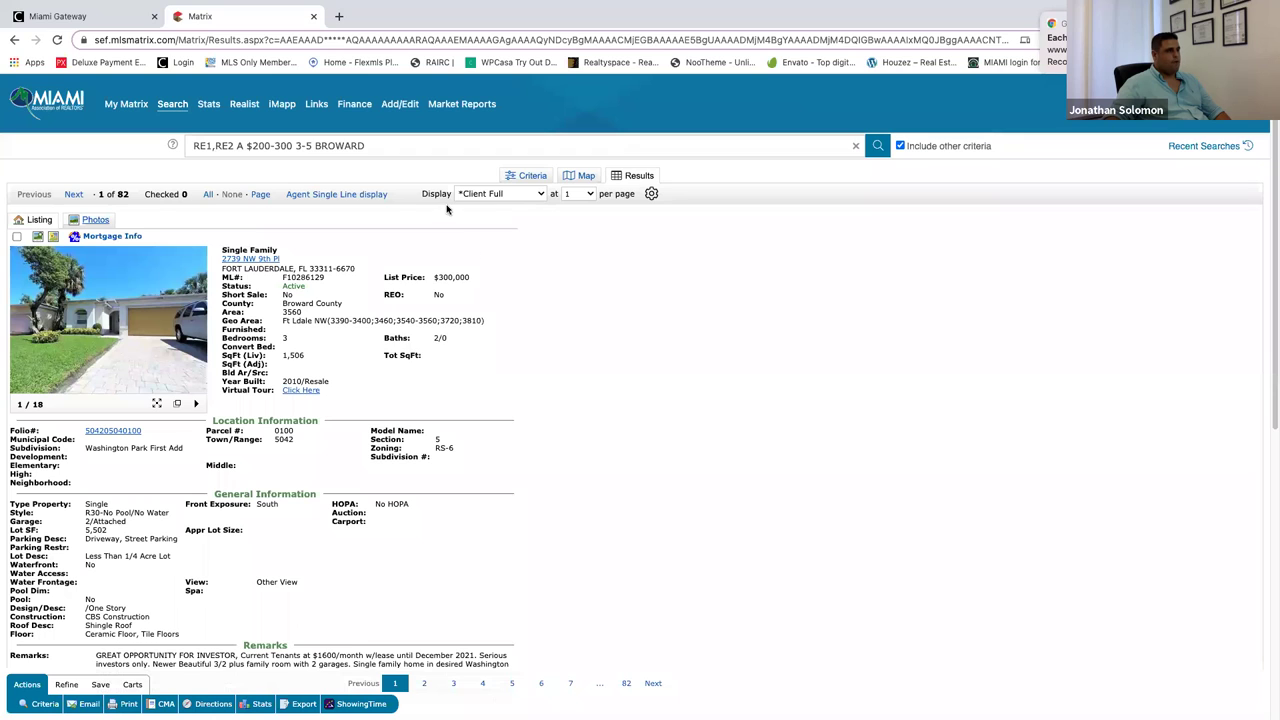
{"action": "left_click", "coordinate": [1043, 18]}
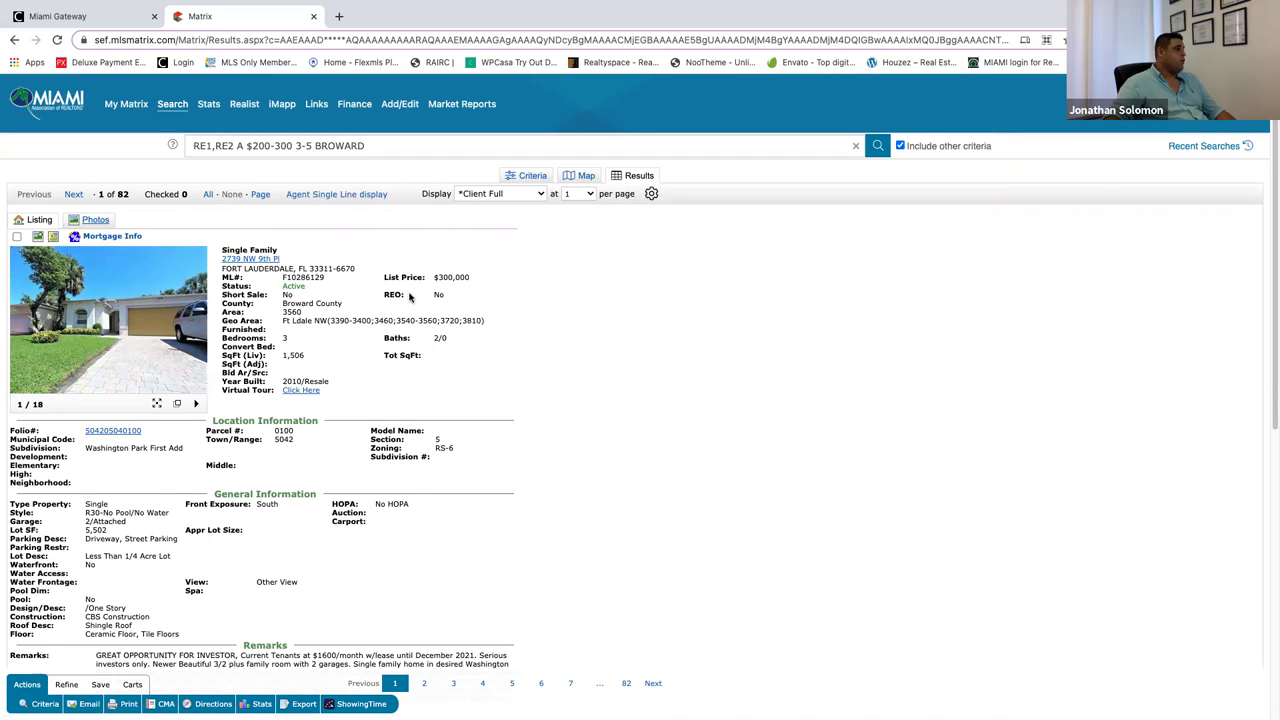
{"action": "scroll", "coordinate": [408, 298], "scroll_direction": "down", "scroll_amount": 5}
{"action": "scroll", "coordinate": [408, 298], "scroll_direction": "up", "scroll_amount": 5}
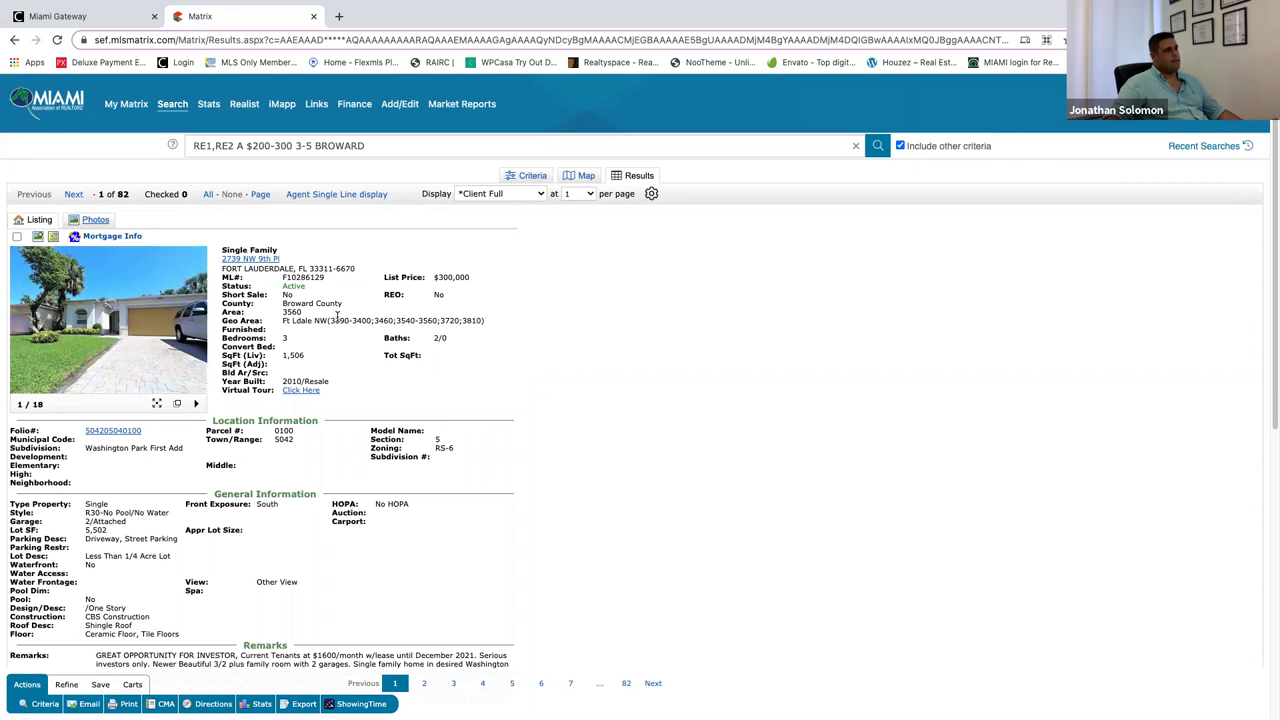
Display the first listing in the Agent Full format, skim the report and view its main photo enlarged.
{"action": "left_click", "coordinate": [499, 194]}
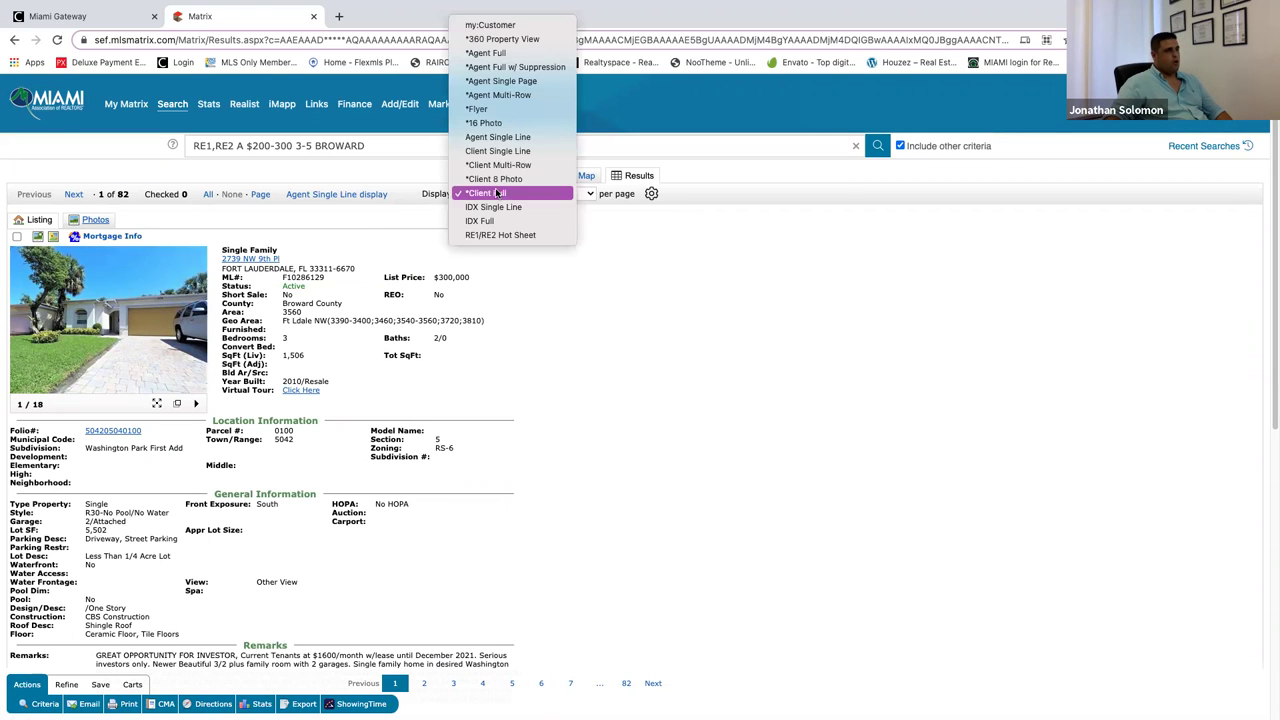
{"action": "left_click", "coordinate": [500, 53]}
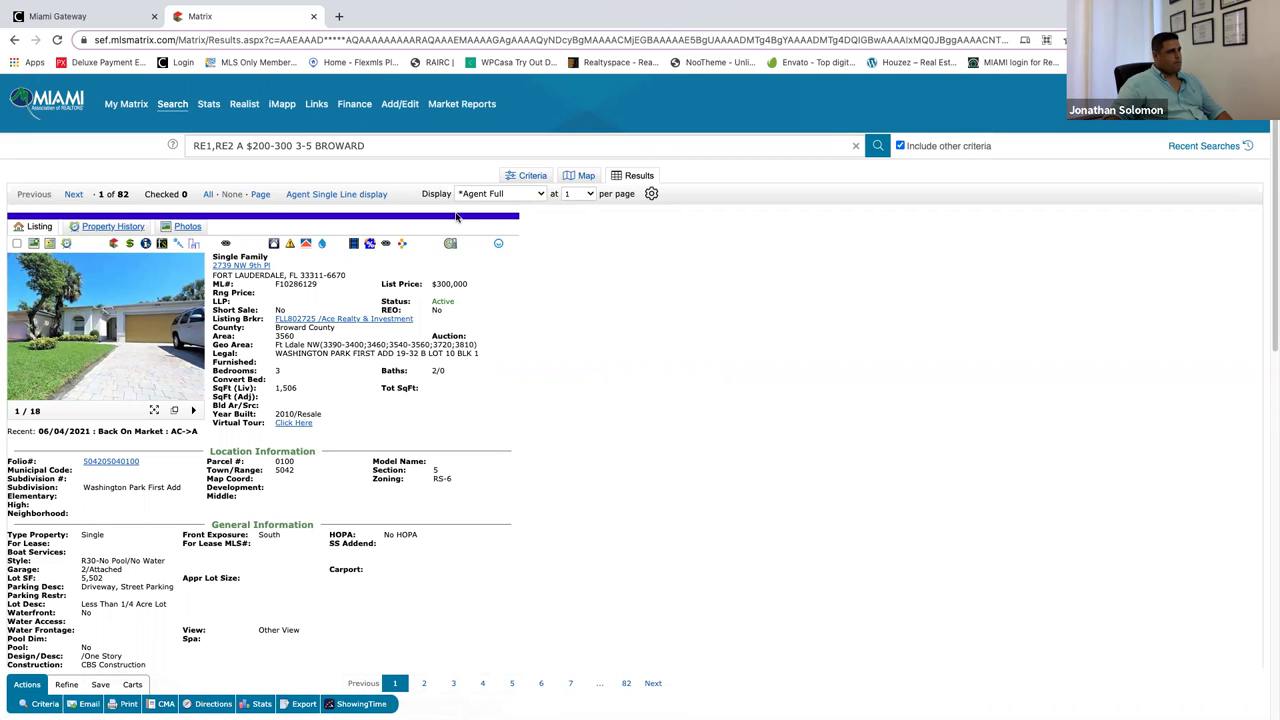
{"action": "scroll", "coordinate": [345, 424], "scroll_direction": "down", "scroll_amount": 10}
{"action": "scroll", "coordinate": [345, 424], "scroll_direction": "up", "scroll_amount": 10}
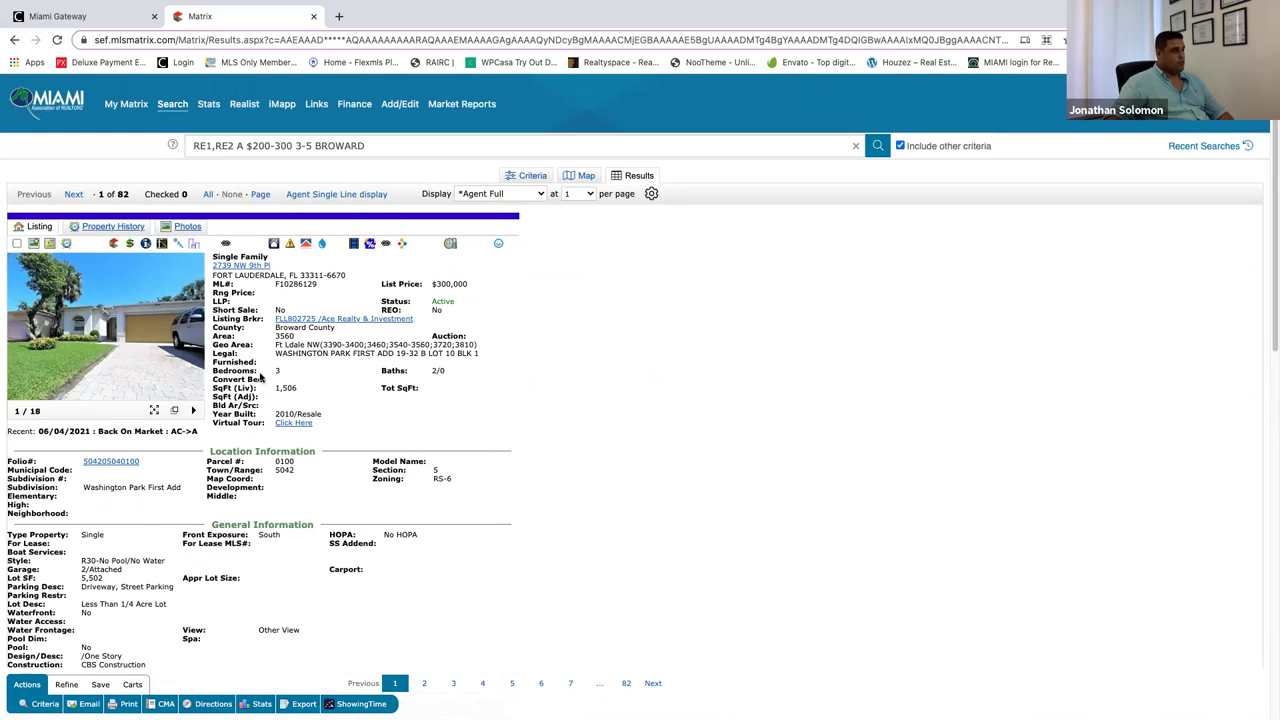
{"action": "scroll", "coordinate": [353, 399], "scroll_direction": "down", "scroll_amount": 1}
{"action": "scroll", "coordinate": [353, 399], "scroll_direction": "down", "scroll_amount": 1}
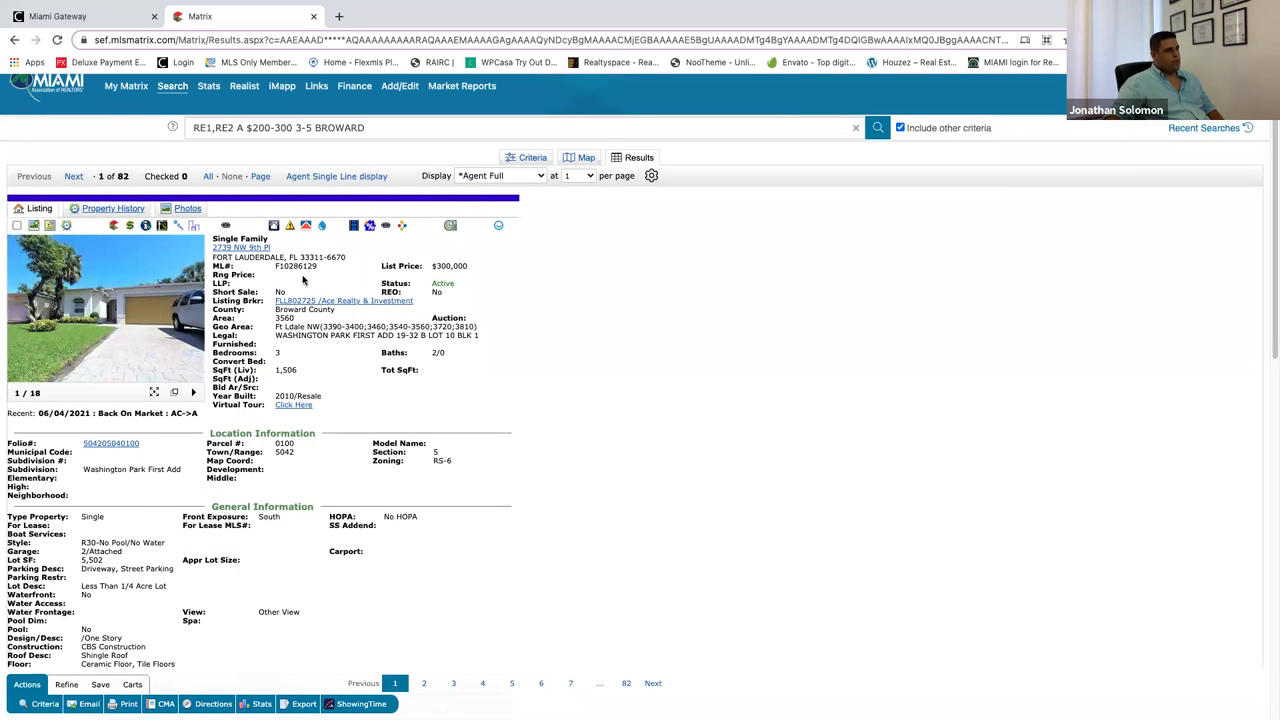
{"action": "left_click", "coordinate": [150, 328]}
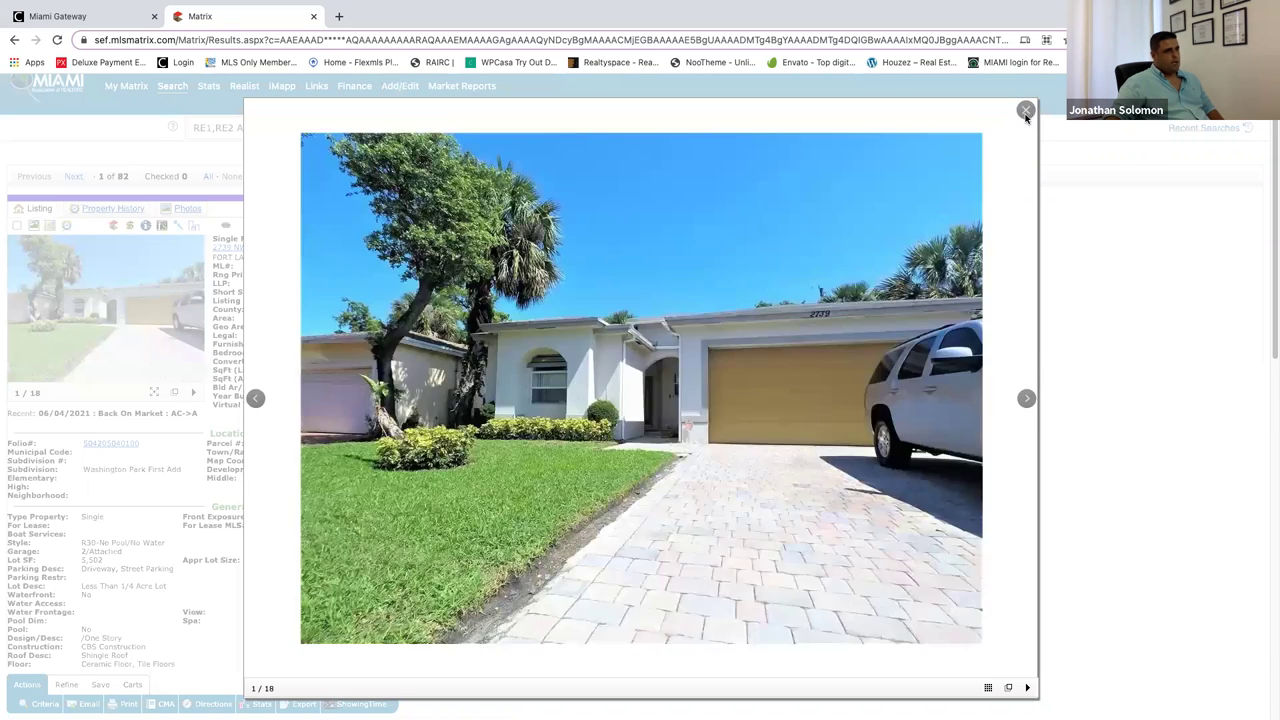
{"action": "key", "text": "Escape"}
Examine the Agent Full report's general information, broker remarks, financial section and agent/office details, including the compensation fields.
{"action": "scroll", "coordinate": [465, 350], "scroll_direction": "down", "scroll_amount": 1}
{"action": "scroll", "coordinate": [465, 350], "scroll_direction": "down", "scroll_amount": 5}
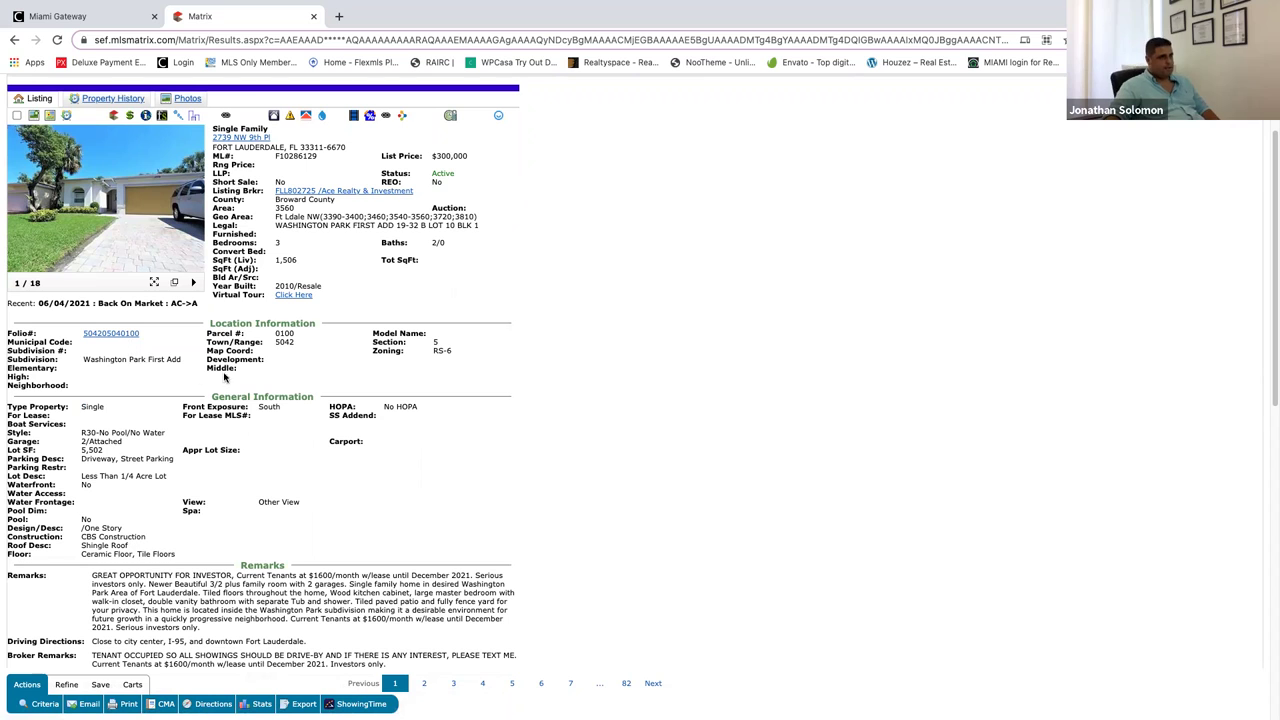
{"action": "scroll", "coordinate": [262, 340], "scroll_direction": "down", "scroll_amount": 2}
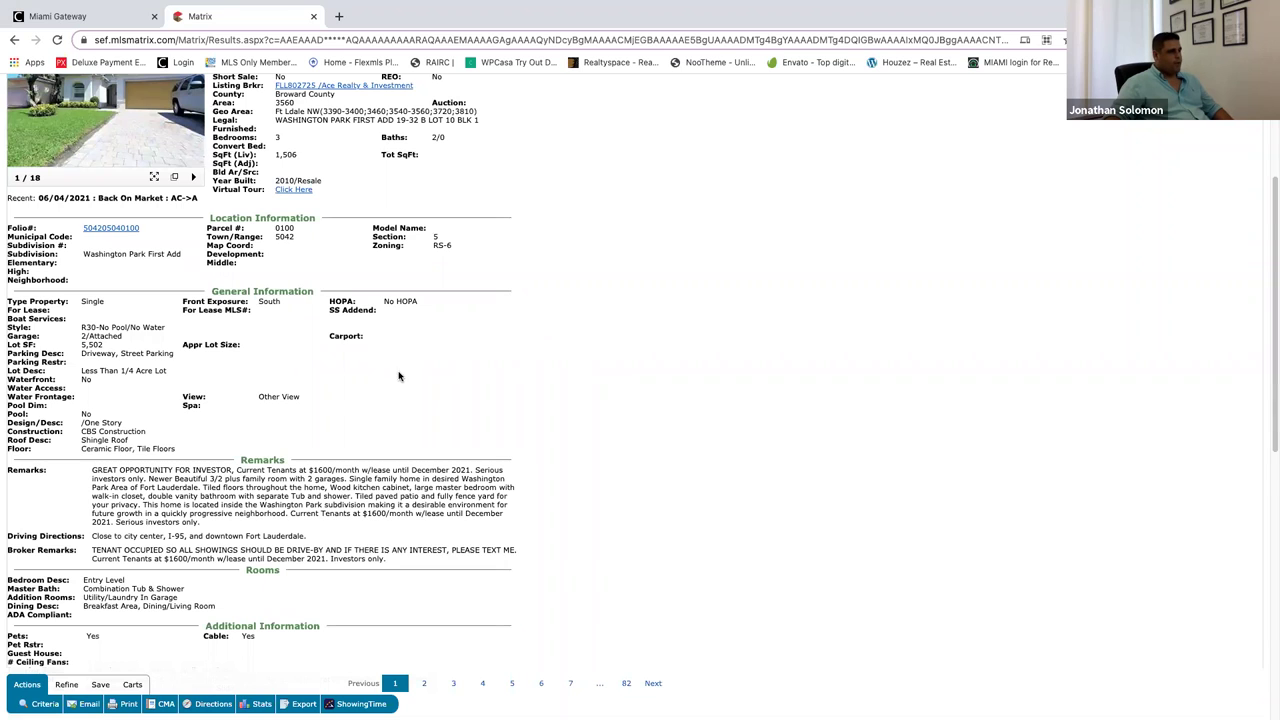
{"action": "scroll", "coordinate": [398, 376], "scroll_direction": "down", "scroll_amount": 2}
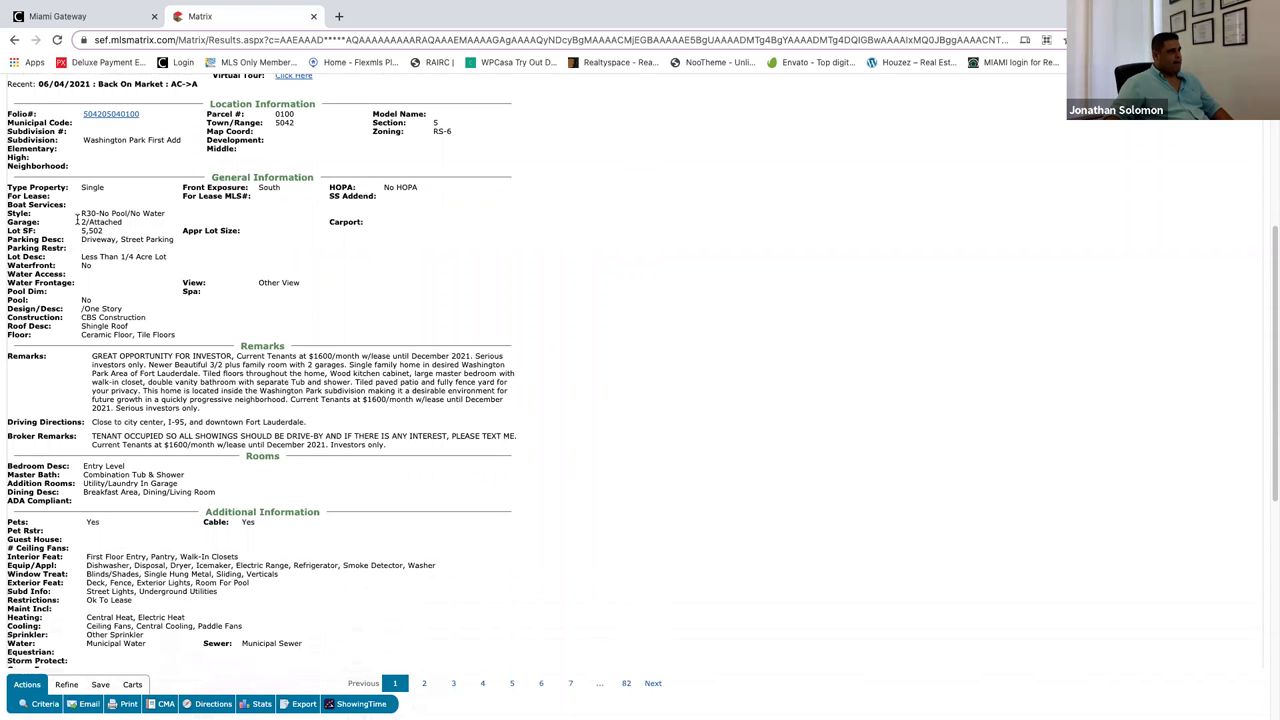
{"action": "scroll", "coordinate": [77, 322], "scroll_direction": "down", "scroll_amount": 3}
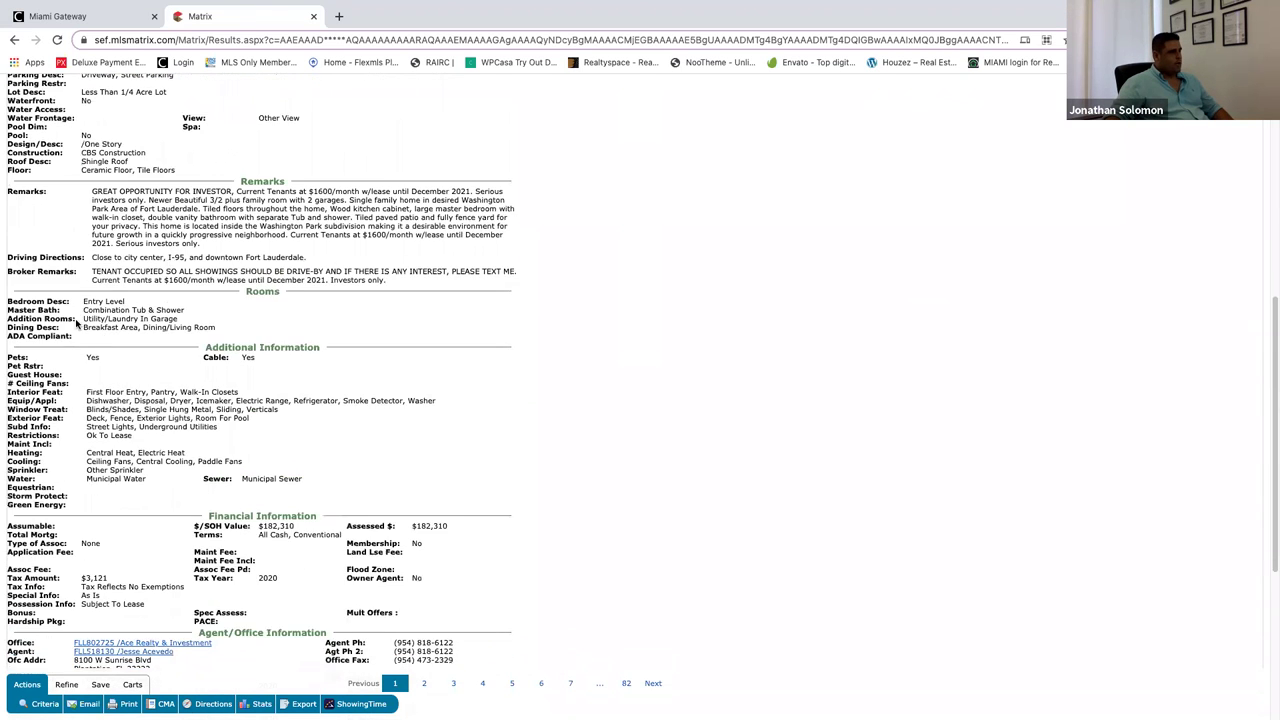
{"action": "scroll", "coordinate": [148, 418], "scroll_direction": "down", "scroll_amount": 5}
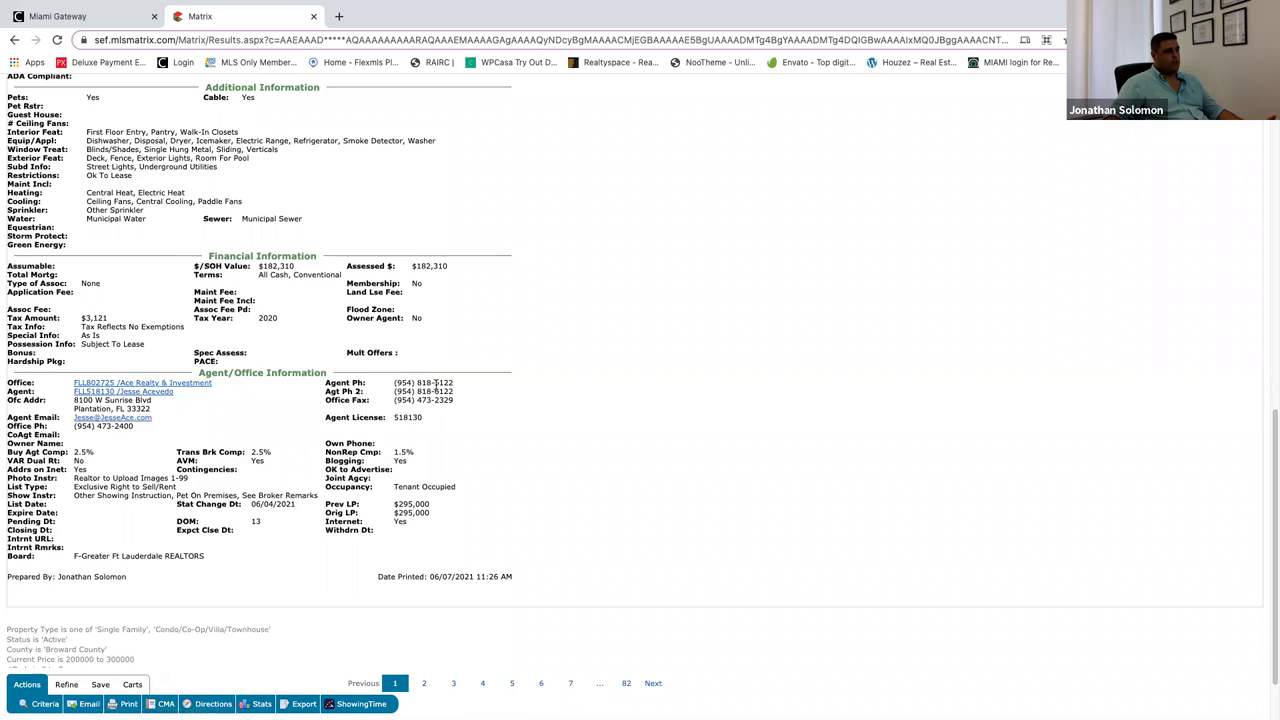
{"action": "scroll", "coordinate": [435, 383], "scroll_direction": "down", "scroll_amount": 2}
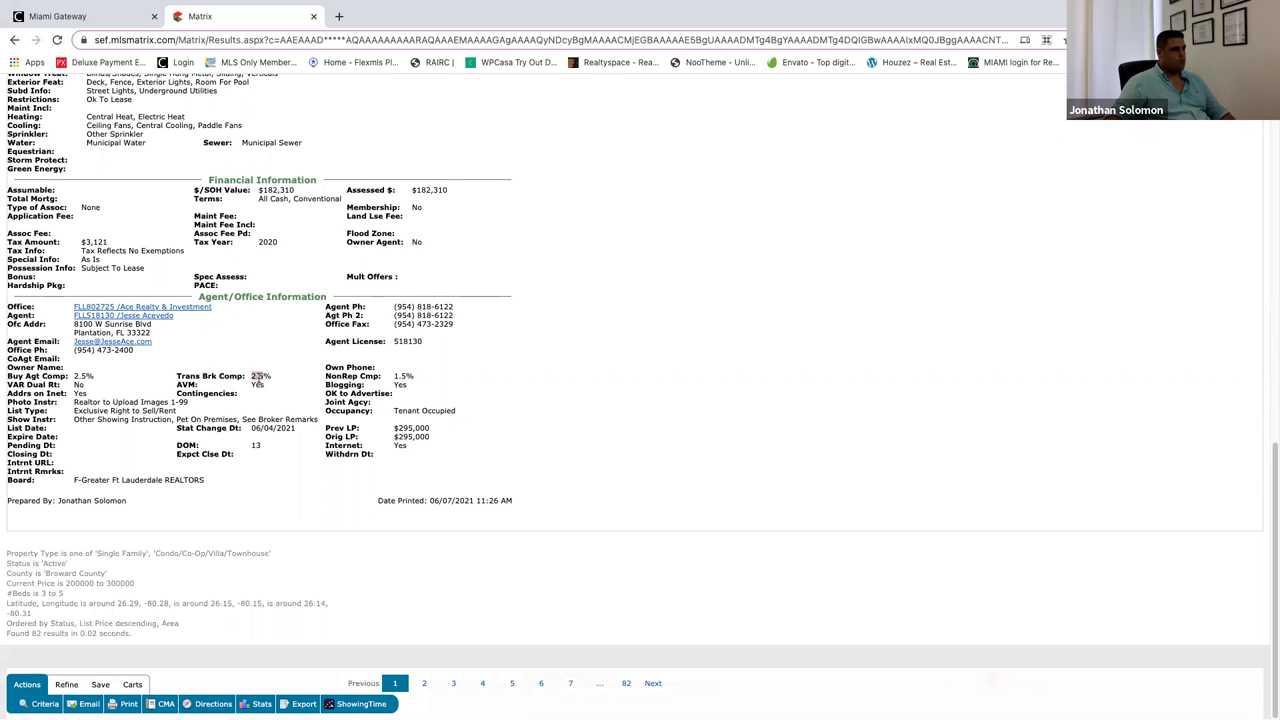
{"action": "scroll", "coordinate": [290, 380], "scroll_direction": "up", "scroll_amount": 15}
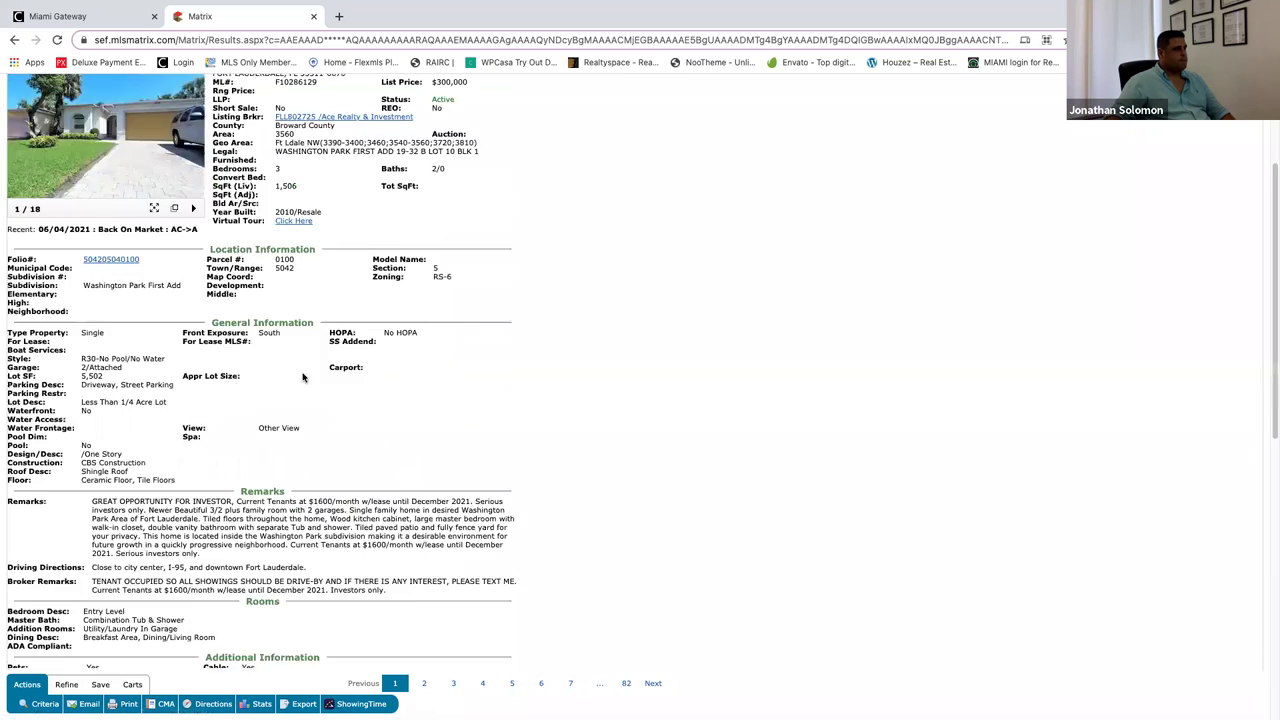
Open the RIN Res Income search, view its active listings on the map and in the results list, and return to the criteria.
{"action": "mouse_move", "coordinate": [186, 113]}
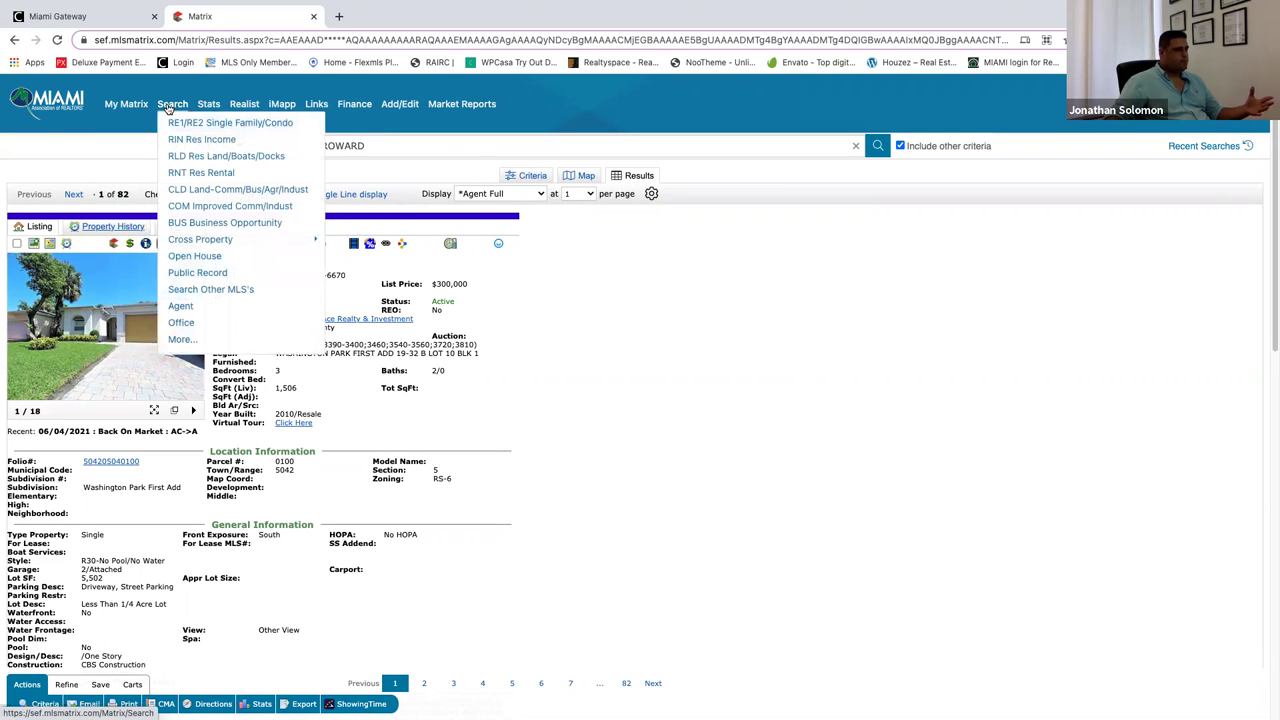
{"action": "left_click", "coordinate": [214, 142]}
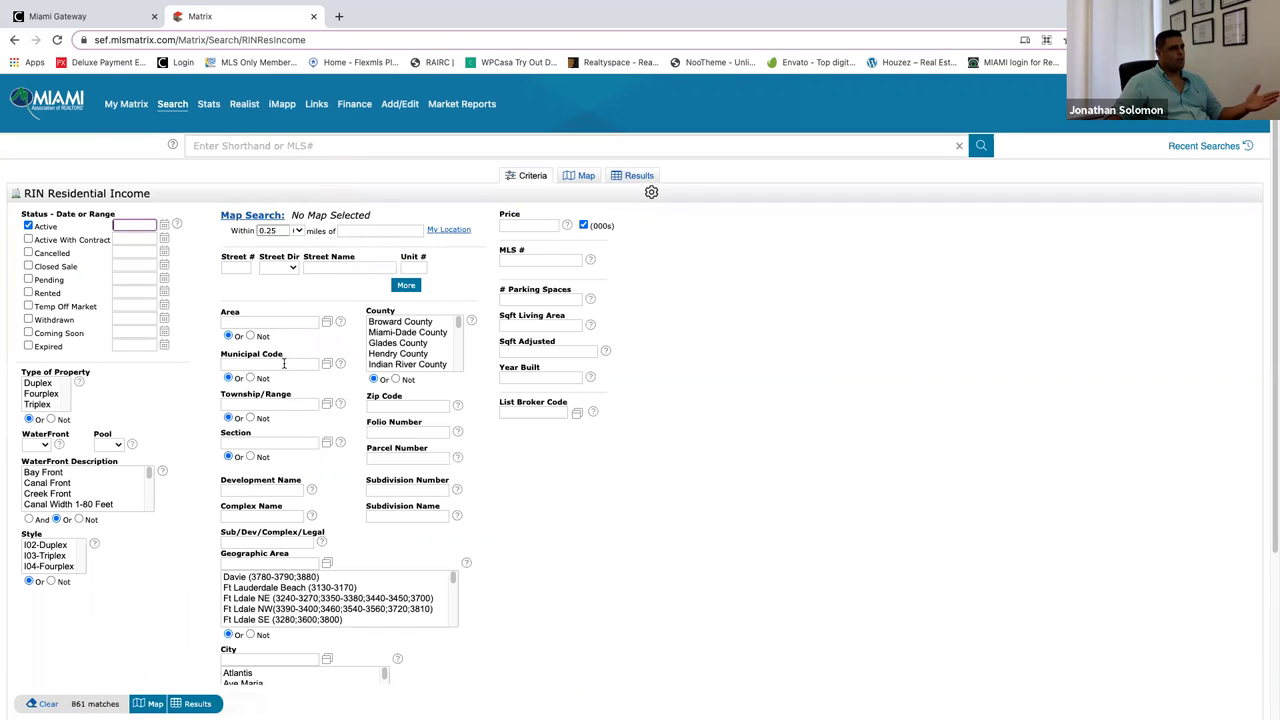
{"action": "left_click", "coordinate": [576, 178]}
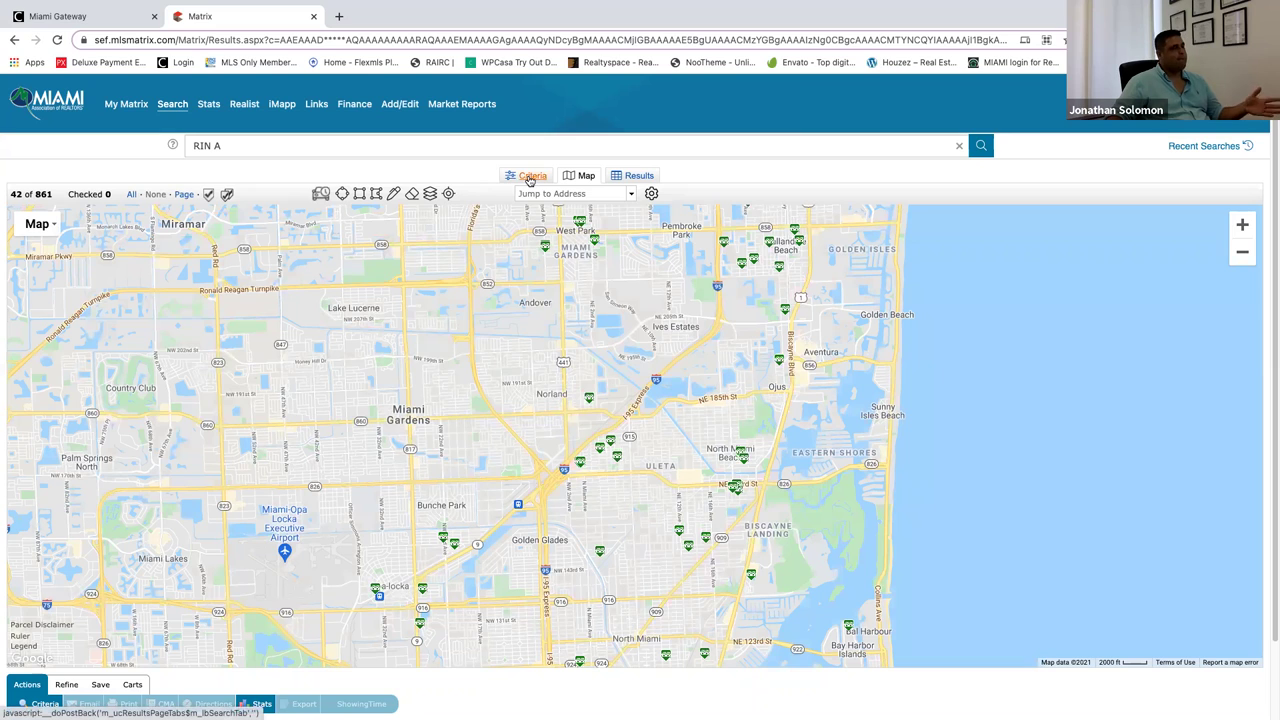
{"action": "left_click", "coordinate": [531, 179]}
{"action": "left_click_drag", "start_coordinate": [616, 316], "coordinate": [613, 321]}
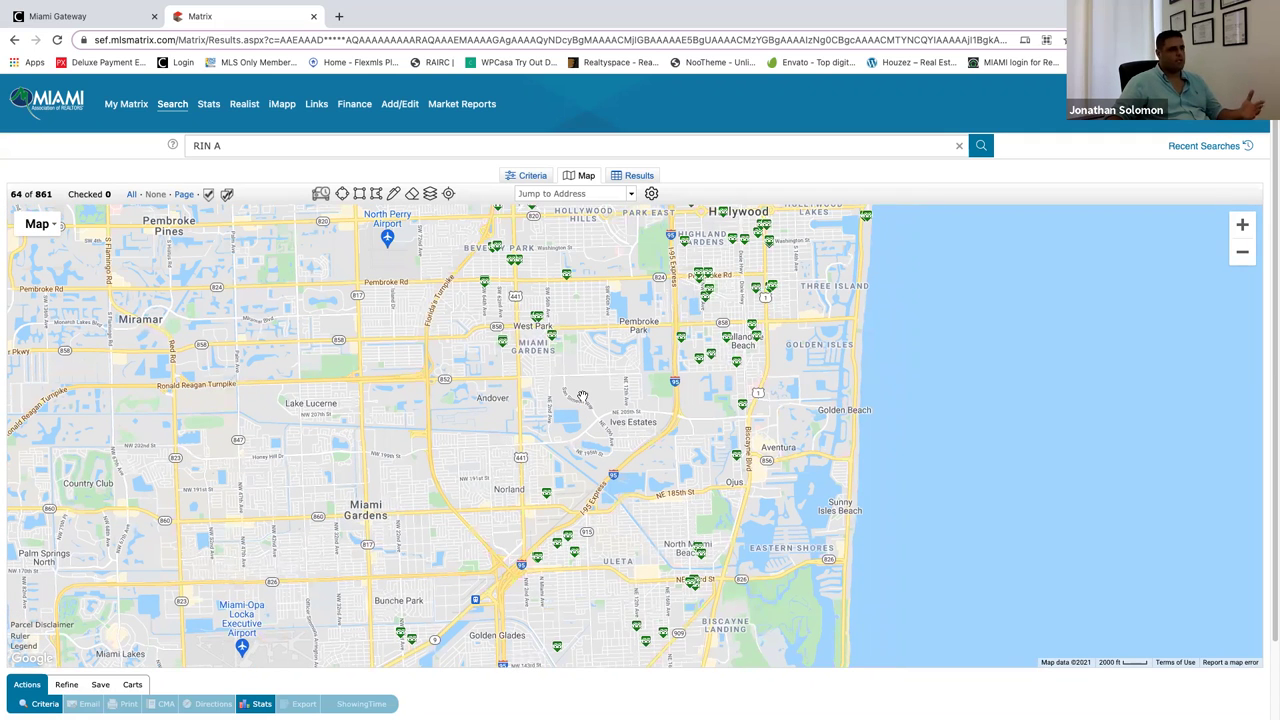
{"action": "left_click", "coordinate": [630, 176]}
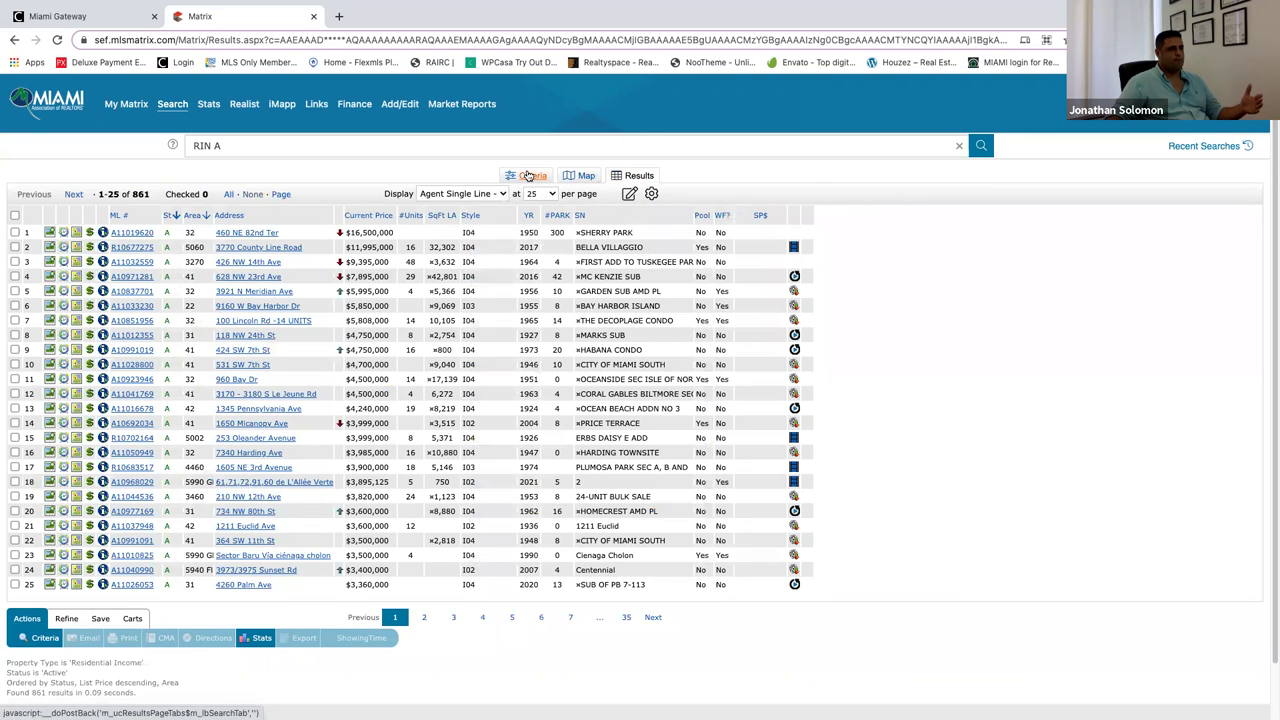
{"action": "left_click", "coordinate": [528, 176]}
{"action": "mouse_move", "coordinate": [178, 106]}
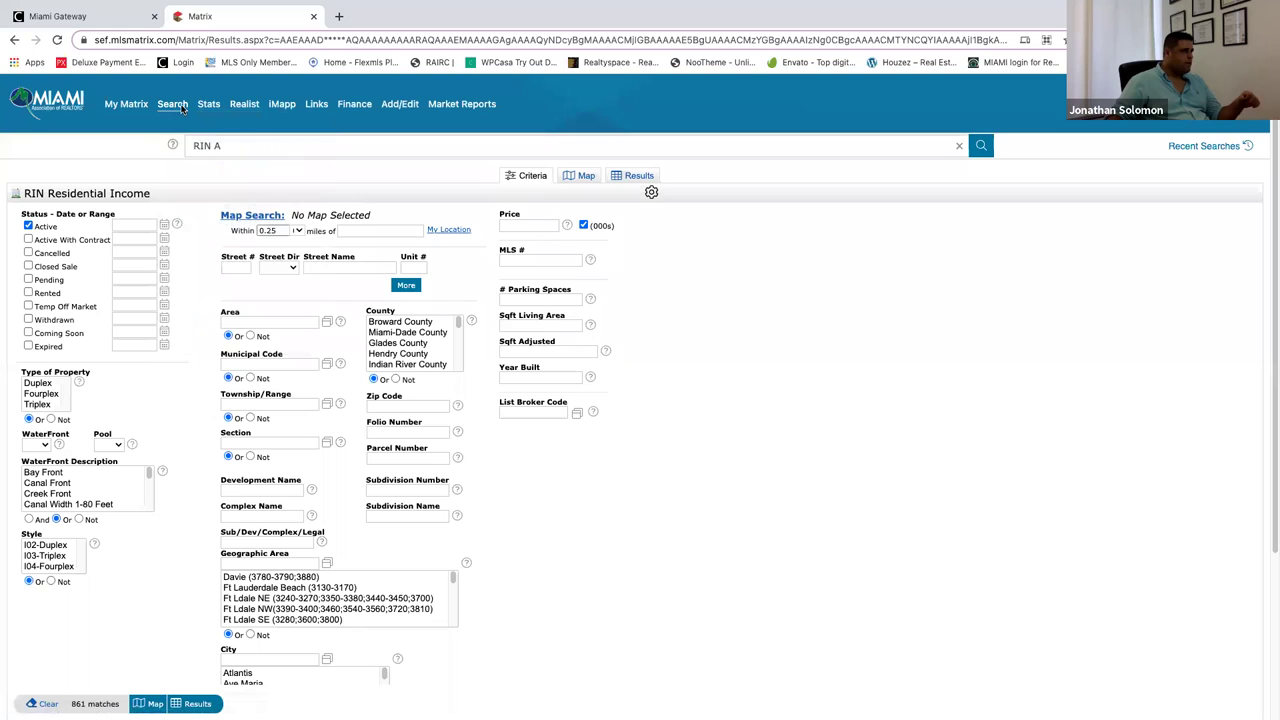
{"action": "left_click", "coordinate": [179, 105]}
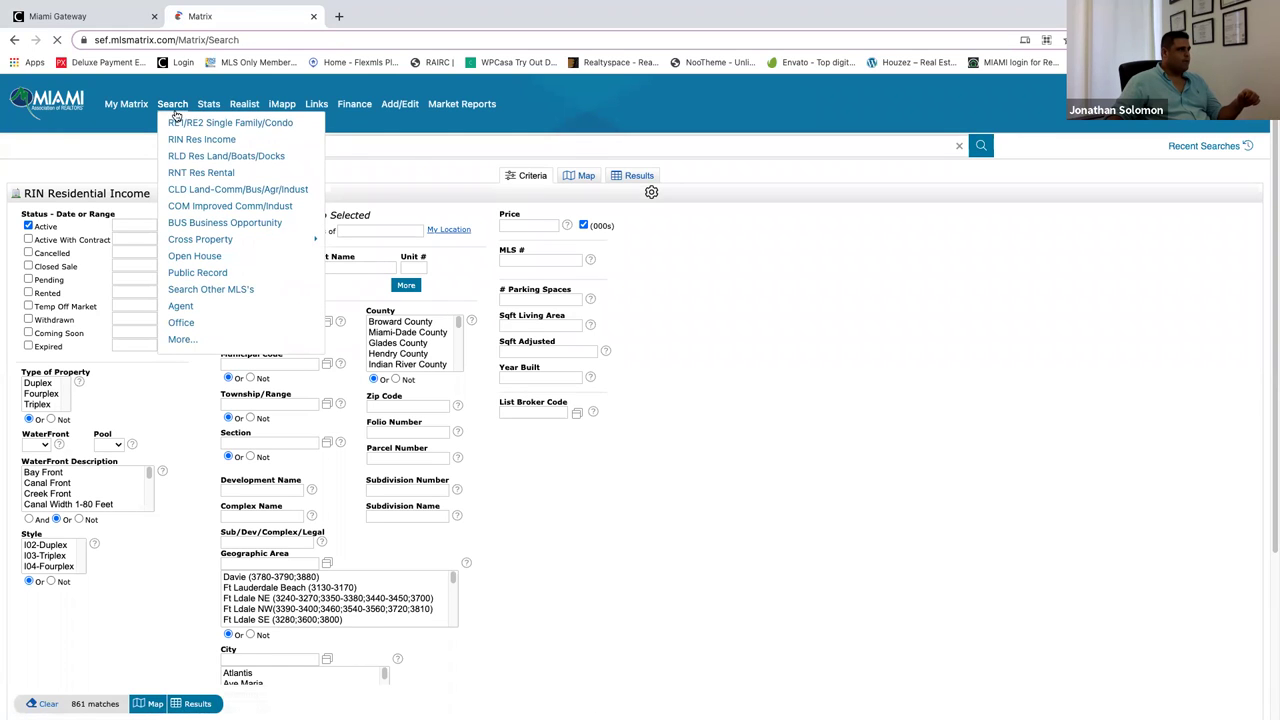
{"action": "left_click", "coordinate": [15, 44]}
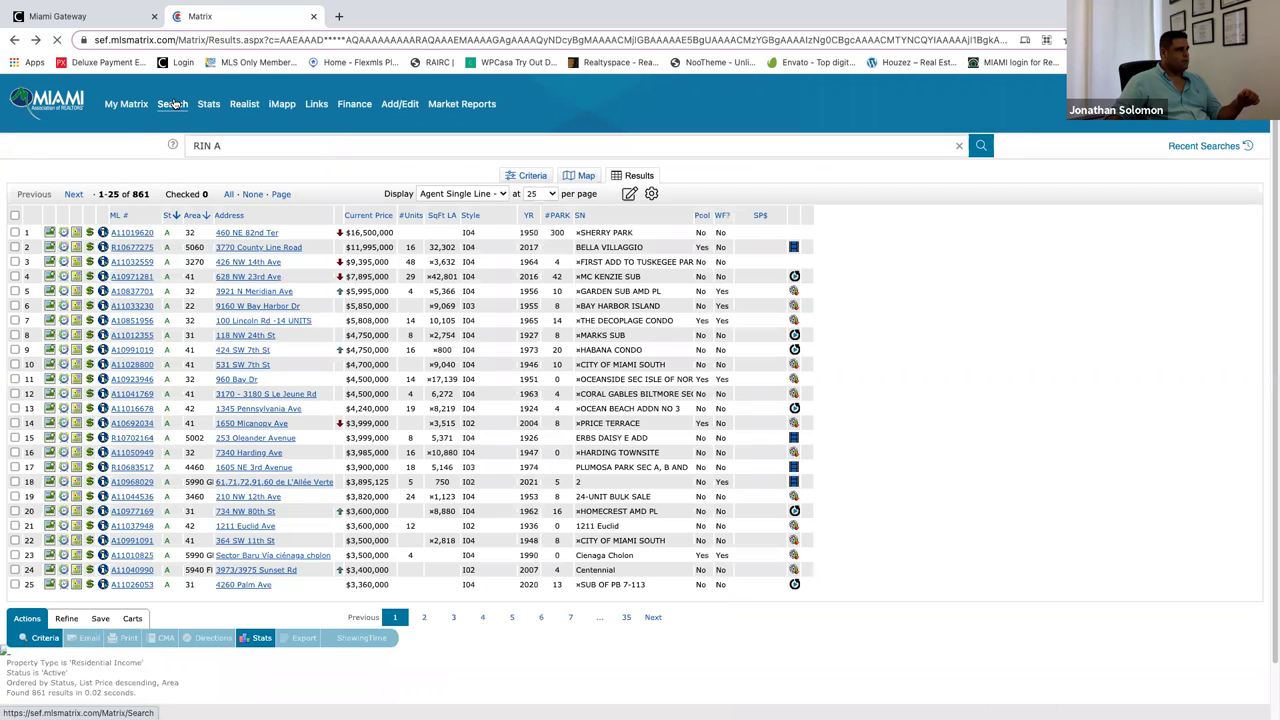
Start a fresh RIN Res Income search, show its matches on the map and open the $1,277,000 listing near Ojus.
{"action": "mouse_move", "coordinate": [174, 104]}
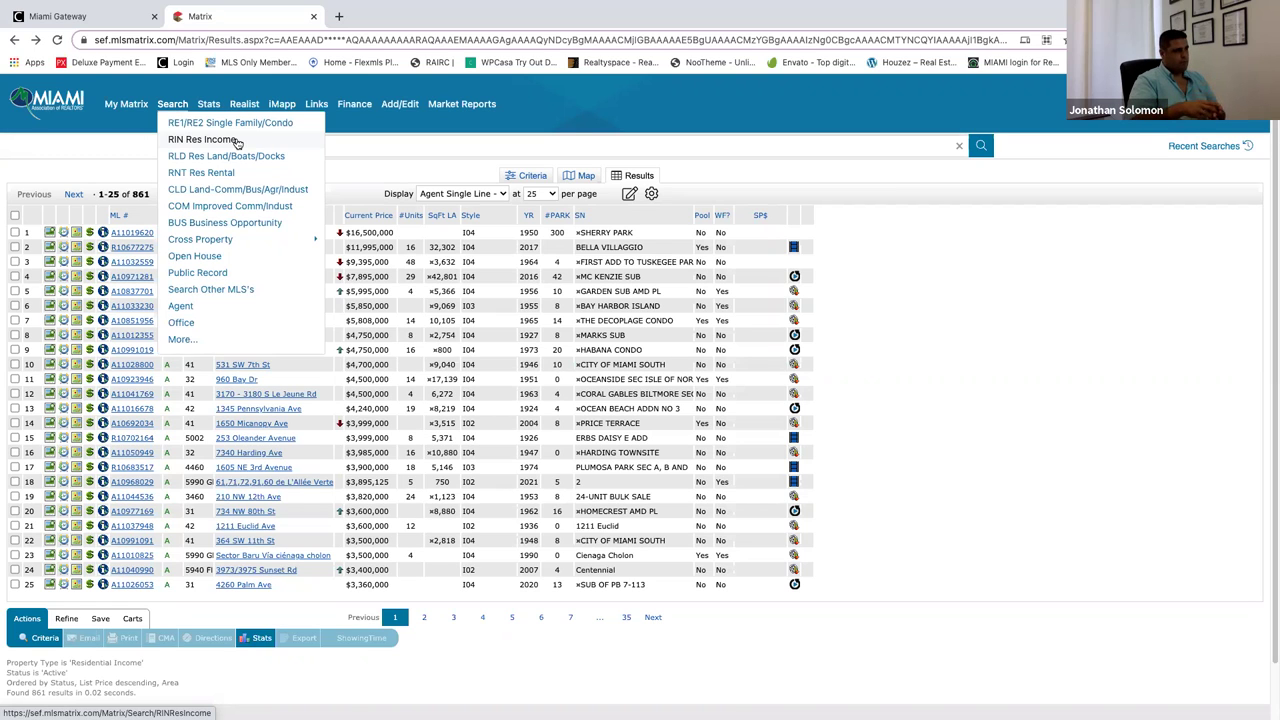
{"action": "left_click", "coordinate": [236, 142]}
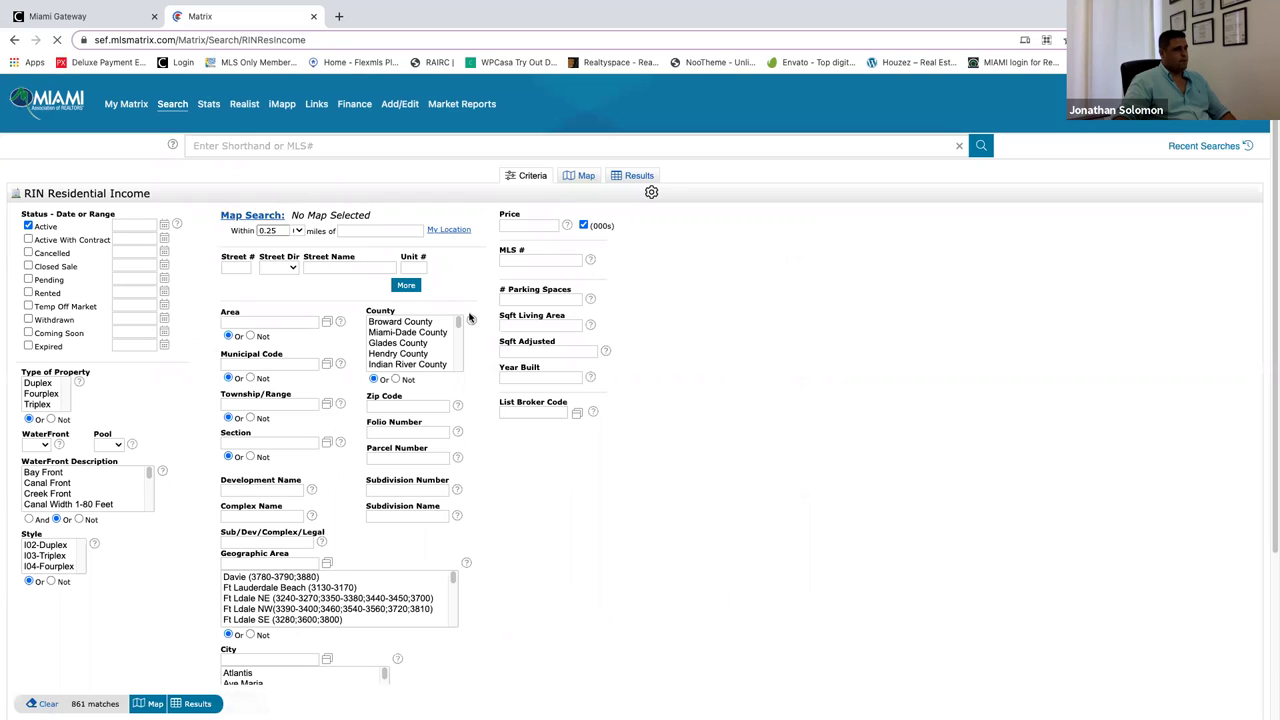
{"action": "left_click", "coordinate": [580, 176]}
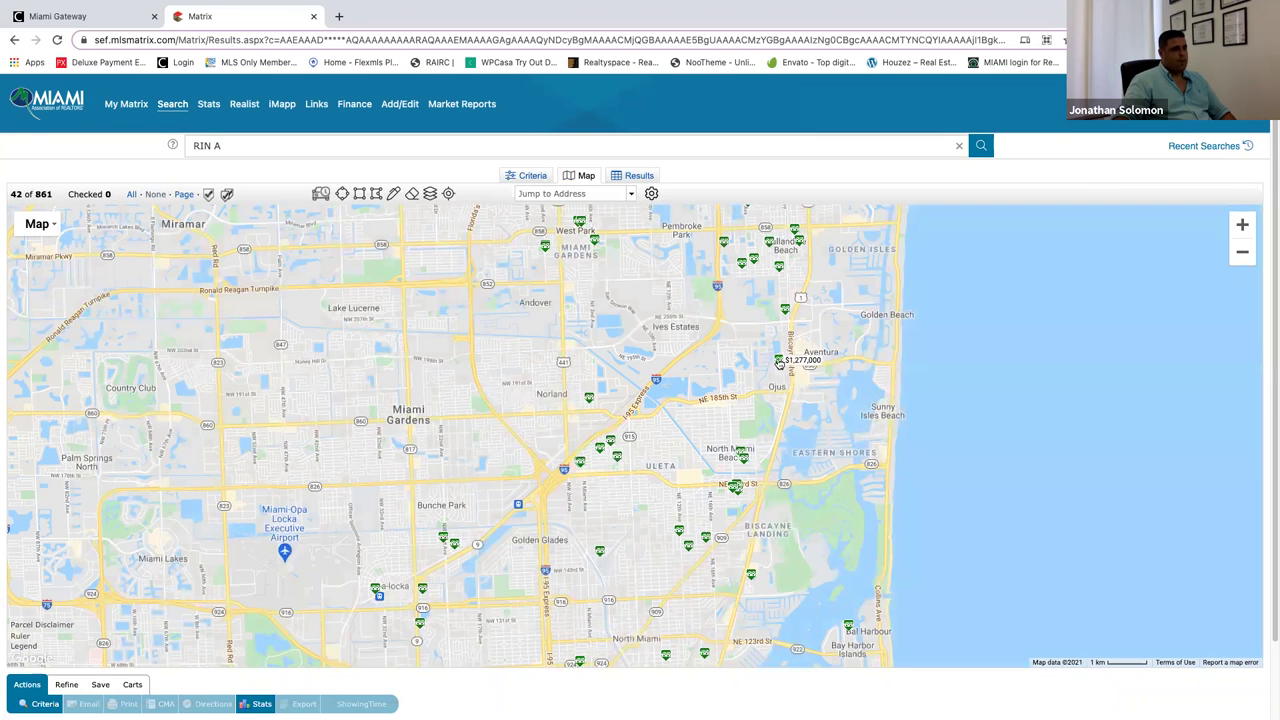
{"action": "left_click", "coordinate": [780, 362]}
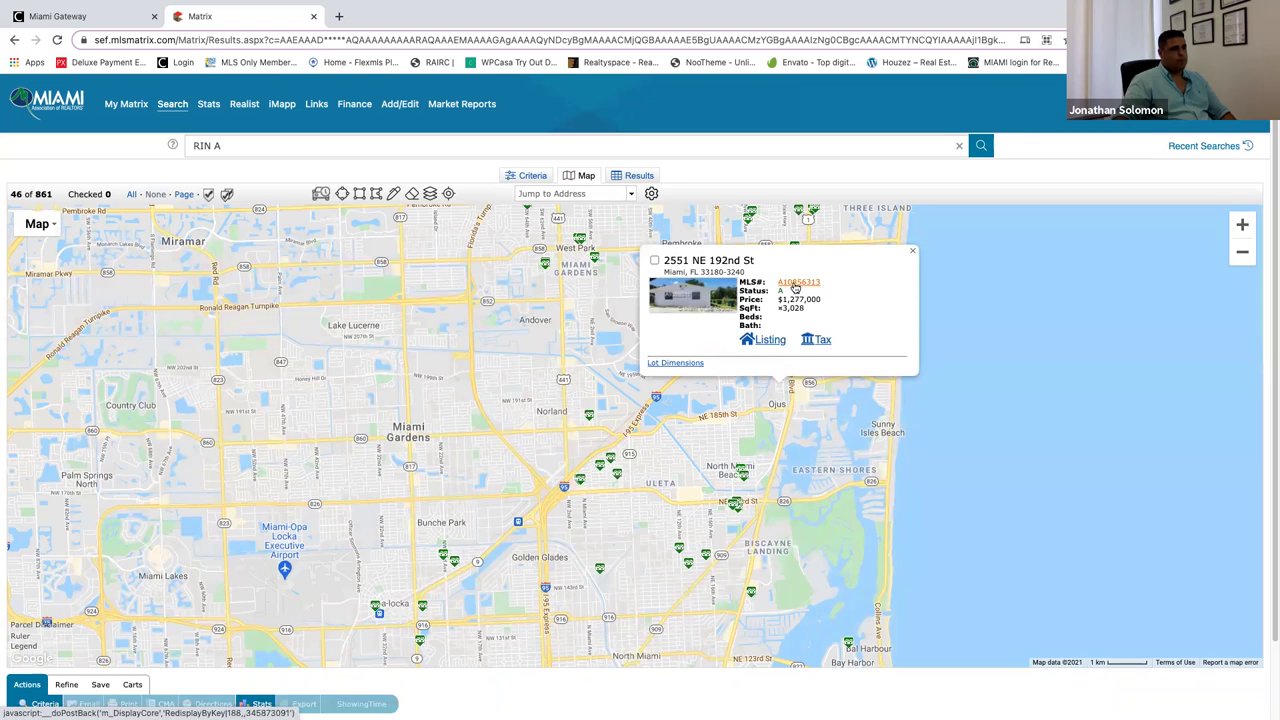
{"action": "left_click", "coordinate": [795, 288]}
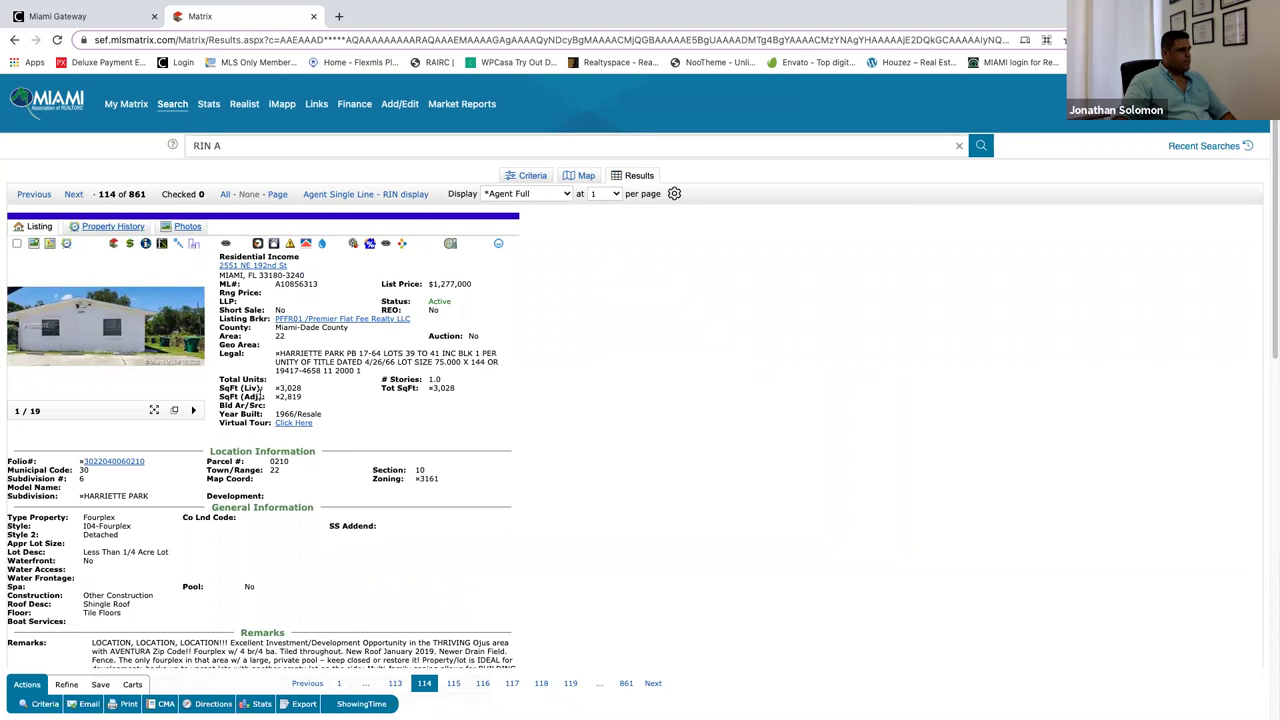
Read the residential income listing's general information, remarks and per-unit details.
{"action": "scroll", "coordinate": [235, 405], "scroll_direction": "down", "scroll_amount": 1}
{"action": "scroll", "coordinate": [240, 413], "scroll_direction": "down", "scroll_amount": 3}
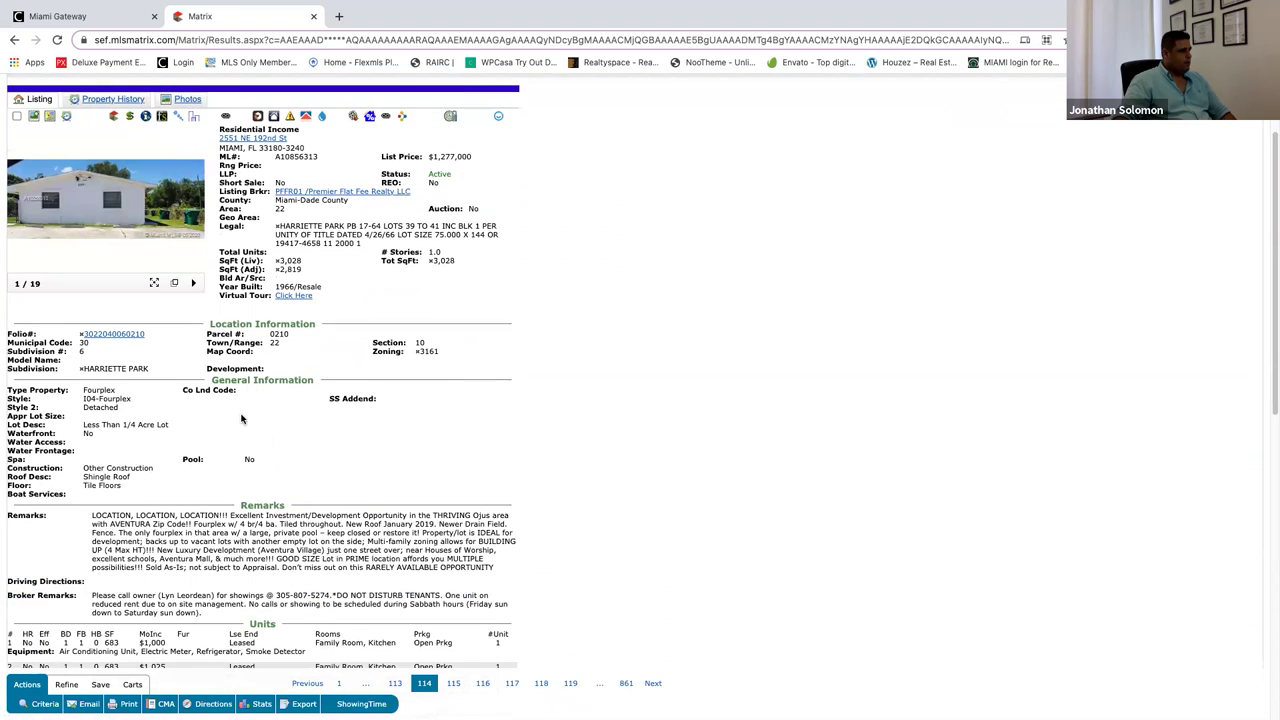
{"action": "scroll", "coordinate": [242, 418], "scroll_direction": "down", "scroll_amount": 3}
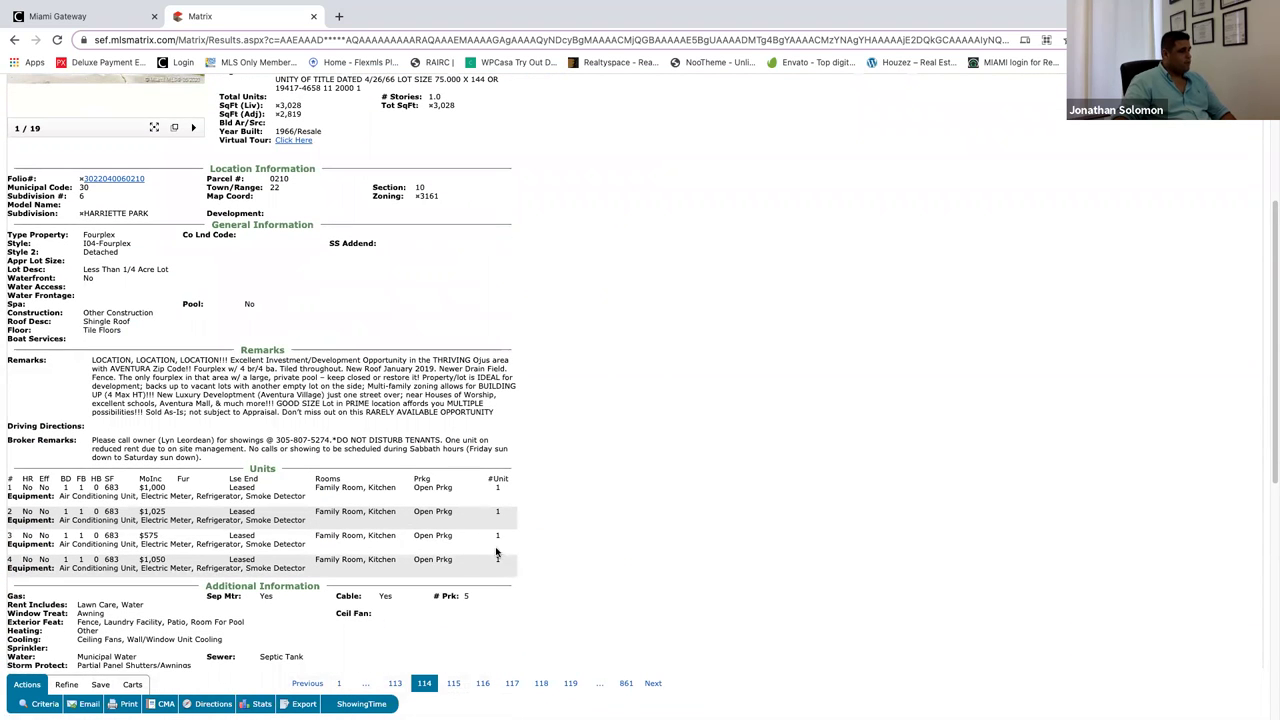
Examine the fourplex listing's rental units, financial, income/expense and agent/office information down to the end of the report.
{"action": "scroll", "coordinate": [248, 406], "scroll_direction": "up", "scroll_amount": 1}
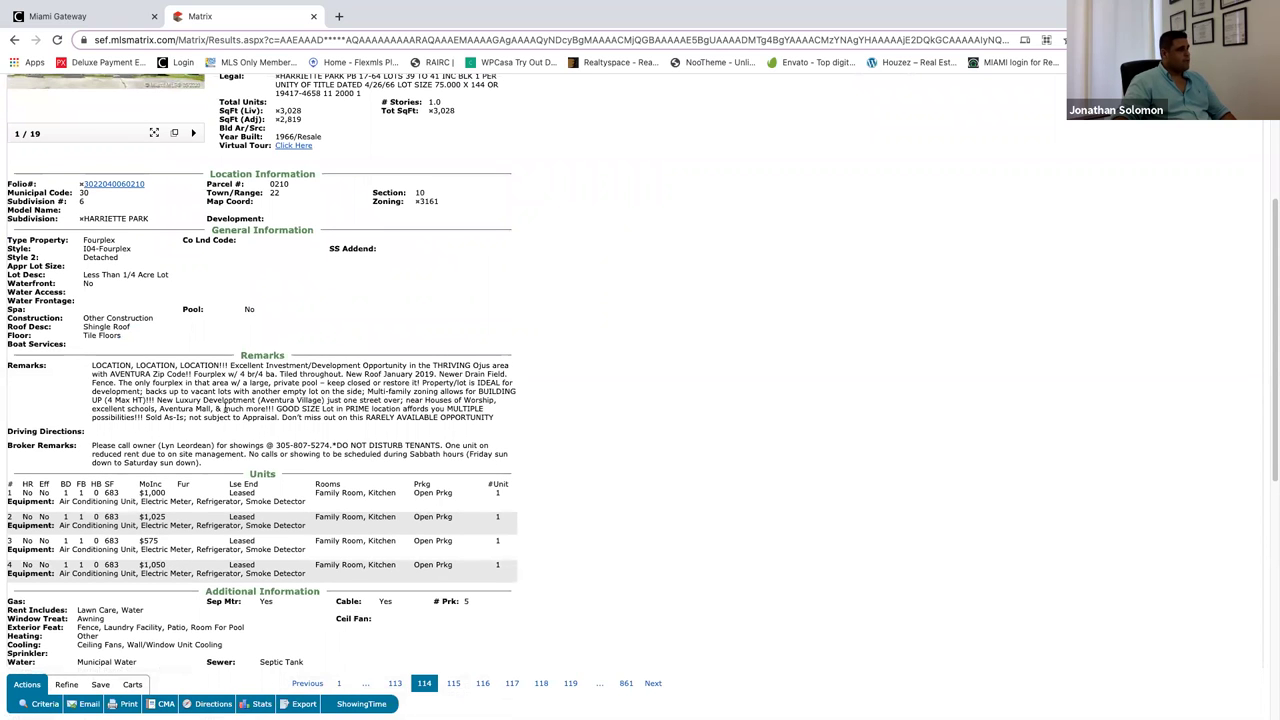
{"action": "scroll", "coordinate": [224, 406], "scroll_direction": "up", "scroll_amount": 6}
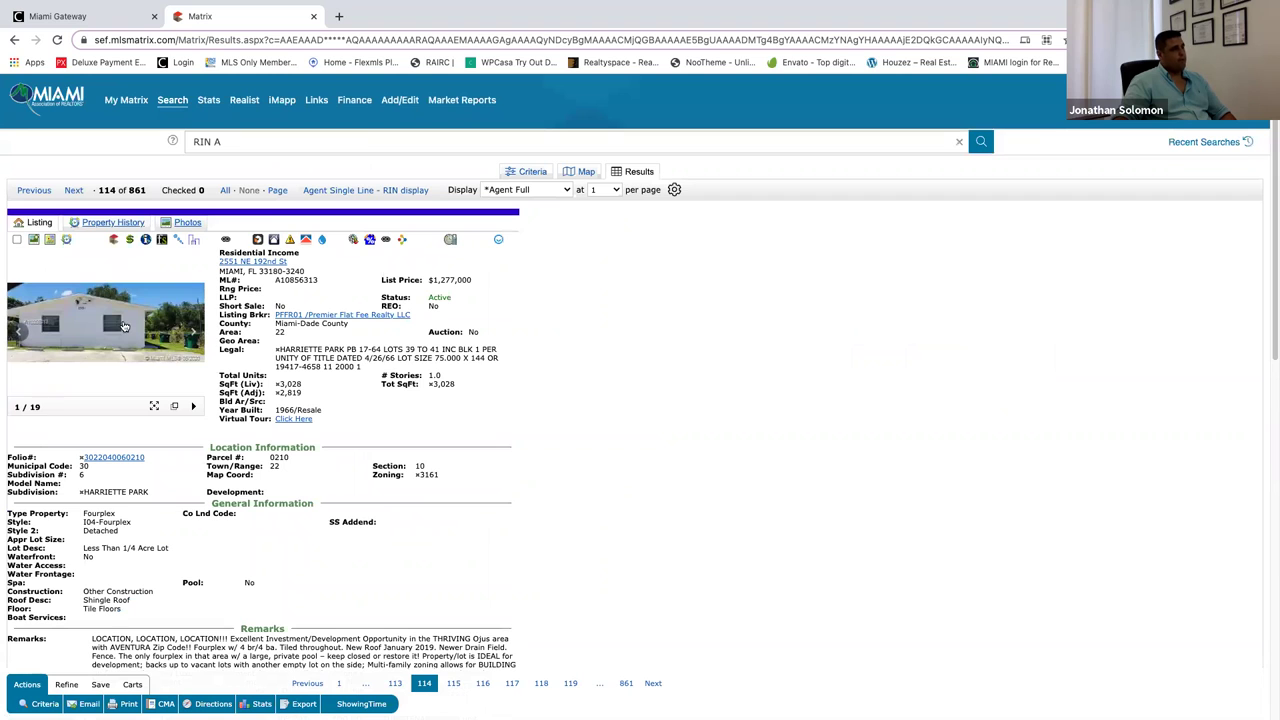
{"action": "scroll", "coordinate": [160, 282], "scroll_direction": "down", "scroll_amount": 4}
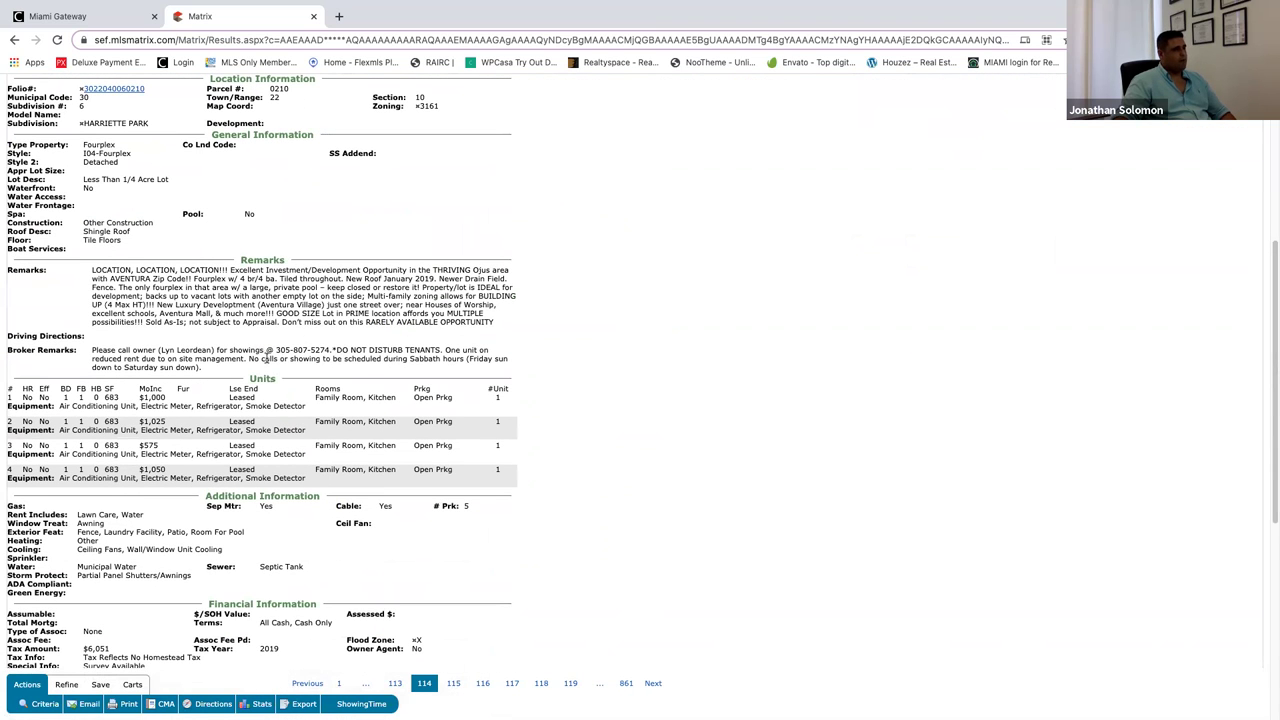
{"action": "scroll", "coordinate": [147, 402], "scroll_direction": "down", "scroll_amount": 1}
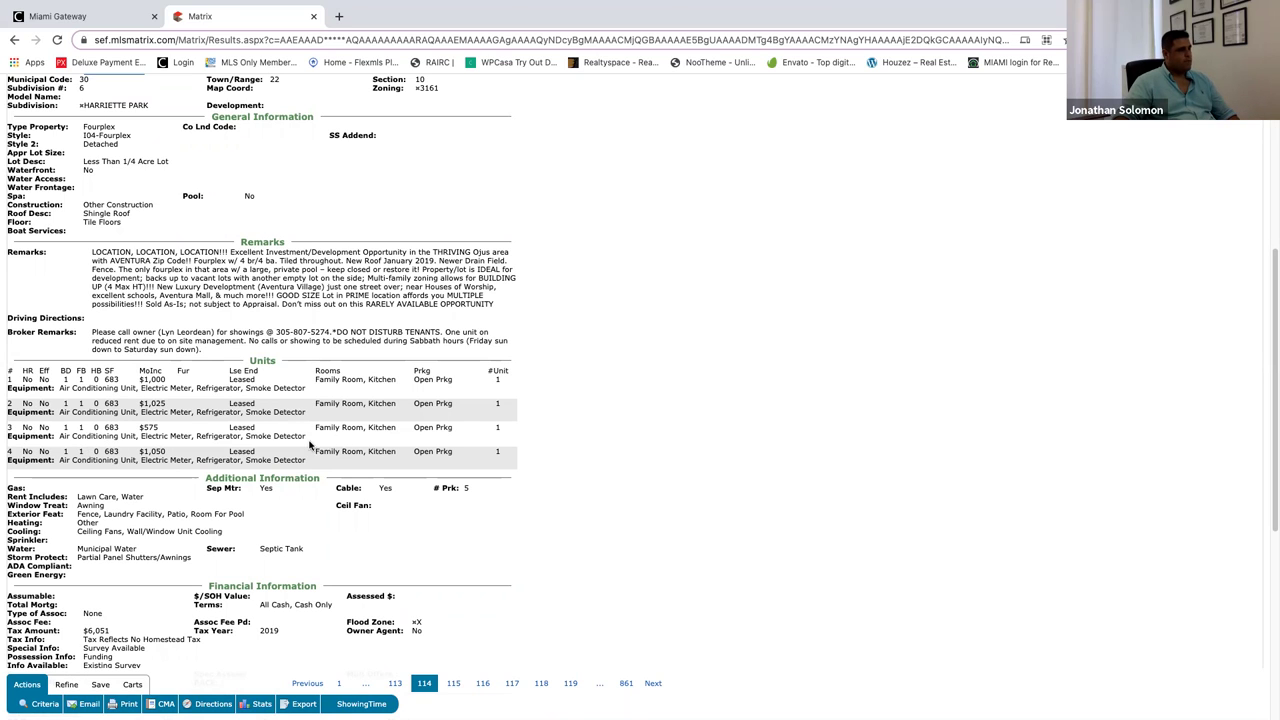
{"action": "scroll", "coordinate": [350, 420], "scroll_direction": "down", "scroll_amount": 1}
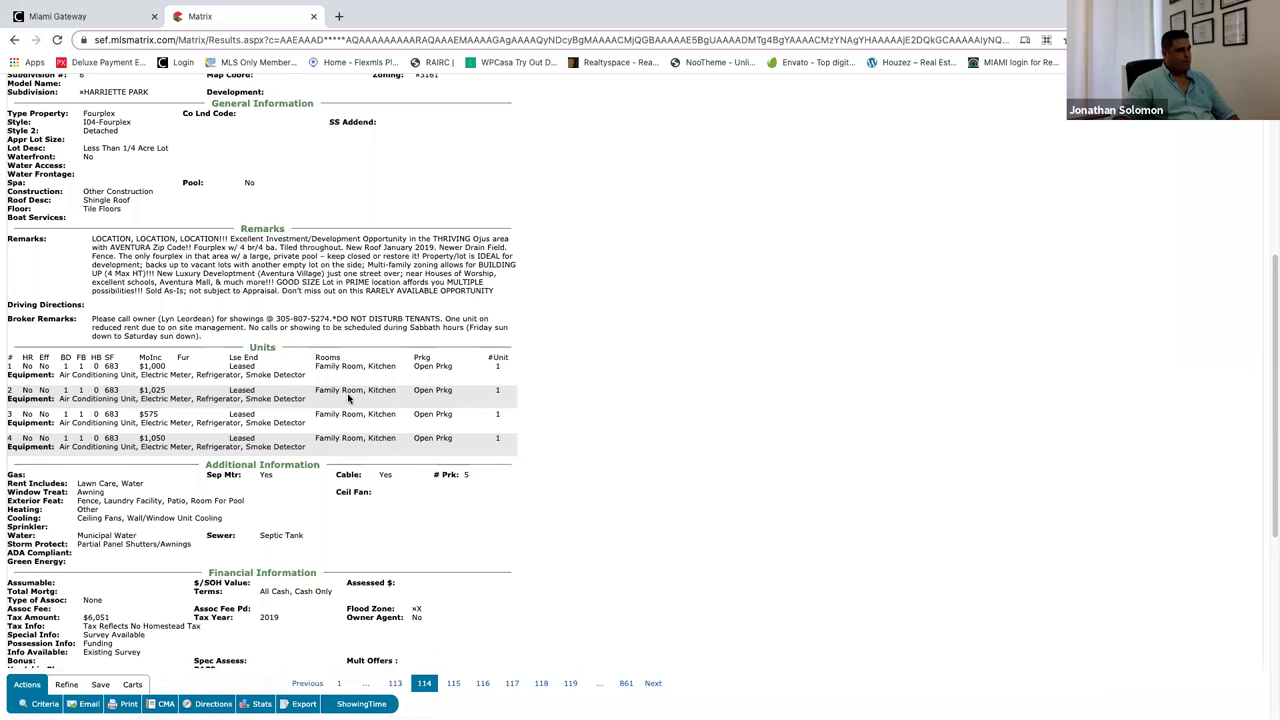
{"action": "scroll", "coordinate": [340, 392], "scroll_direction": "down", "scroll_amount": 1}
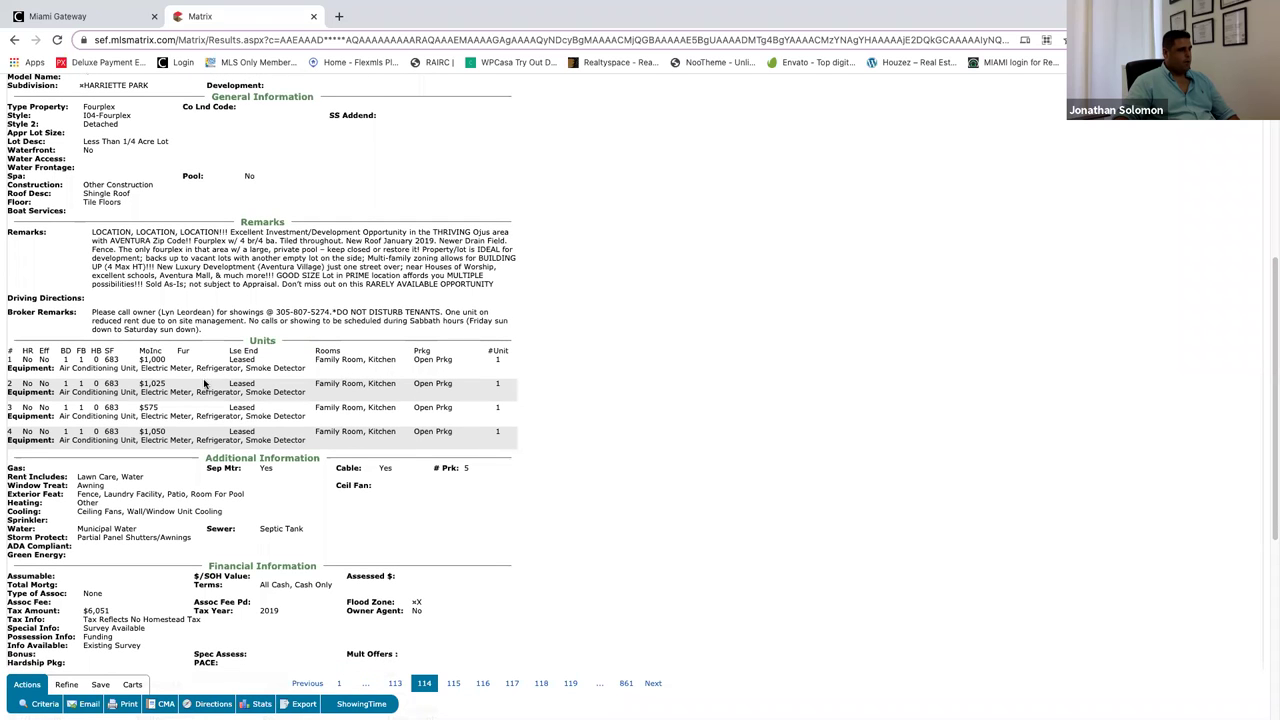
{"action": "scroll", "coordinate": [204, 383], "scroll_direction": "down", "scroll_amount": 2}
{"action": "scroll", "coordinate": [155, 402], "scroll_direction": "down", "scroll_amount": 4}
{"action": "scroll", "coordinate": [199, 408], "scroll_direction": "down", "scroll_amount": 3}
{"action": "scroll", "coordinate": [210, 305], "scroll_direction": "down", "scroll_amount": 10}
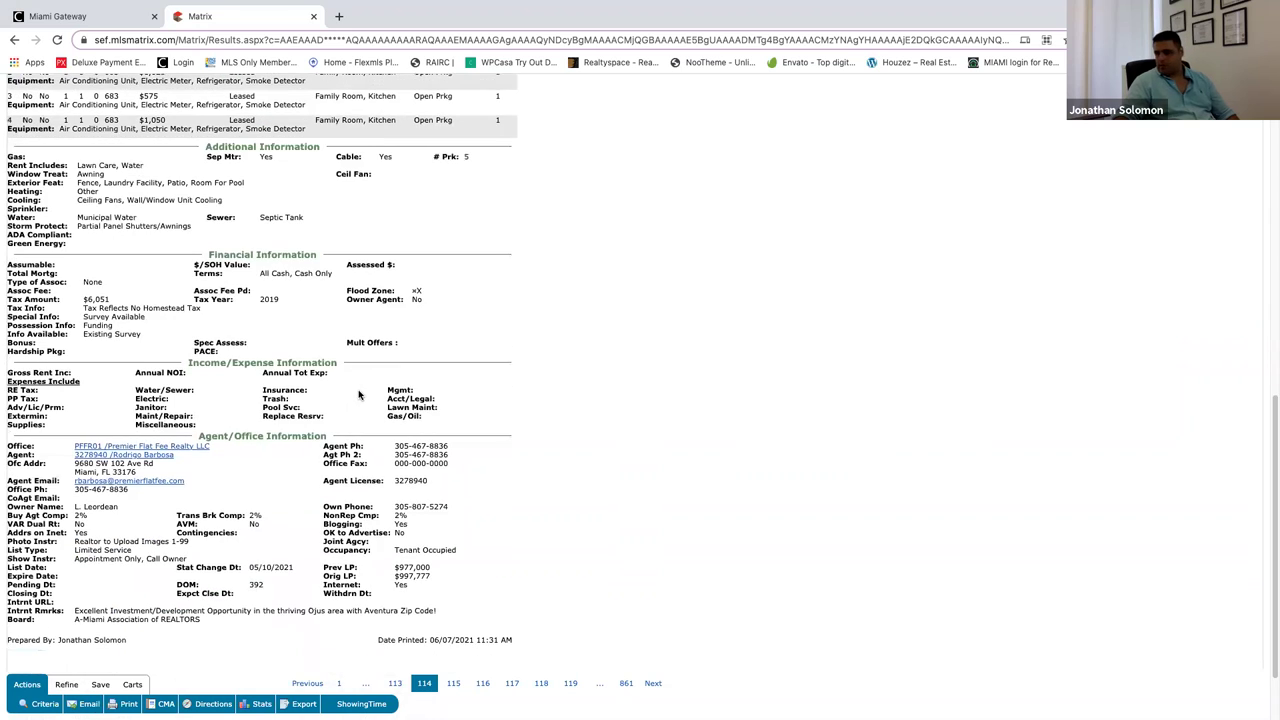
{"action": "scroll", "coordinate": [200, 390], "scroll_direction": "down", "scroll_amount": 7}
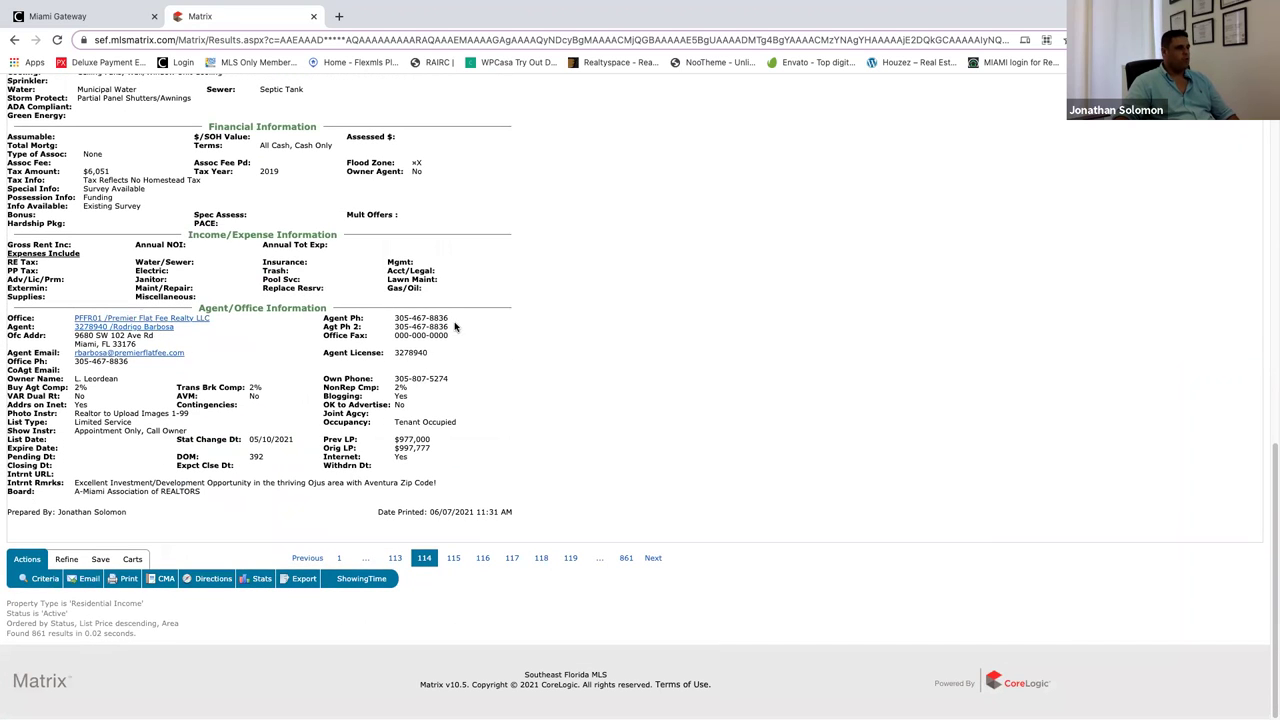
Return to the fourplex listing's summary and highlight its full legal description.
{"action": "scroll", "coordinate": [442, 354], "scroll_direction": "up", "scroll_amount": 15}
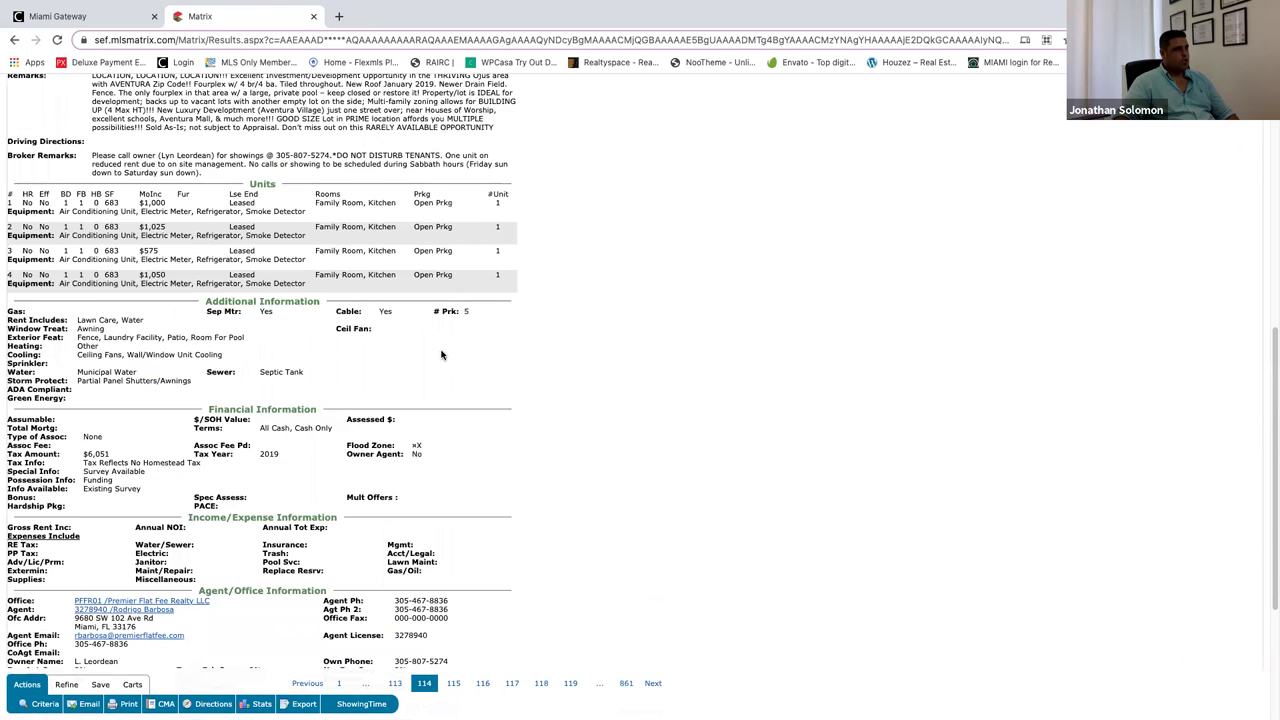
{"action": "scroll", "coordinate": [442, 354], "scroll_direction": "up", "scroll_amount": 10}
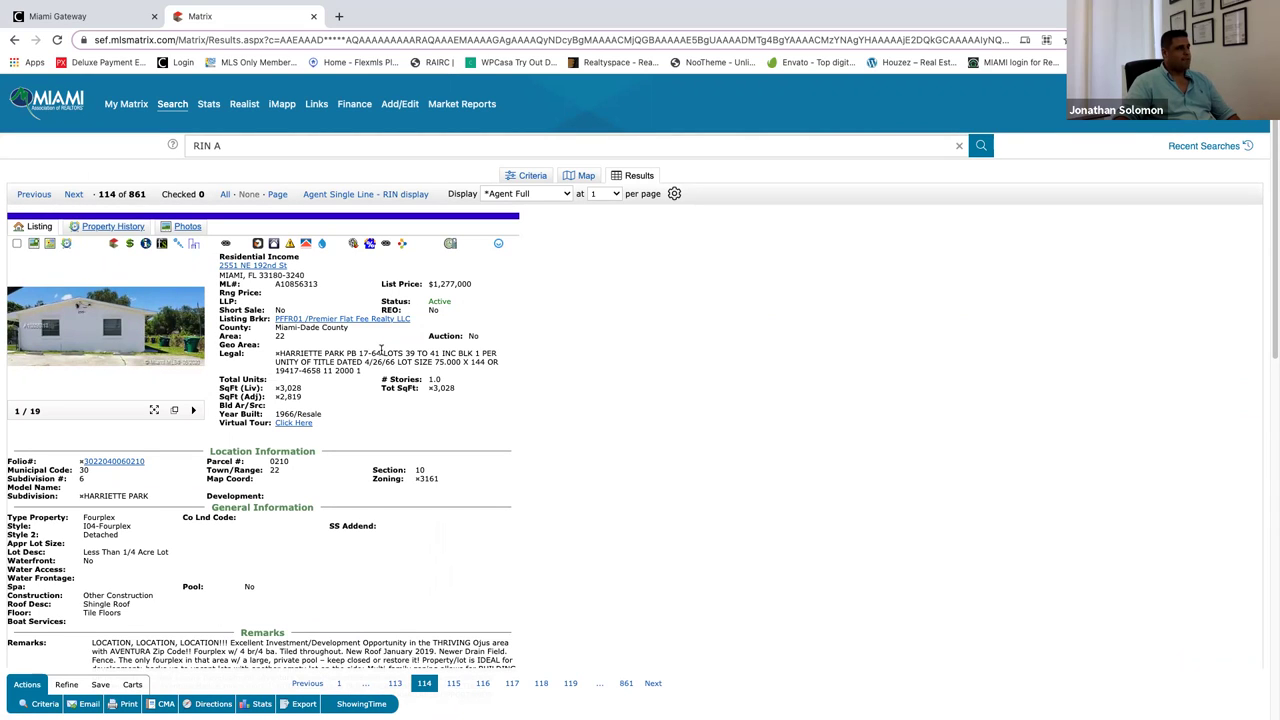
{"action": "left_click_drag", "start_coordinate": [362, 371], "coordinate": [278, 355]}
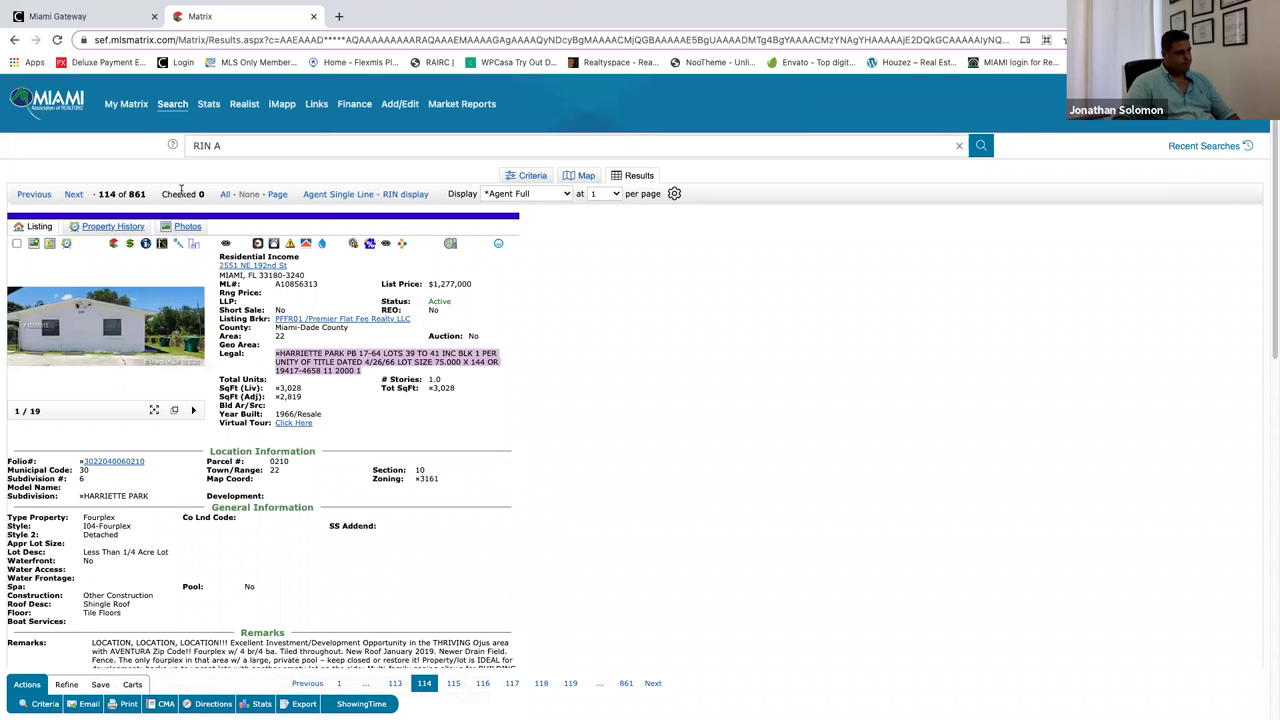
Start an RLD Res Land/Boats/Docks search, show its active matches on the map and open the $549,000 listing near Aventura.
{"action": "mouse_move", "coordinate": [174, 106]}
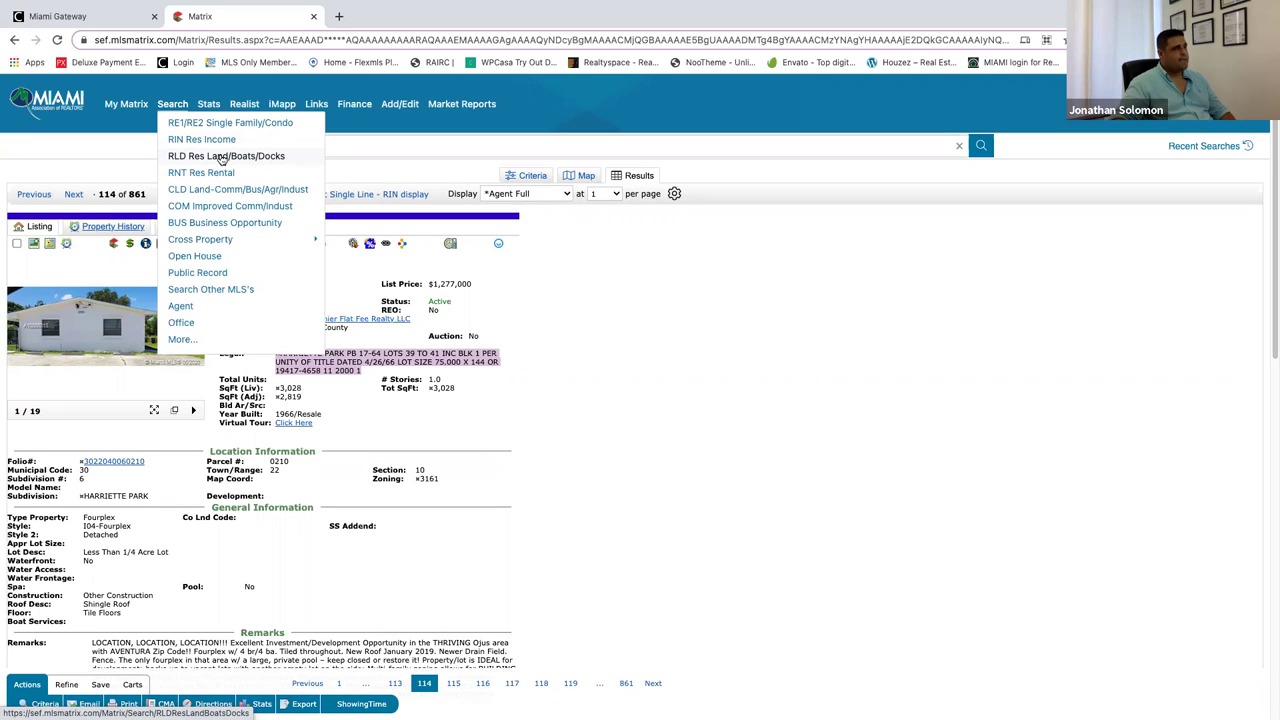
{"action": "left_click", "coordinate": [288, 163]}
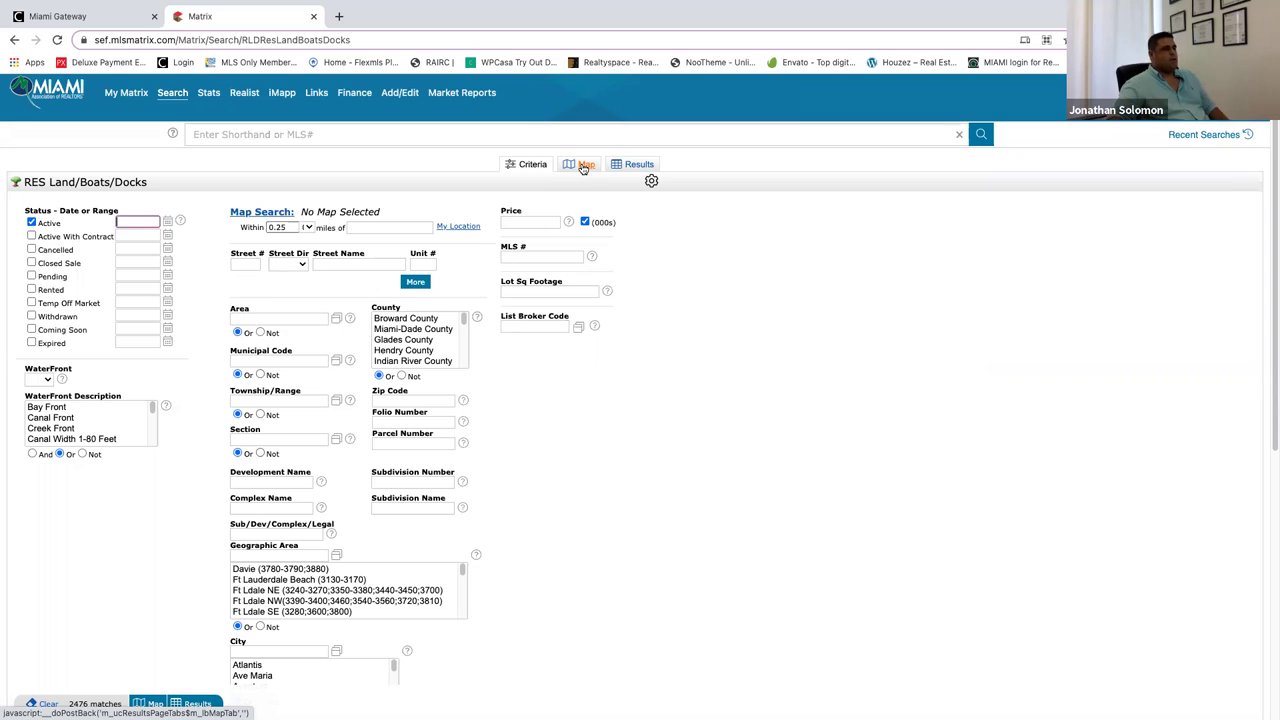
{"action": "left_click", "coordinate": [582, 166]}
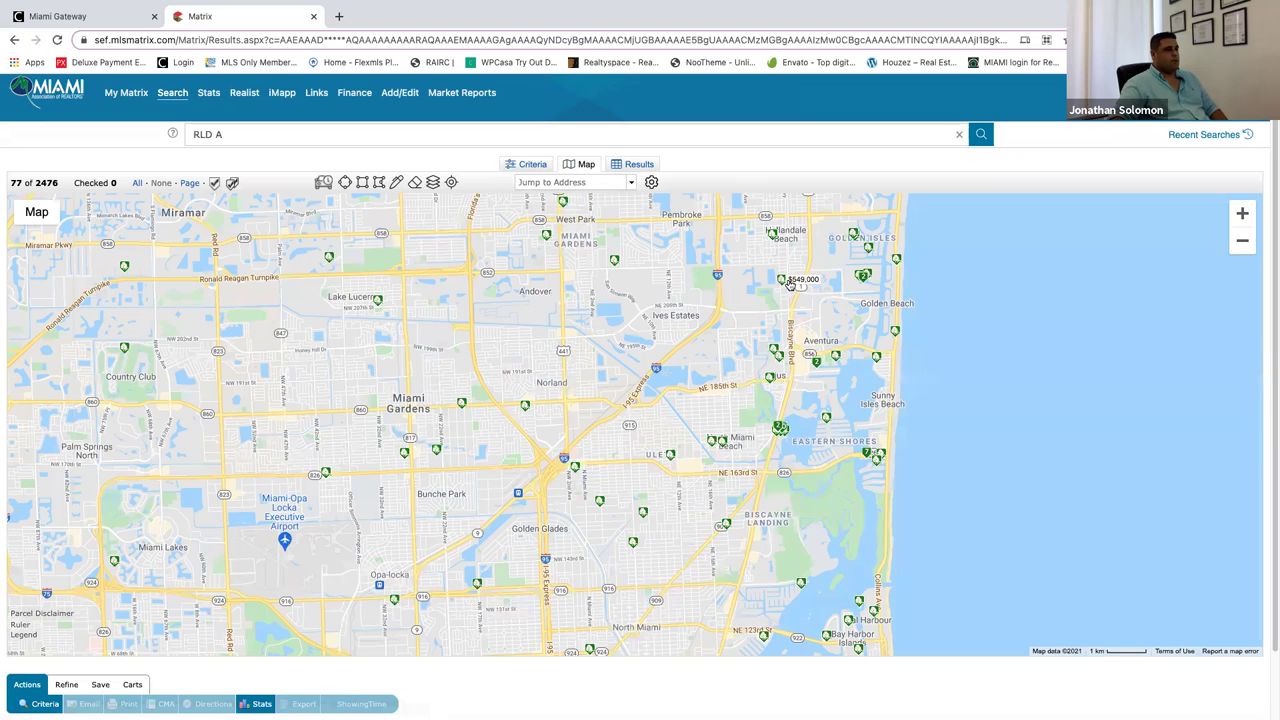
{"action": "mouse_move", "coordinate": [781, 284]}
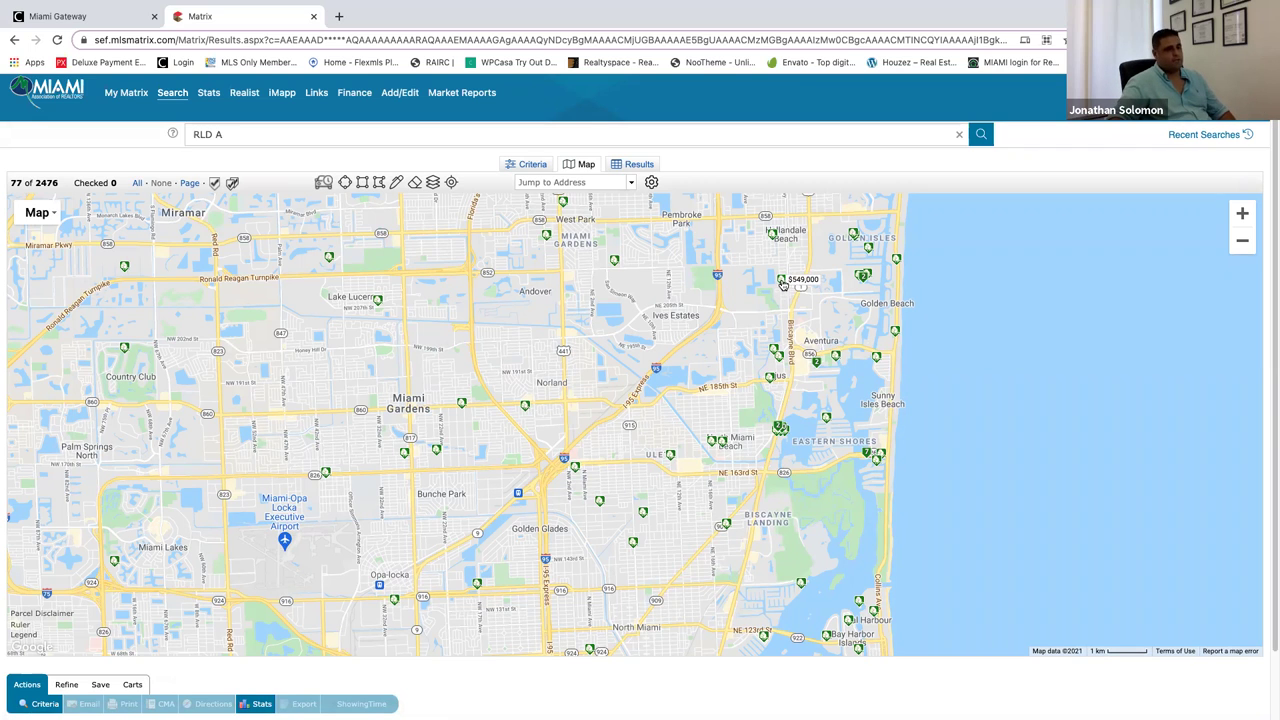
{"action": "left_click", "coordinate": [783, 284]}
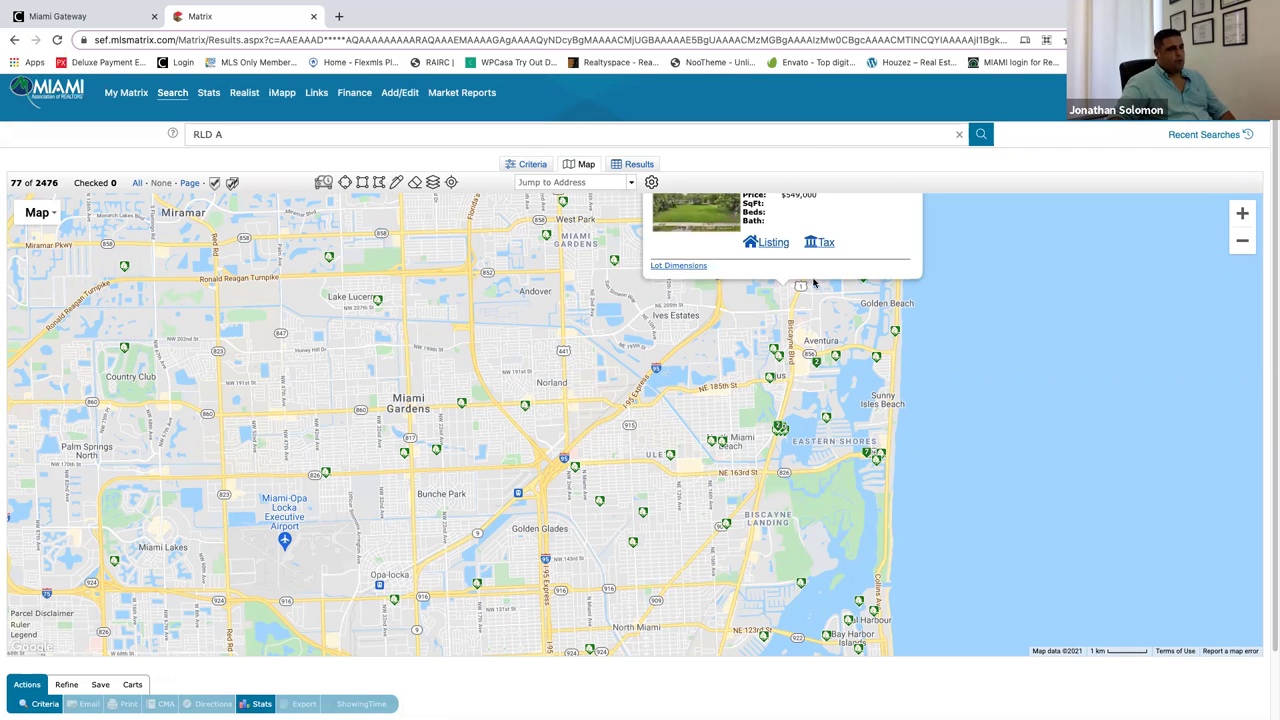
{"action": "left_click", "coordinate": [809, 271]}
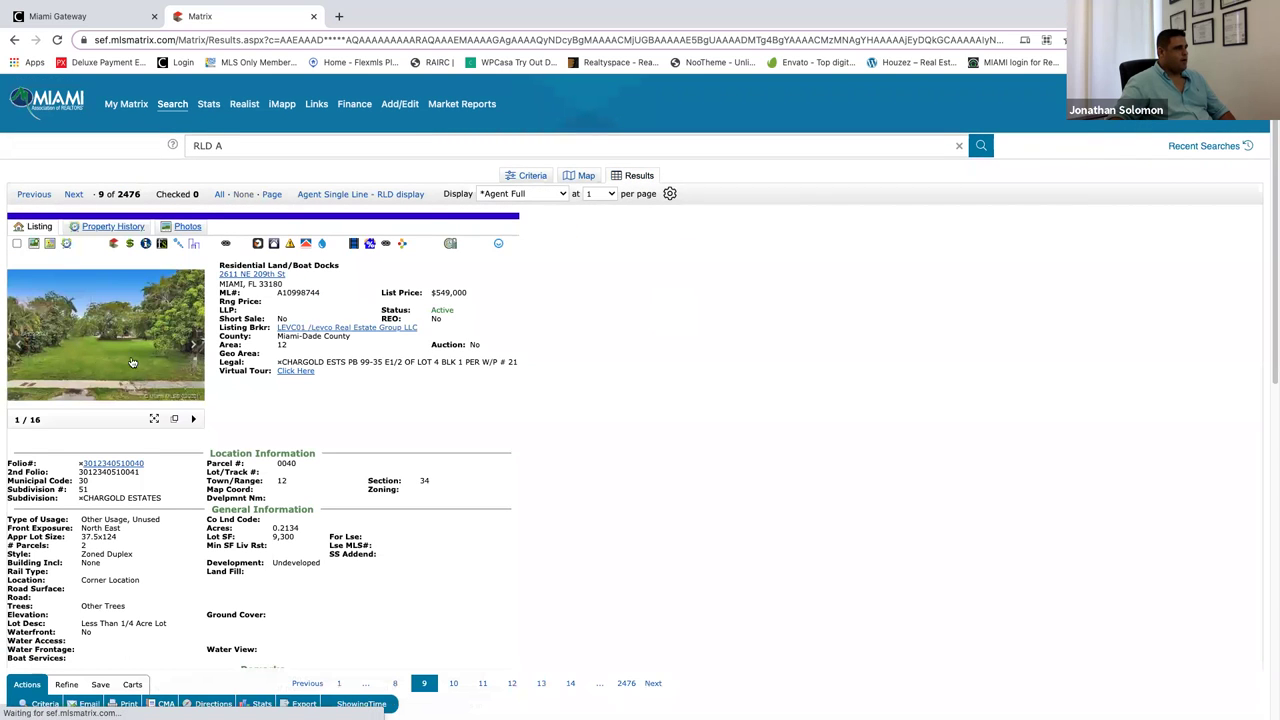
Browse the land listing's photos through the fifth image and highlight the property address along the way.
{"action": "left_click", "coordinate": [189, 346]}
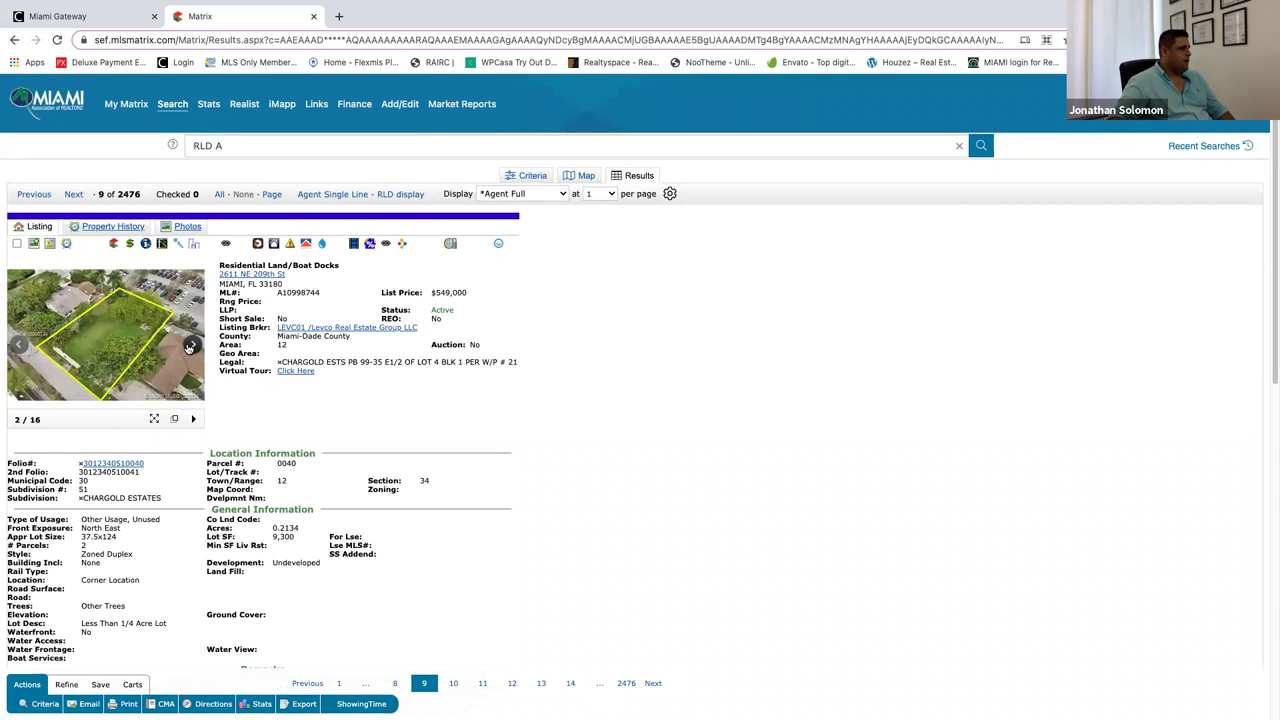
{"action": "left_click", "coordinate": [189, 346]}
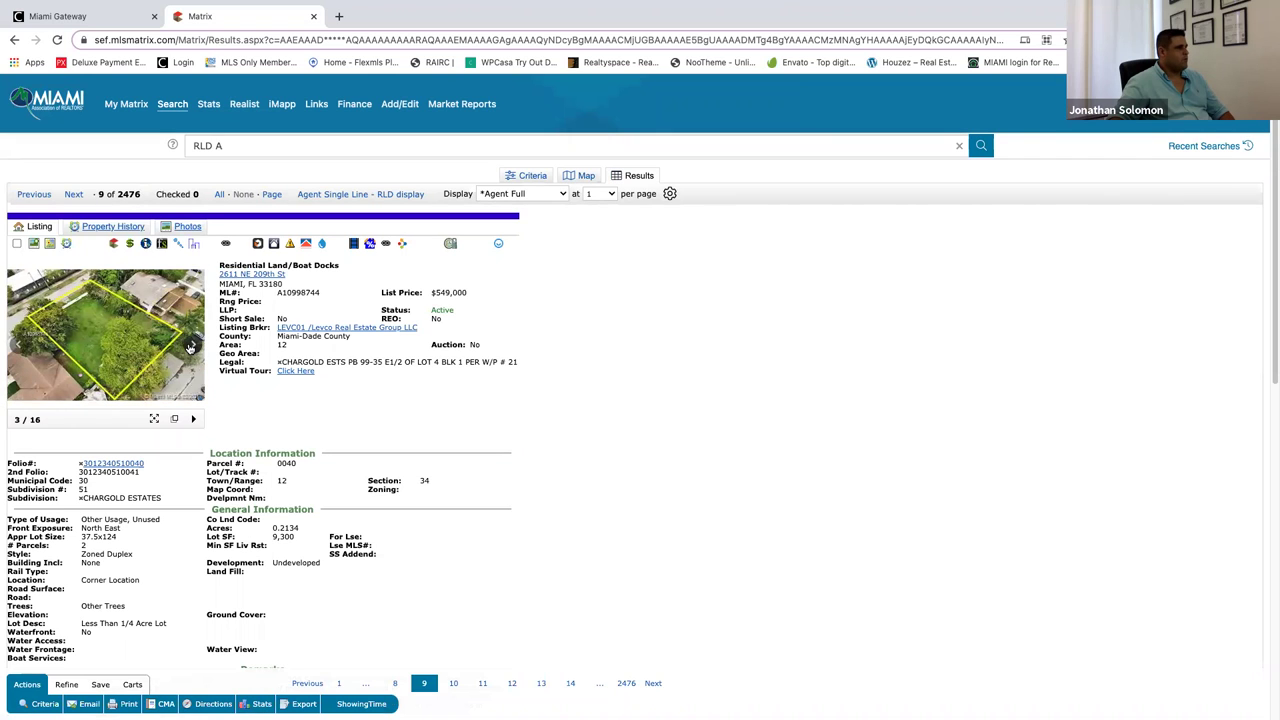
{"action": "left_click", "coordinate": [190, 346]}
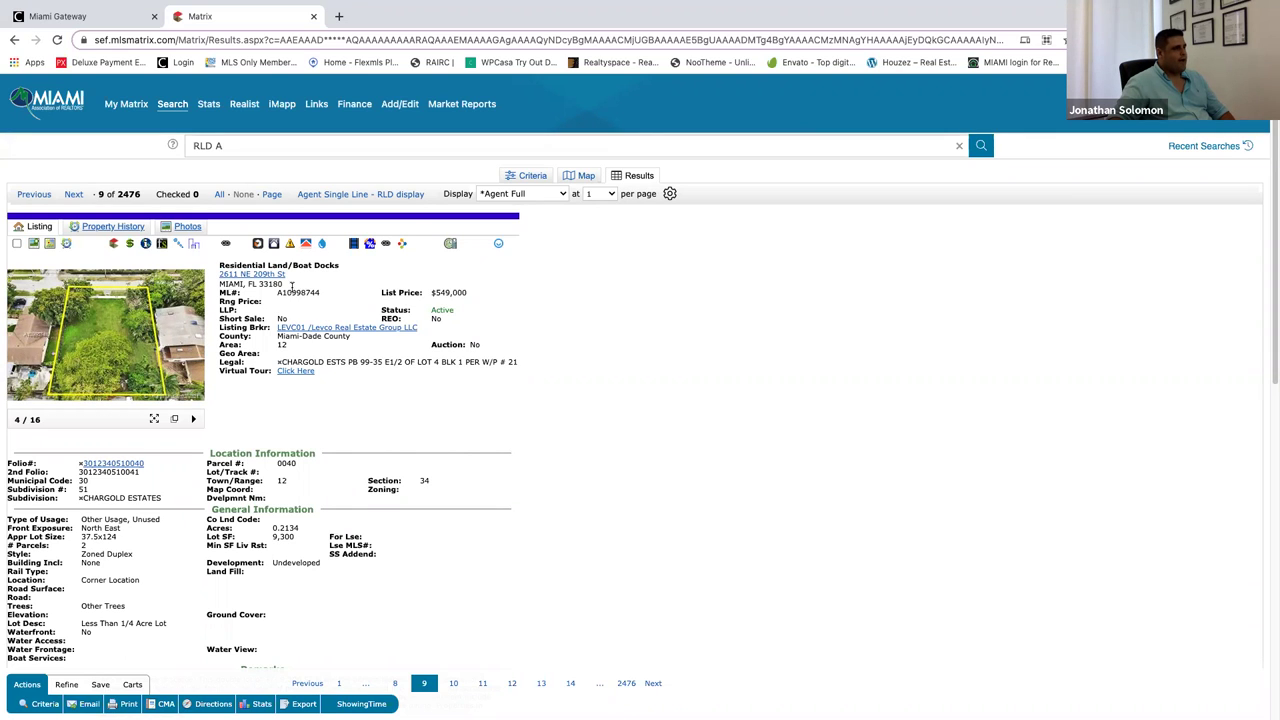
{"action": "left_click_drag", "start_coordinate": [285, 287], "coordinate": [222, 275]}
{"action": "left_click", "coordinate": [245, 292]}
{"action": "mouse_move", "coordinate": [196, 344]}
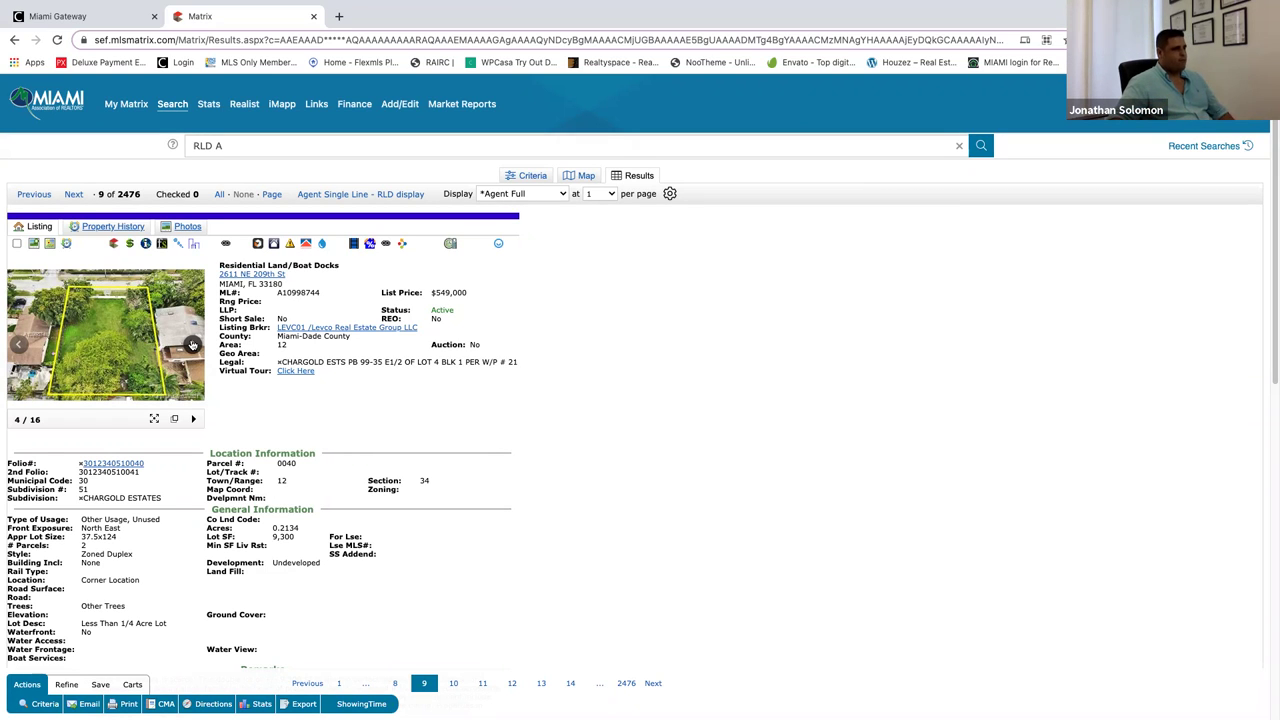
{"action": "left_click", "coordinate": [193, 345]}
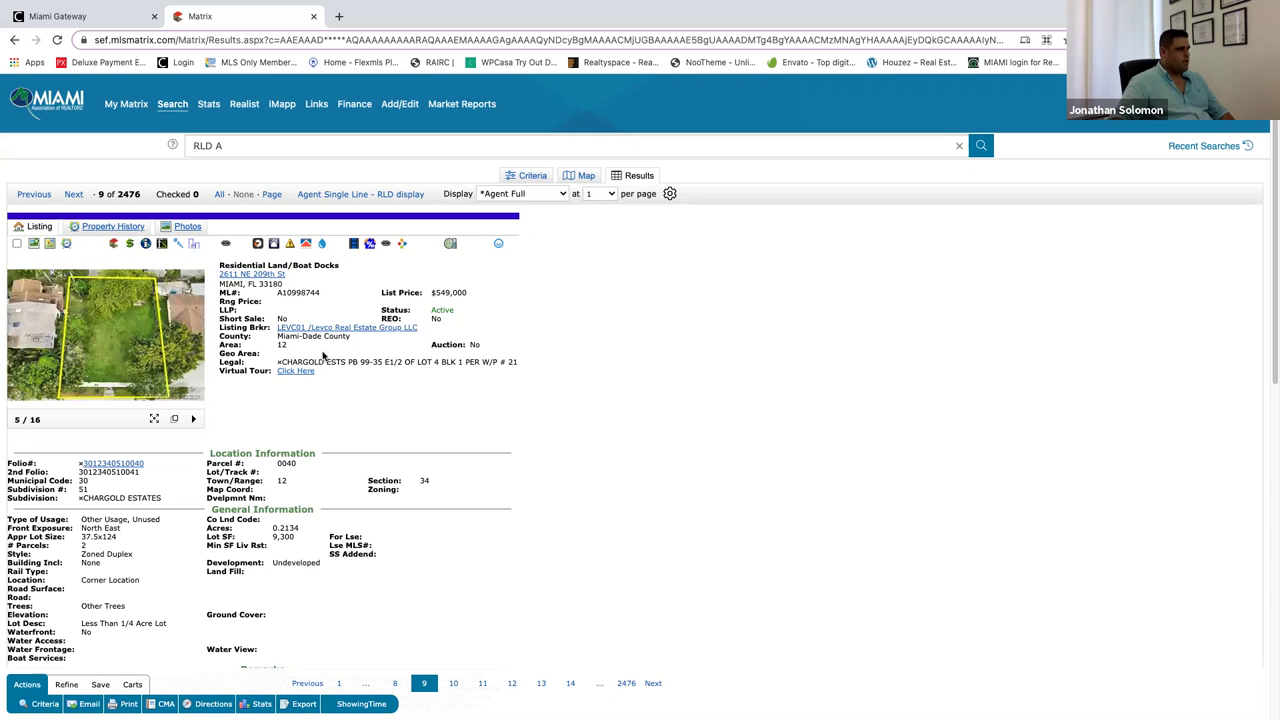
Read the land listing's location details, general information, remarks, driving directions, and additional and financial information.
{"action": "scroll", "coordinate": [322, 357], "scroll_direction": "down", "scroll_amount": 1}
{"action": "scroll", "coordinate": [322, 357], "scroll_direction": "down", "scroll_amount": 3}
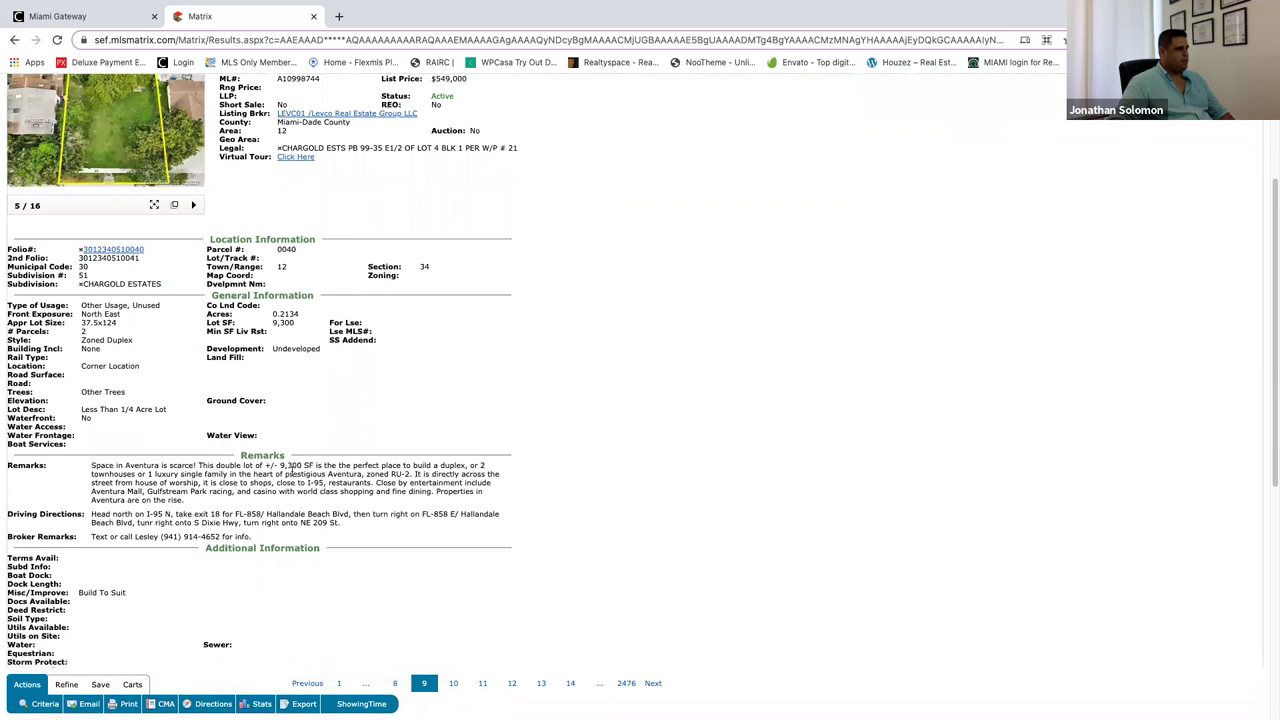
{"action": "scroll", "coordinate": [295, 478], "scroll_direction": "down", "scroll_amount": 1}
{"action": "scroll", "coordinate": [350, 450], "scroll_direction": "up", "scroll_amount": 5}
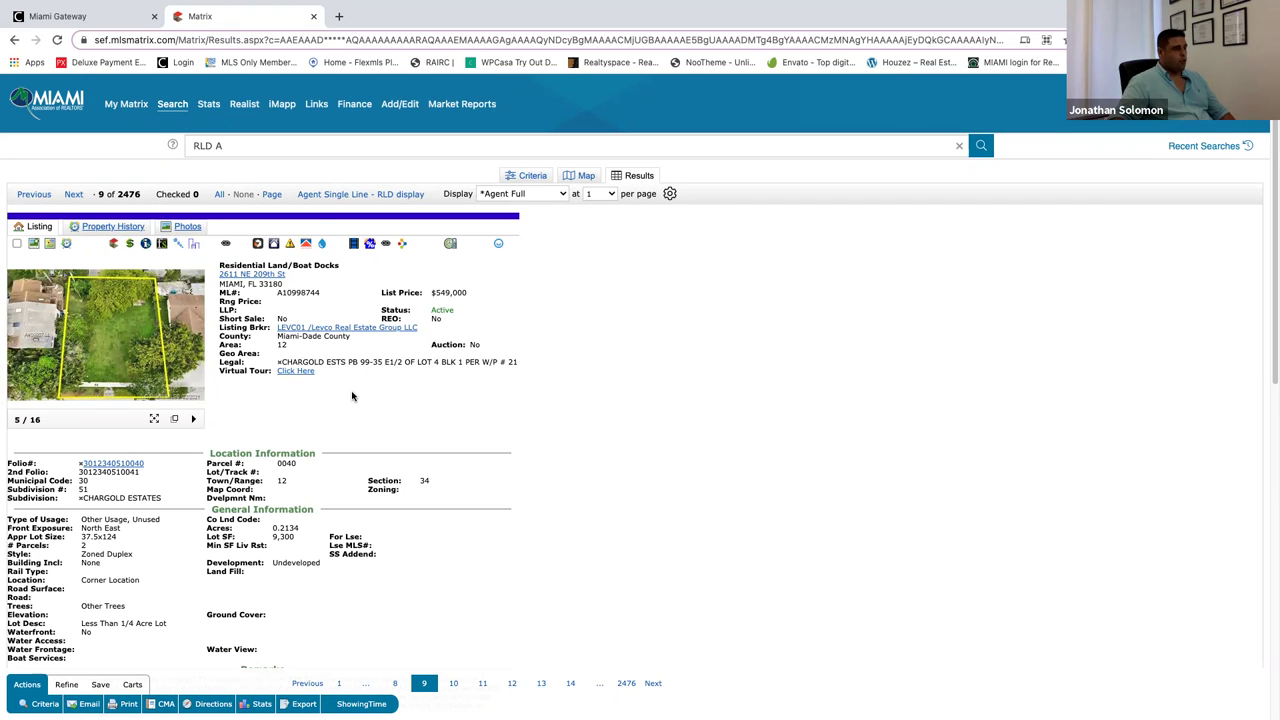
{"action": "scroll", "coordinate": [350, 393], "scroll_direction": "down", "scroll_amount": 1}
{"action": "scroll", "coordinate": [352, 397], "scroll_direction": "down", "scroll_amount": 1}
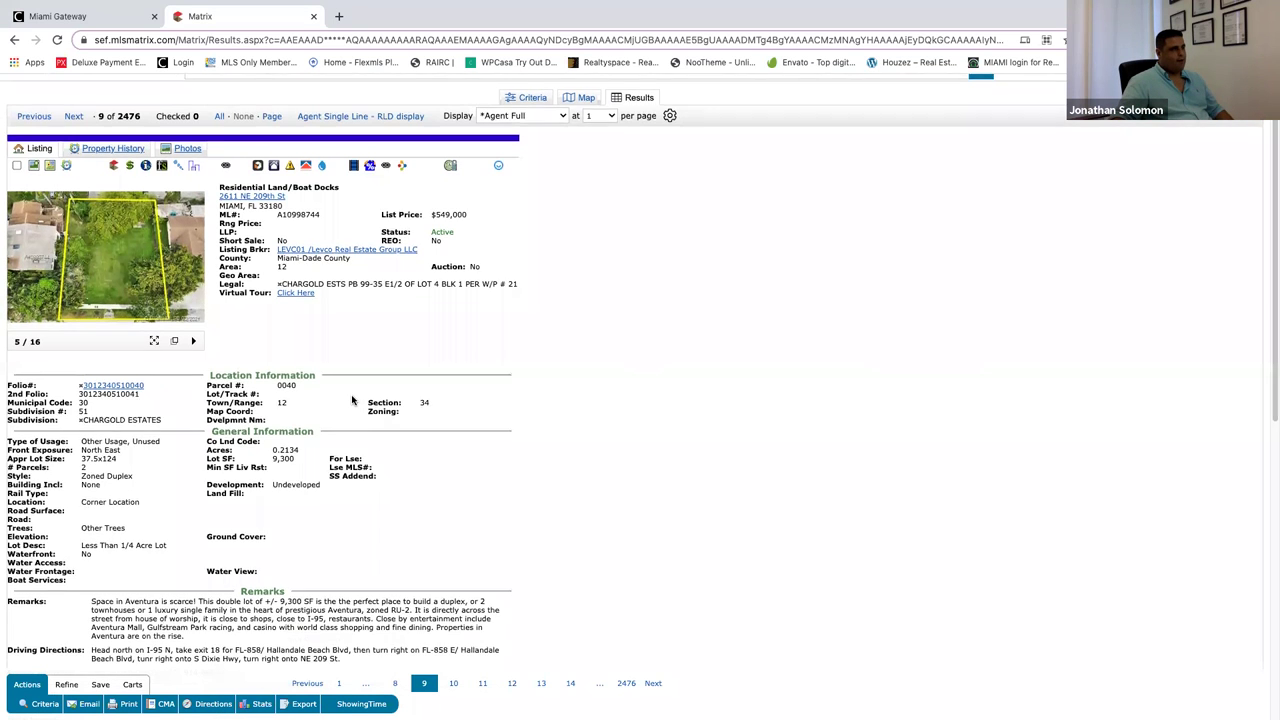
{"action": "scroll", "coordinate": [353, 399], "scroll_direction": "down", "scroll_amount": 1}
{"action": "scroll", "coordinate": [354, 402], "scroll_direction": "down", "scroll_amount": 2}
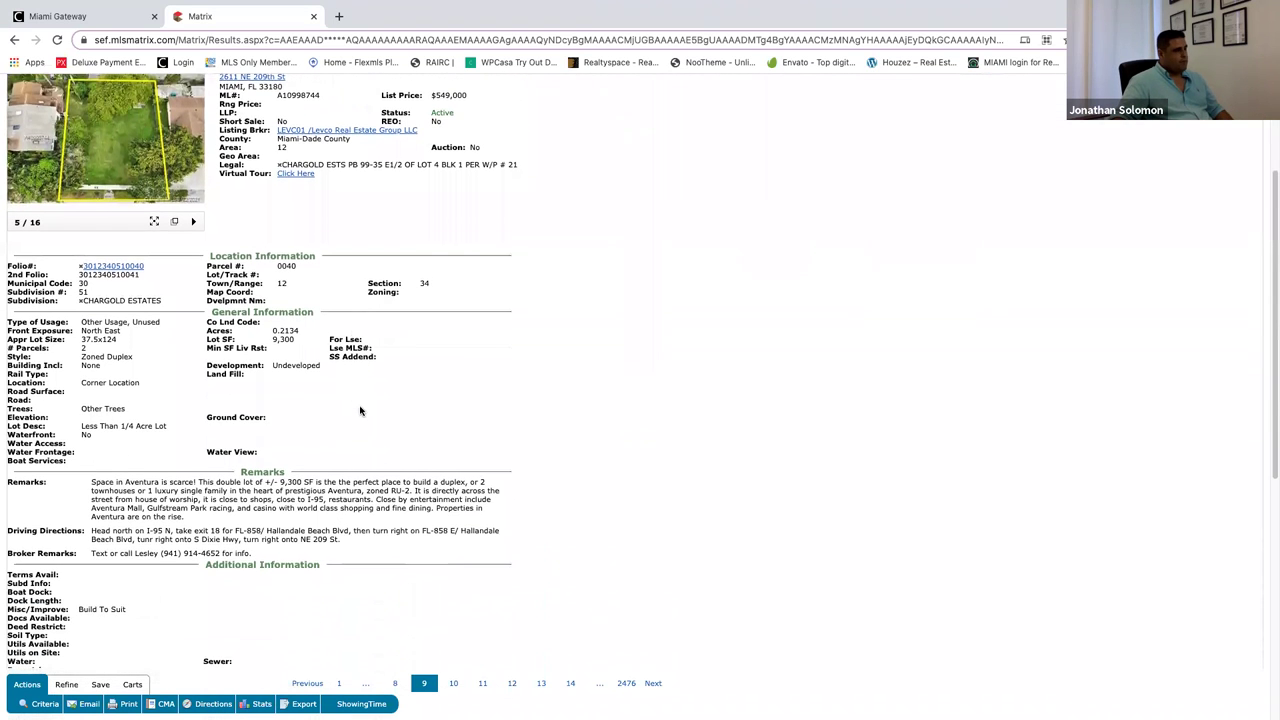
{"action": "scroll", "coordinate": [360, 408], "scroll_direction": "down", "scroll_amount": 1}
{"action": "scroll", "coordinate": [350, 468], "scroll_direction": "down", "scroll_amount": 1}
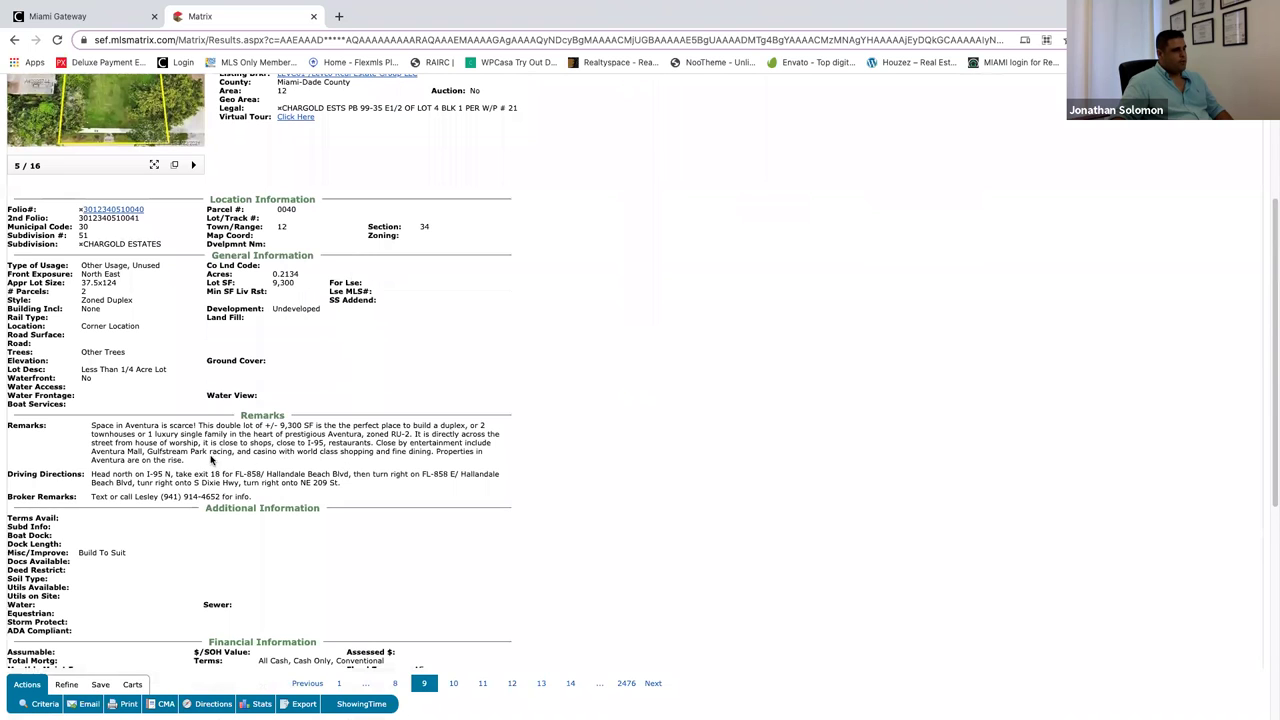
{"action": "scroll", "coordinate": [212, 462], "scroll_direction": "down", "scroll_amount": 1}
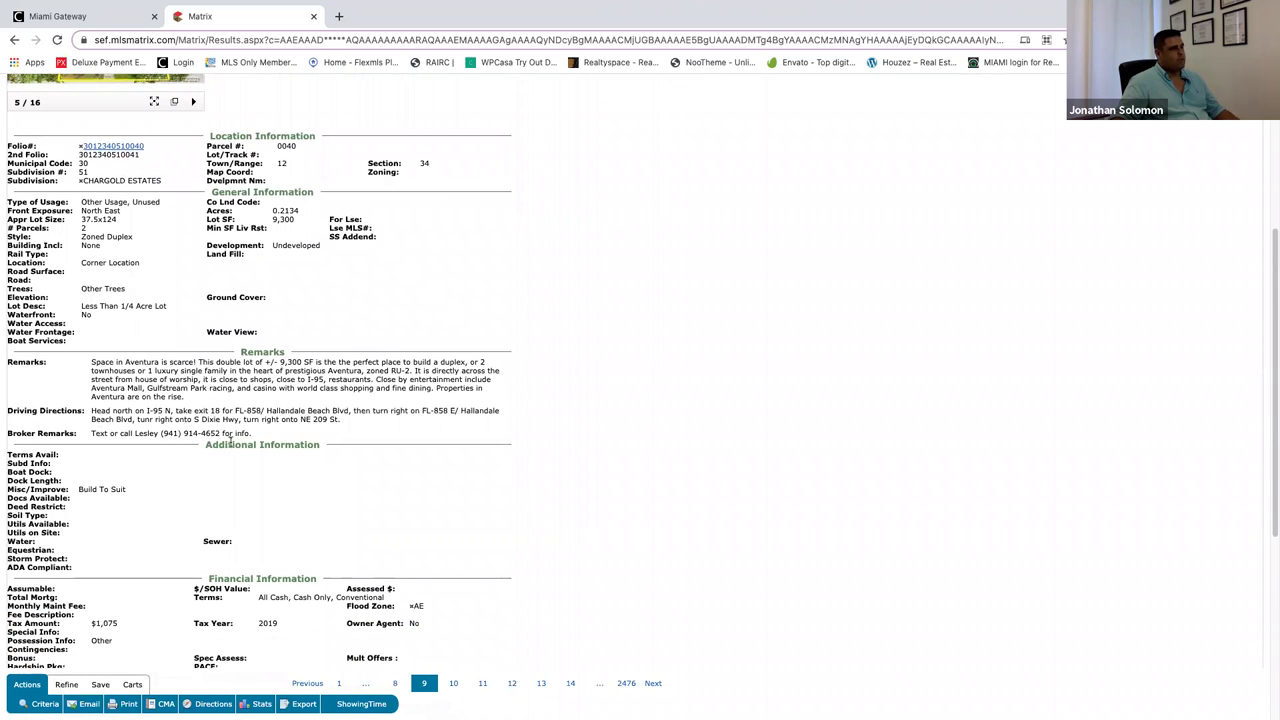
{"action": "scroll", "coordinate": [254, 437], "scroll_direction": "down", "scroll_amount": 1}
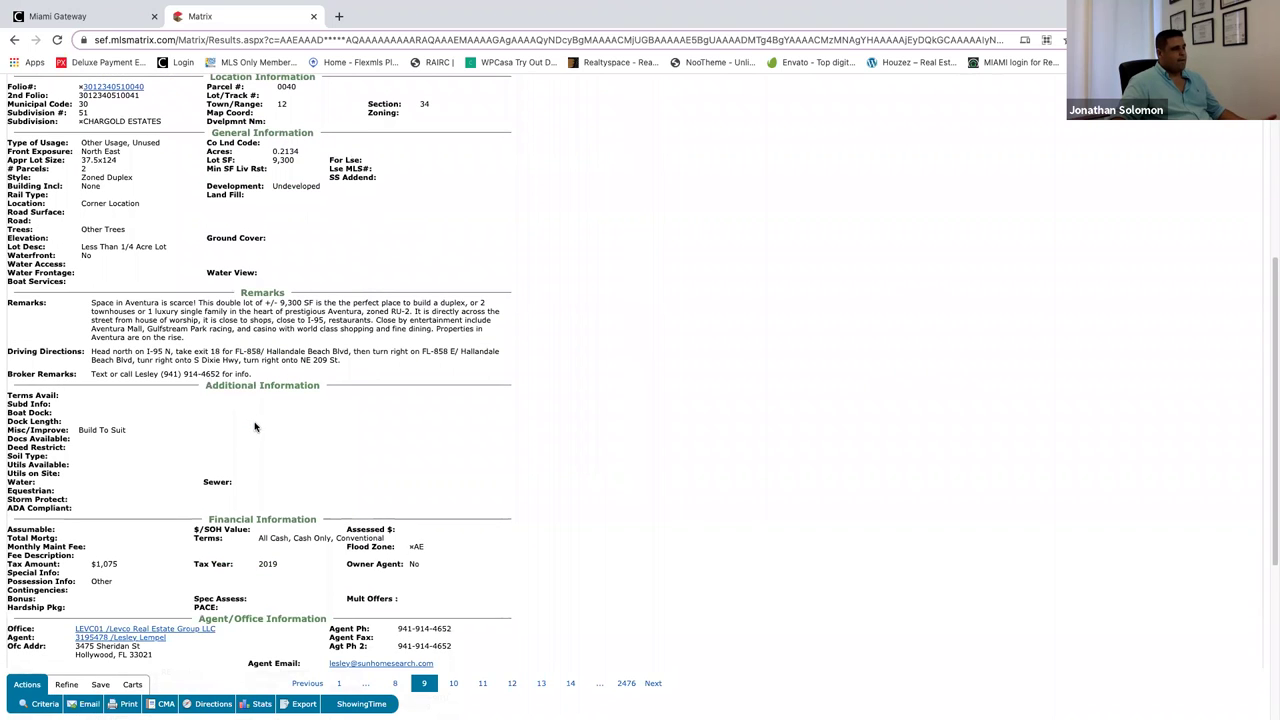
Highlight the land listing's broker remarks and view them alongside the financial and agent/office information.
{"action": "left_click_drag", "start_coordinate": [250, 374], "coordinate": [109, 367]}
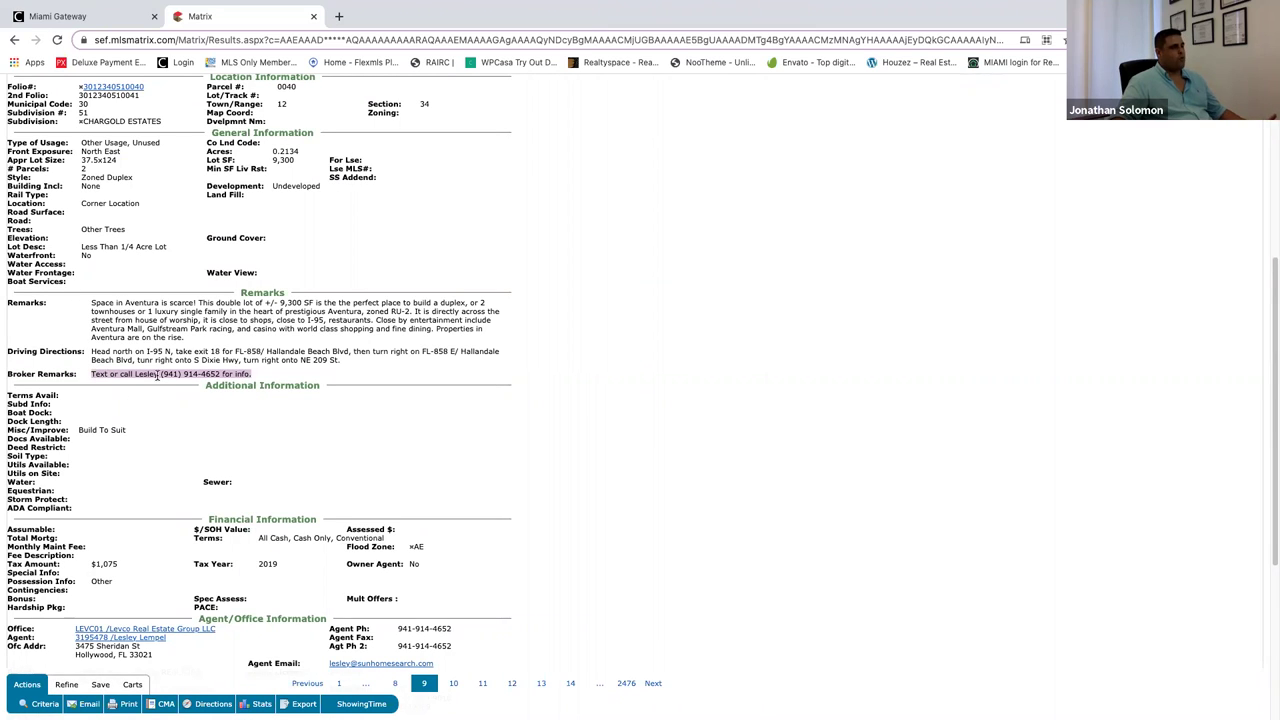
{"action": "scroll", "coordinate": [487, 441], "scroll_direction": "down", "scroll_amount": 2}
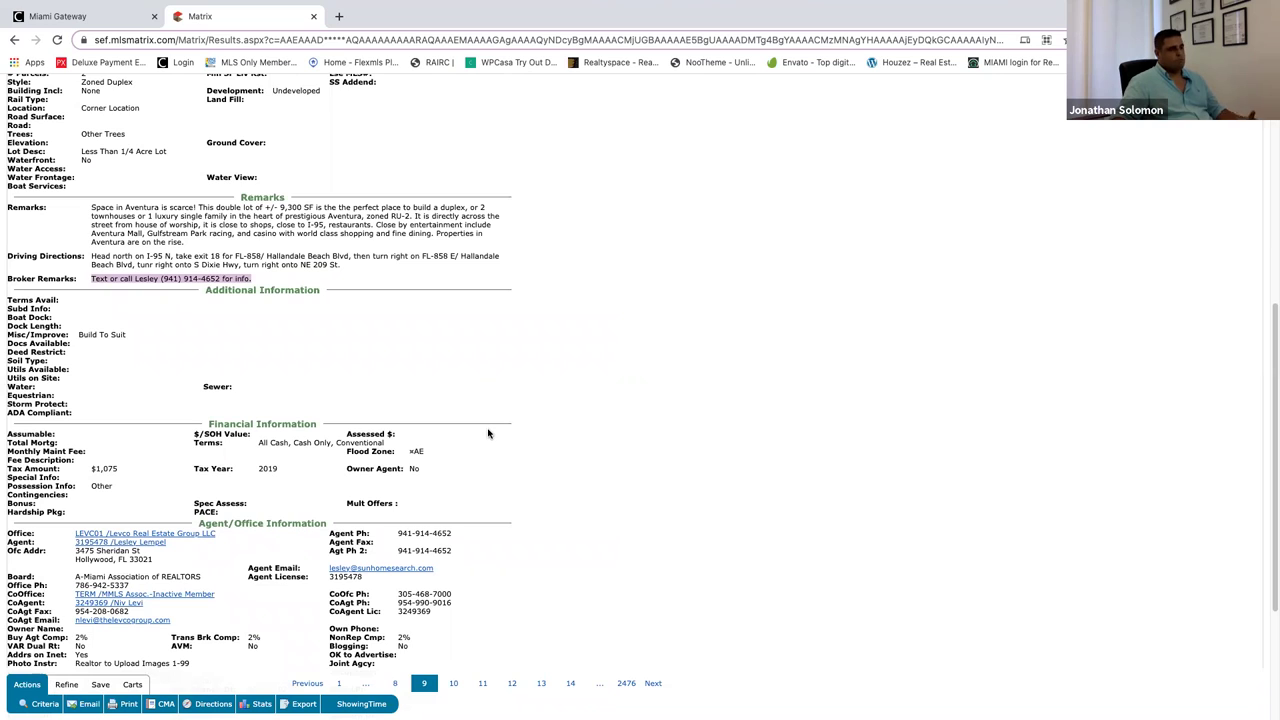
{"action": "left_click", "coordinate": [239, 277]}
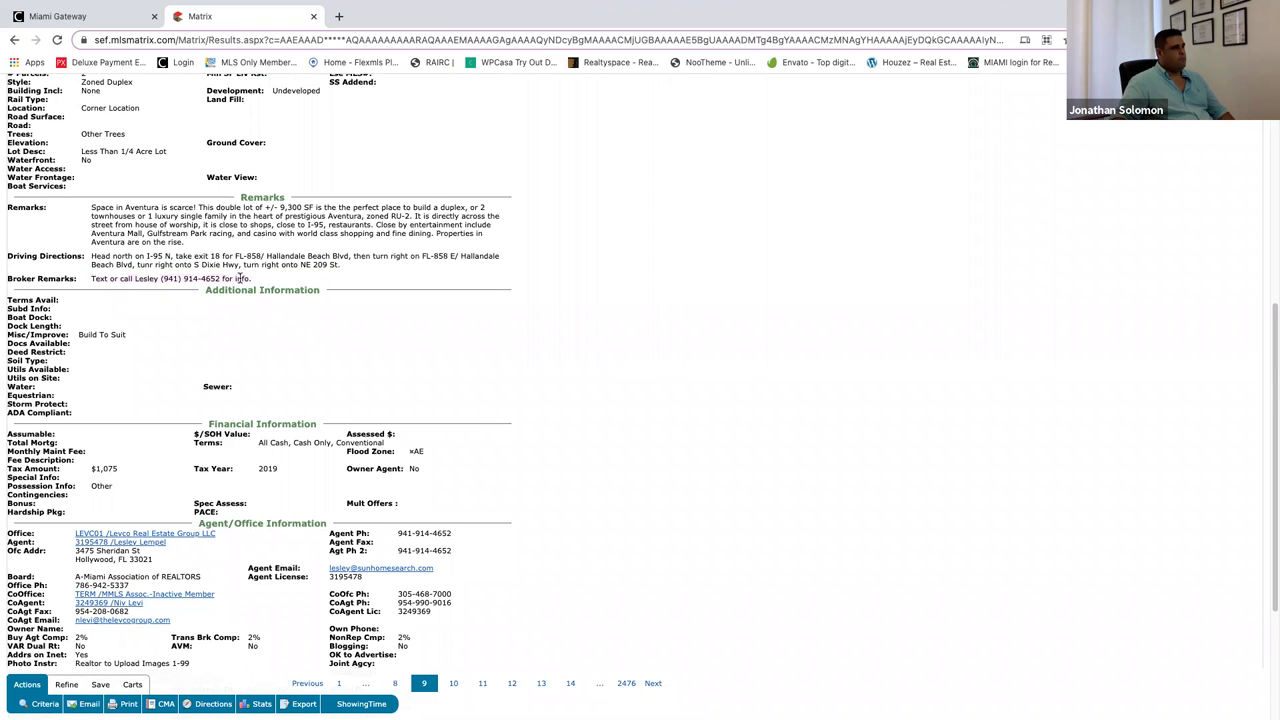
{"action": "left_click_drag", "start_coordinate": [251, 279], "coordinate": [92, 280]}
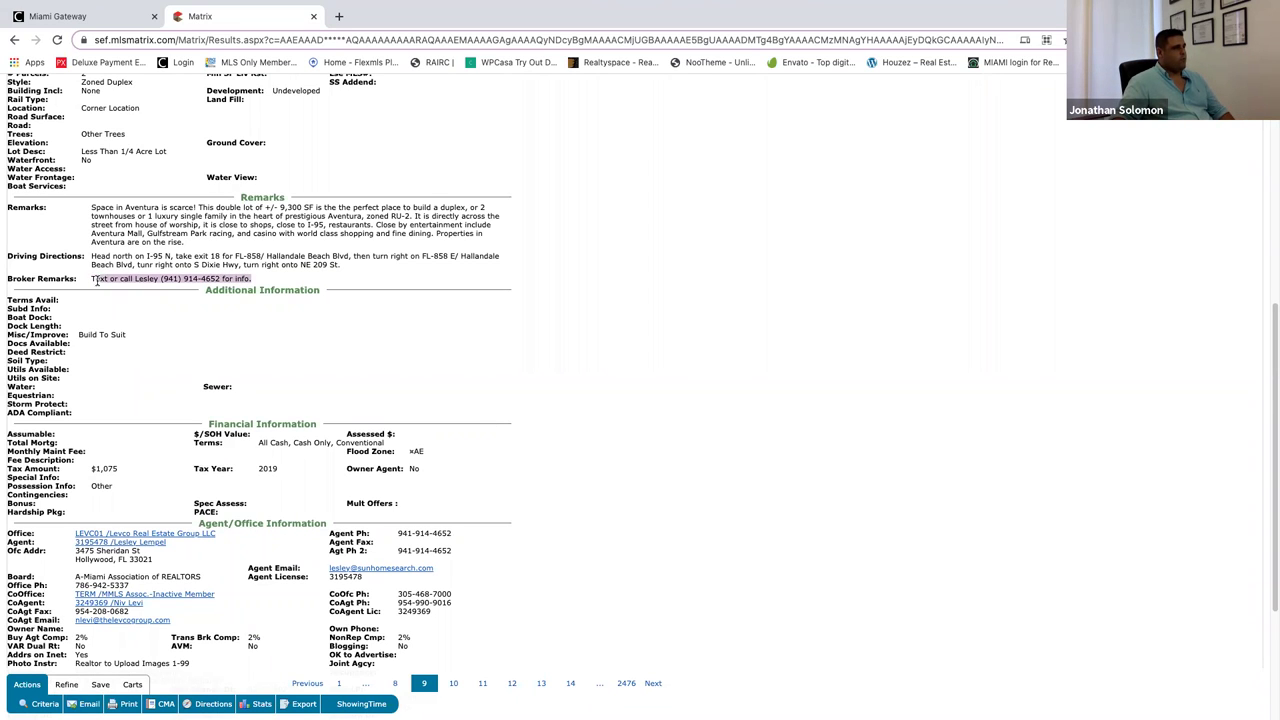
{"action": "left_click", "coordinate": [40, 282]}
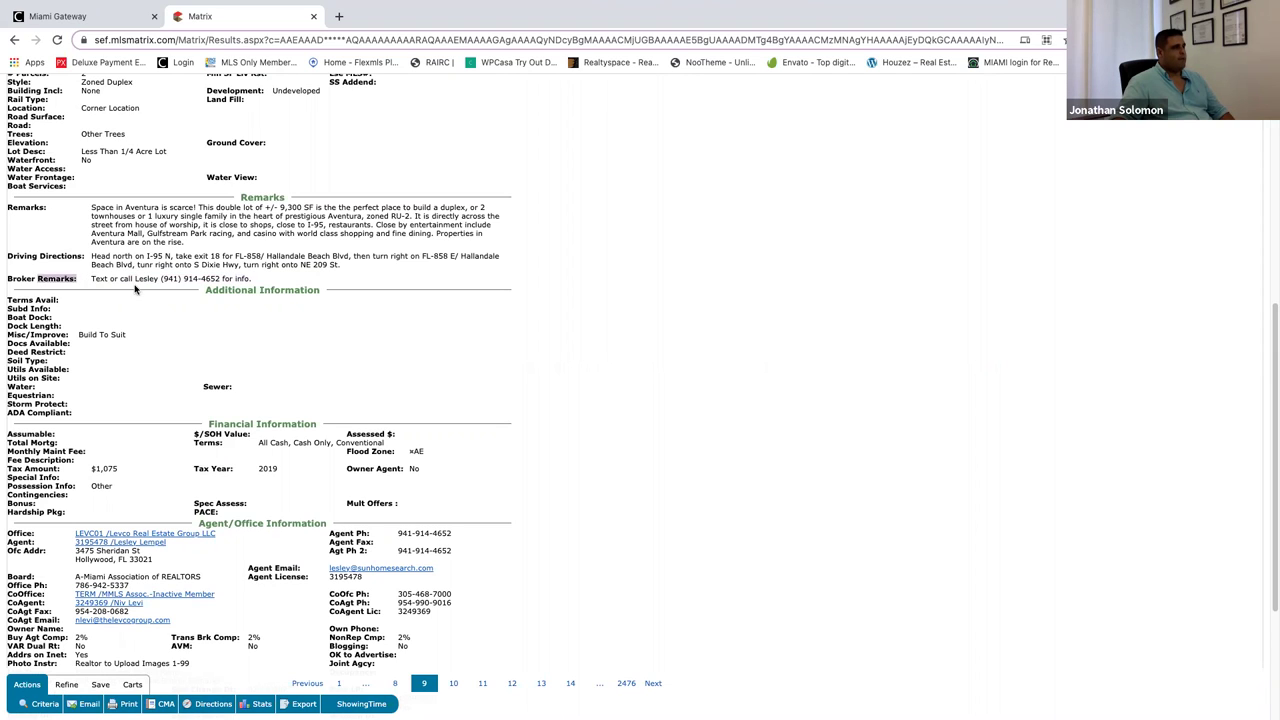
{"action": "left_click_drag", "start_coordinate": [90, 280], "coordinate": [252, 279]}
{"action": "scroll", "coordinate": [350, 300], "scroll_direction": "up", "scroll_amount": 1}
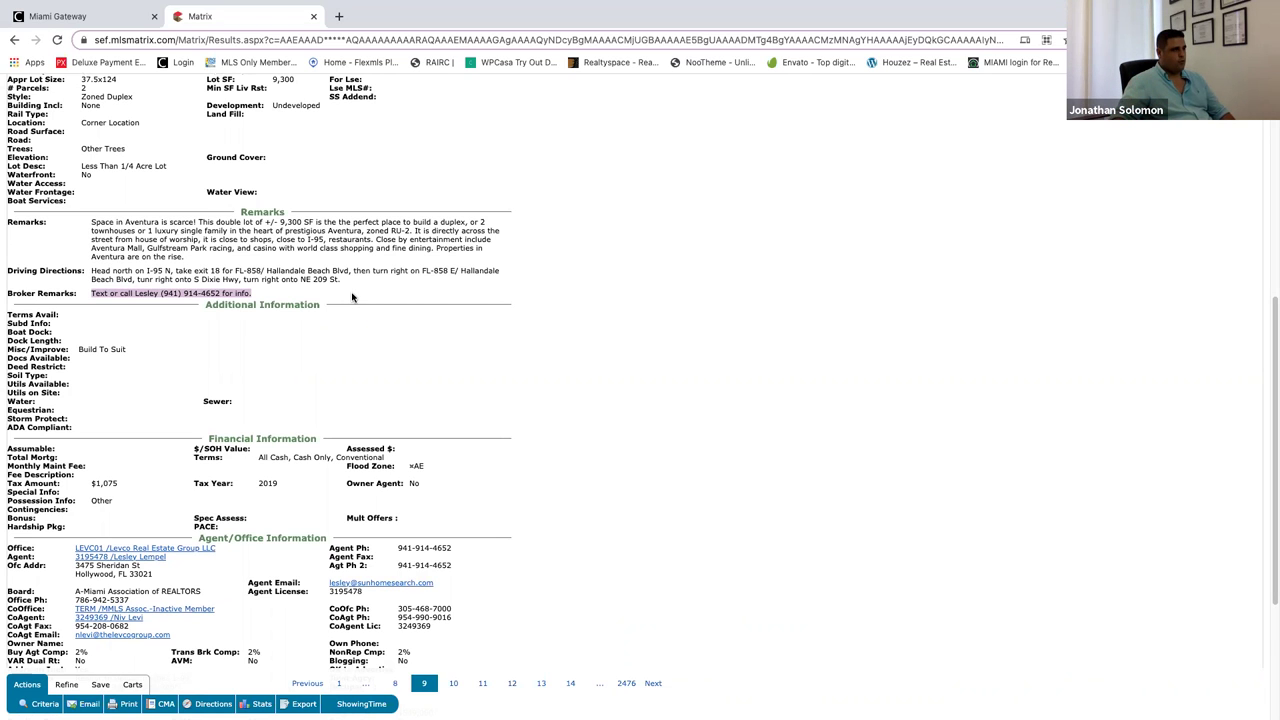
Read the rest of the land listing, from its financial and agent/office information down to the internet remarks.
{"action": "scroll", "coordinate": [351, 305], "scroll_direction": "down", "scroll_amount": 2}
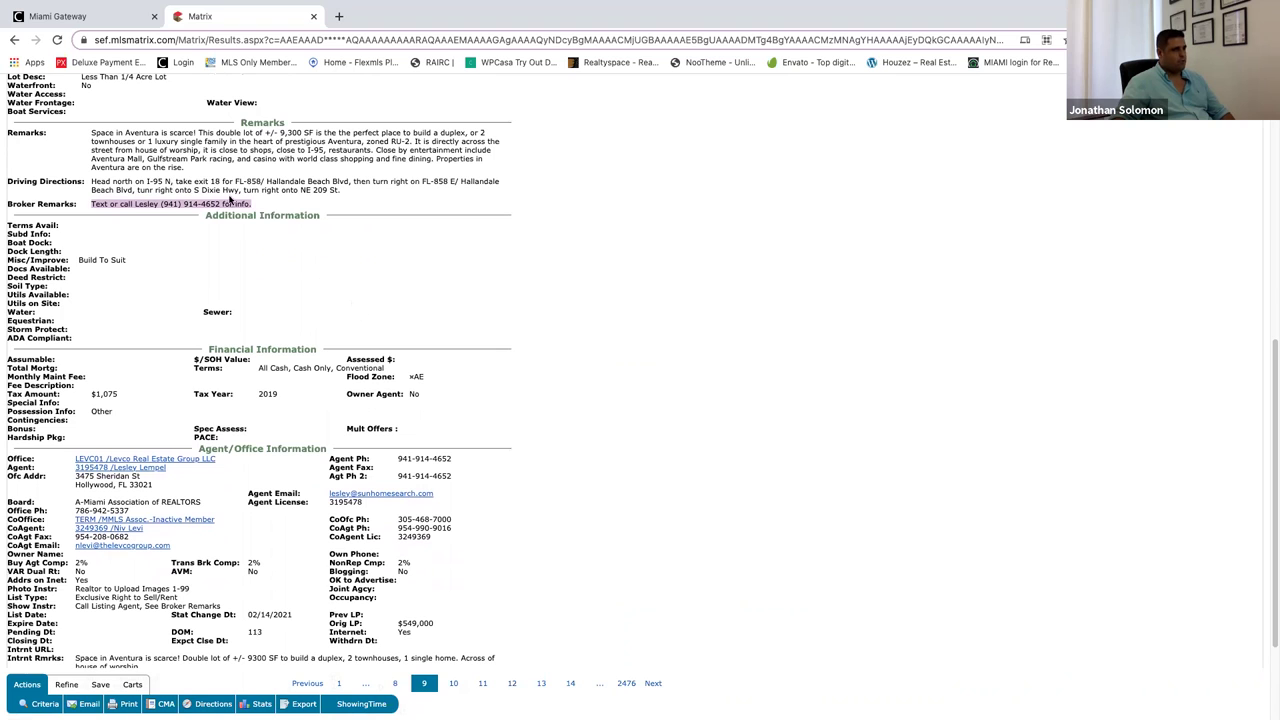
{"action": "scroll", "coordinate": [351, 306], "scroll_direction": "down", "scroll_amount": 2}
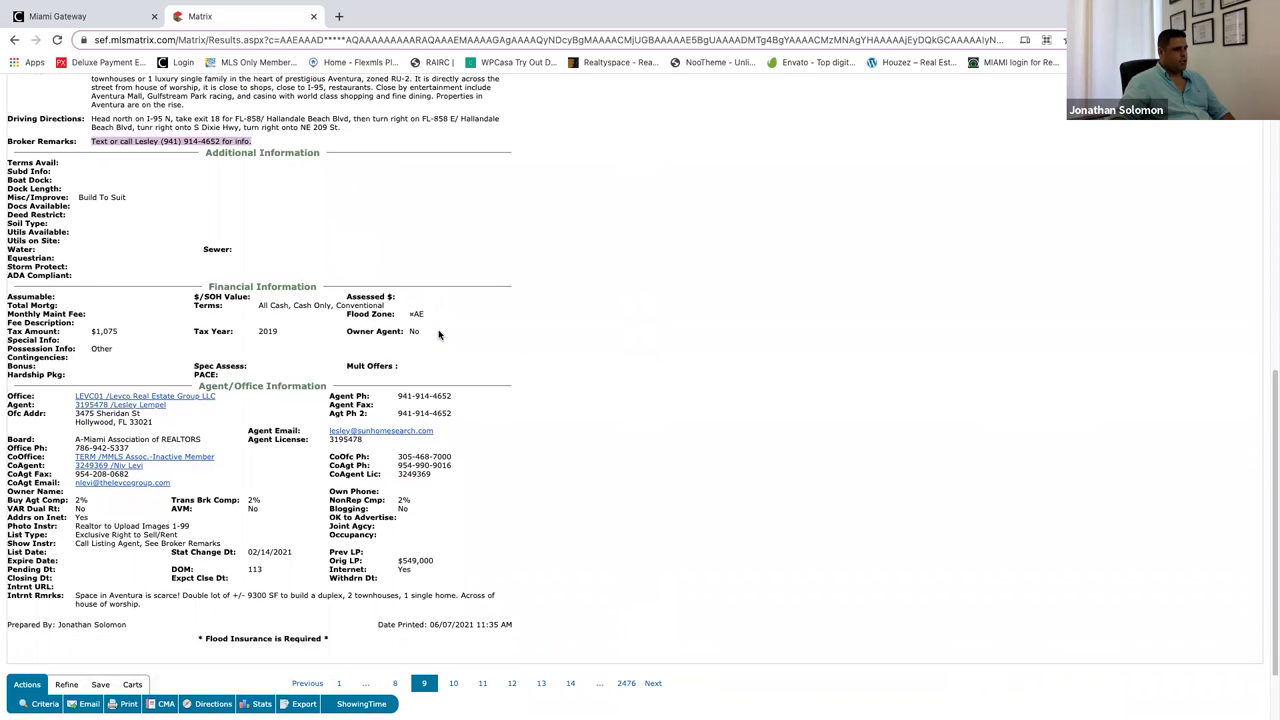
{"action": "scroll", "coordinate": [222, 398], "scroll_direction": "down", "scroll_amount": 3}
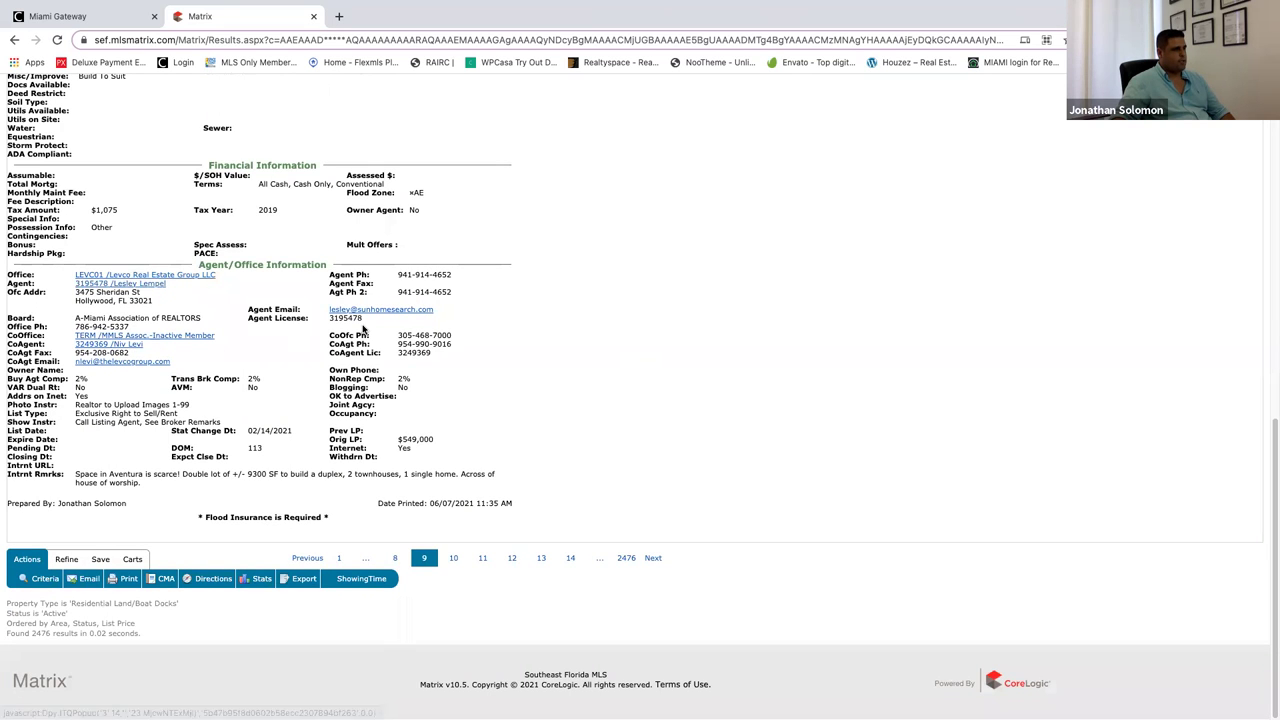
Start a CLD Land-Comm/Bus/Agr/Indust search and show its active matches on the map.
{"action": "scroll", "coordinate": [300, 300], "scroll_direction": "up", "scroll_amount": 10}
{"action": "mouse_move", "coordinate": [180, 105]}
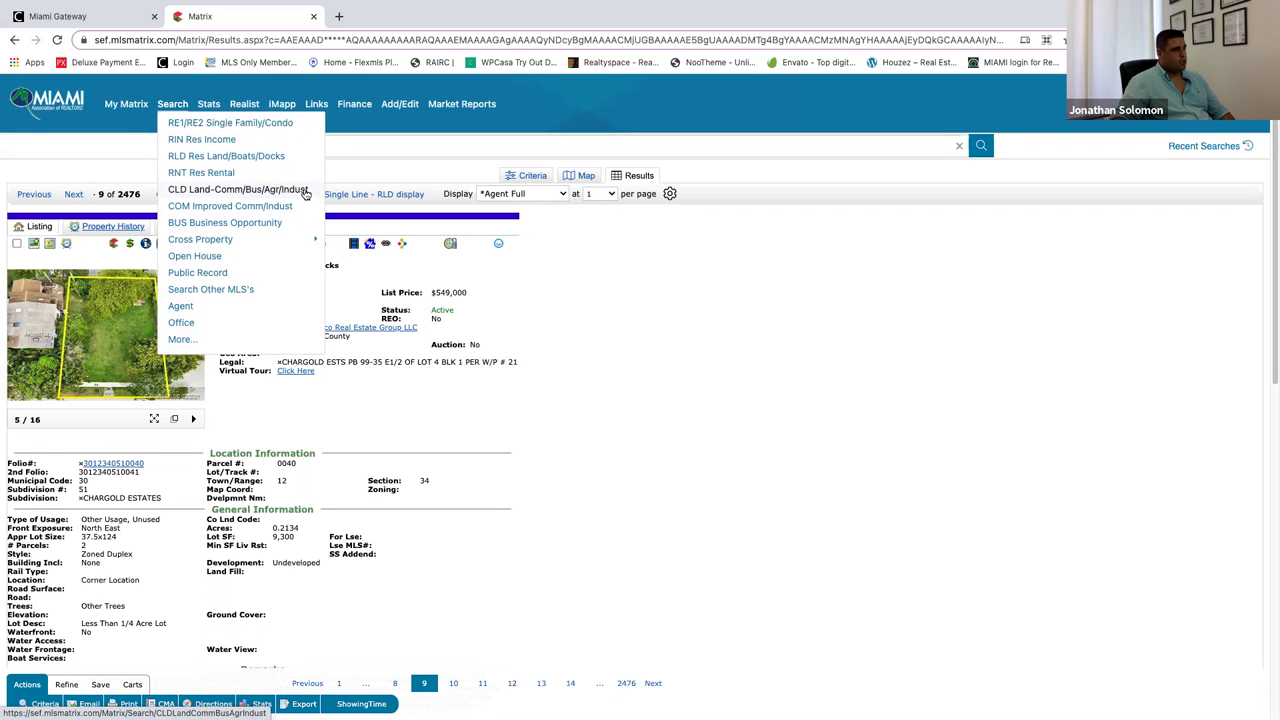
{"action": "left_click", "coordinate": [306, 192]}
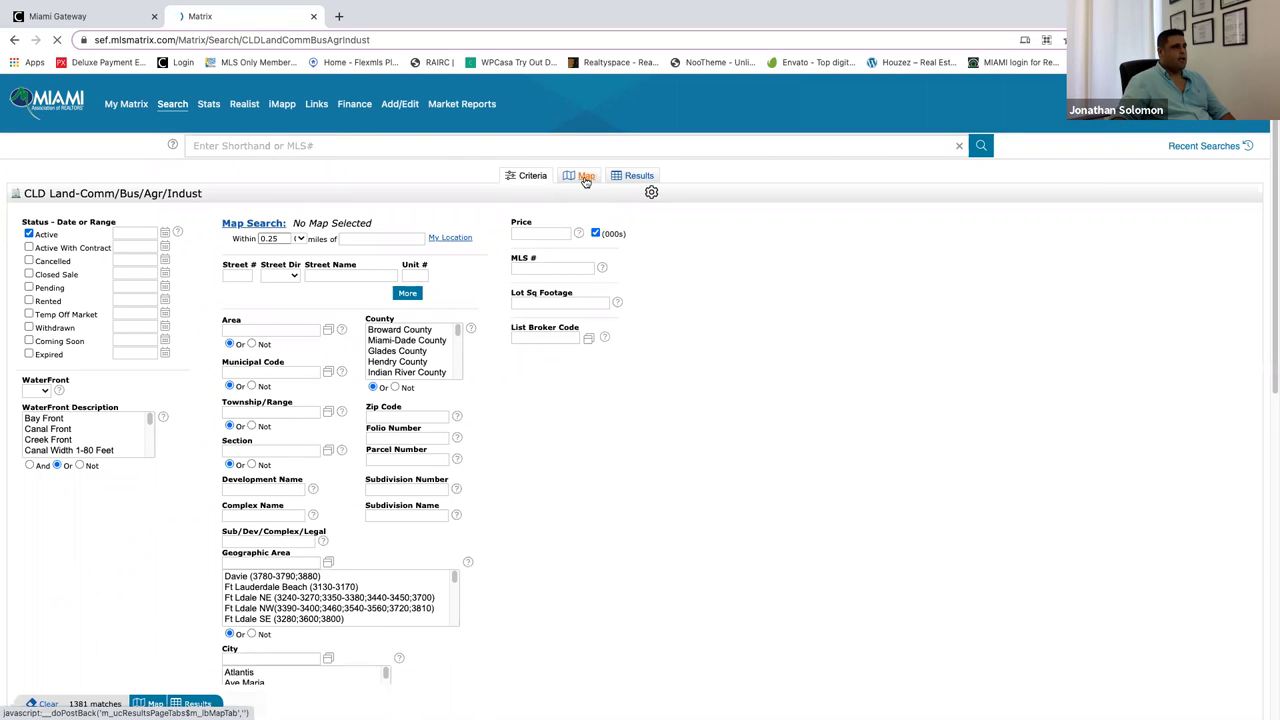
{"action": "left_click", "coordinate": [587, 176]}
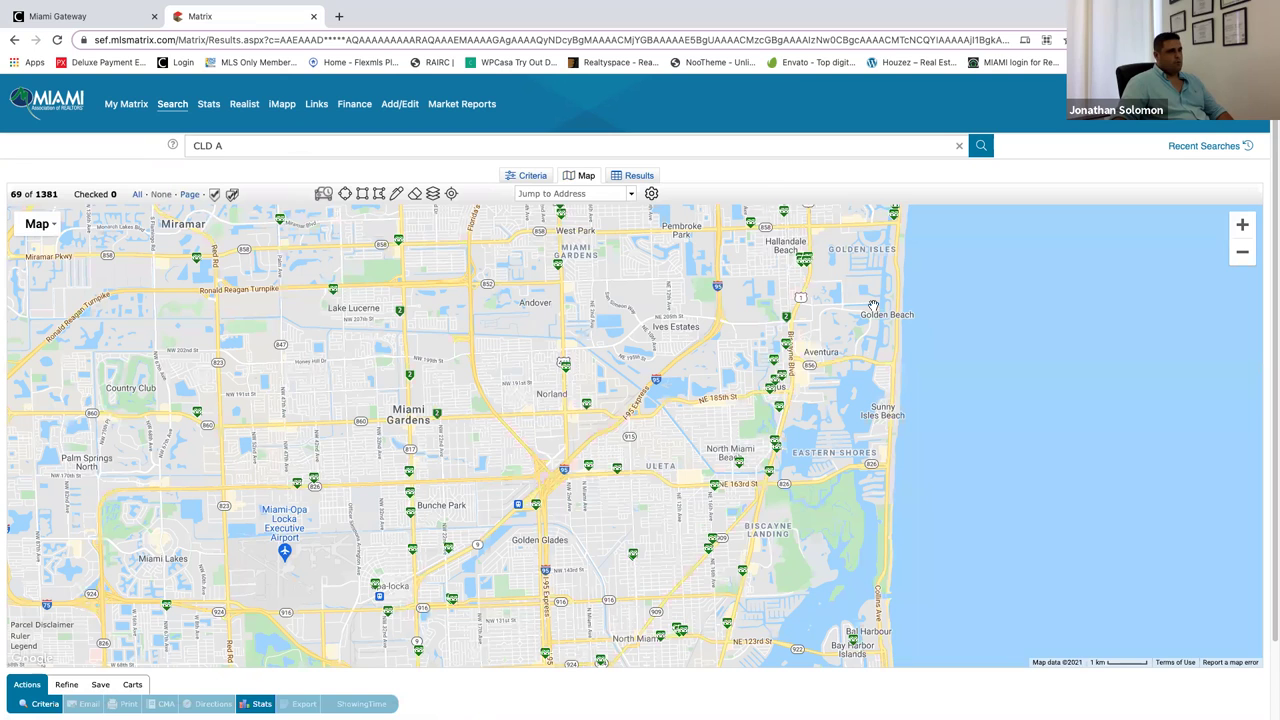
Preview the Dixie Highway listings on the map, then open the $20,000,000 commercial land listing in Hallandale Beach.
{"action": "left_click", "coordinate": [788, 320]}
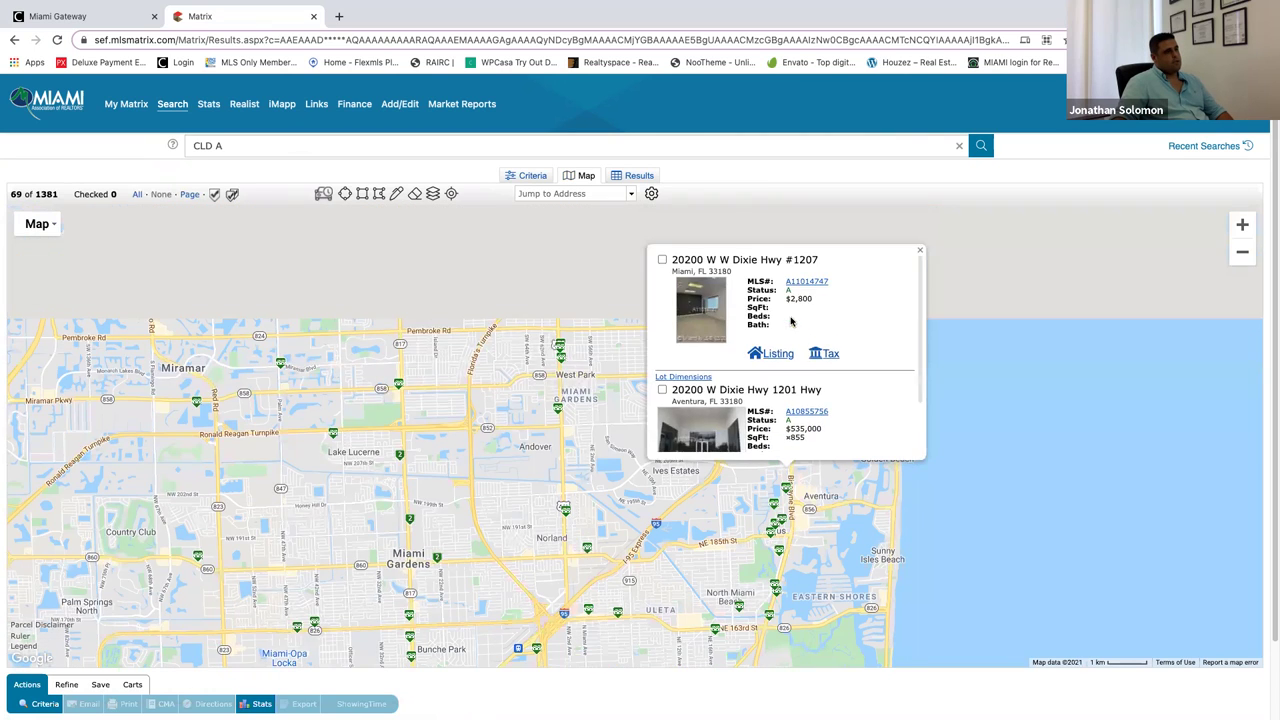
{"action": "mouse_move", "coordinate": [805, 410]}
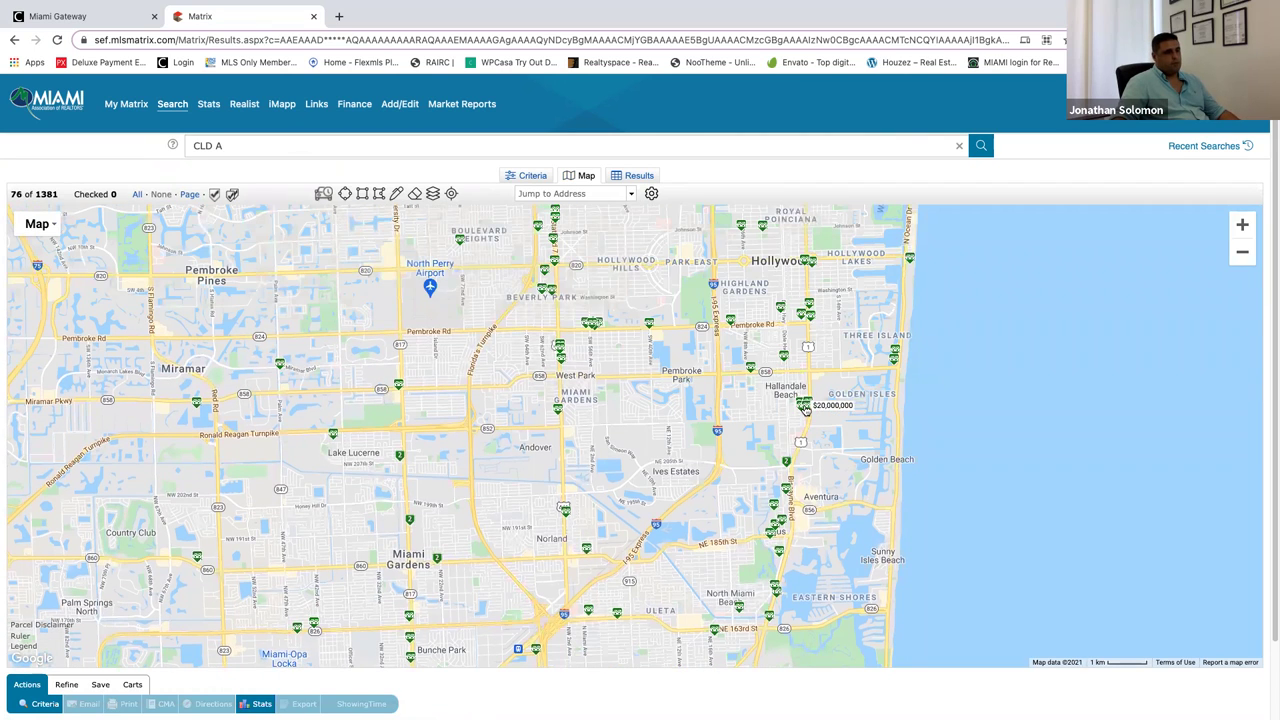
{"action": "left_click", "coordinate": [805, 410]}
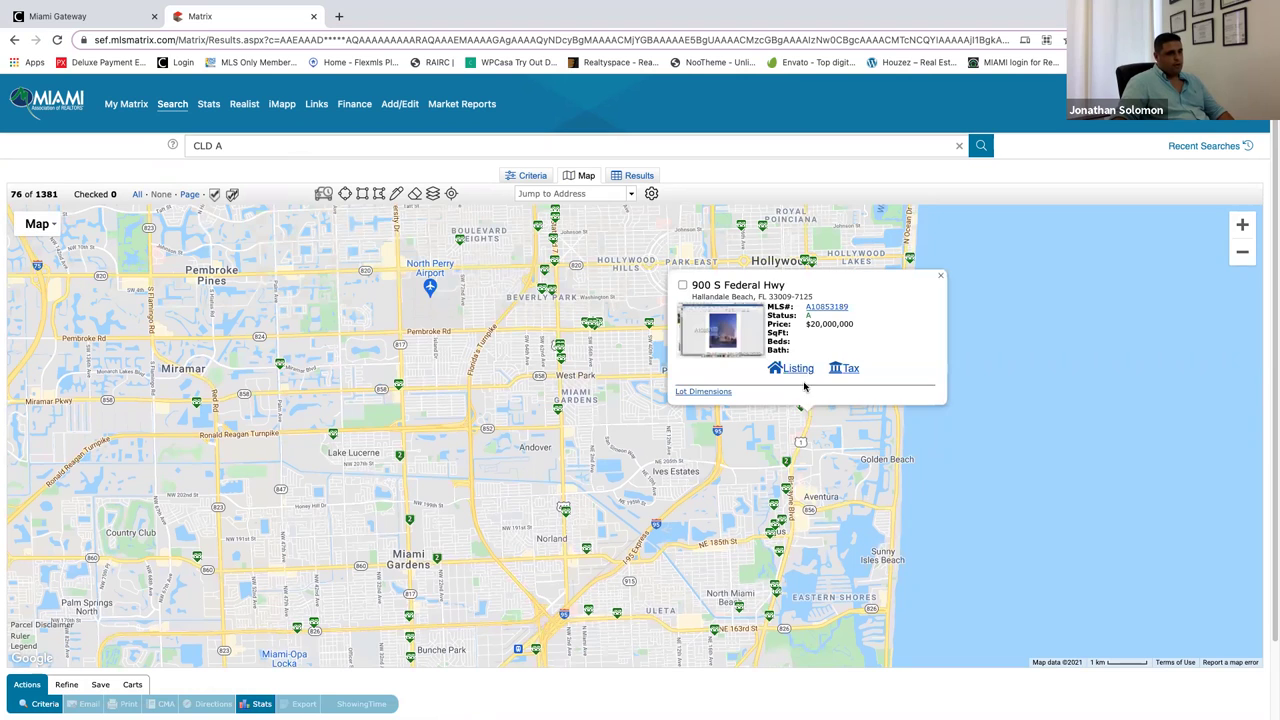
{"action": "left_click", "coordinate": [836, 308]}
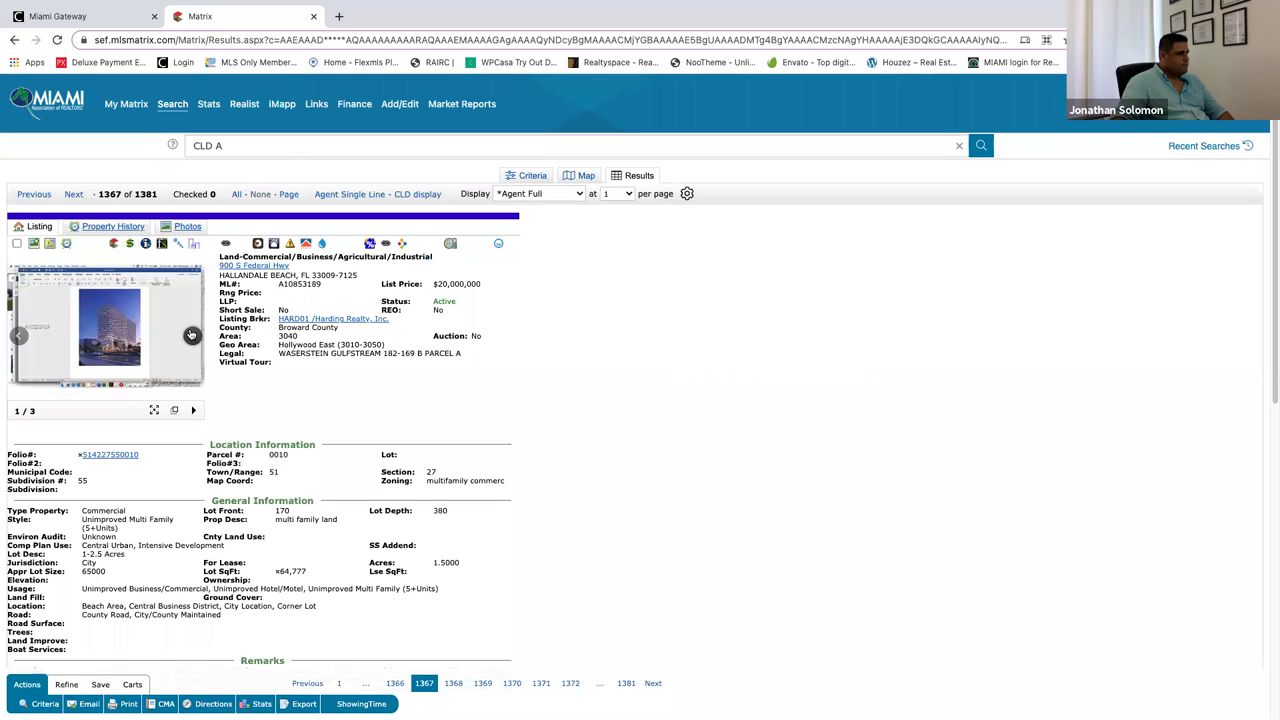
Browse the commercial land listing's photos back and forth, ending on the aerial site image.
{"action": "left_click", "coordinate": [193, 336]}
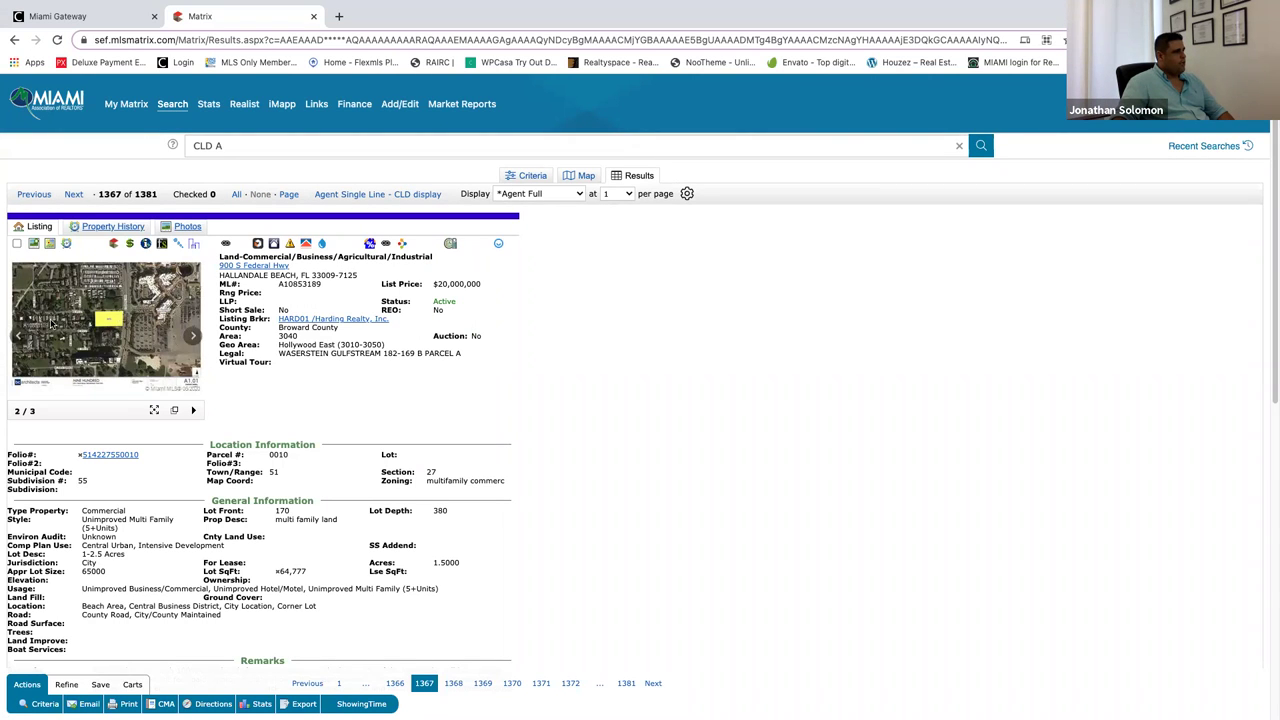
{"action": "left_click", "coordinate": [18, 337]}
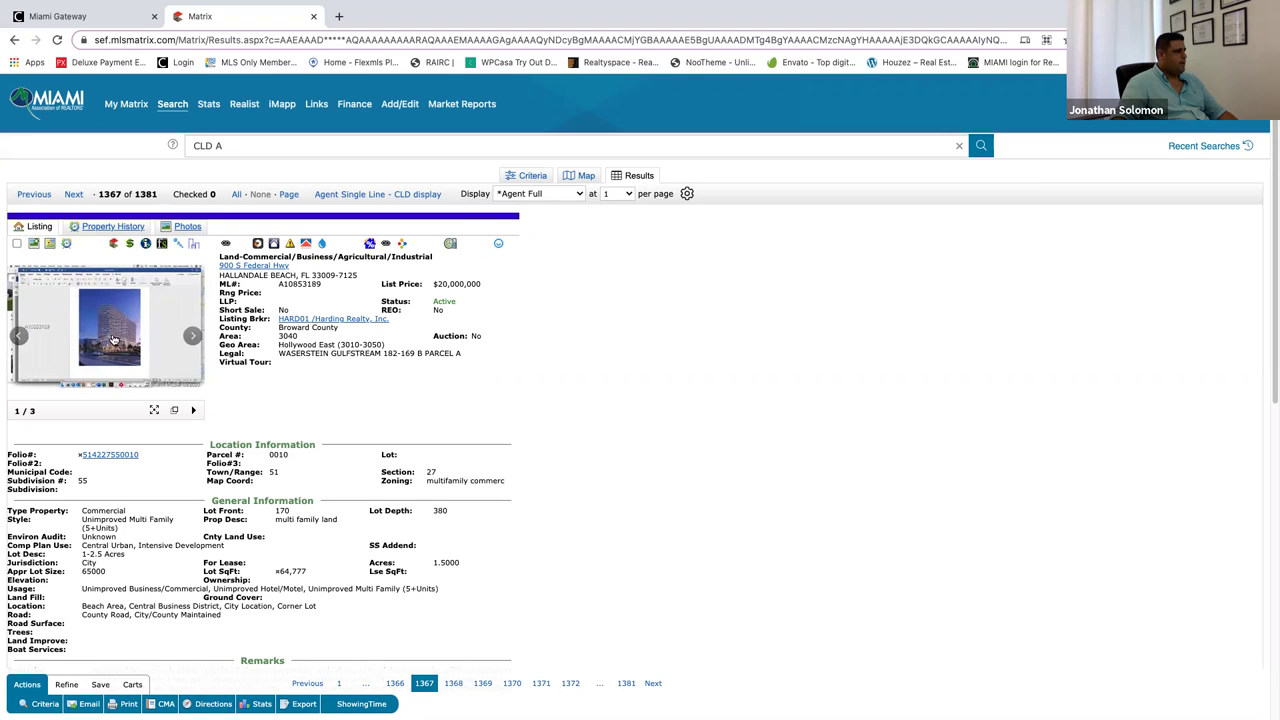
{"action": "mouse_move", "coordinate": [201, 343]}
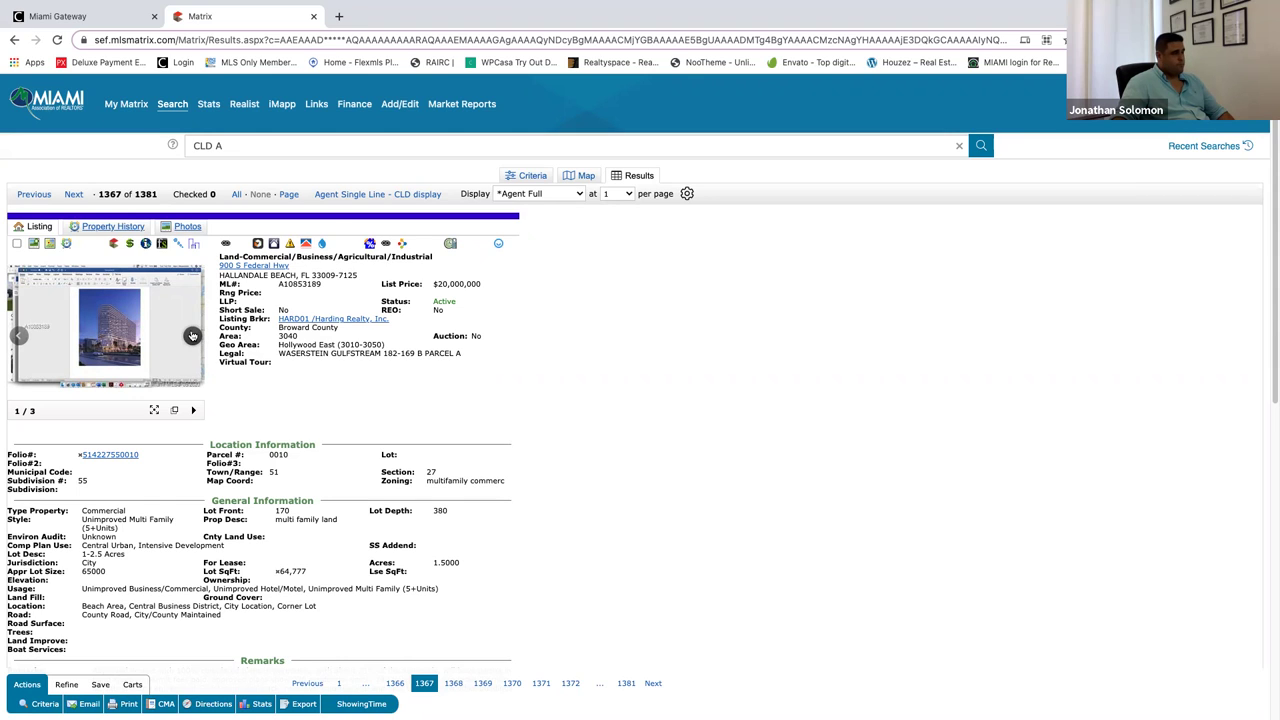
{"action": "left_click", "coordinate": [192, 336]}
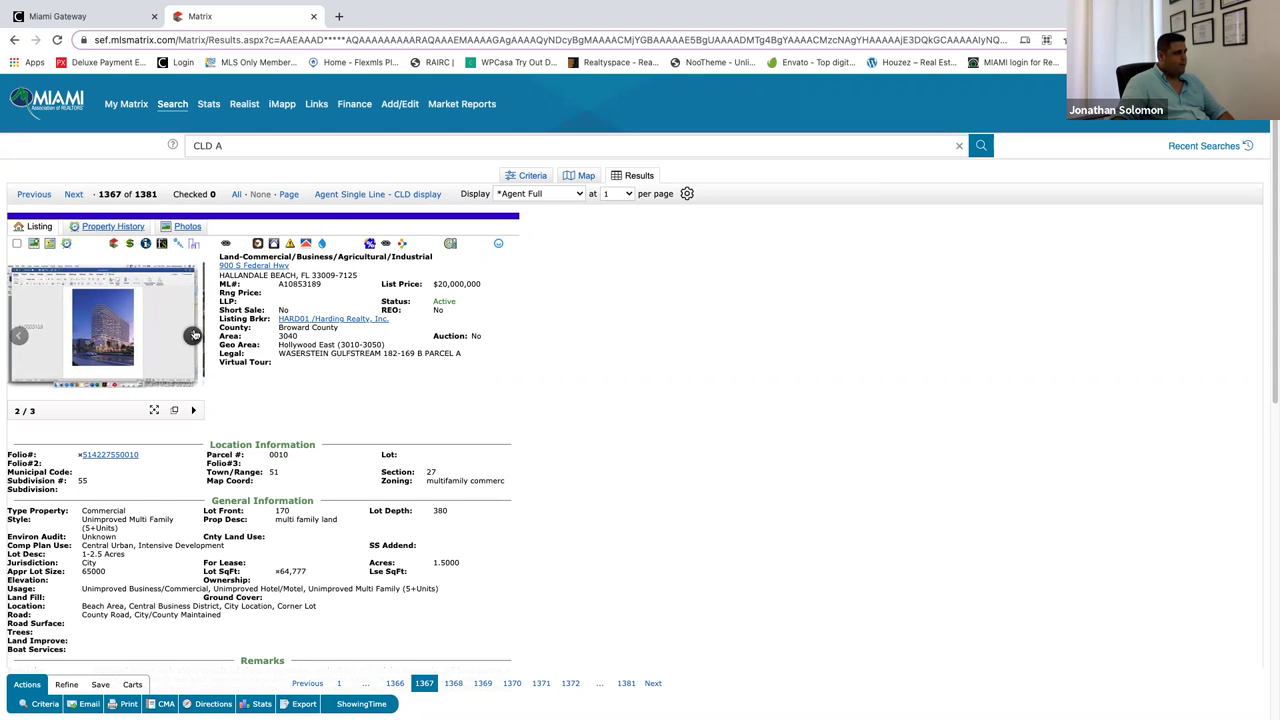
{"action": "left_click", "coordinate": [192, 336]}
{"action": "left_click", "coordinate": [192, 336]}
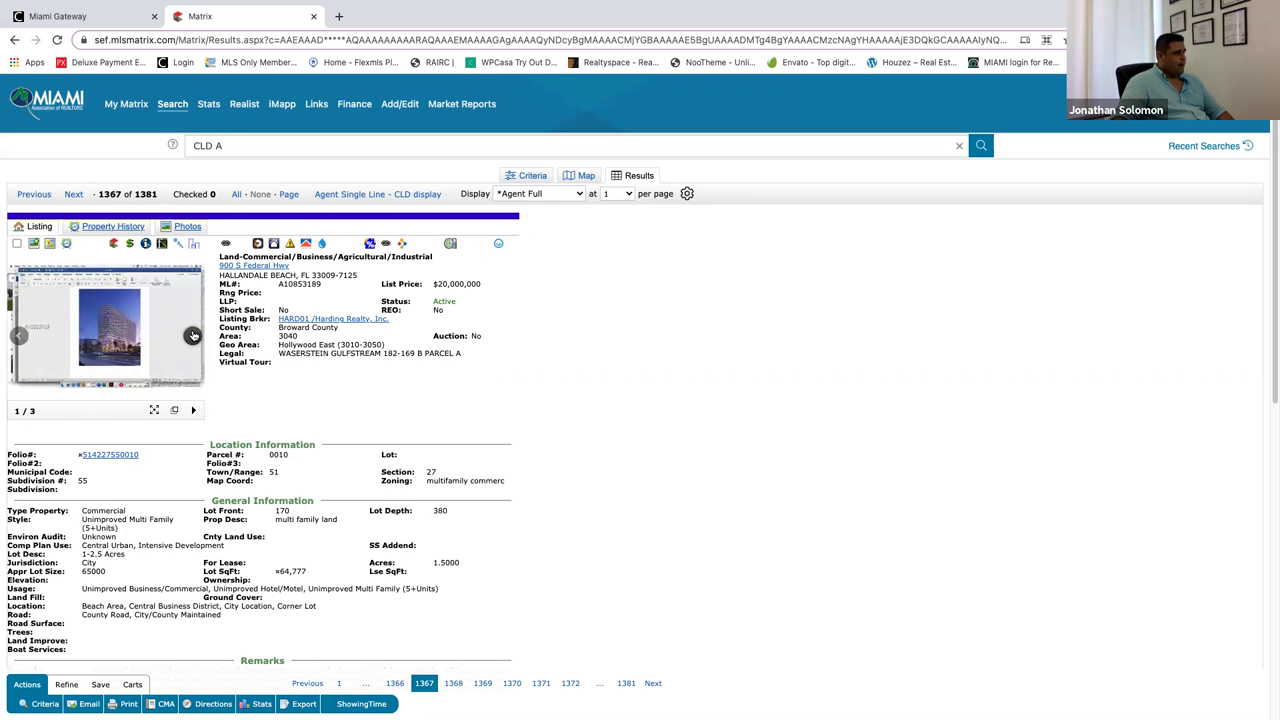
{"action": "left_click", "coordinate": [192, 336]}
Read the commercial land listing's general information, remarks, driving directions, available documents, and financial and agent/office details.
{"action": "scroll", "coordinate": [290, 382], "scroll_direction": "down", "scroll_amount": 2}
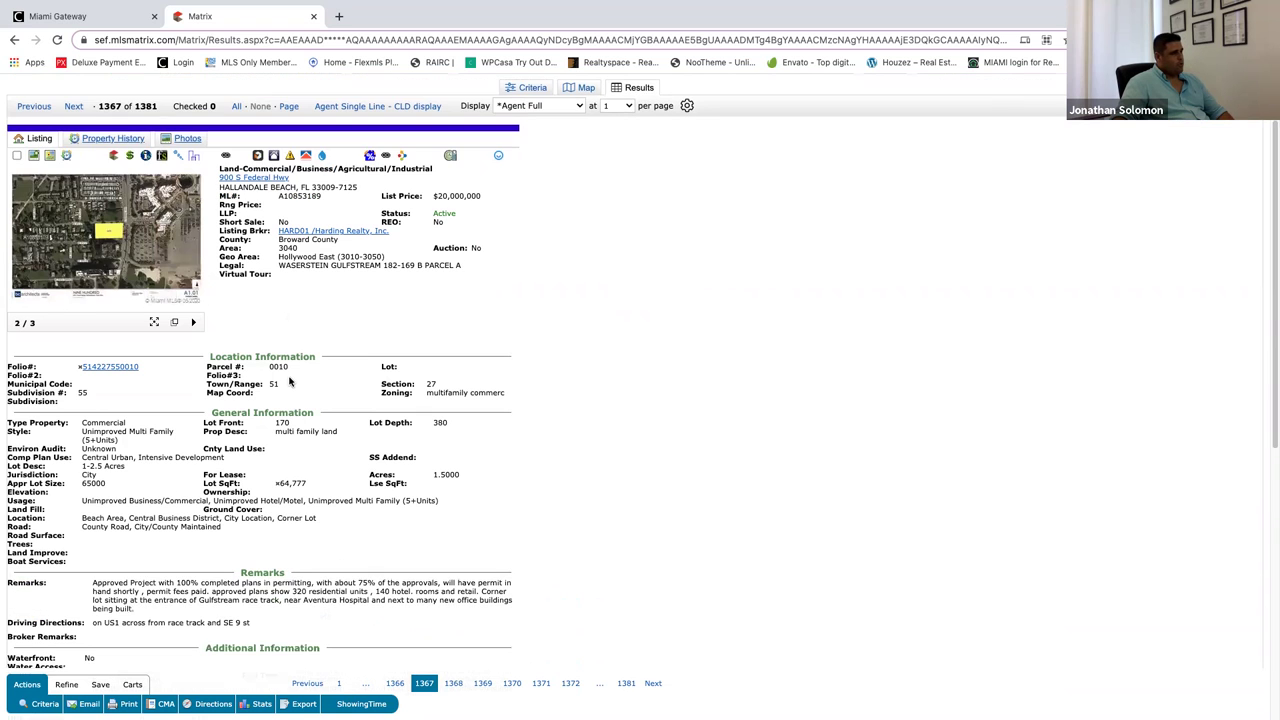
{"action": "scroll", "coordinate": [290, 381], "scroll_direction": "down", "scroll_amount": 5}
{"action": "scroll", "coordinate": [290, 381], "scroll_direction": "down", "scroll_amount": 3}
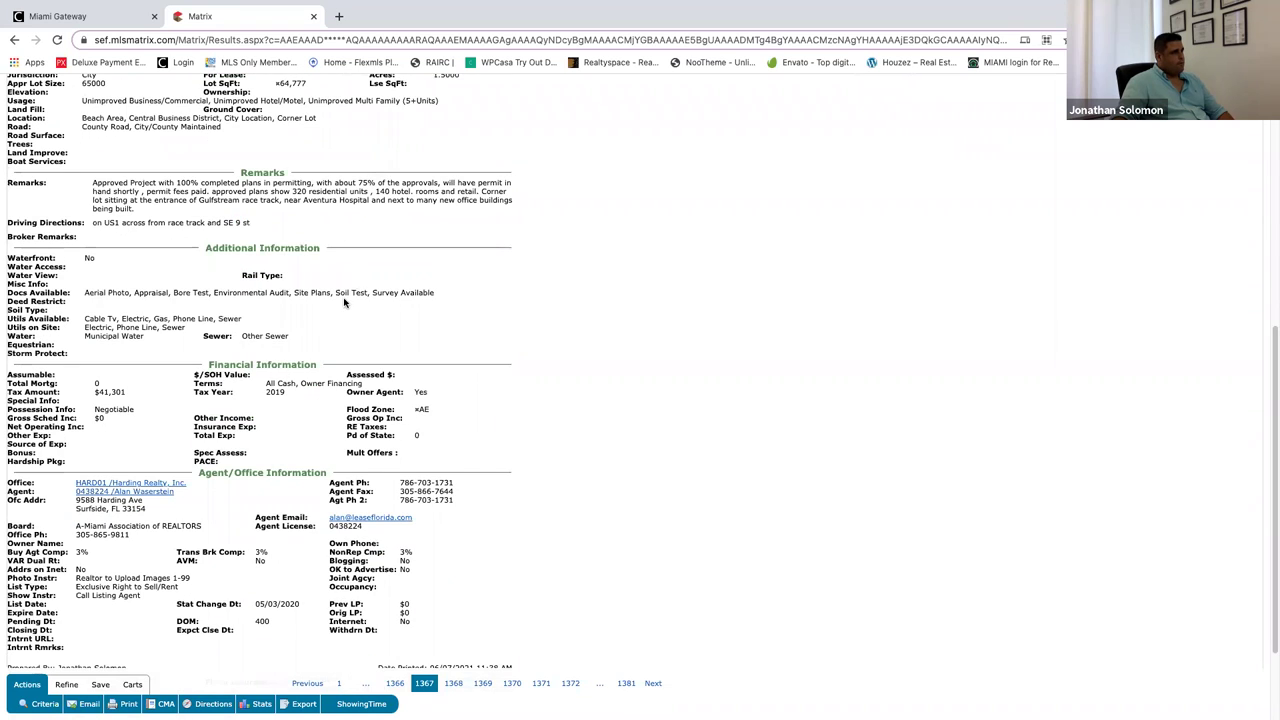
{"action": "scroll", "coordinate": [347, 305], "scroll_direction": "down", "scroll_amount": 3}
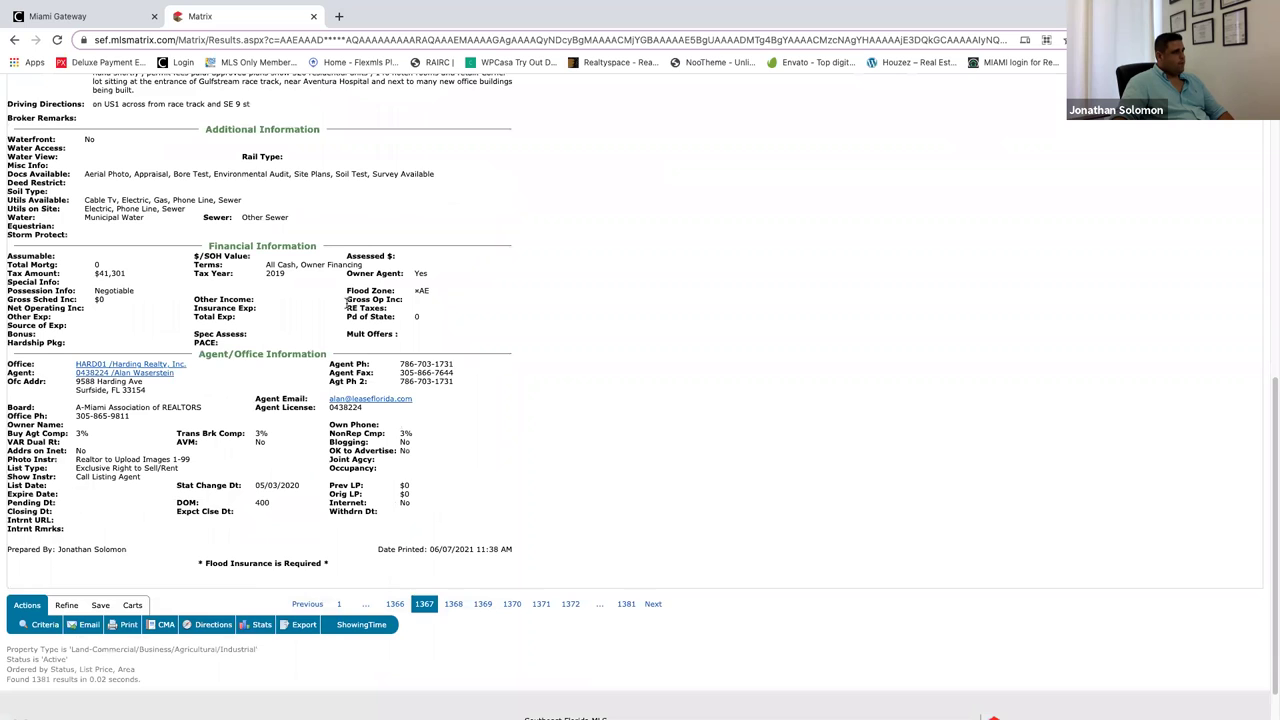
{"action": "scroll", "coordinate": [414, 322], "scroll_direction": "up", "scroll_amount": 10}
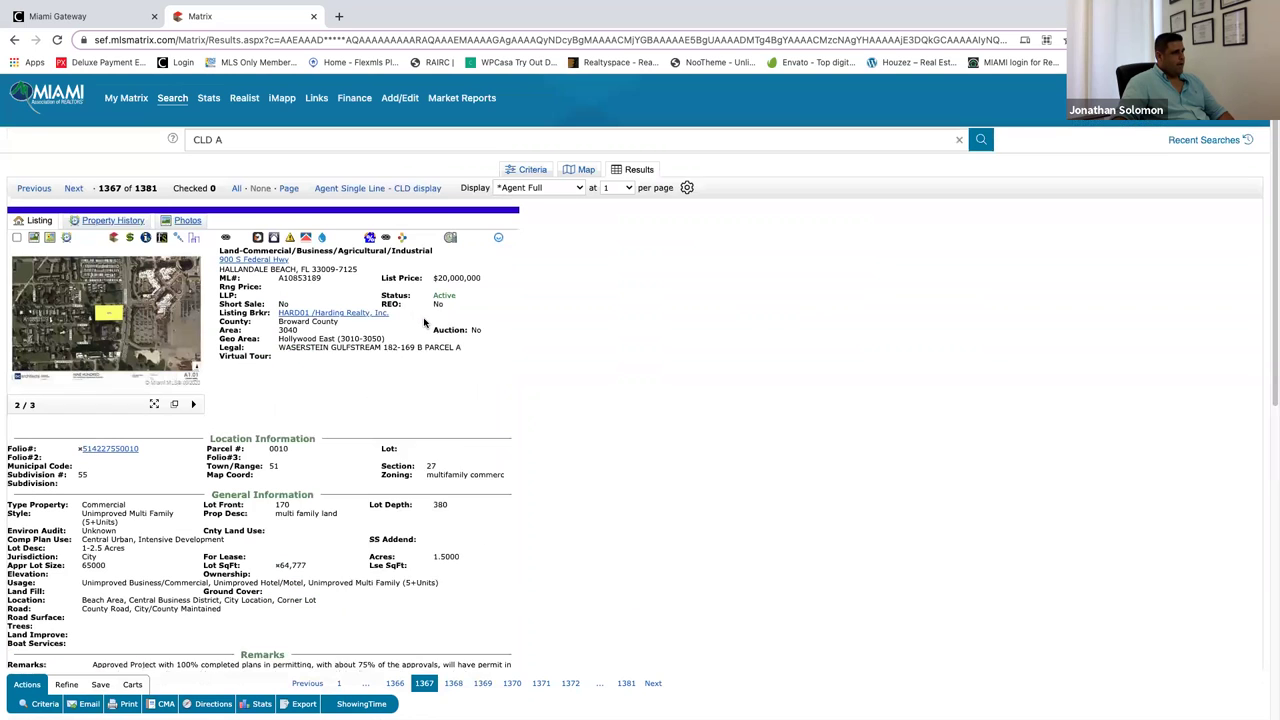
{"action": "scroll", "coordinate": [306, 429], "scroll_direction": "down", "scroll_amount": 4}
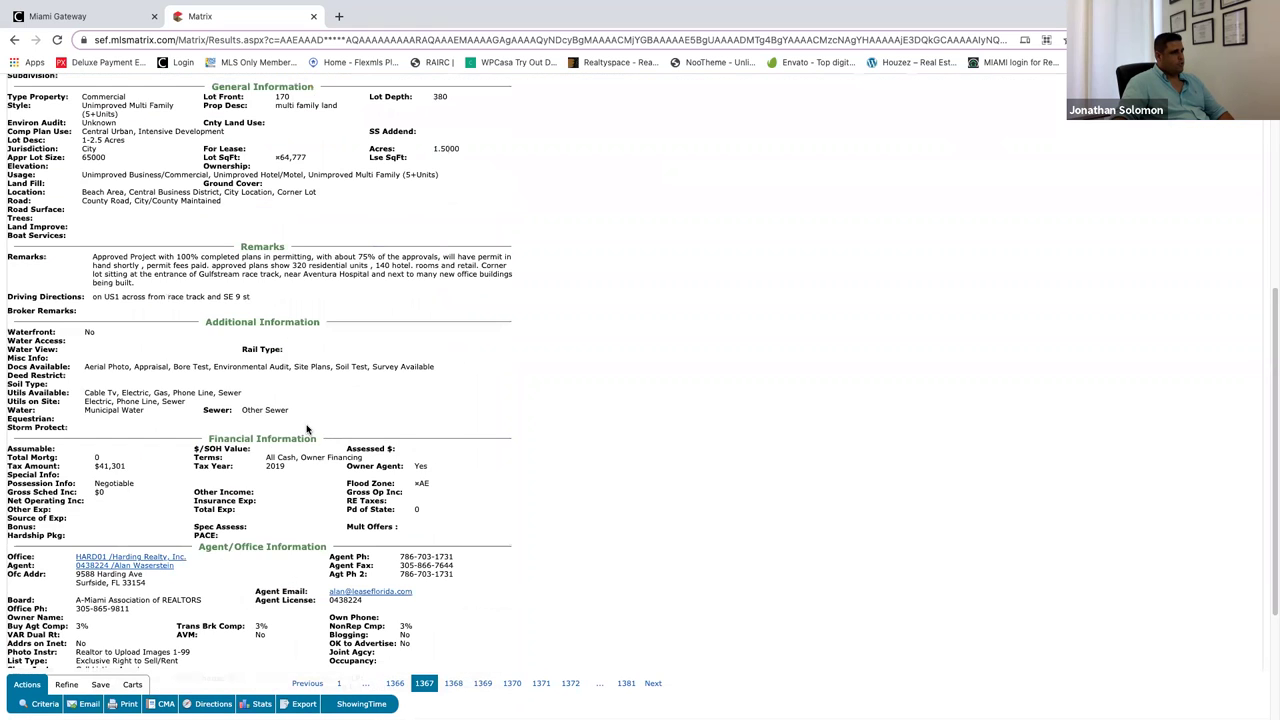
{"action": "scroll", "coordinate": [306, 429], "scroll_direction": "up", "scroll_amount": 4}
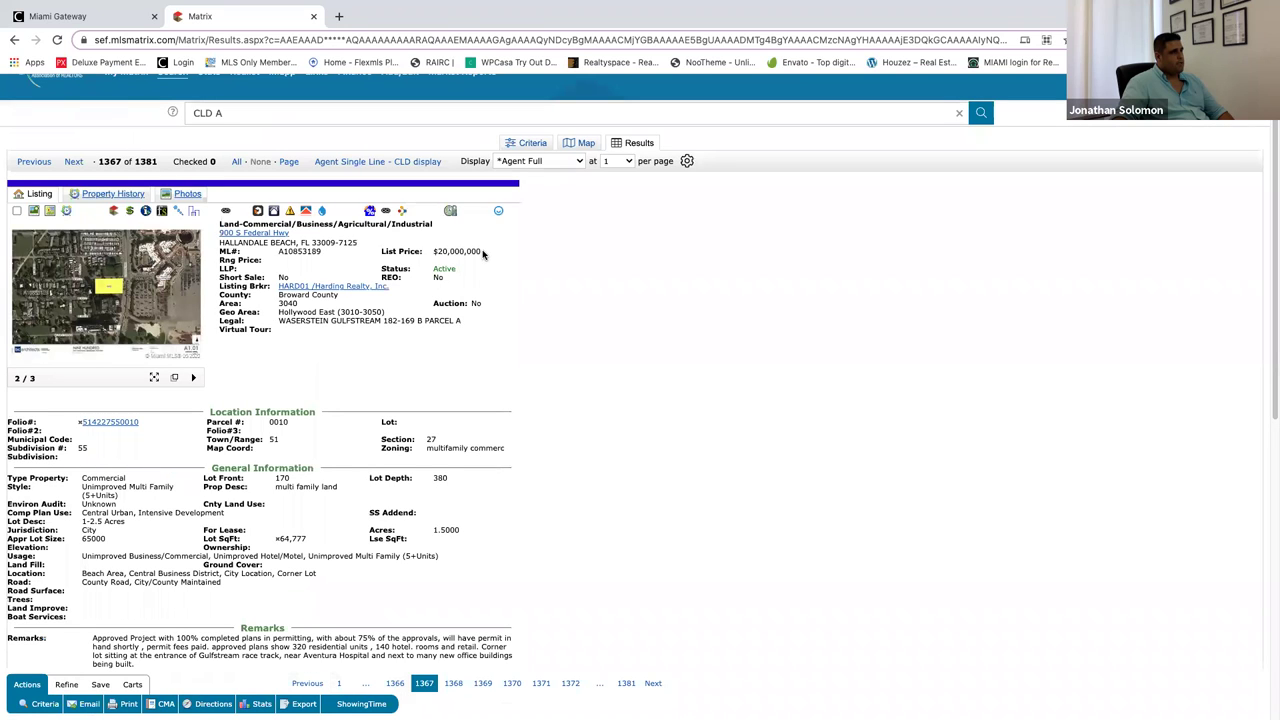
Highlight the commercial land listing's list price and view its financial and agent/office information again.
{"action": "left_click_drag", "start_coordinate": [446, 251], "coordinate": [435, 251]}
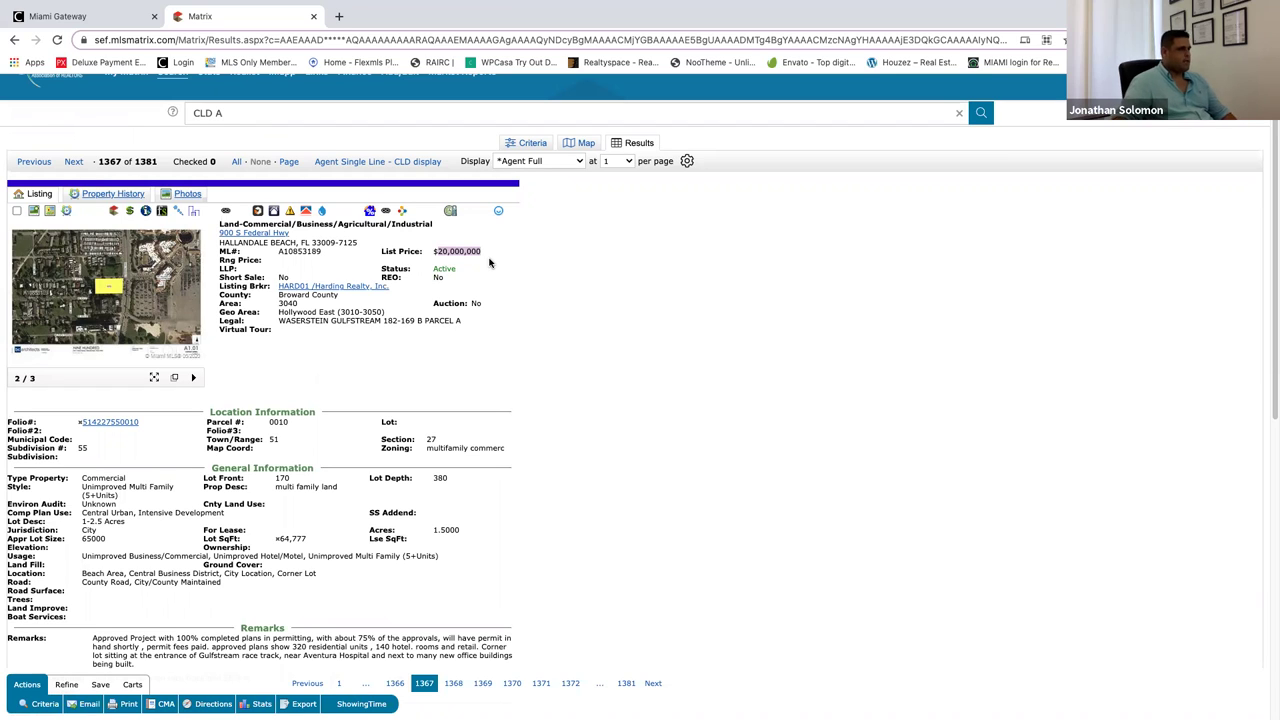
{"action": "left_click_drag", "start_coordinate": [436, 254], "coordinate": [493, 257]}
{"action": "scroll", "coordinate": [493, 270], "scroll_direction": "down", "scroll_amount": 1}
{"action": "scroll", "coordinate": [493, 275], "scroll_direction": "down", "scroll_amount": 10}
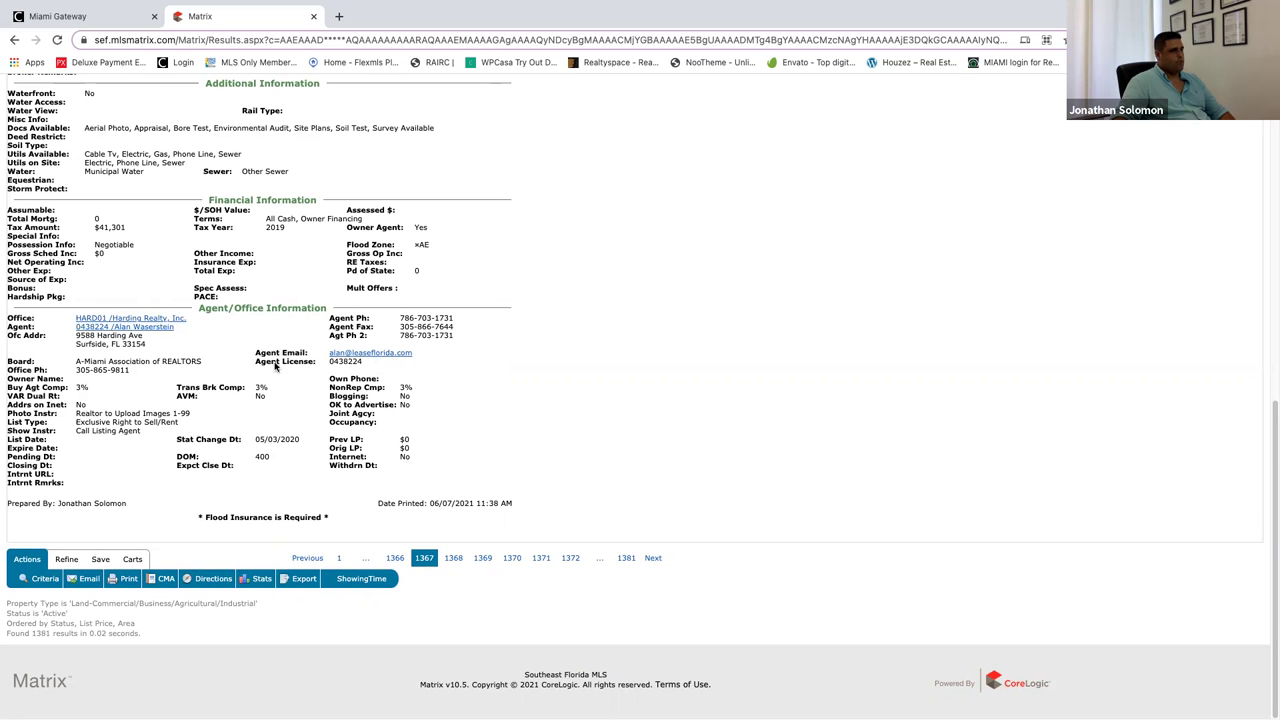
Start a COM Improved Comm/Indust search and stay on its criteria form.
{"action": "scroll", "coordinate": [480, 306], "scroll_direction": "up", "scroll_amount": 10}
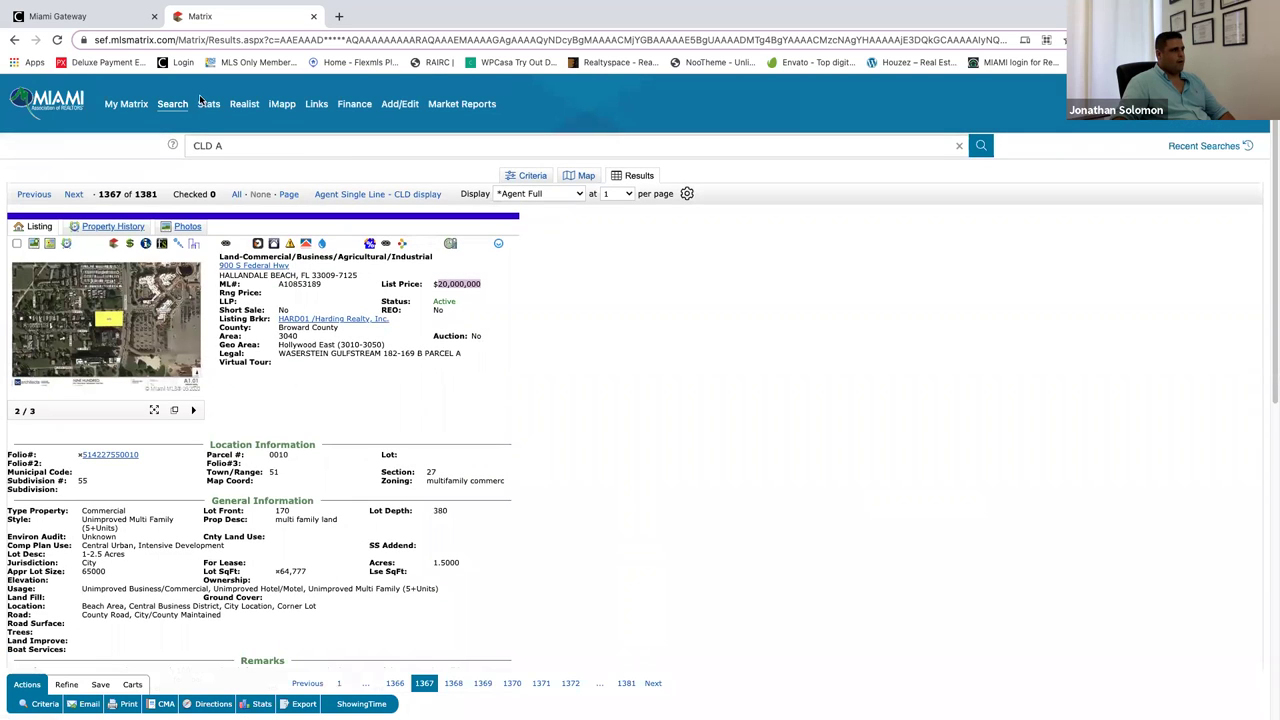
{"action": "mouse_move", "coordinate": [173, 106]}
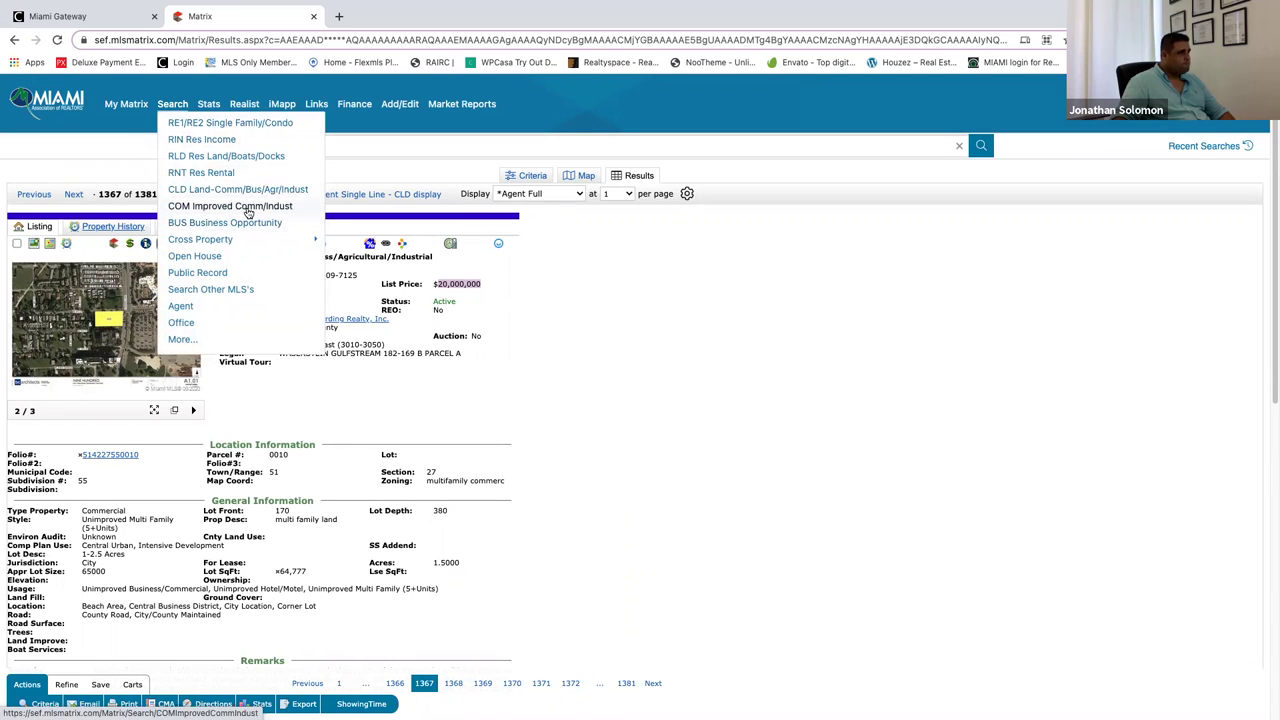
{"action": "left_click", "coordinate": [307, 213]}
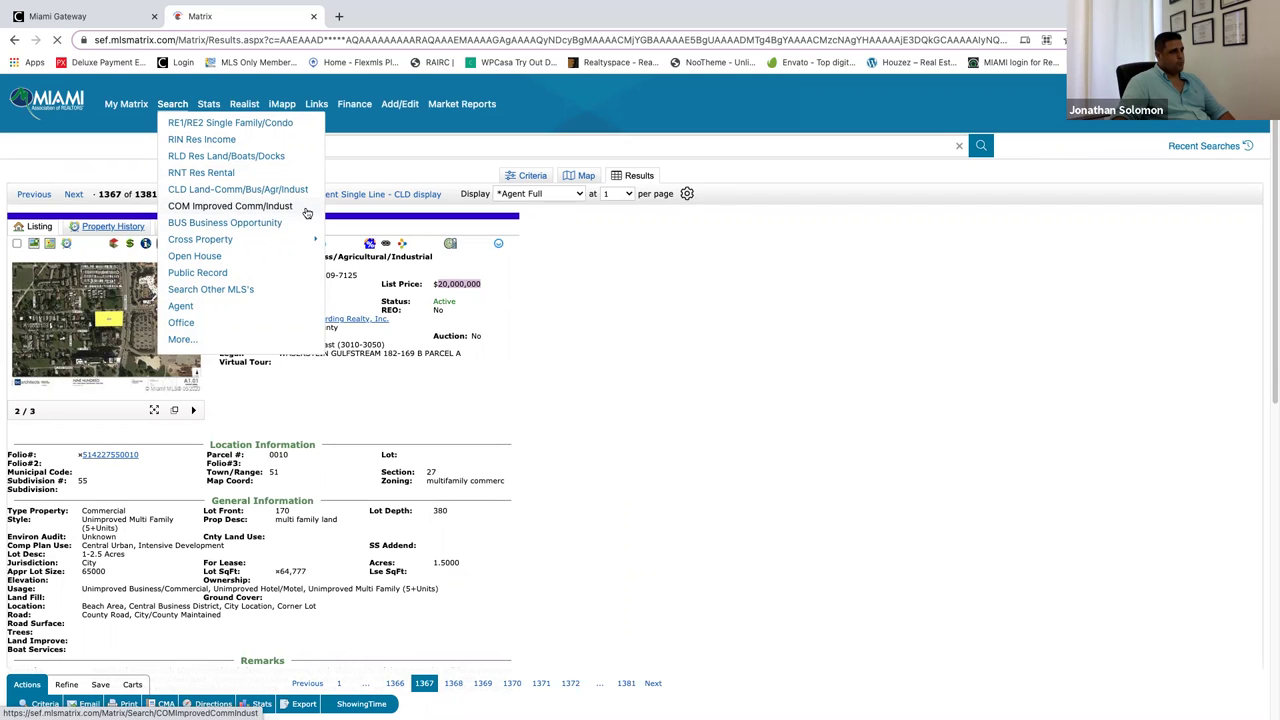
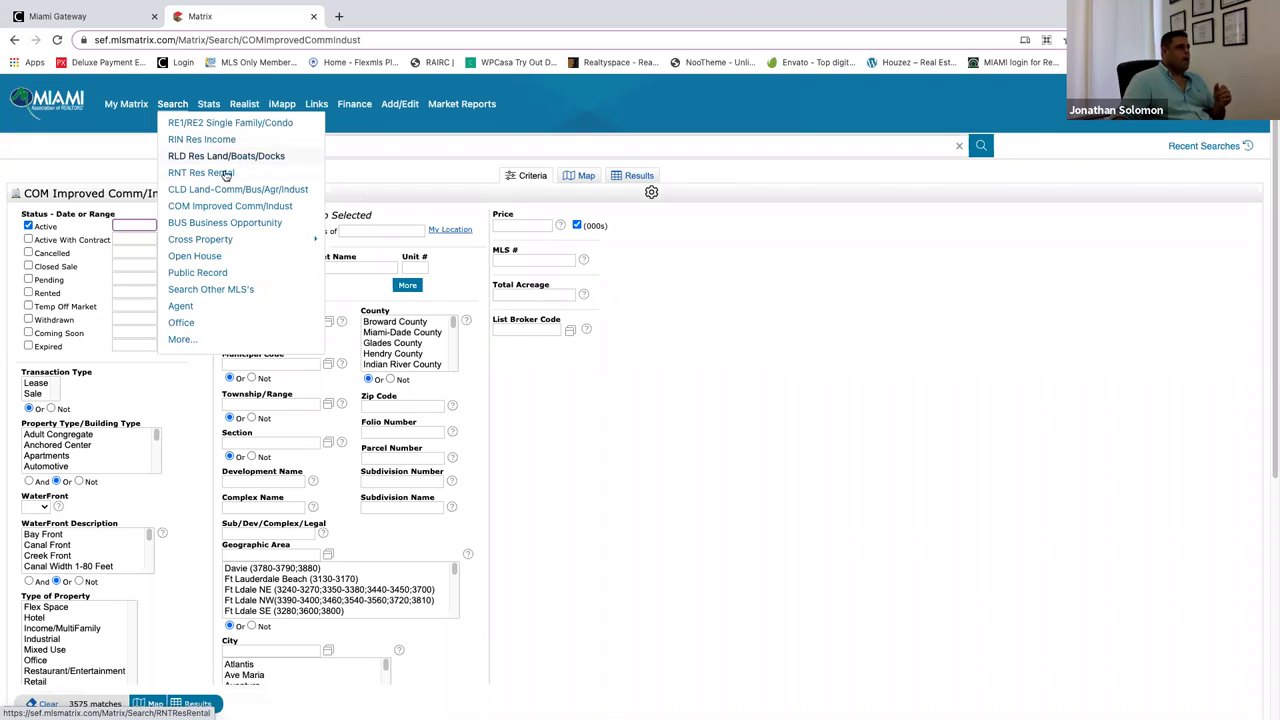
{"action": "left_click", "coordinate": [155, 384]}
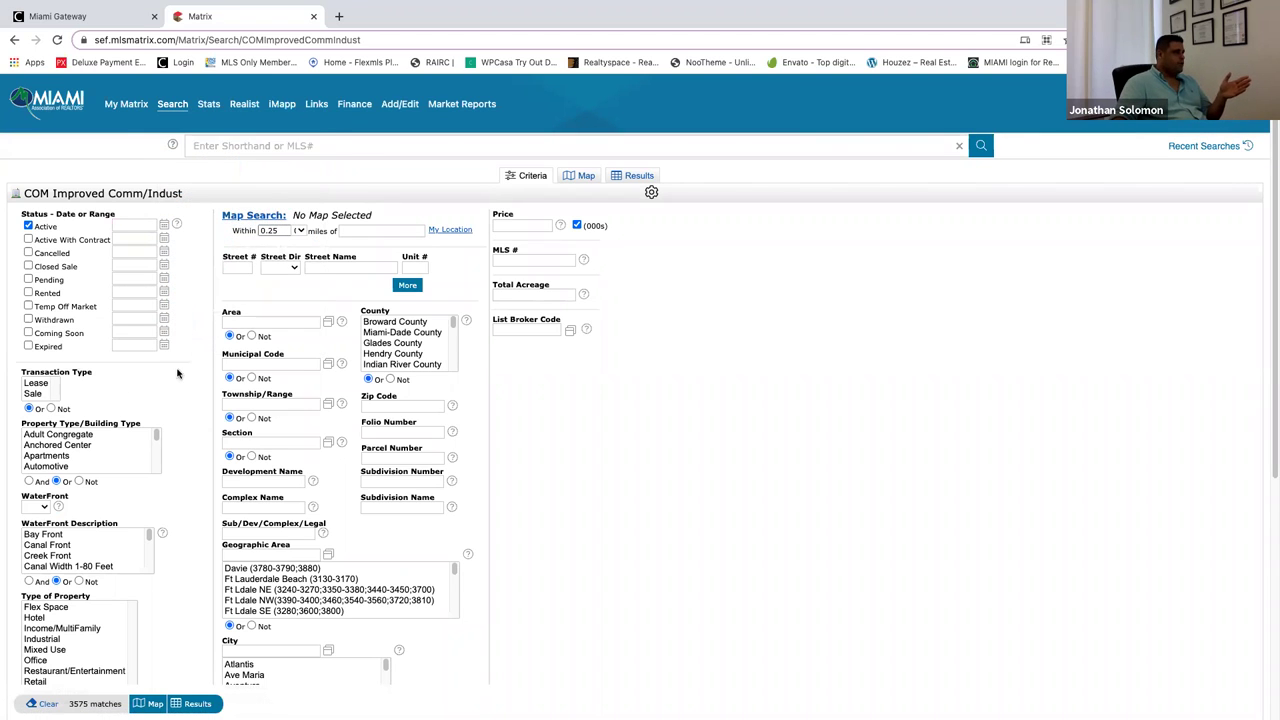
Examine the Property Type/Building Type options offered for the improved commercial search, through the end of the list and back to Office Space.
{"action": "scroll", "coordinate": [178, 372], "scroll_direction": "down", "scroll_amount": 1}
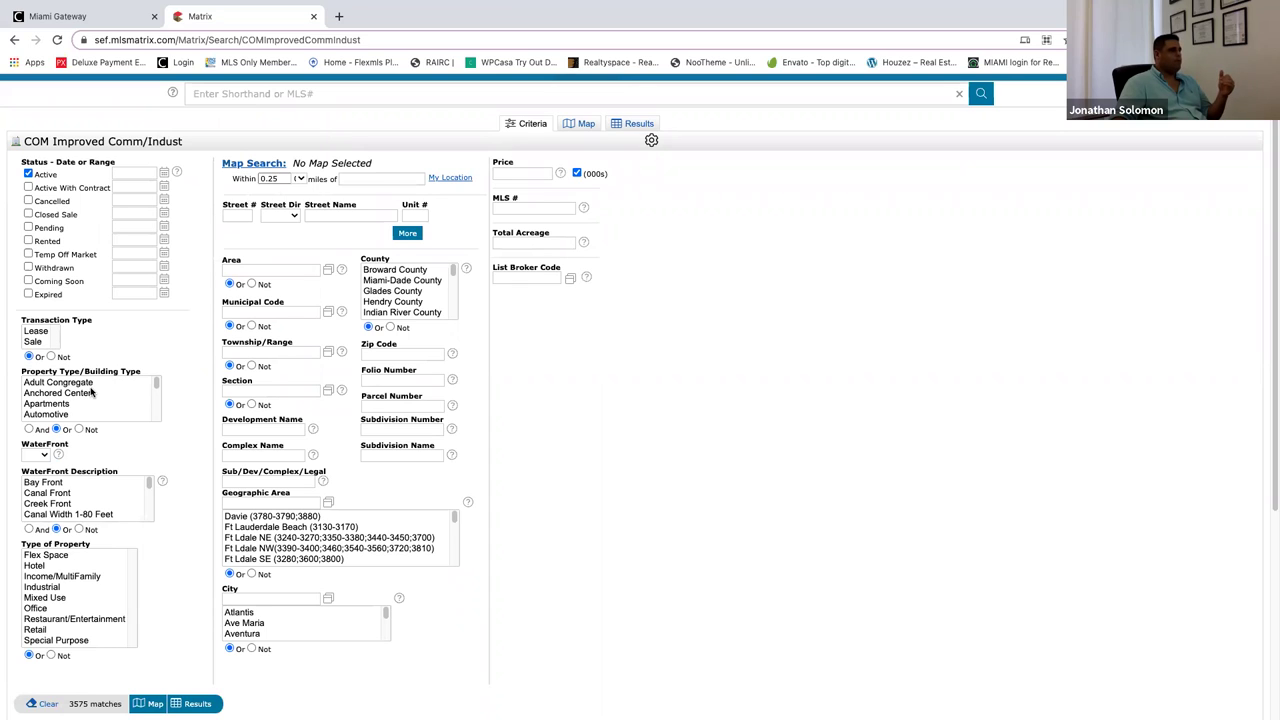
{"action": "left_click_drag", "start_coordinate": [155, 380], "coordinate": [162, 418]}
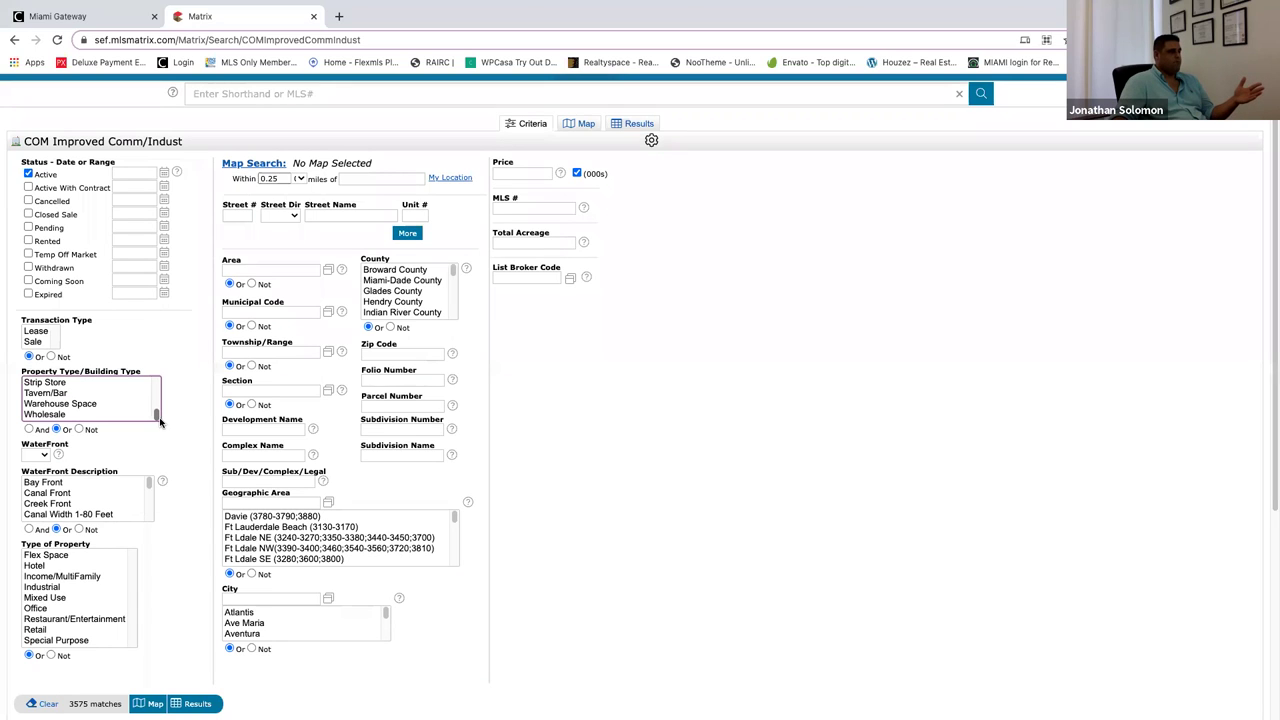
{"action": "left_click_drag", "start_coordinate": [159, 419], "coordinate": [157, 405]}
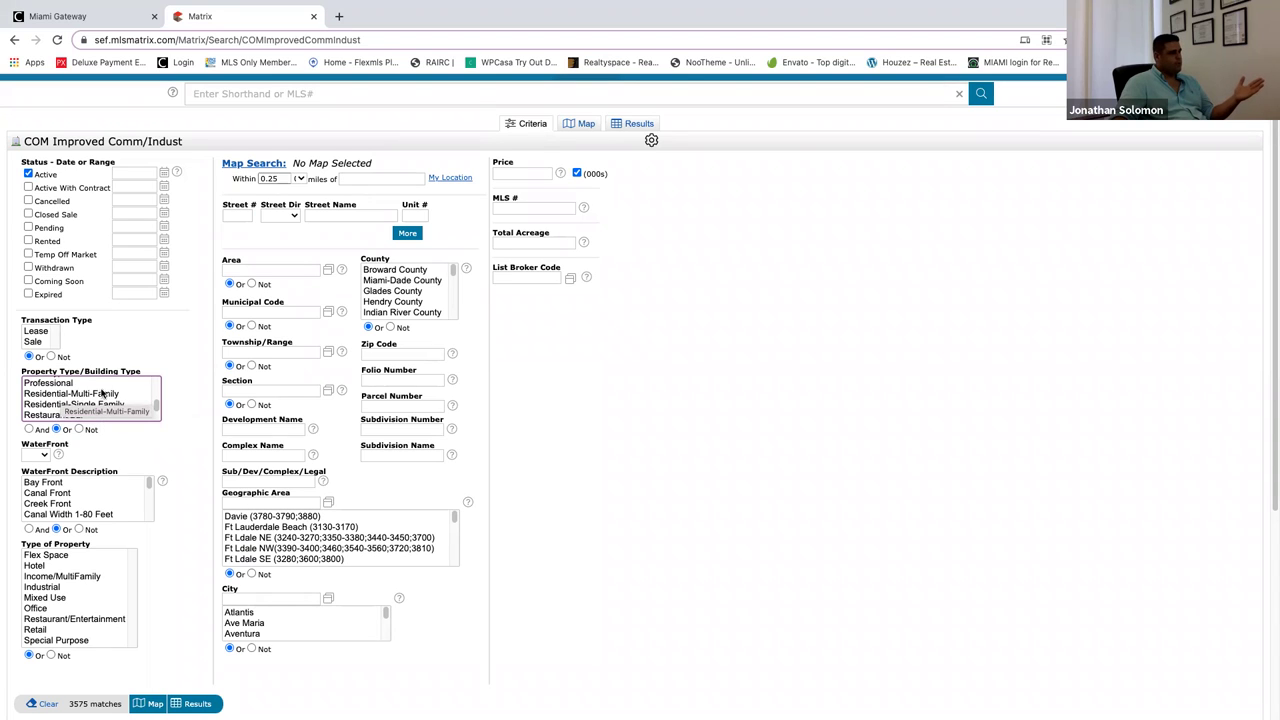
{"action": "scroll", "coordinate": [156, 408], "scroll_direction": "down", "scroll_amount": 1}
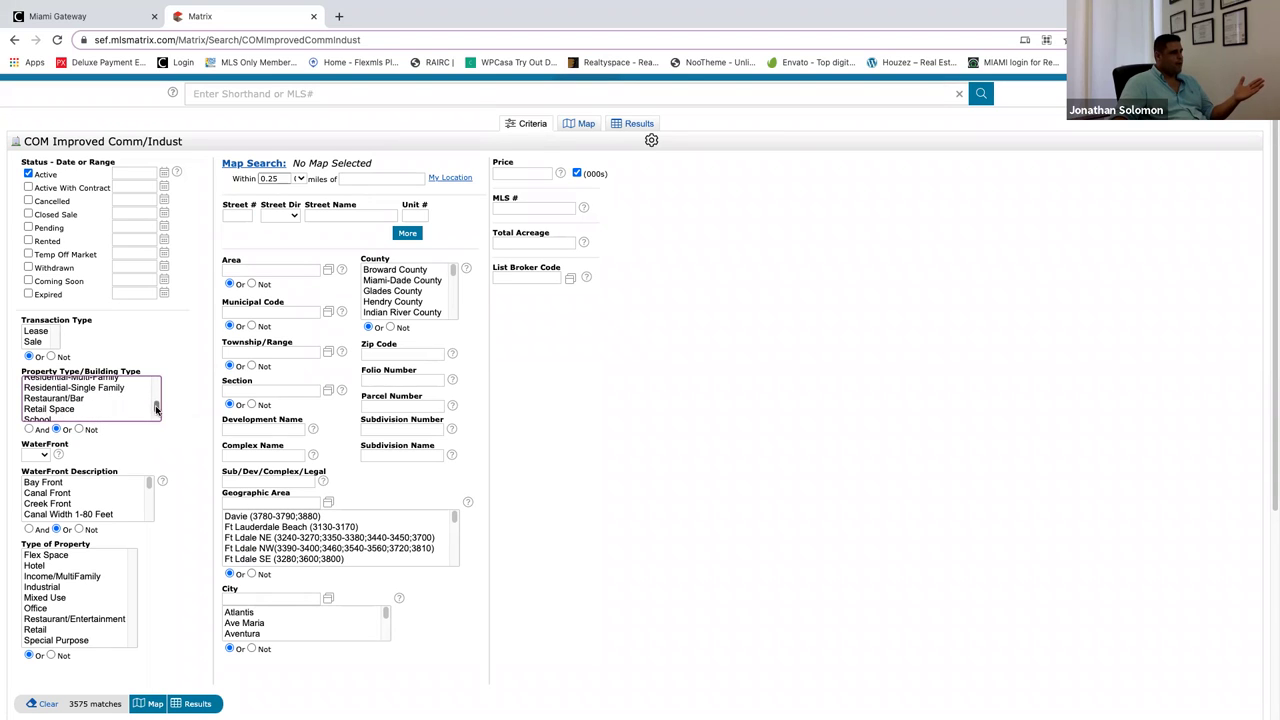
{"action": "scroll", "coordinate": [156, 408], "scroll_direction": "down", "scroll_amount": 1}
{"action": "scroll", "coordinate": [156, 410], "scroll_direction": "down", "scroll_amount": 4}
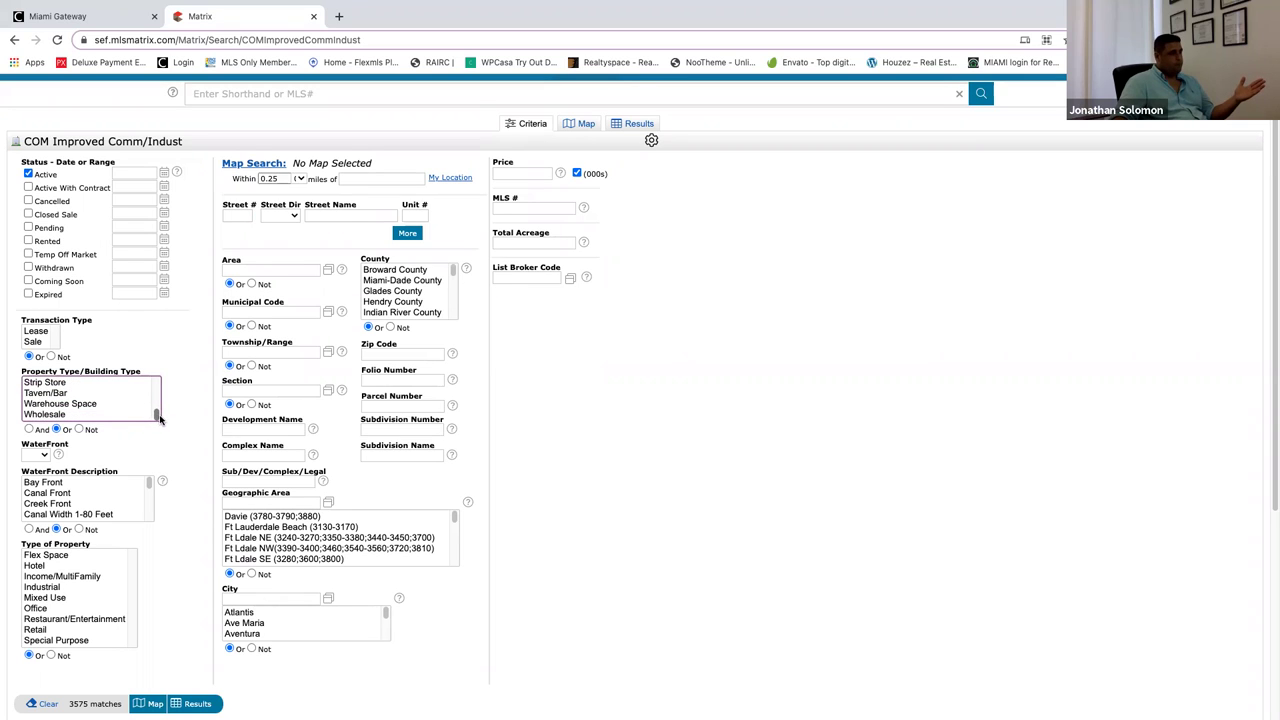
{"action": "scroll", "coordinate": [157, 410], "scroll_direction": "up", "scroll_amount": 5}
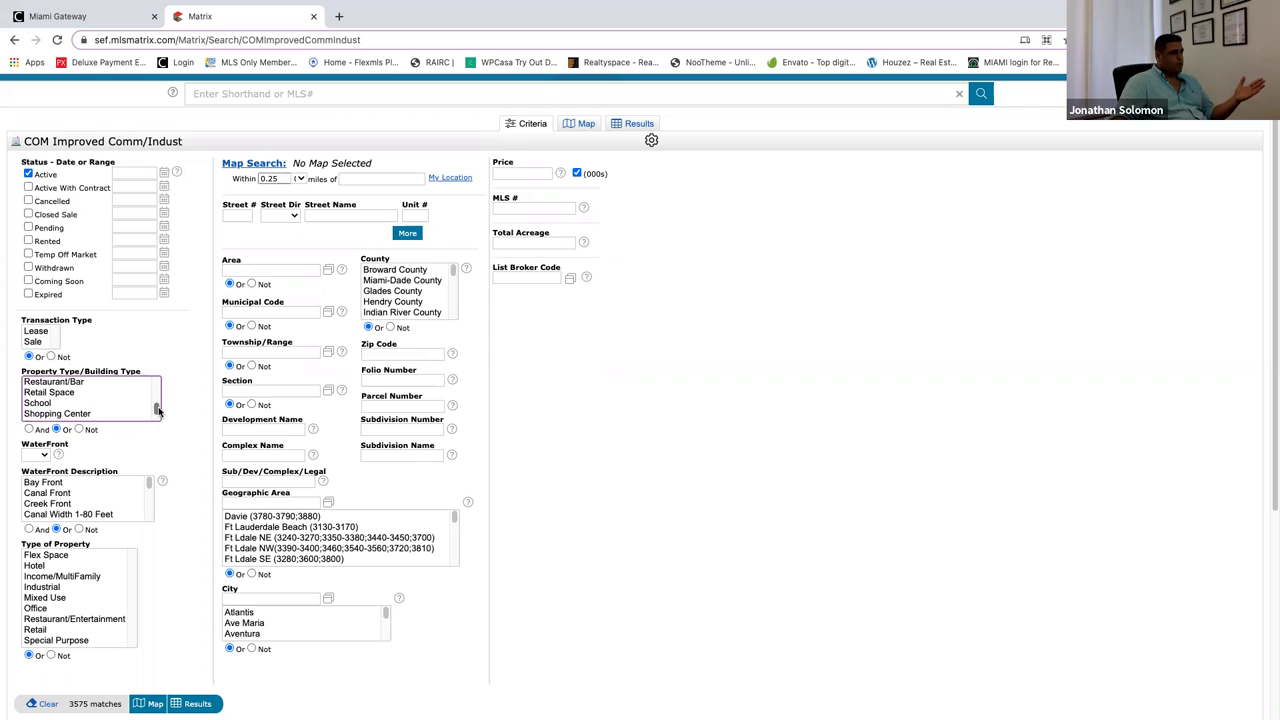
{"action": "scroll", "coordinate": [157, 408], "scroll_direction": "up", "scroll_amount": 1}
{"action": "scroll", "coordinate": [157, 407], "scroll_direction": "up", "scroll_amount": 3}
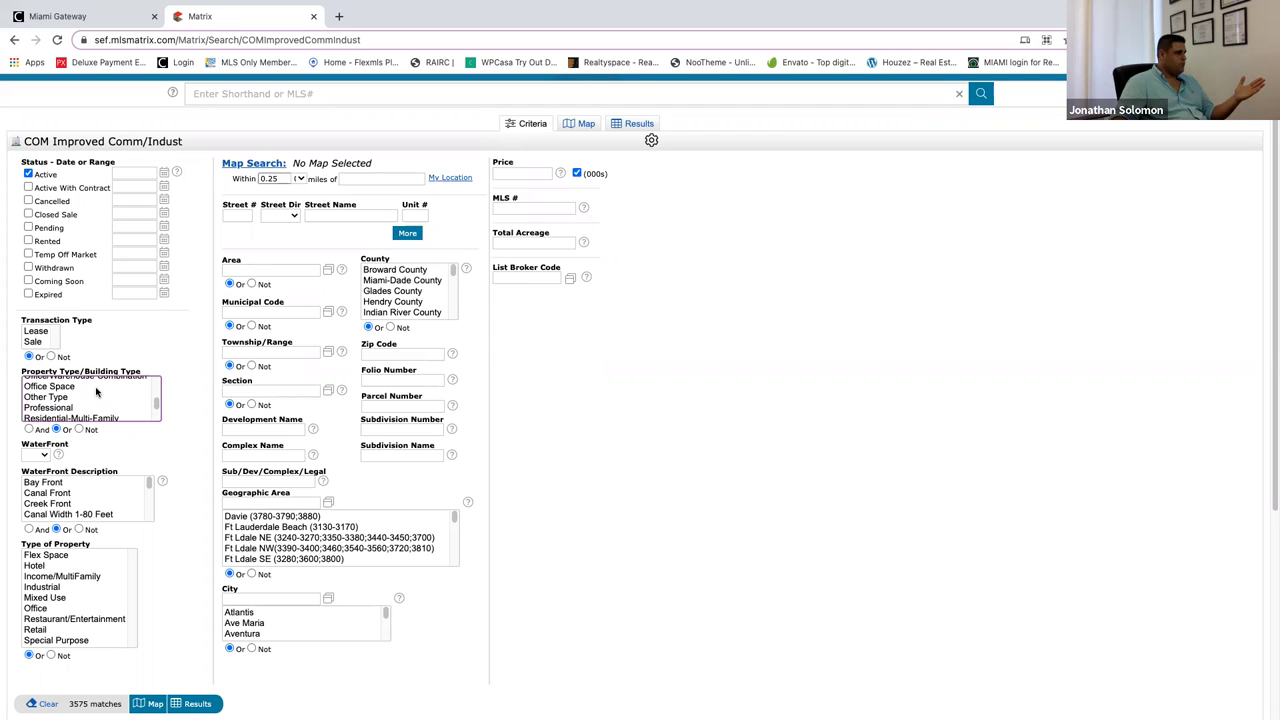
Select Office Space as the building type and exclude Sale from the transaction types with the Not condition.
{"action": "left_click", "coordinate": [95, 388]}
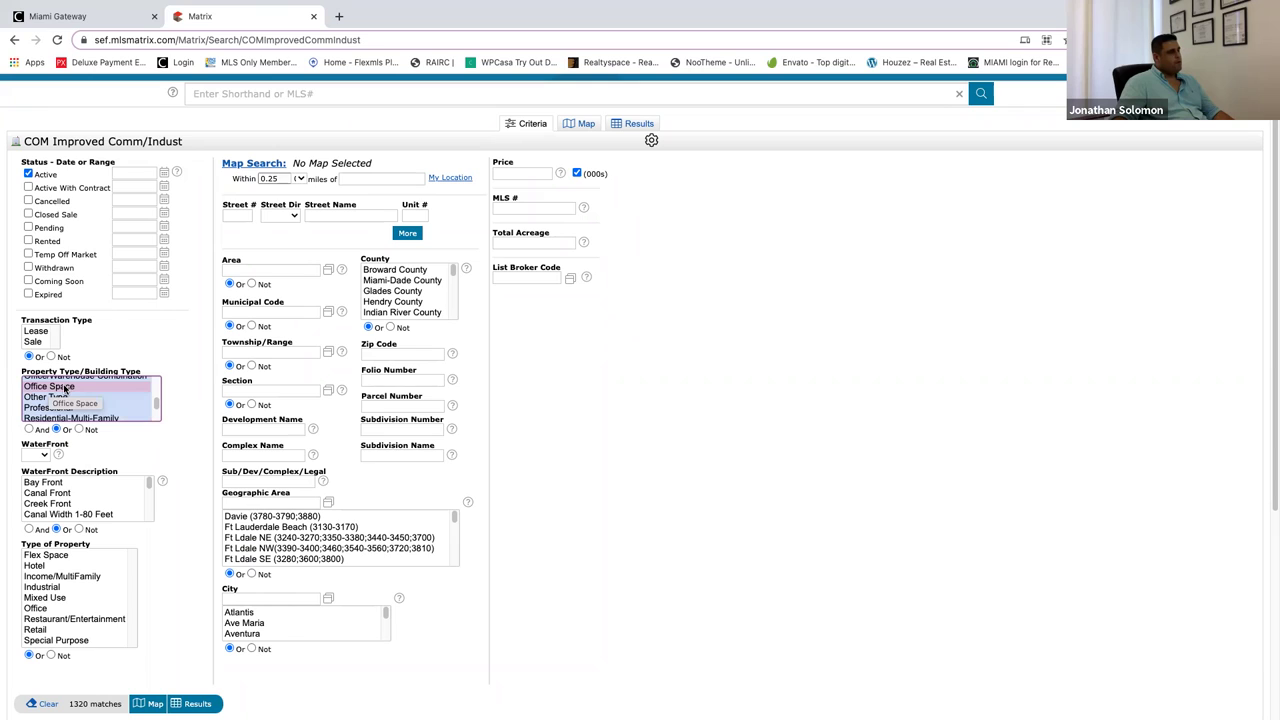
{"action": "left_click", "coordinate": [88, 320]}
{"action": "left_click_drag", "start_coordinate": [88, 320], "coordinate": [19, 316]}
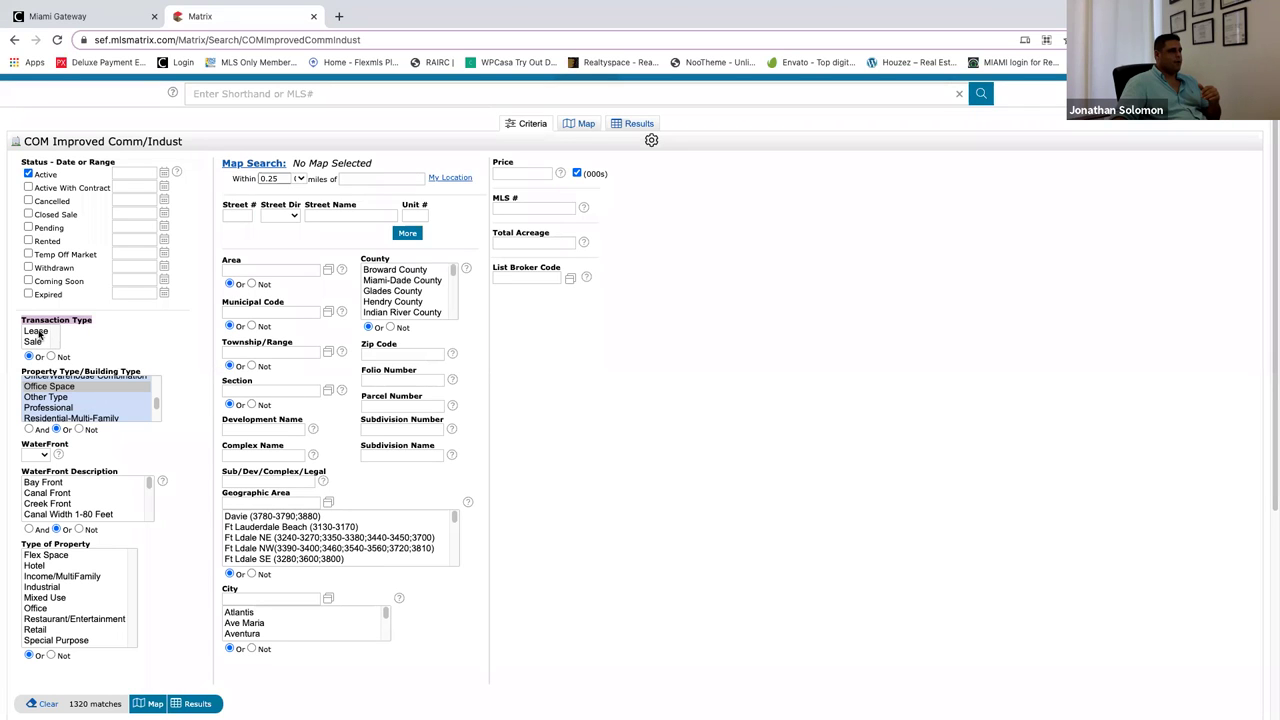
{"action": "left_click", "coordinate": [39, 342]}
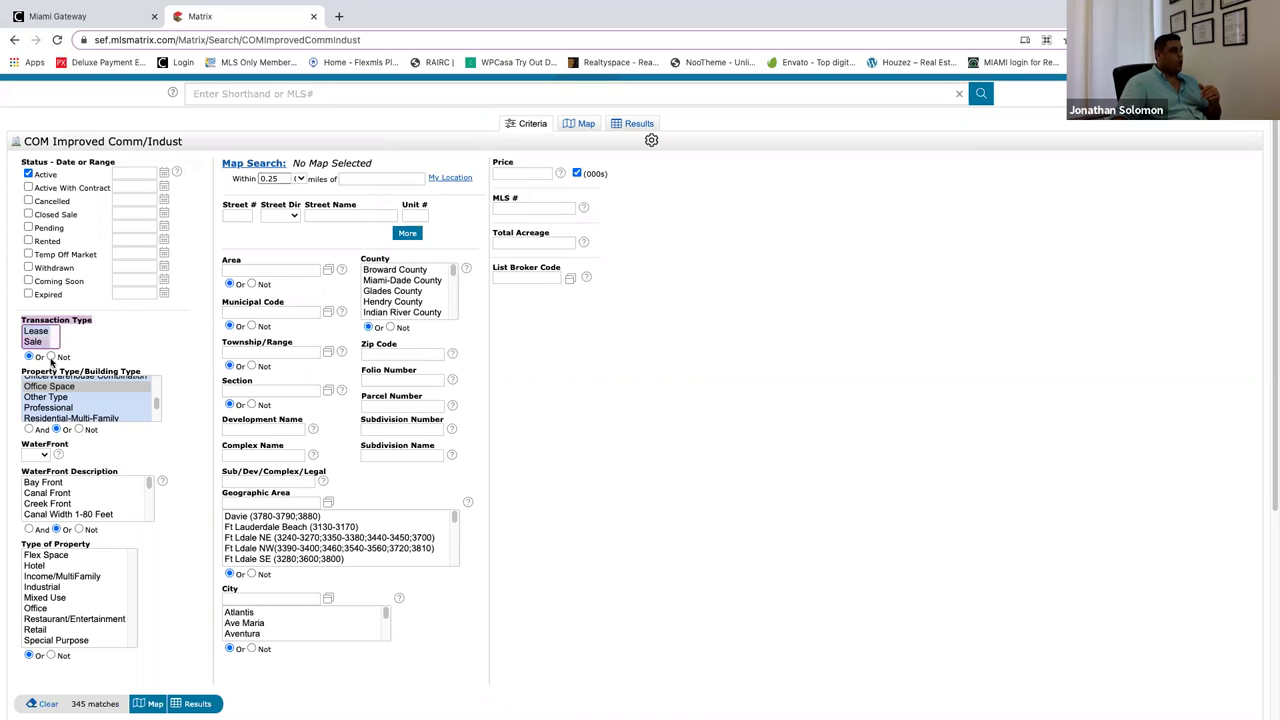
{"action": "left_click", "coordinate": [52, 357]}
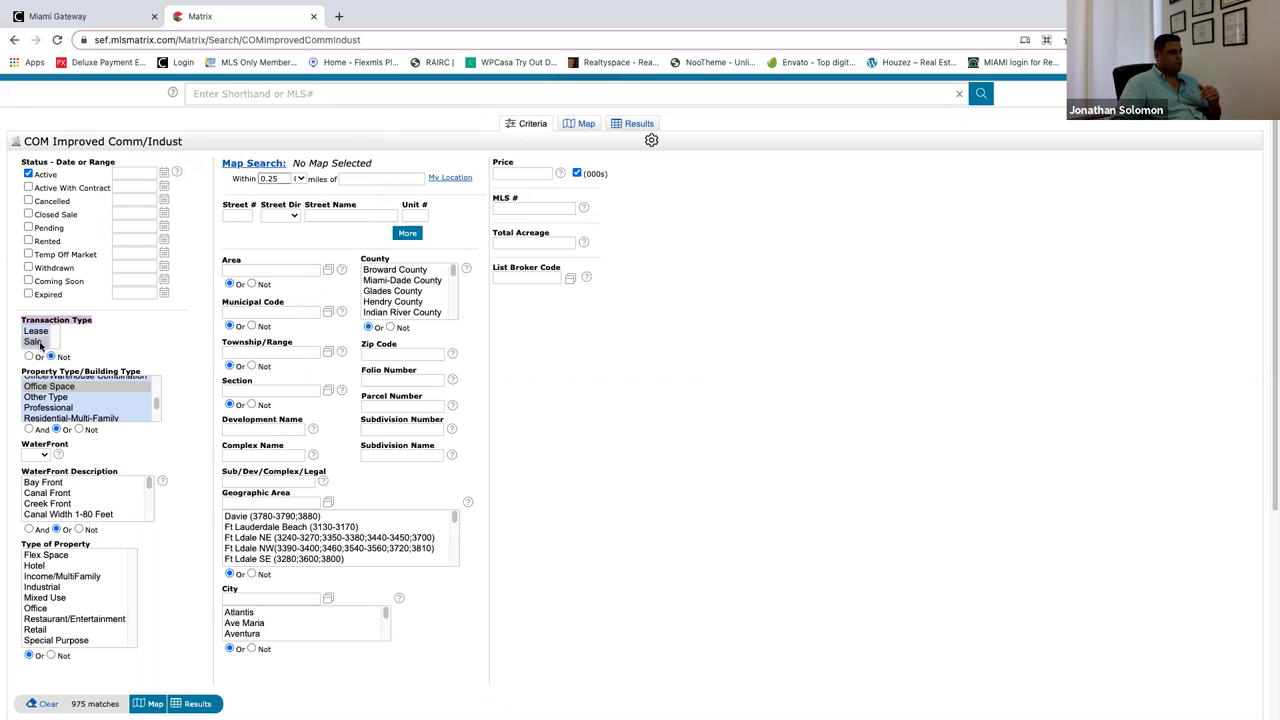
Select Lease as the transaction type and match it with the Or condition.
{"action": "left_click", "coordinate": [22, 334]}
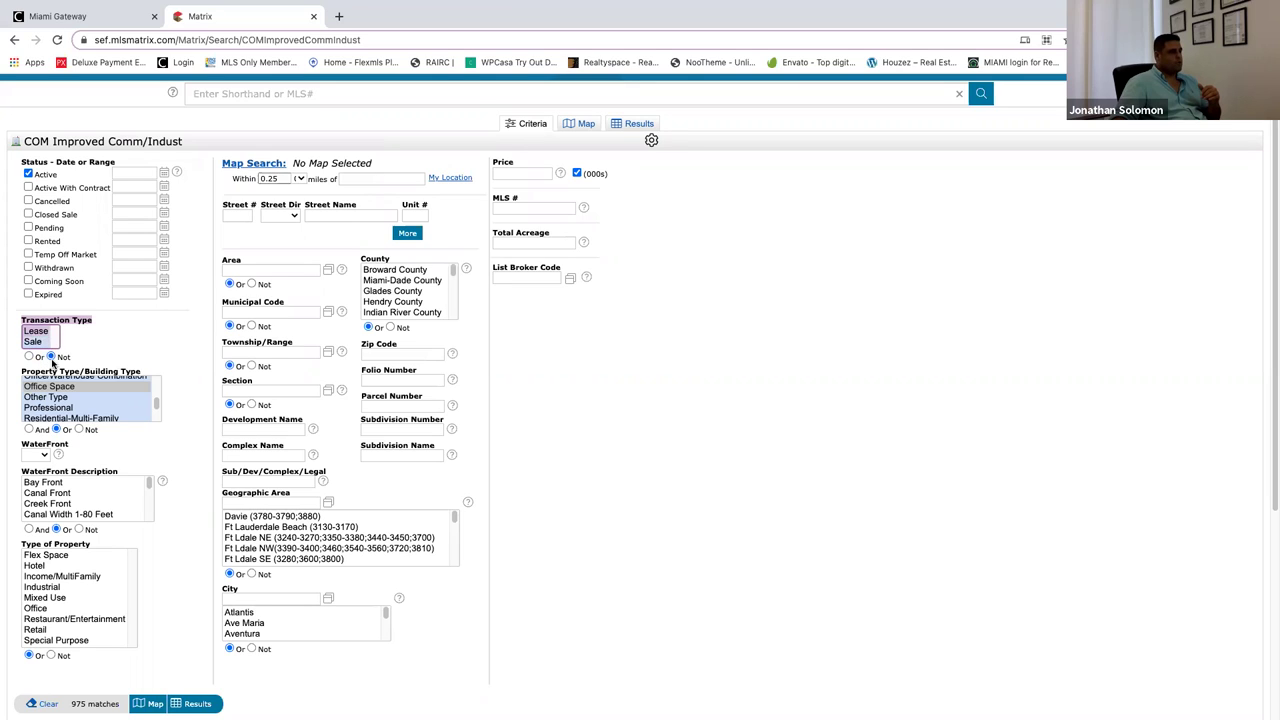
{"action": "left_click", "coordinate": [60, 357]}
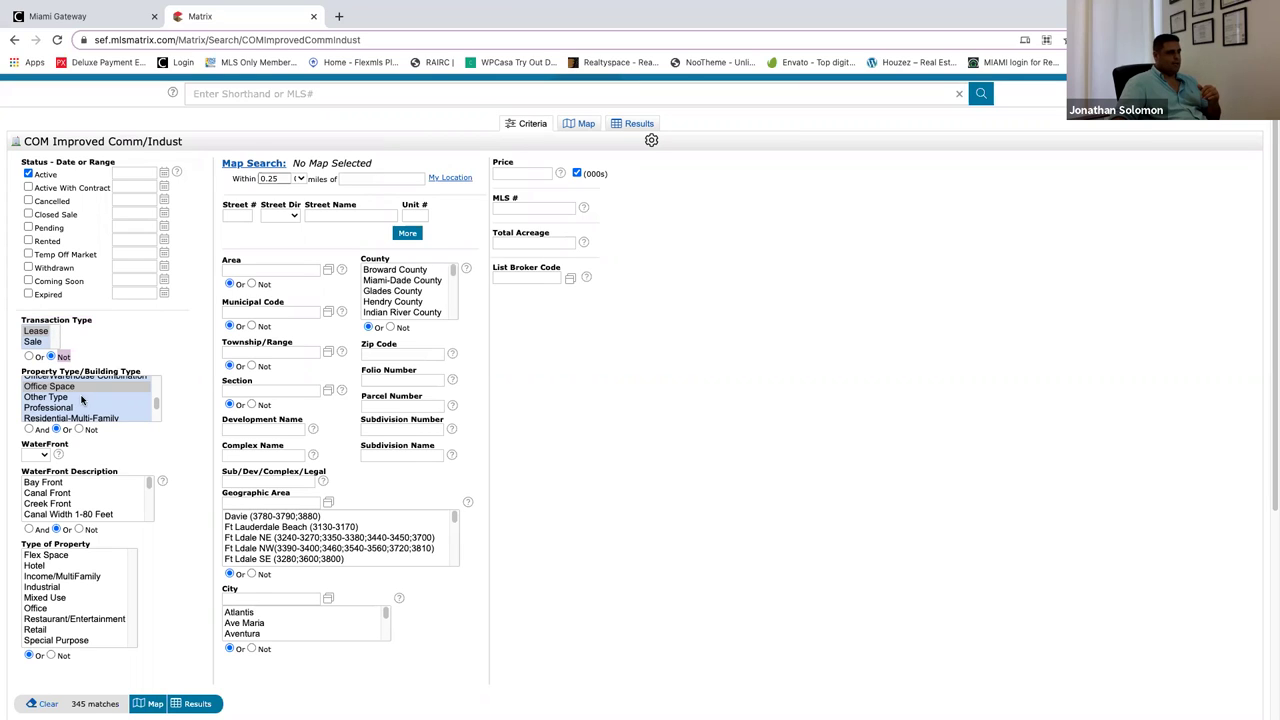
{"action": "left_click", "coordinate": [28, 357]}
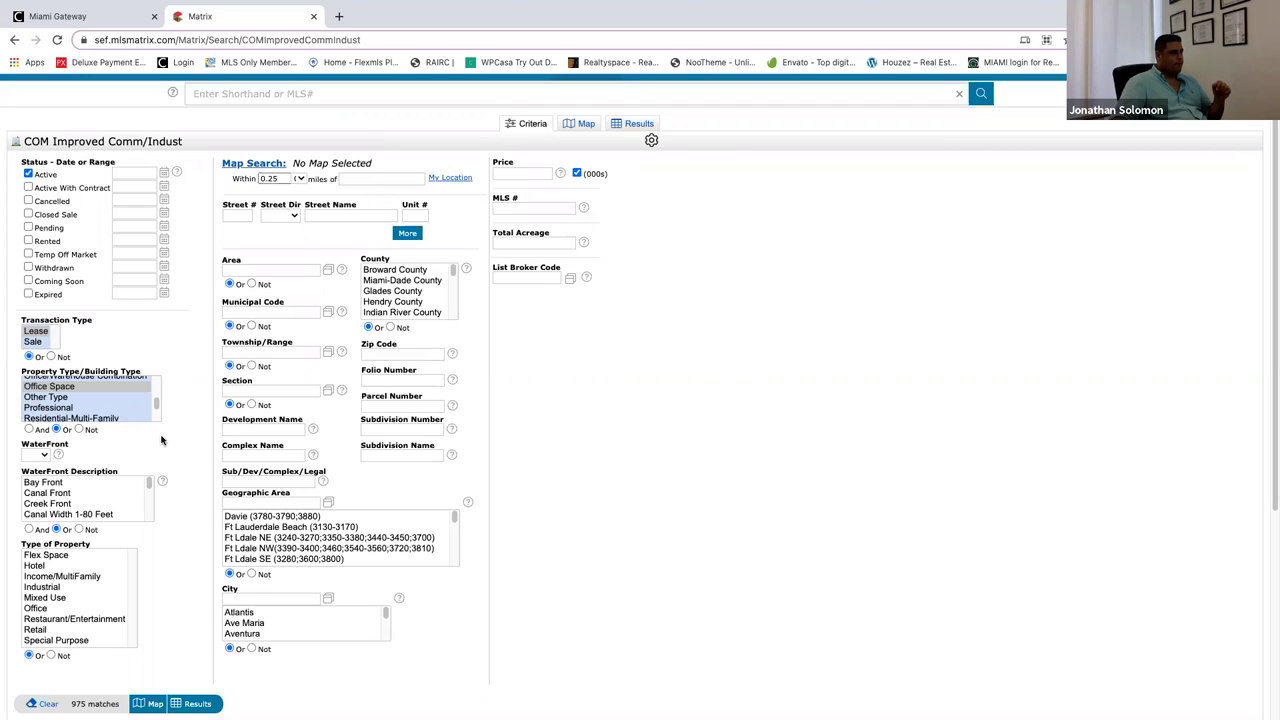
View the WaterFront choices without selecting one.
{"action": "scroll", "coordinate": [162, 430], "scroll_direction": "down", "scroll_amount": 1}
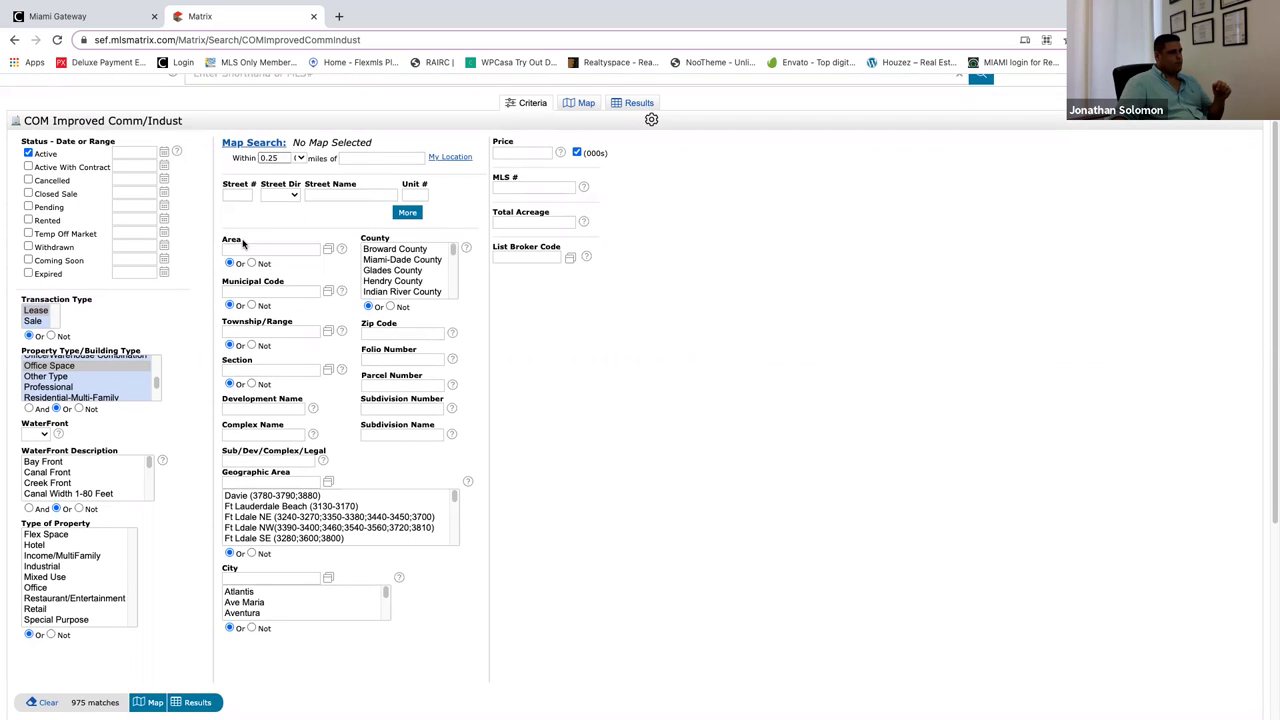
{"action": "left_click", "coordinate": [40, 436]}
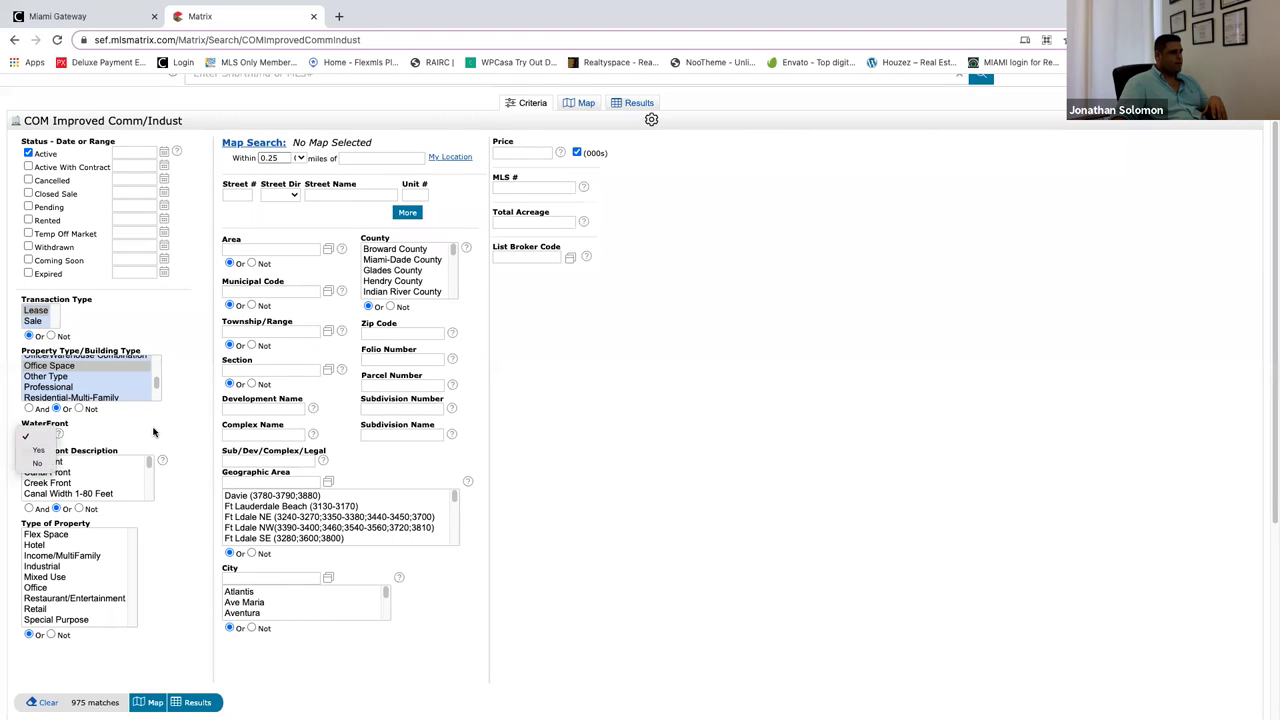
{"action": "left_click", "coordinate": [40, 437]}
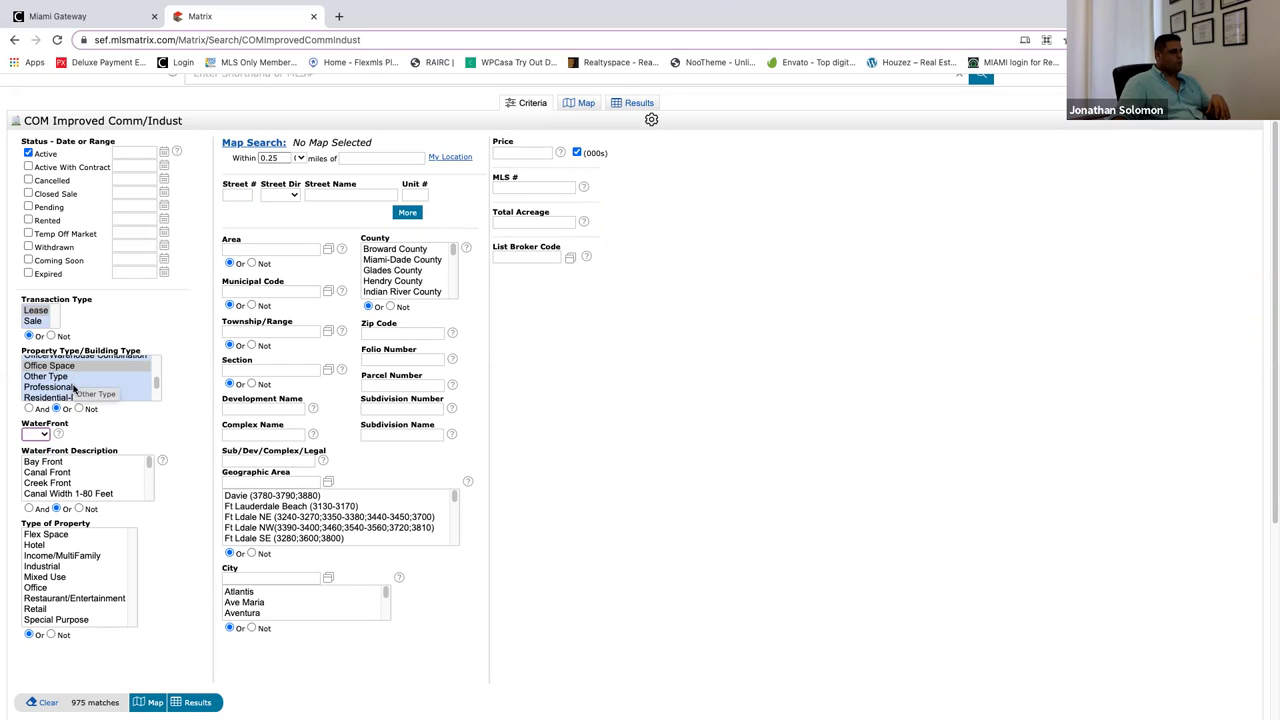
Add Other Type and Professional to the Office Space selection under Property Type/Building Type.
{"action": "scroll", "coordinate": [120, 390], "scroll_direction": "down", "scroll_amount": 1}
{"action": "scroll", "coordinate": [120, 390], "scroll_direction": "down", "scroll_amount": 2}
{"action": "scroll", "coordinate": [95, 375], "scroll_direction": "up", "scroll_amount": 3}
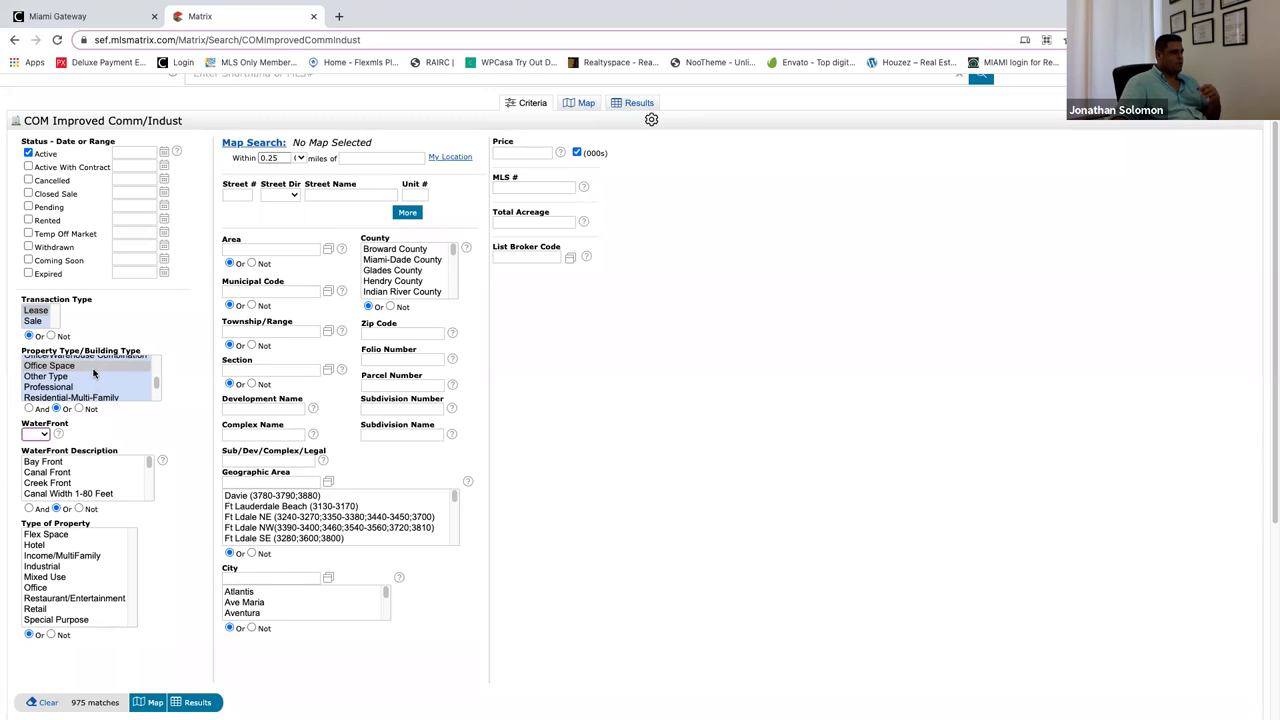
{"action": "scroll", "coordinate": [88, 385], "scroll_direction": "down", "scroll_amount": 3}
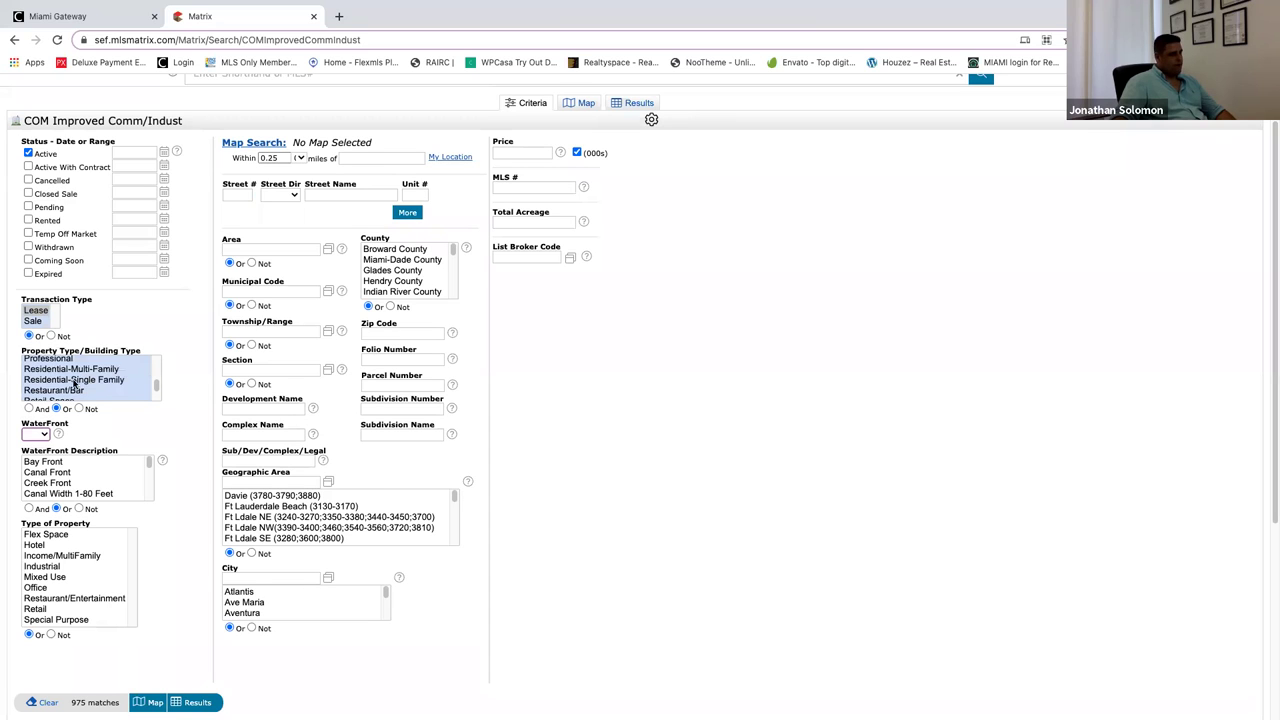
{"action": "scroll", "coordinate": [74, 380], "scroll_direction": "up", "scroll_amount": 2}
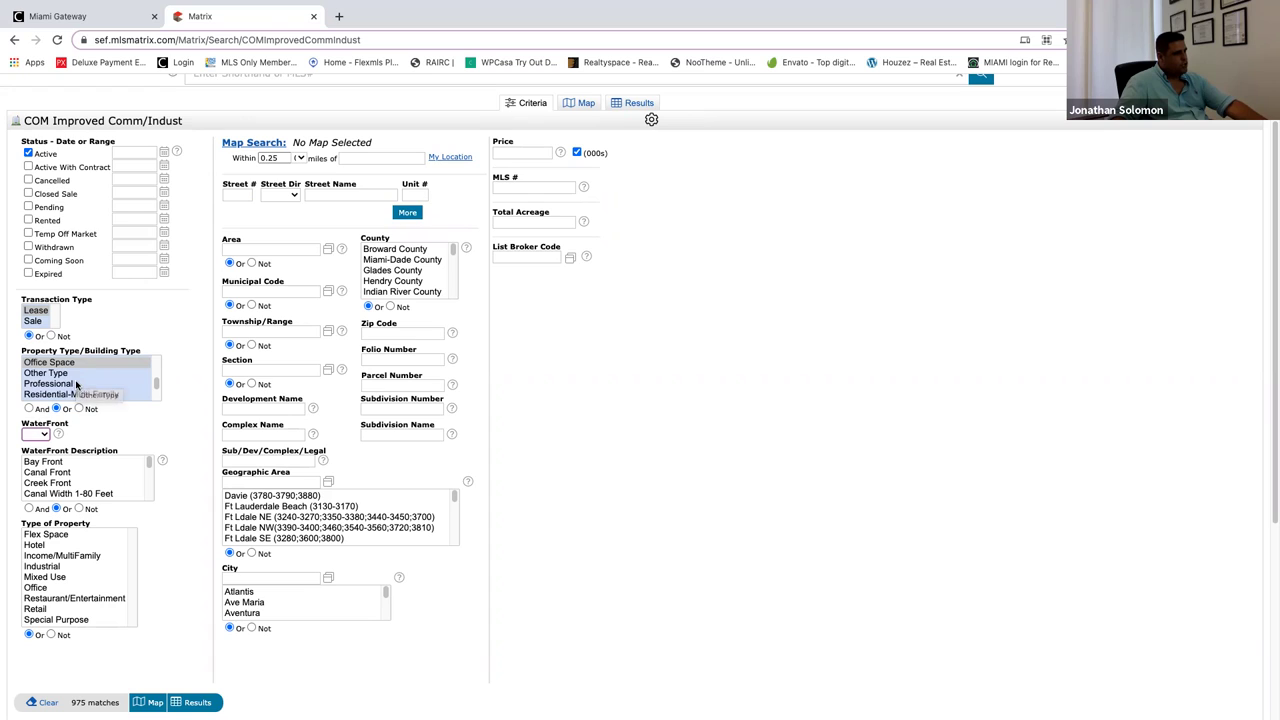
{"action": "left_click", "coordinate": [76, 386], "text": "ctrl"}
{"action": "scroll", "coordinate": [76, 383], "scroll_direction": "down", "scroll_amount": 1}
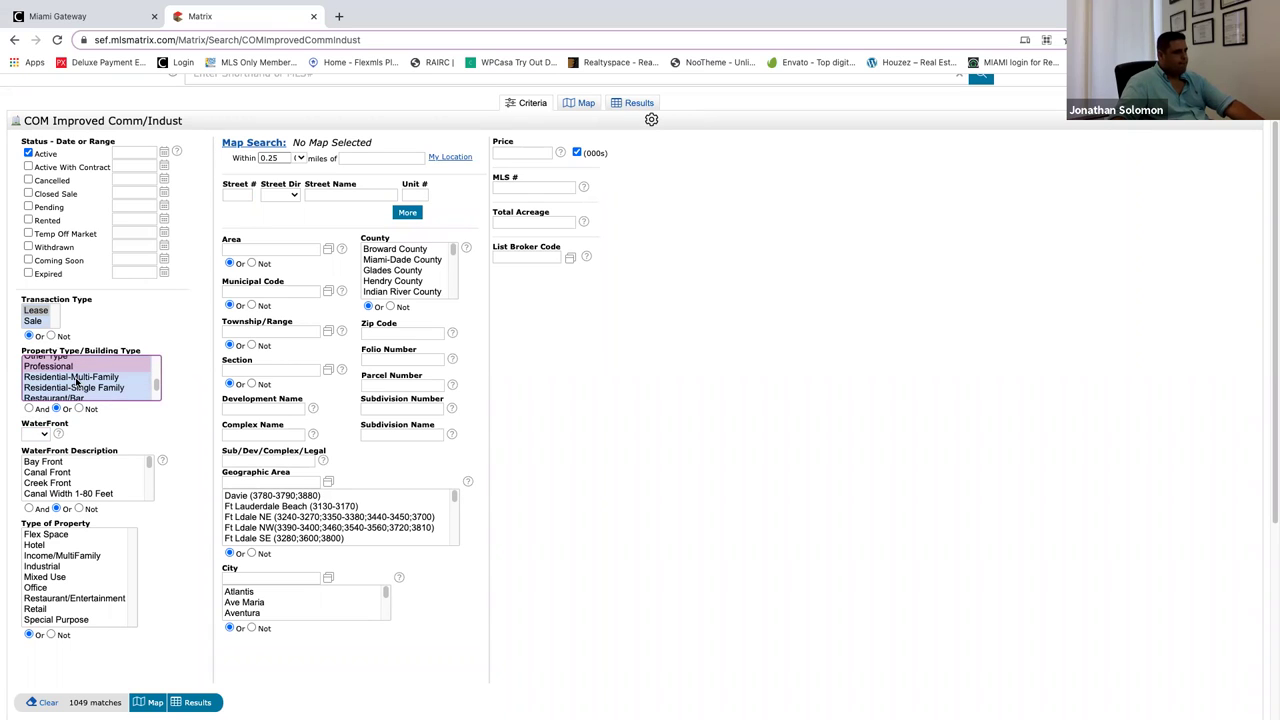
{"action": "scroll", "coordinate": [84, 384], "scroll_direction": "up", "scroll_amount": 2}
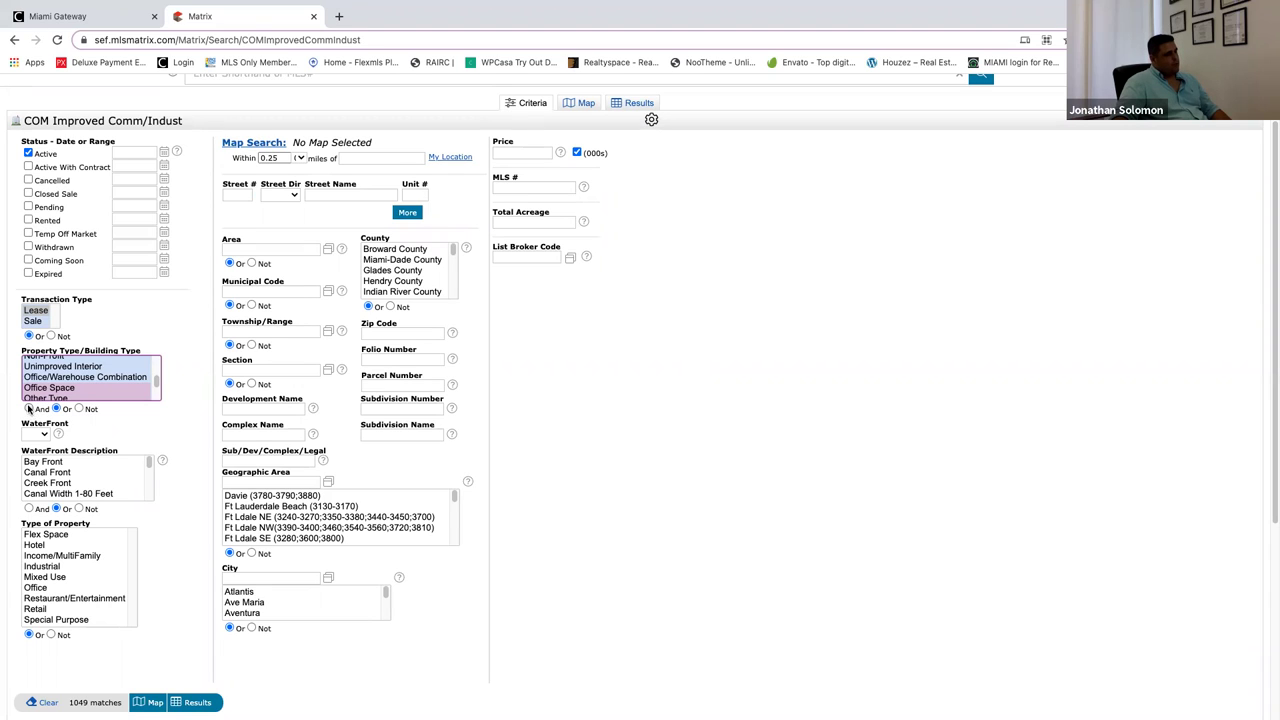
{"action": "scroll", "coordinate": [62, 373], "scroll_direction": "down", "scroll_amount": 2}
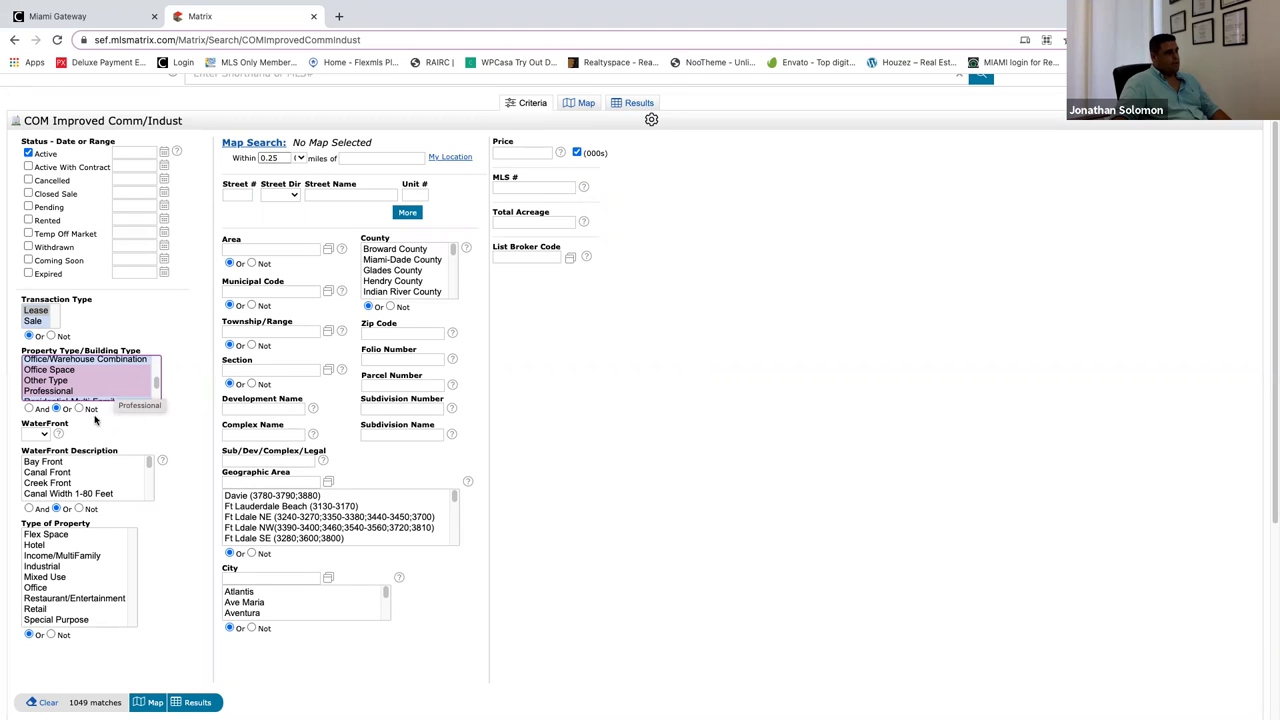
{"action": "left_click", "coordinate": [60, 369]}
{"action": "left_click", "coordinate": [57, 381], "text": "super"}
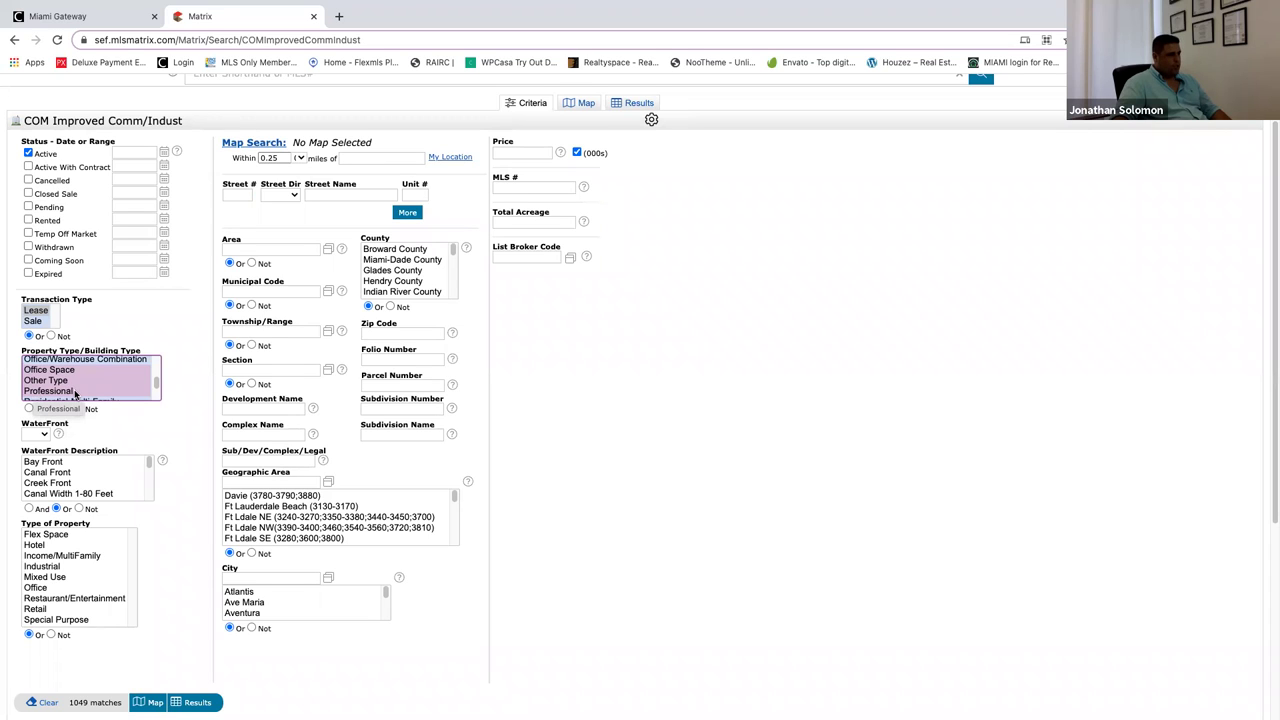
Try the Not condition on the selected building types, set it back to Or, and display the search results.
{"action": "left_click", "coordinate": [79, 409]}
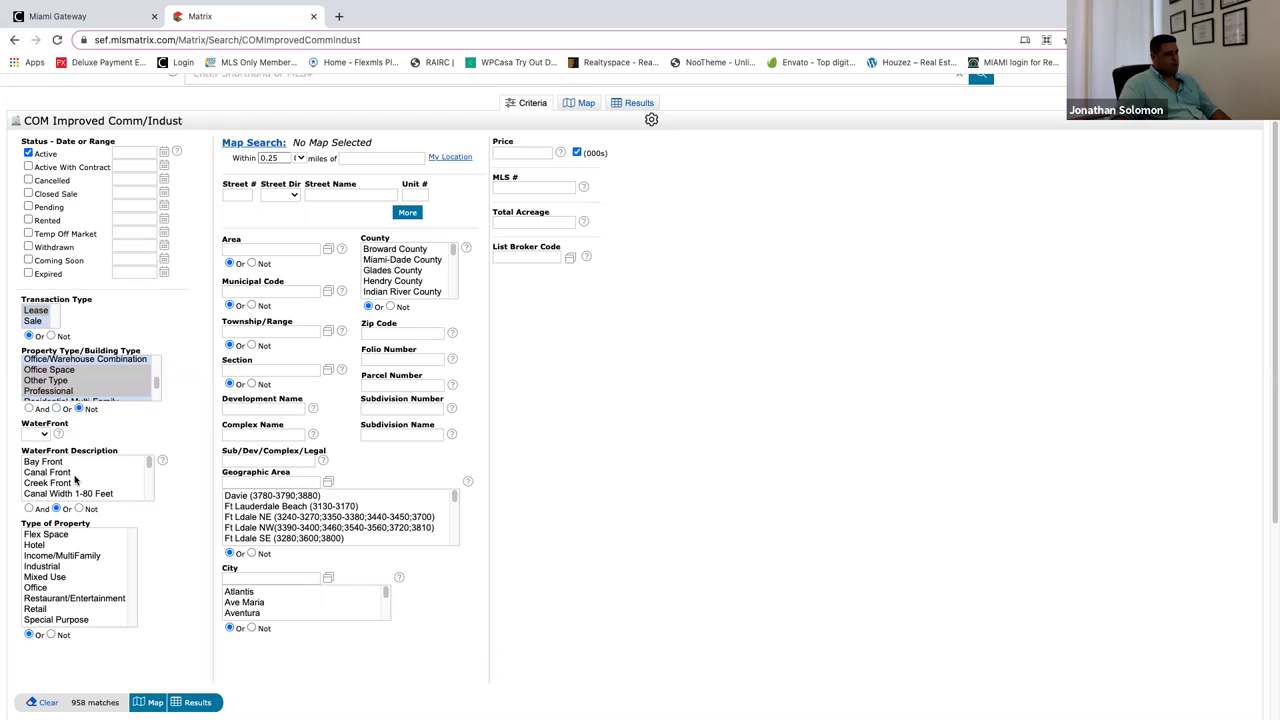
{"action": "left_click", "coordinate": [56, 409]}
{"action": "scroll", "coordinate": [168, 427], "scroll_direction": "down", "scroll_amount": 2}
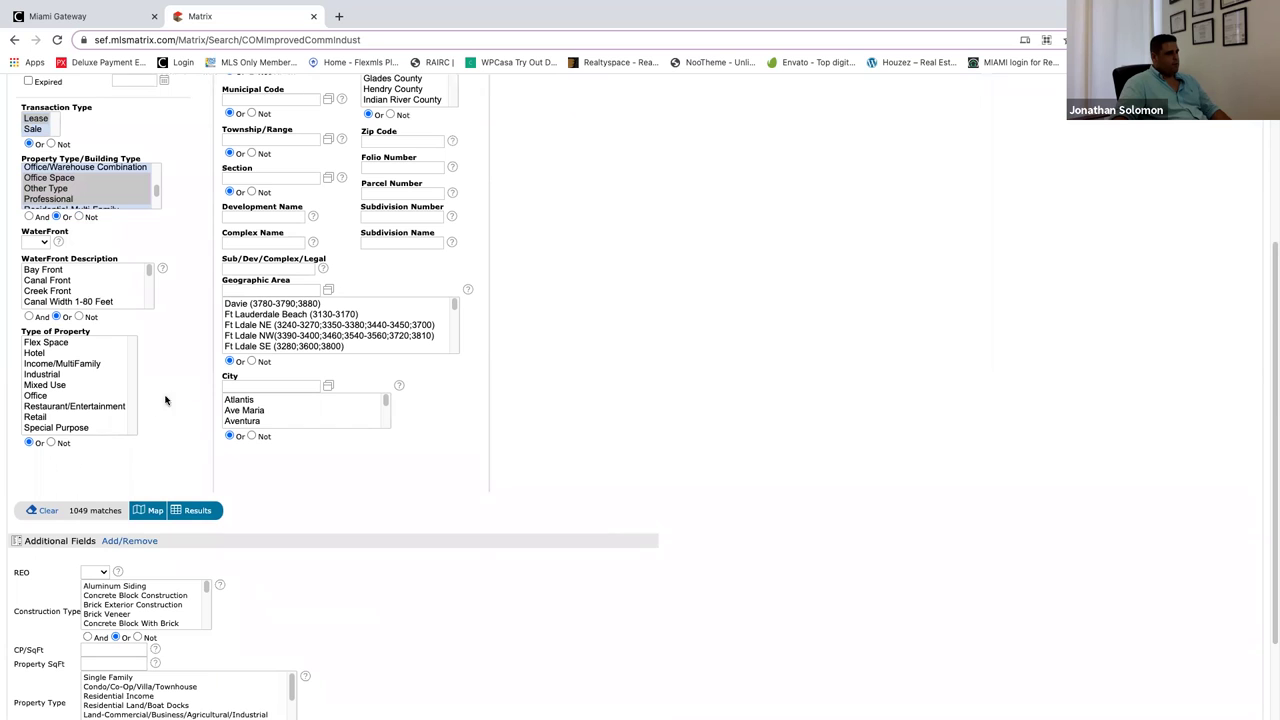
{"action": "scroll", "coordinate": [243, 389], "scroll_direction": "up", "scroll_amount": 3}
{"action": "left_click", "coordinate": [636, 176]}
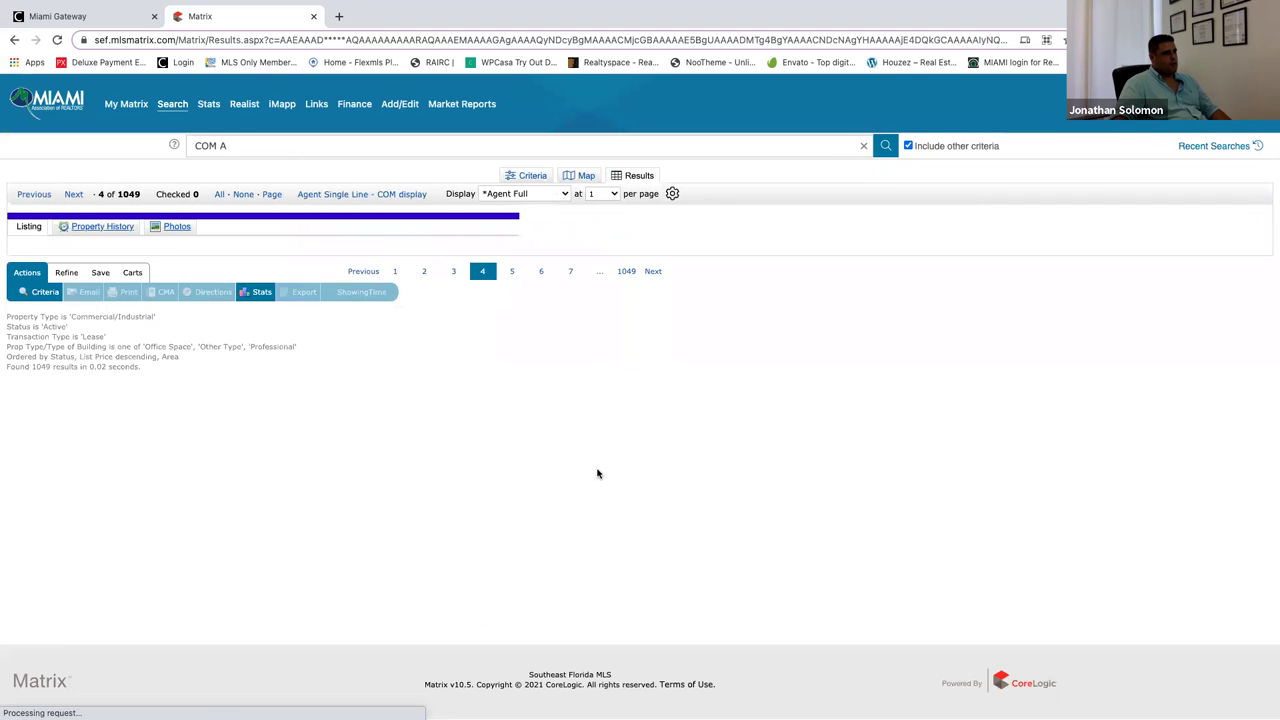
Review the office lease listing's location, general information, remarks and financial details.
{"action": "mouse_move", "coordinate": [195, 333]}
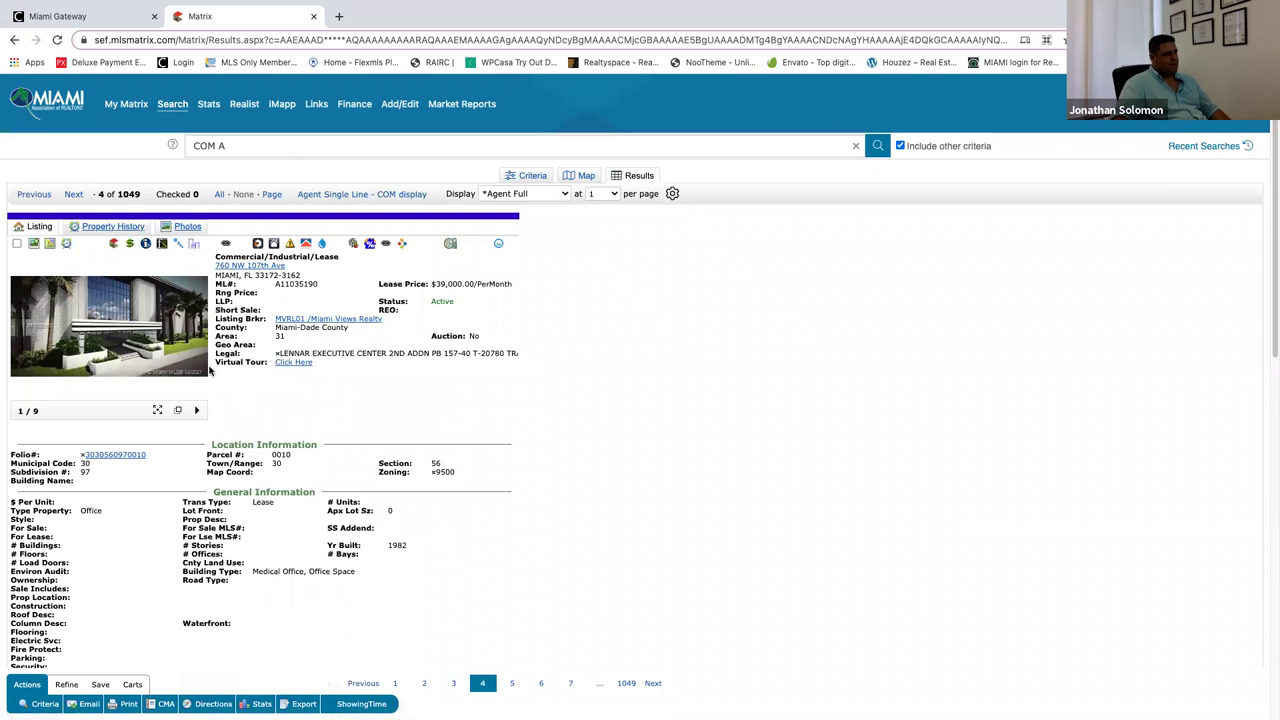
{"action": "scroll", "coordinate": [206, 368], "scroll_direction": "down", "scroll_amount": 3}
{"action": "scroll", "coordinate": [208, 372], "scroll_direction": "down", "scroll_amount": 7}
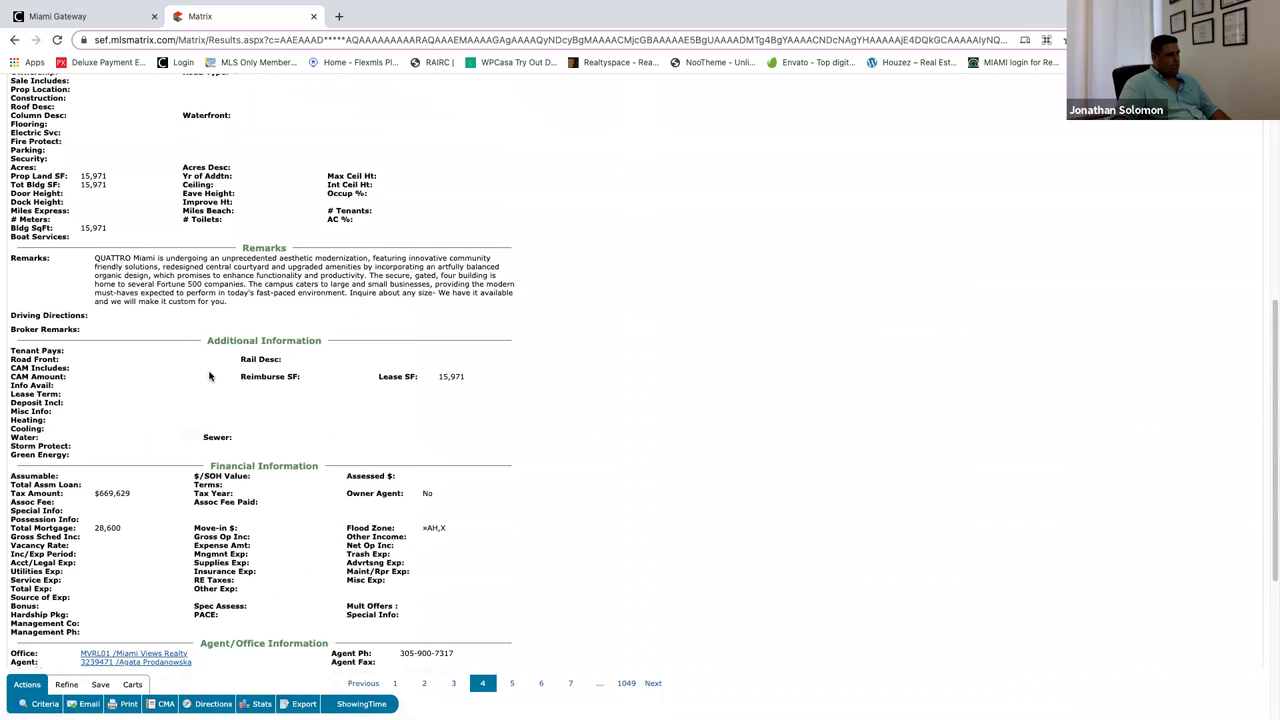
{"action": "scroll", "coordinate": [236, 292], "scroll_direction": "up", "scroll_amount": 10}
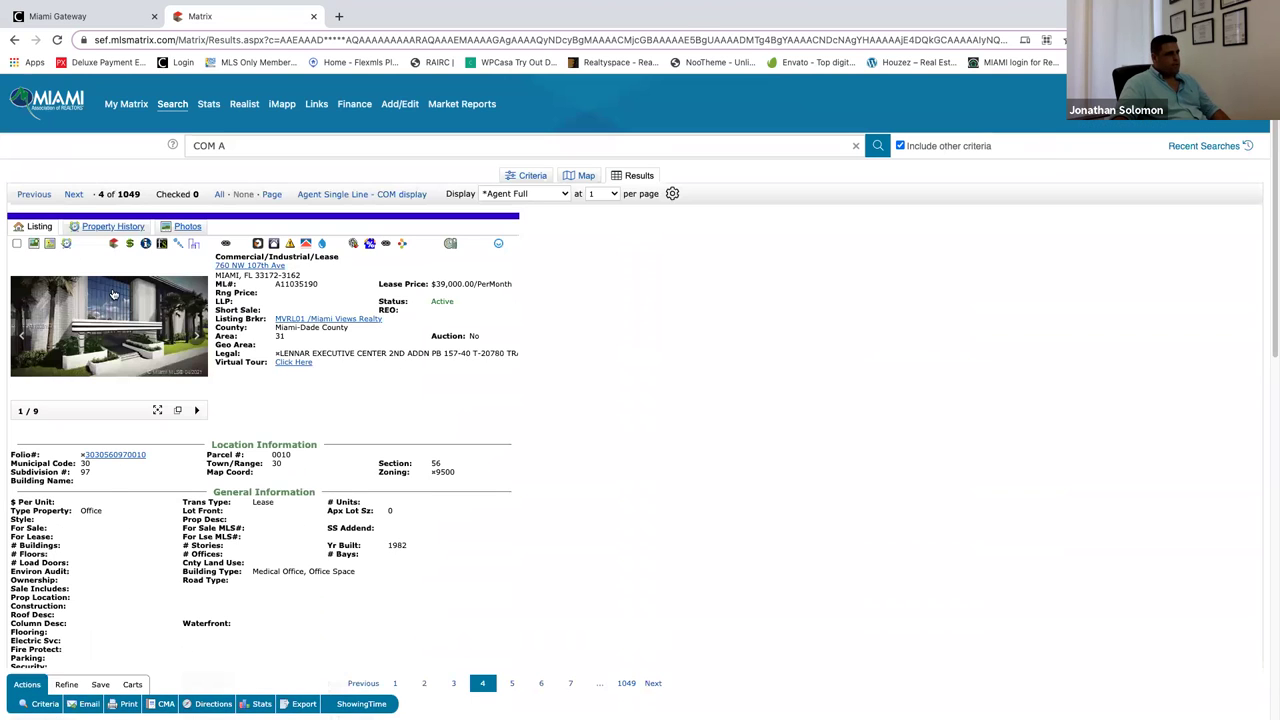
Browse through all of the office lease listing's enlarged photos and close the photo viewer.
{"action": "left_click", "coordinate": [178, 313]}
{"action": "left_click", "coordinate": [1023, 400]}
{"action": "left_click", "coordinate": [1023, 400]}
{"action": "left_click", "coordinate": [1023, 400]}
{"action": "left_click", "coordinate": [1023, 400]}
{"action": "left_click", "coordinate": [1023, 400]}
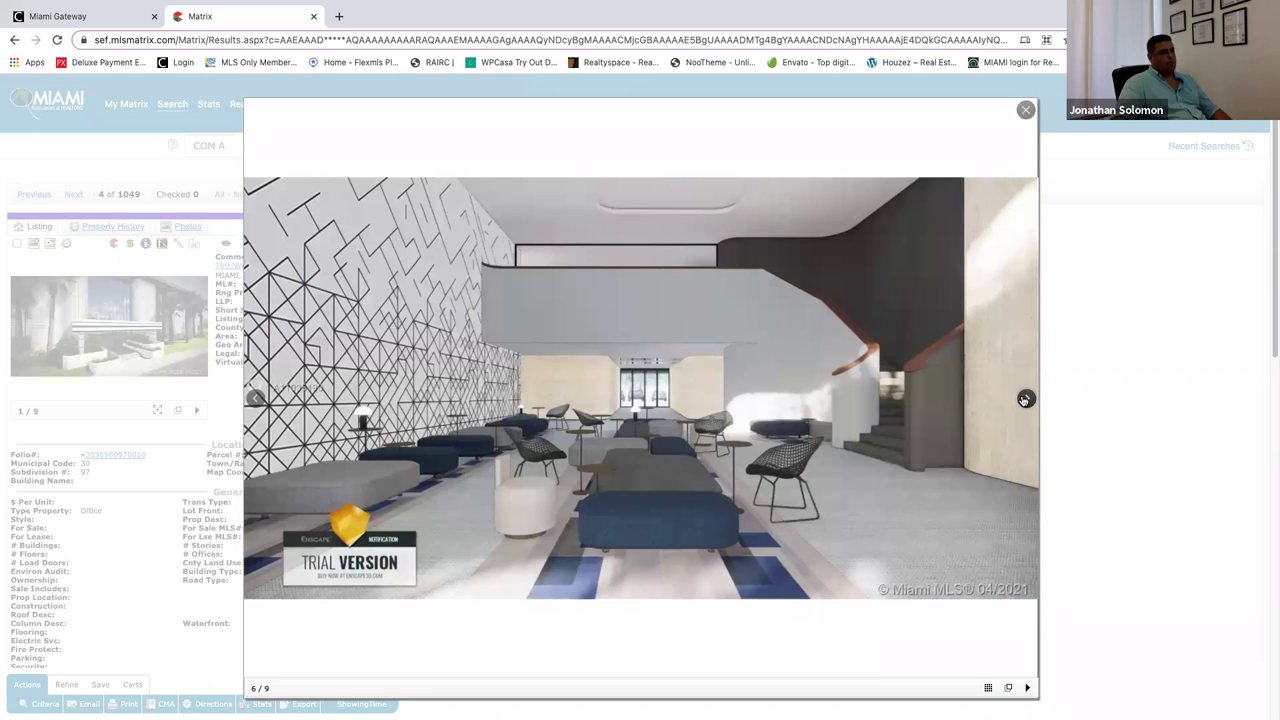
{"action": "left_click", "coordinate": [1023, 400]}
{"action": "left_click", "coordinate": [1023, 400]}
{"action": "left_click", "coordinate": [1023, 400]}
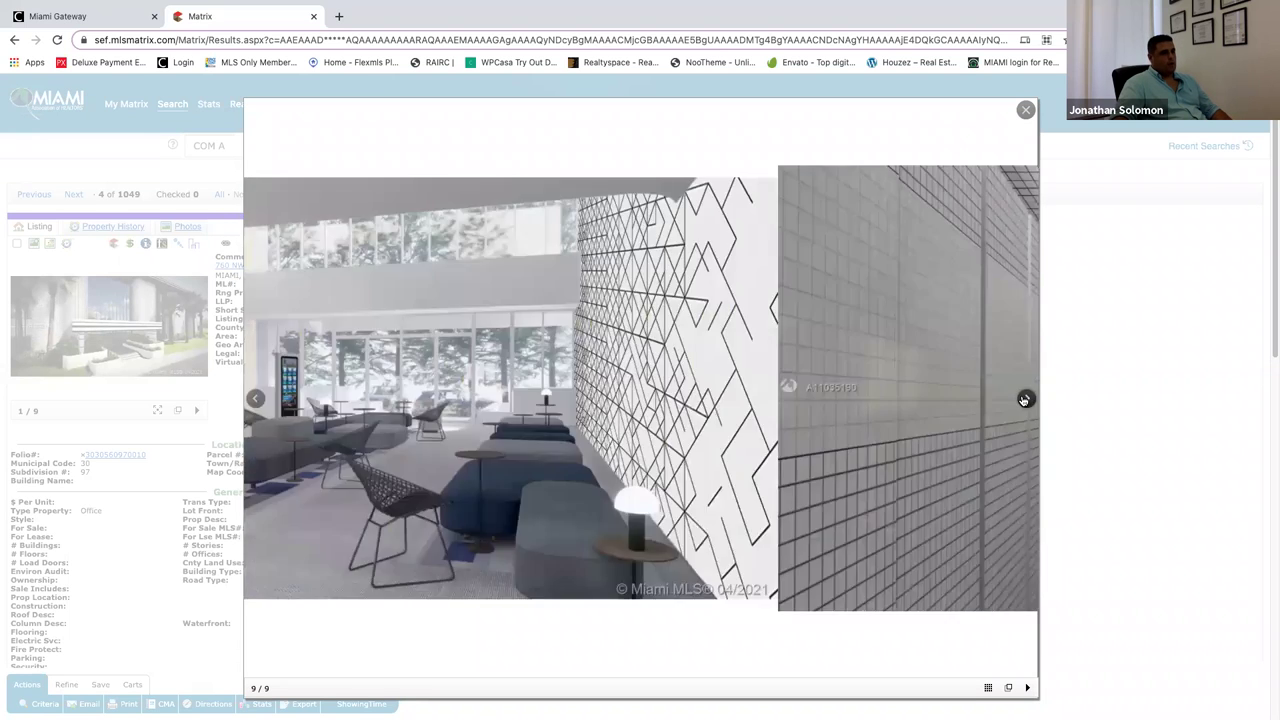
{"action": "left_click", "coordinate": [1023, 400]}
{"action": "left_click", "coordinate": [1025, 110]}
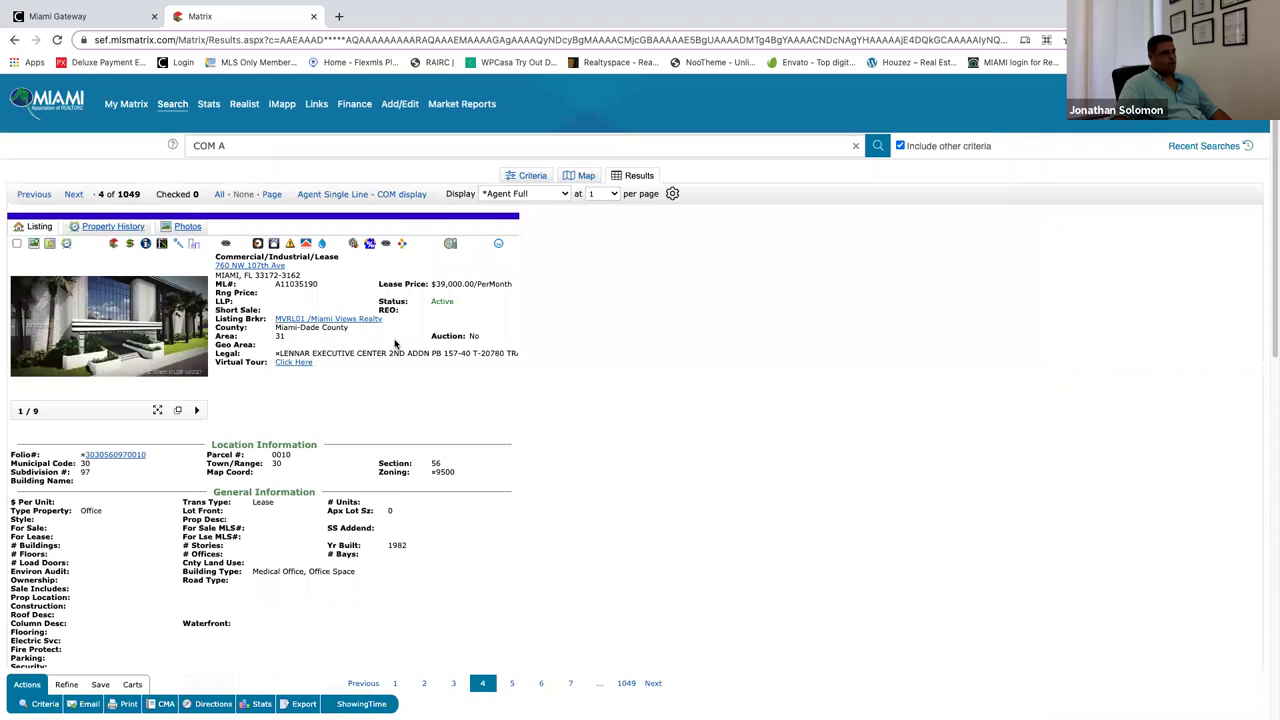
Read the lease listing's building type, additional and financial information, and agent/office details including the compensation fields.
{"action": "scroll", "coordinate": [234, 457], "scroll_direction": "down", "scroll_amount": 2}
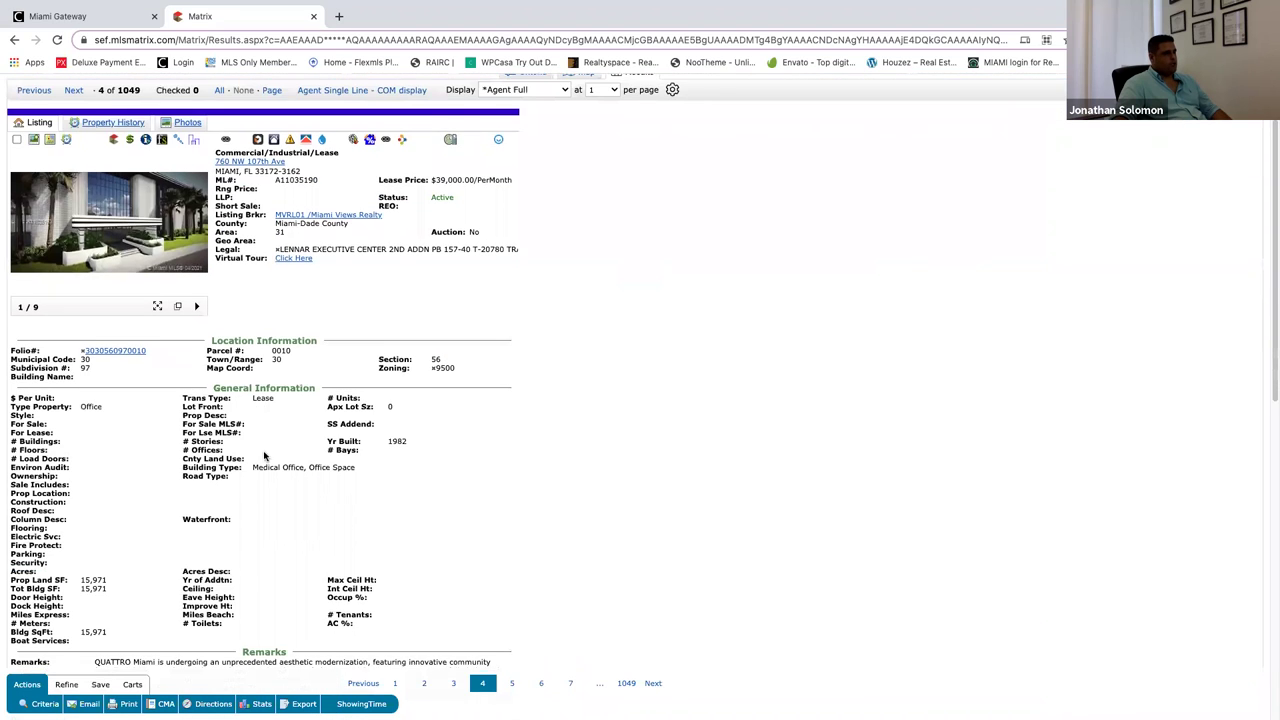
{"action": "scroll", "coordinate": [264, 457], "scroll_direction": "down", "scroll_amount": 5}
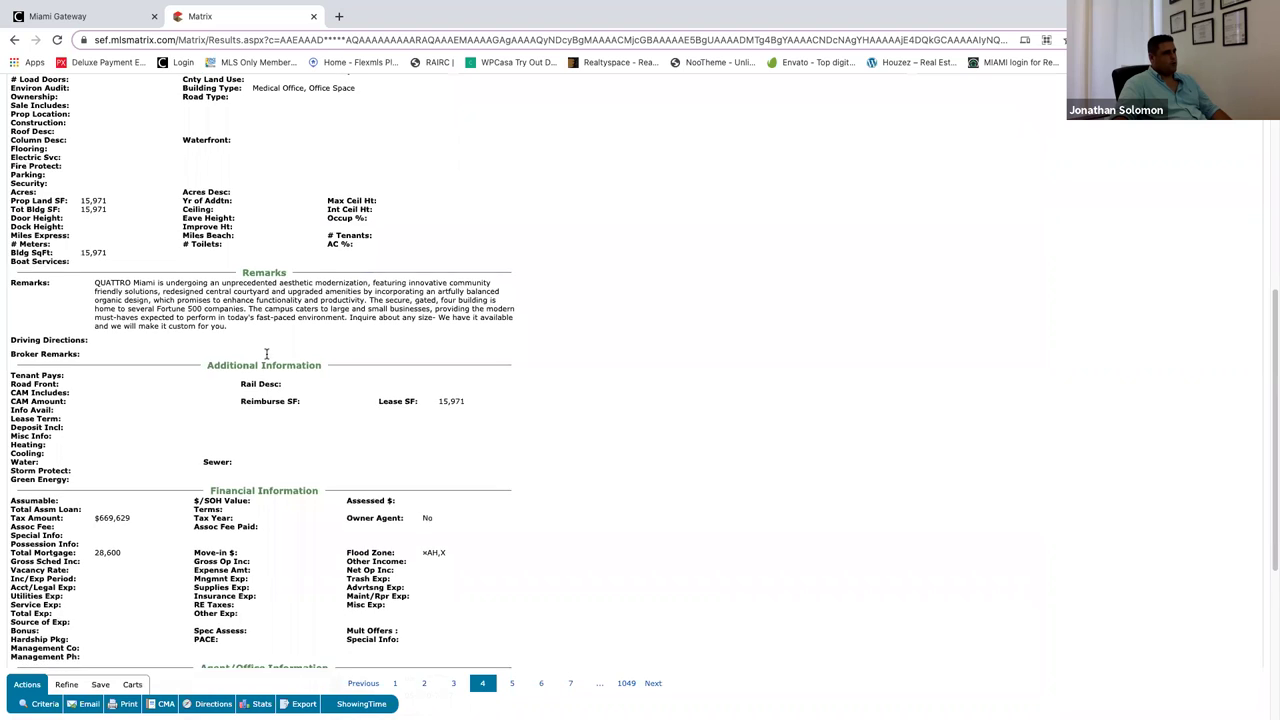
{"action": "scroll", "coordinate": [266, 354], "scroll_direction": "down", "scroll_amount": 1}
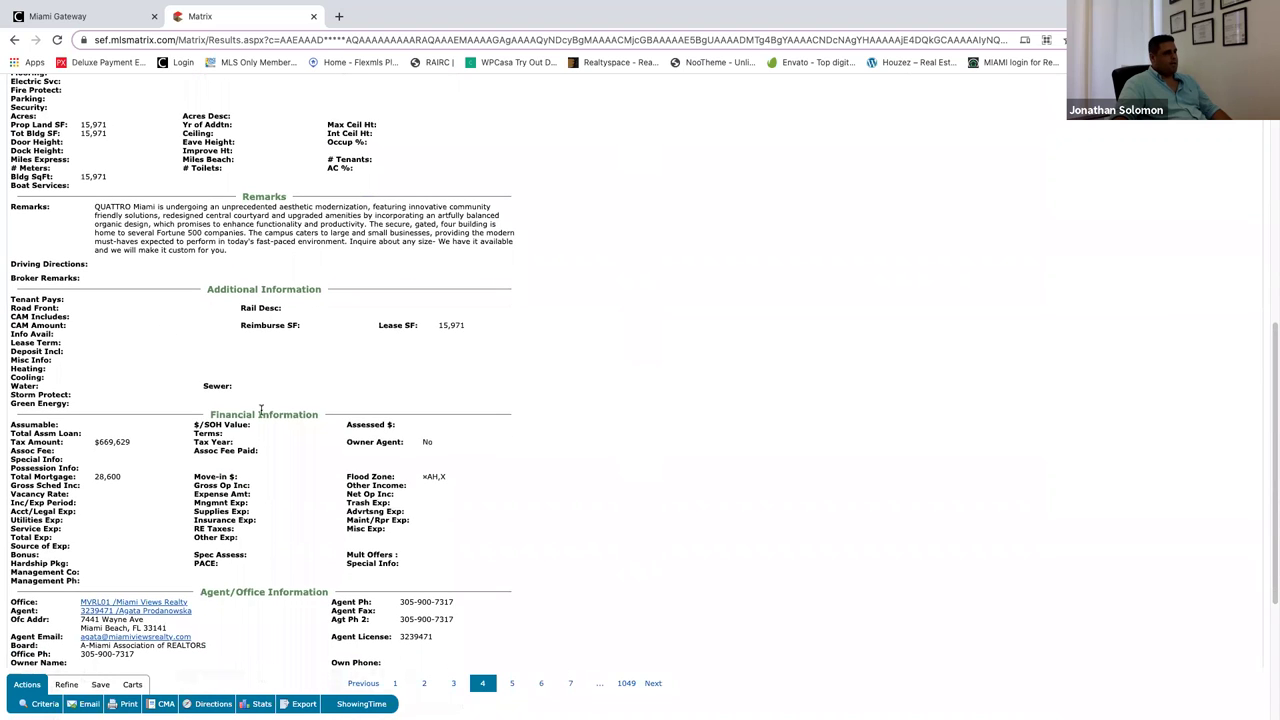
{"action": "scroll", "coordinate": [261, 410], "scroll_direction": "down", "scroll_amount": 3}
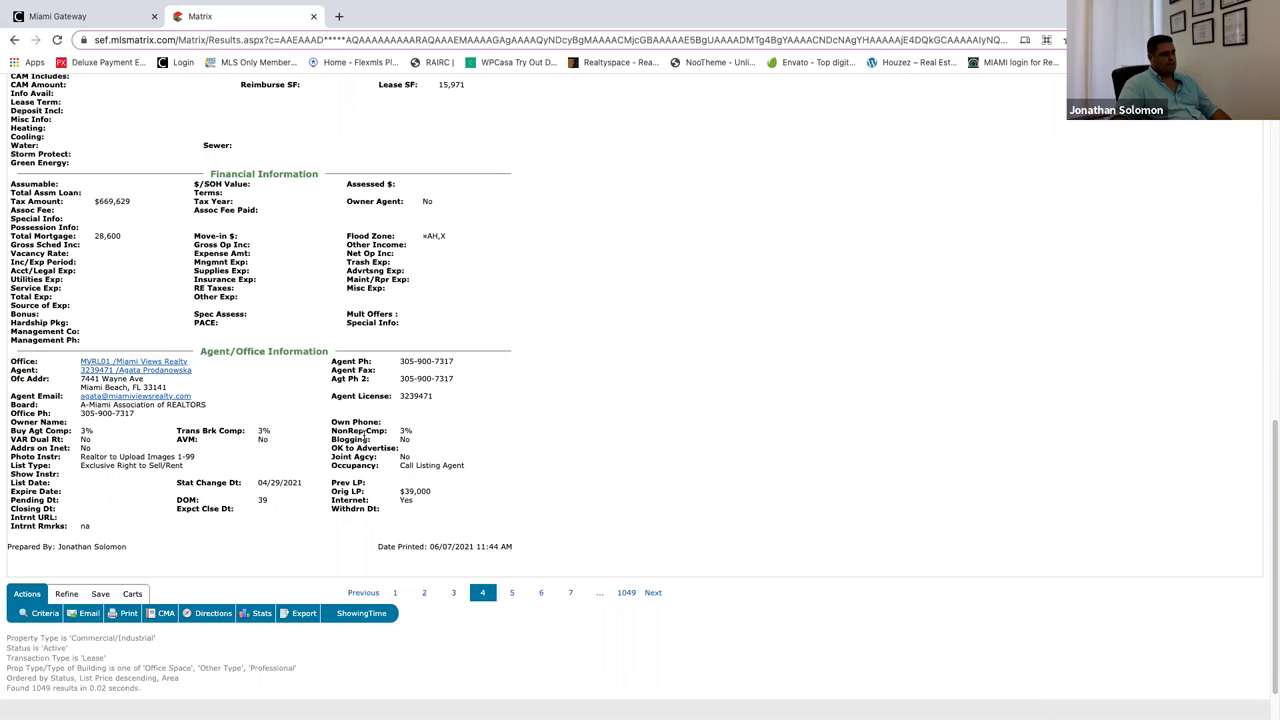
{"action": "scroll", "coordinate": [228, 197], "scroll_direction": "up", "scroll_amount": 10}
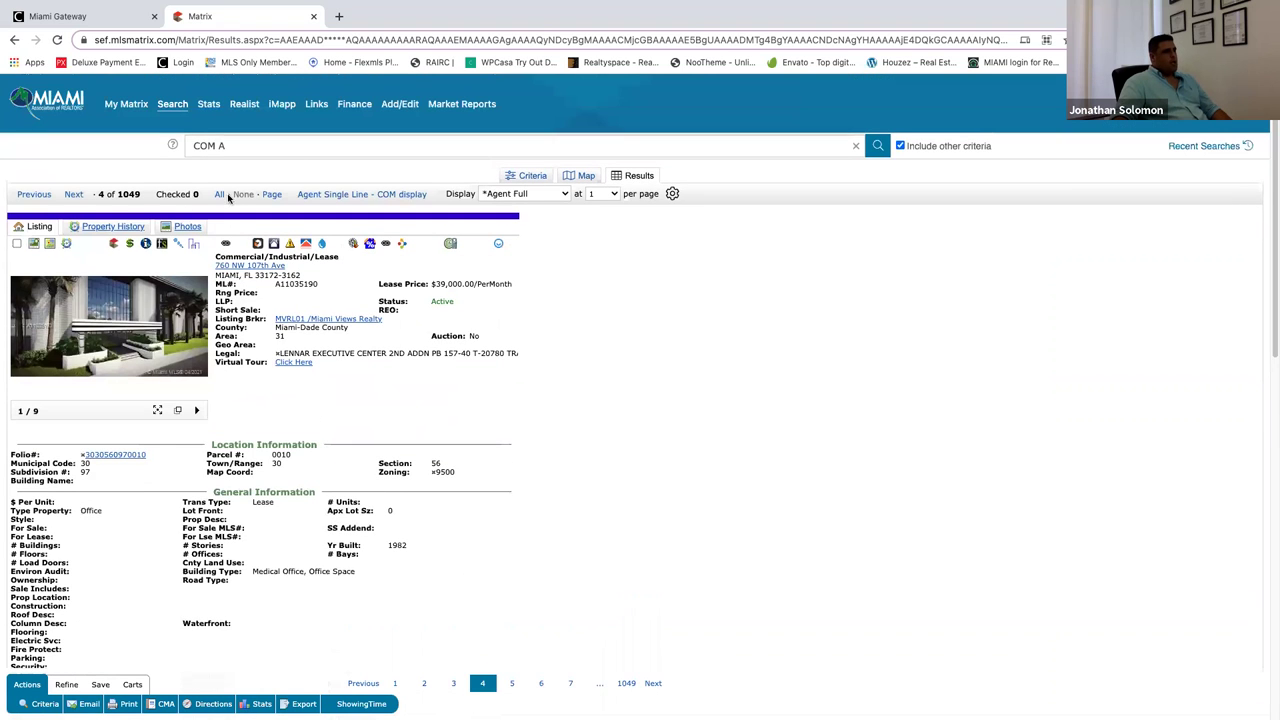
Start a BUS Business Opportunity search and bring up the list of search types again.
{"action": "mouse_move", "coordinate": [174, 106]}
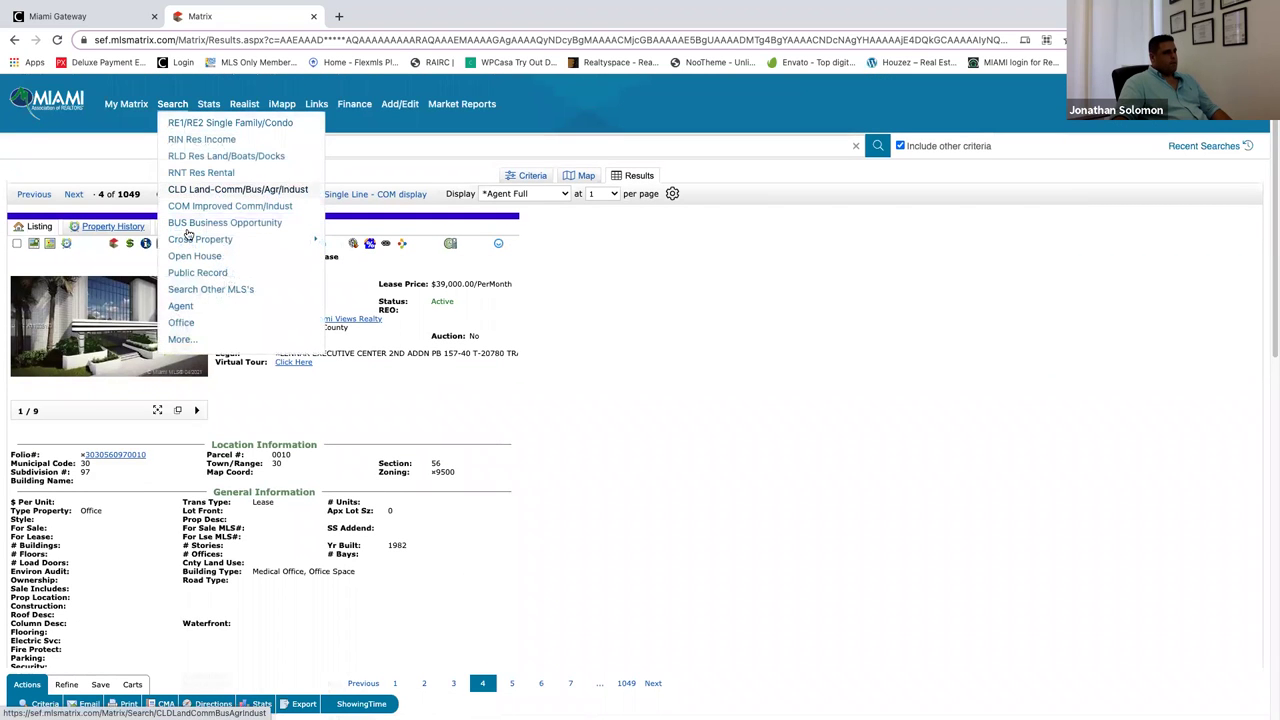
{"action": "mouse_move", "coordinate": [207, 243]}
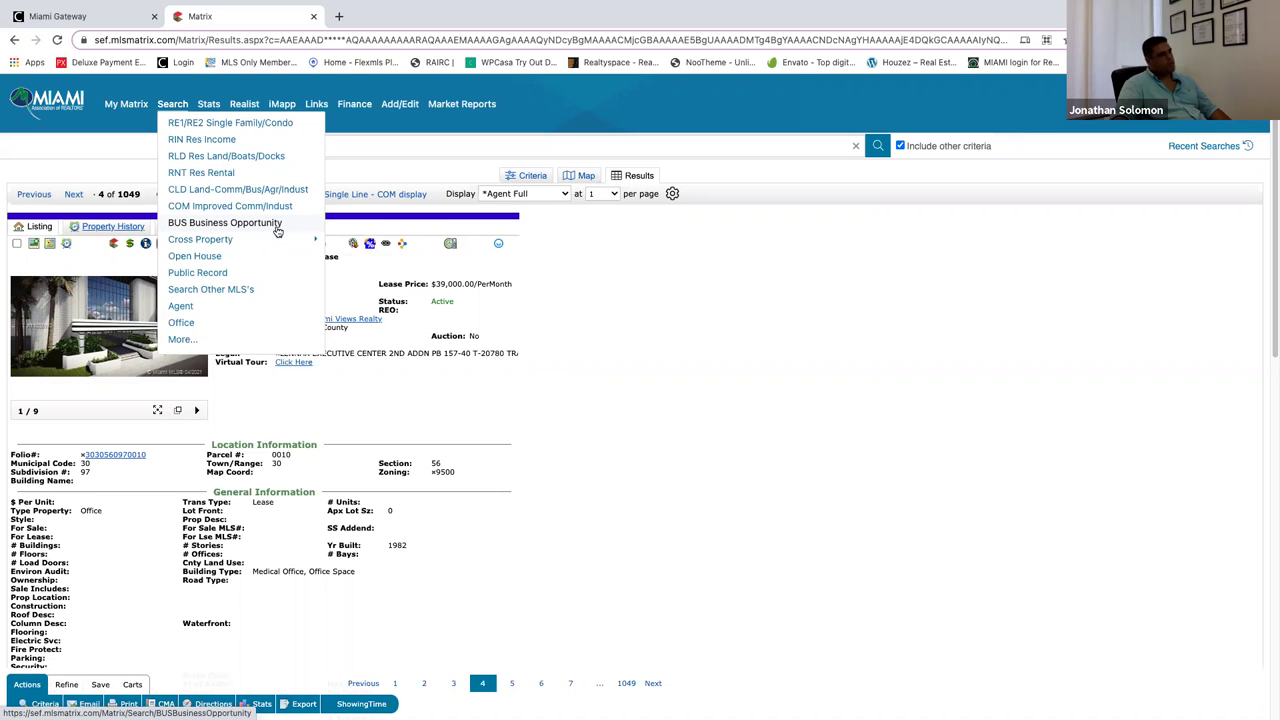
{"action": "left_click", "coordinate": [277, 222]}
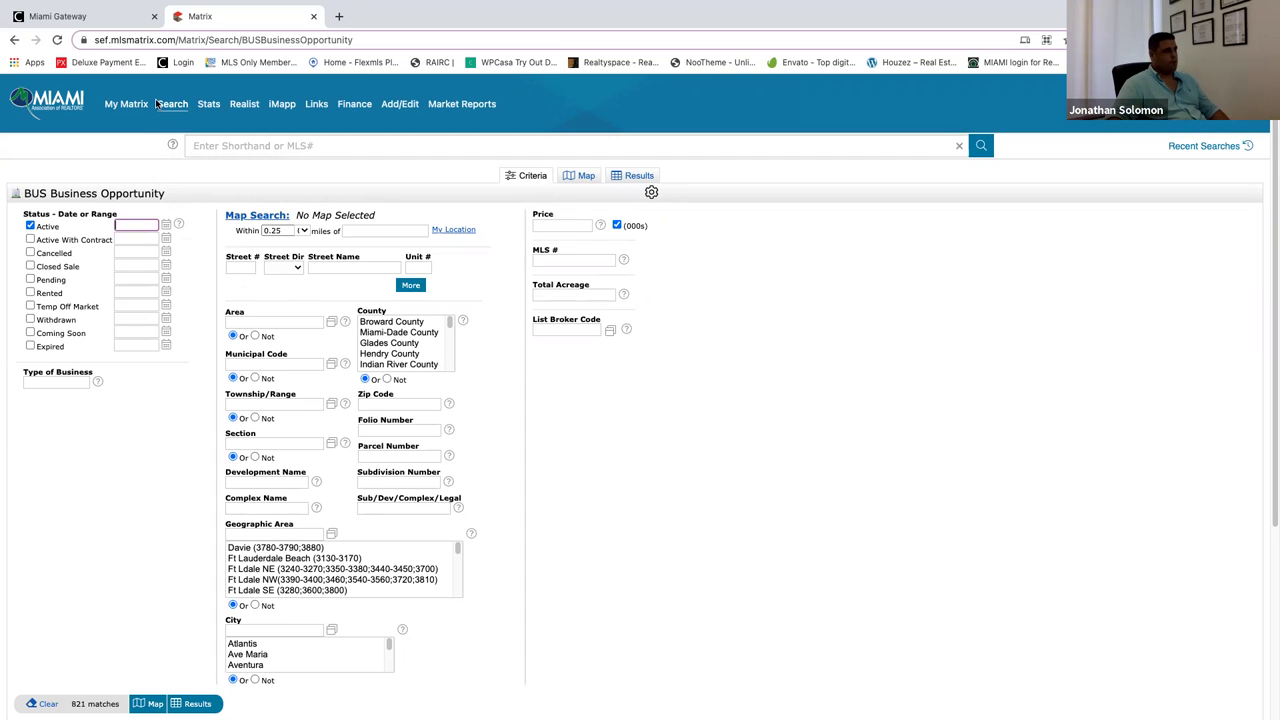
{"action": "mouse_move", "coordinate": [168, 107]}
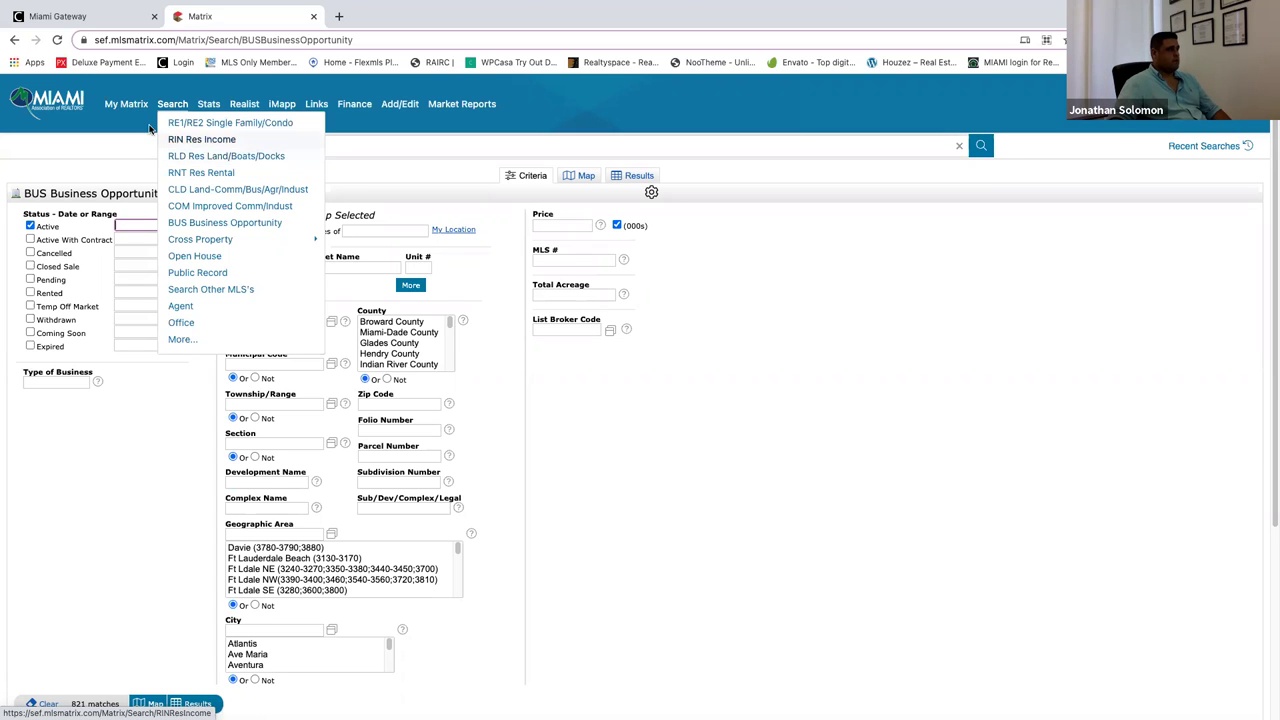
Open the agent's own active listings from My Matrix and display the BUS business opportunity listing in full.
{"action": "left_click", "coordinate": [128, 104]}
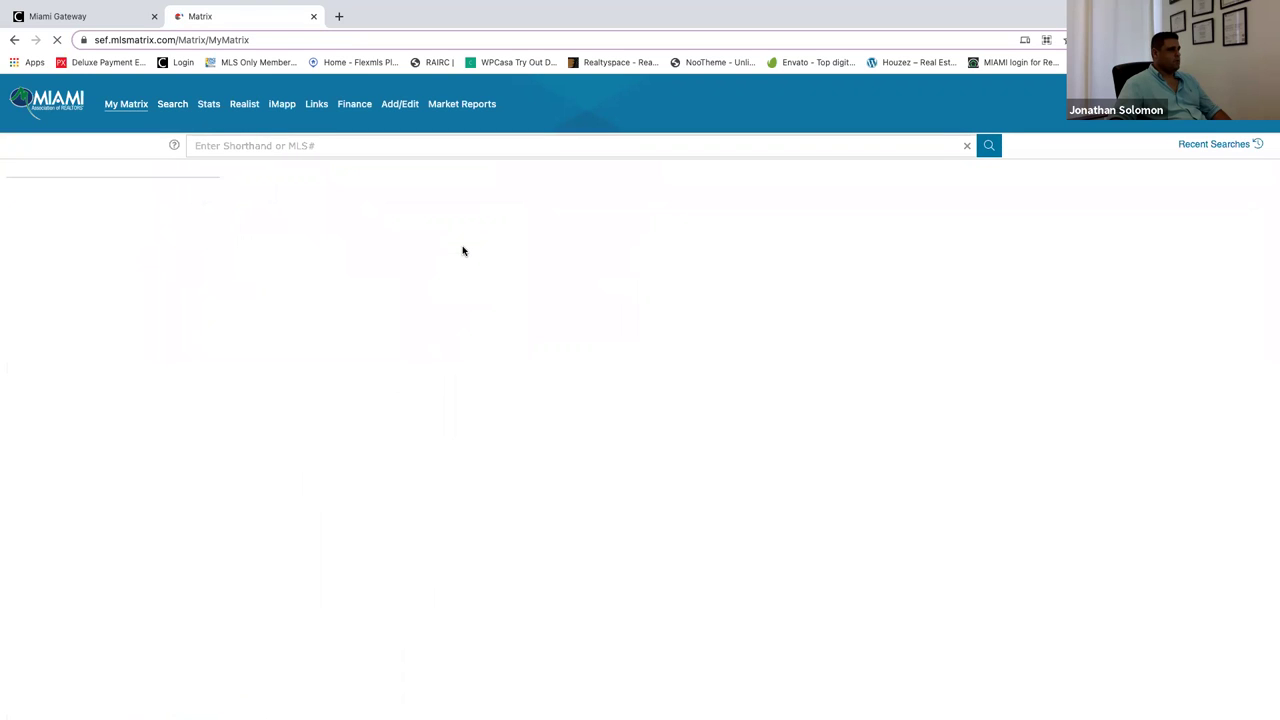
{"action": "scroll", "coordinate": [298, 338], "scroll_direction": "down", "scroll_amount": 3}
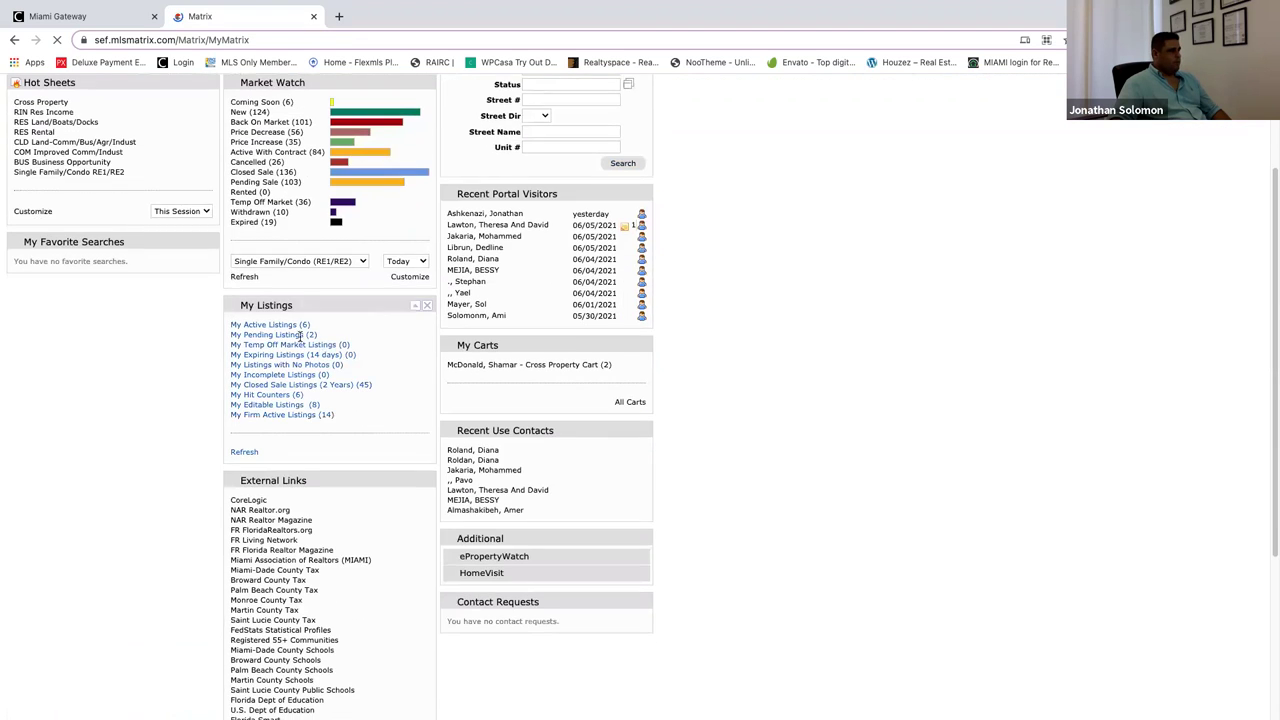
{"action": "left_click", "coordinate": [292, 329]}
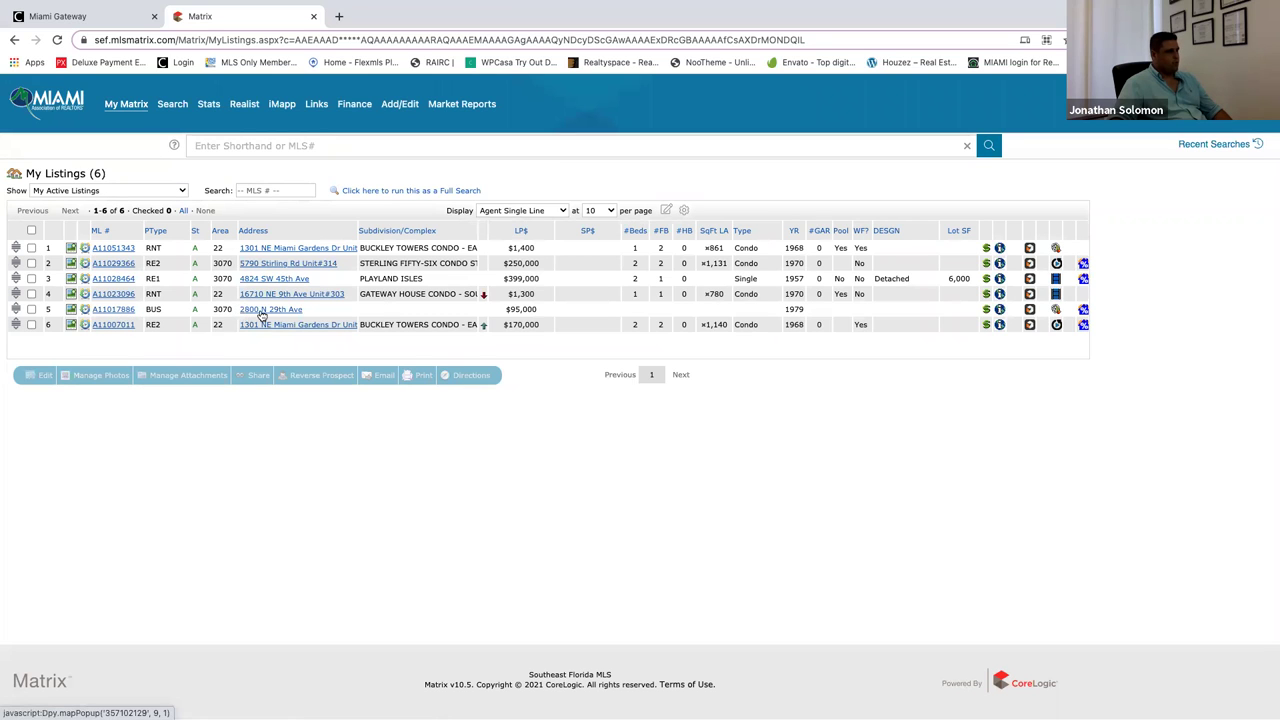
{"action": "left_click", "coordinate": [126, 310]}
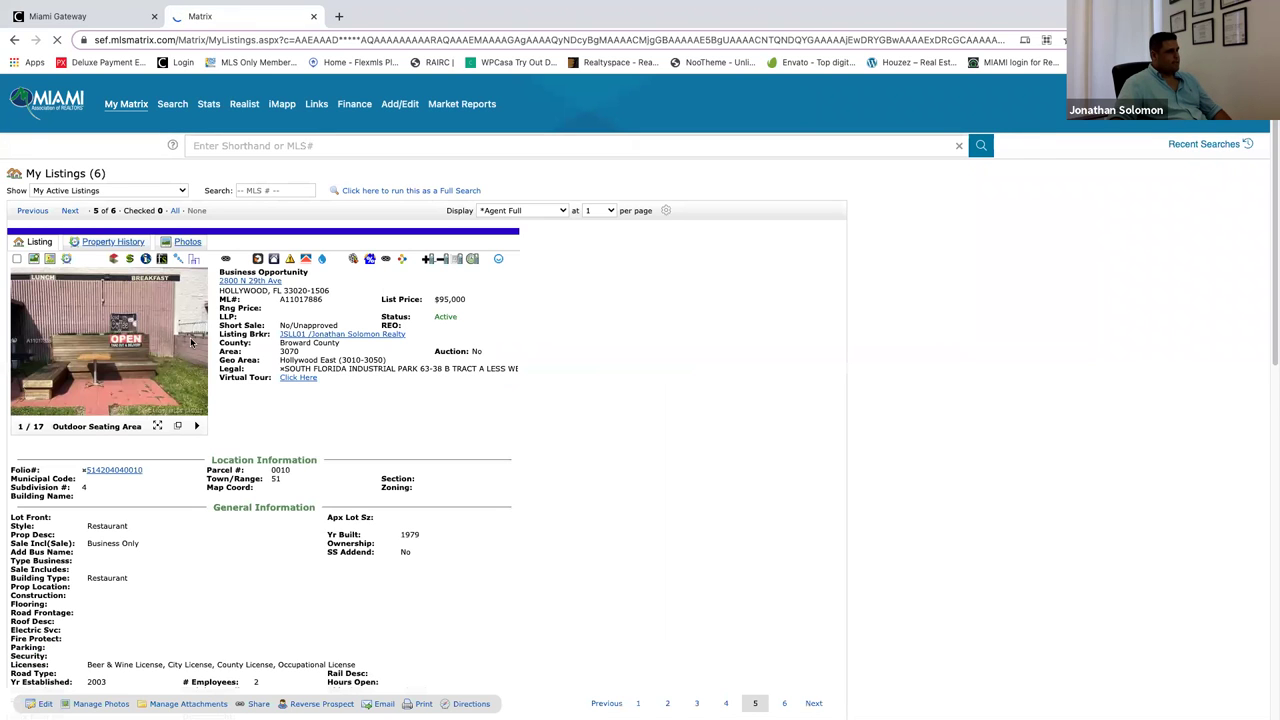
Browse through the first seven enlarged photos of the business opportunity listing and close the photo viewer.
{"action": "left_click", "coordinate": [192, 342]}
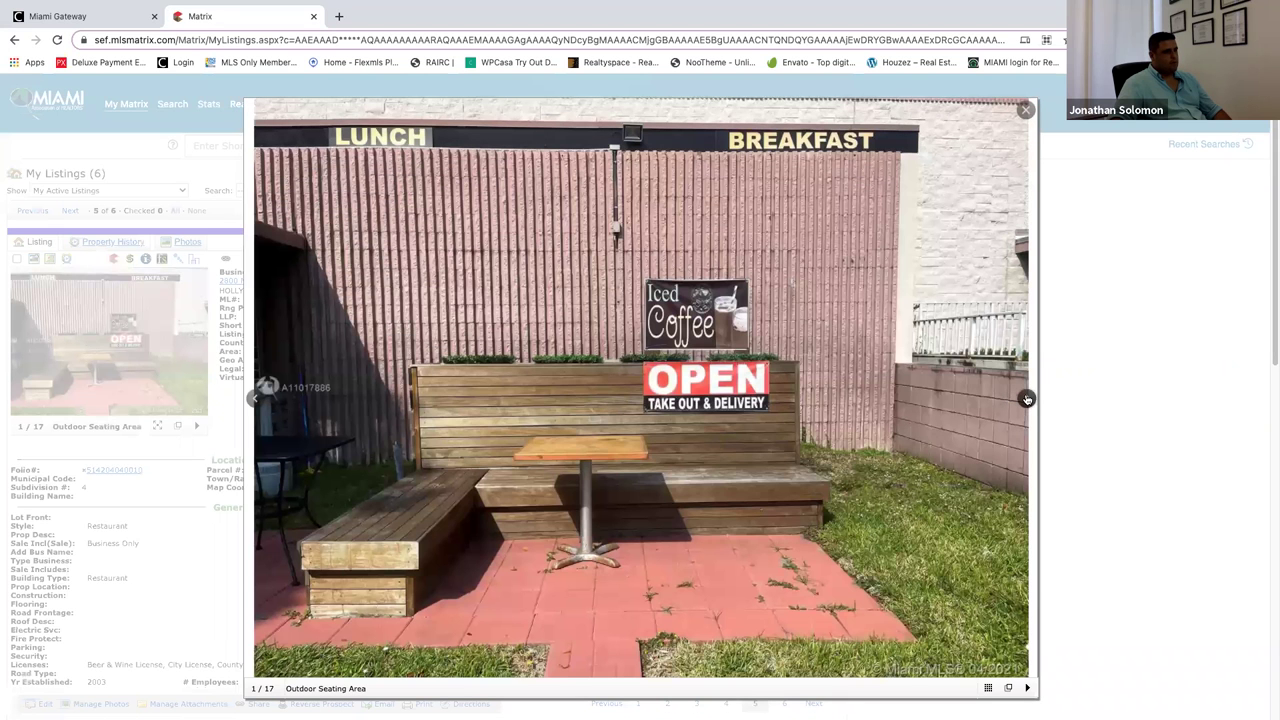
{"action": "left_click", "coordinate": [1026, 399]}
{"action": "left_click", "coordinate": [1026, 399]}
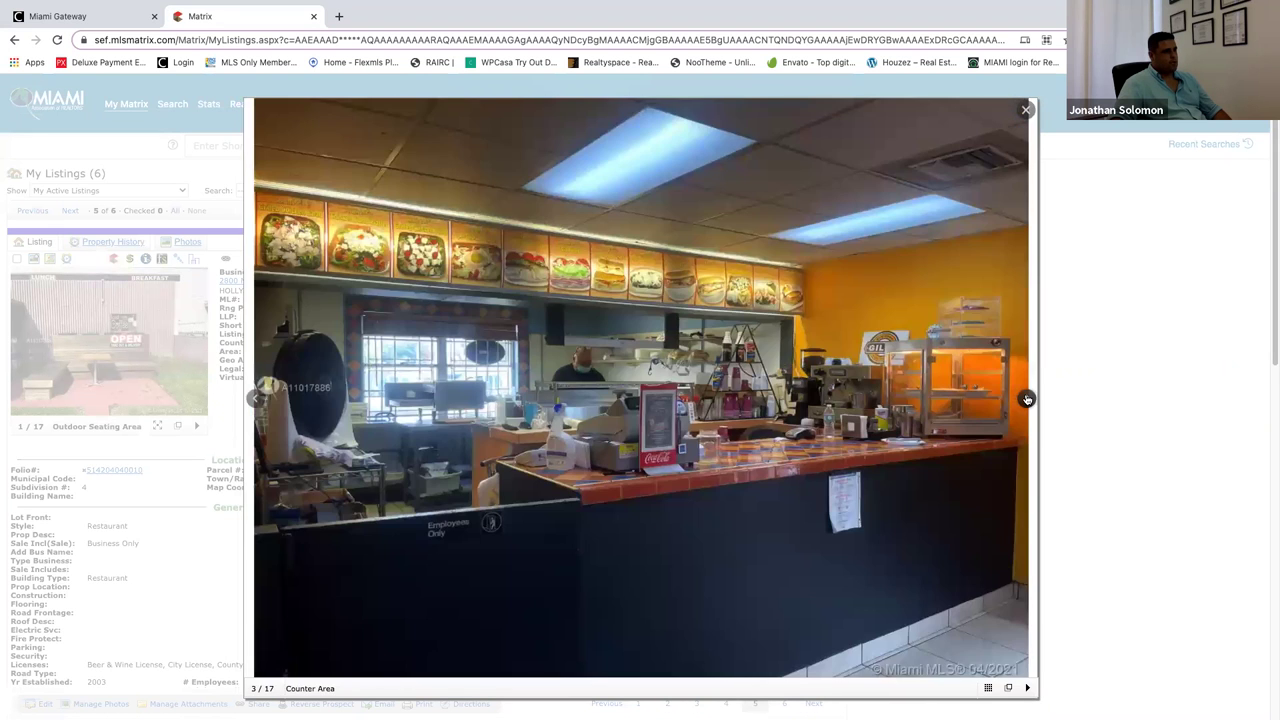
{"action": "left_click", "coordinate": [1026, 399]}
{"action": "left_click", "coordinate": [1026, 399]}
{"action": "left_click", "coordinate": [1026, 399]}
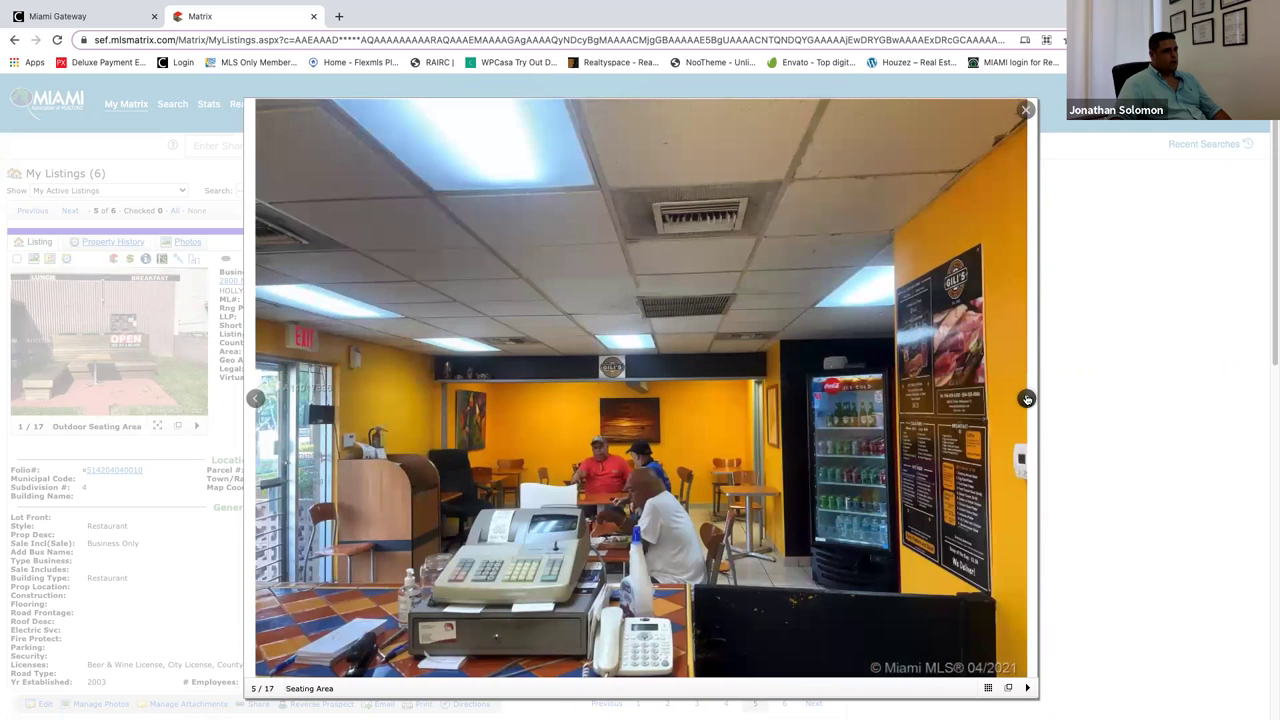
{"action": "left_click", "coordinate": [1026, 399]}
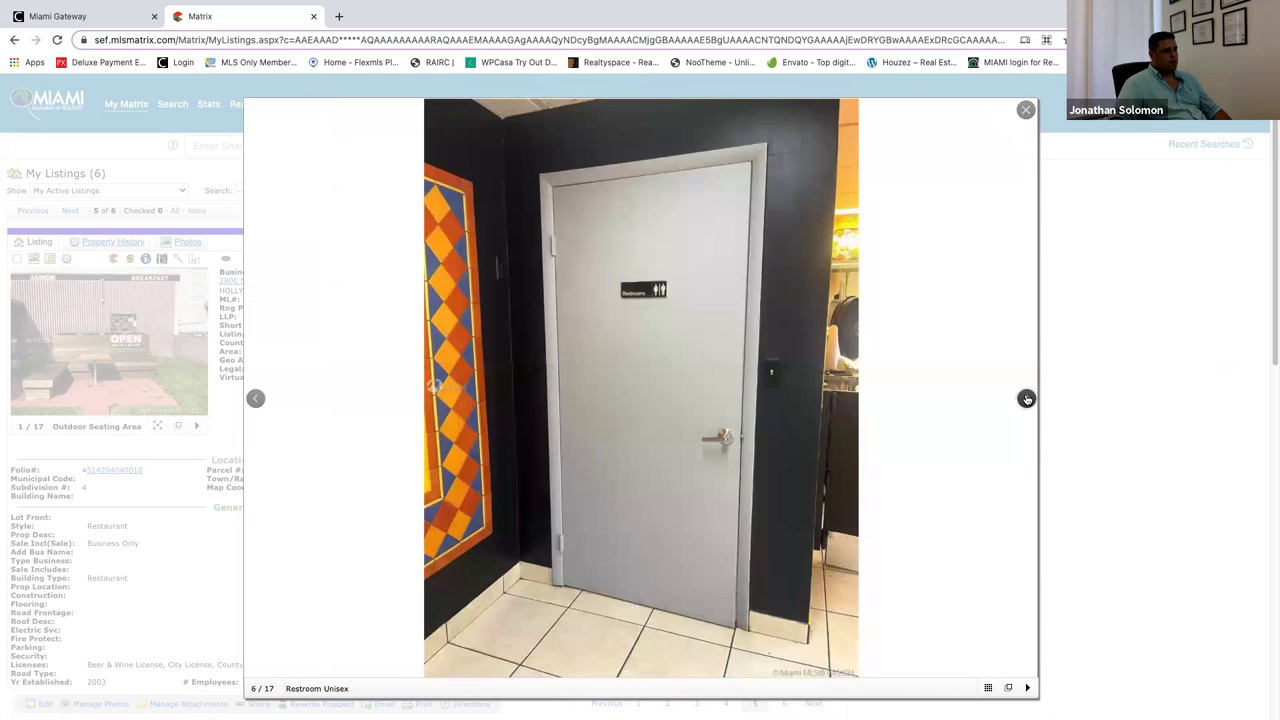
{"action": "left_click", "coordinate": [1025, 399]}
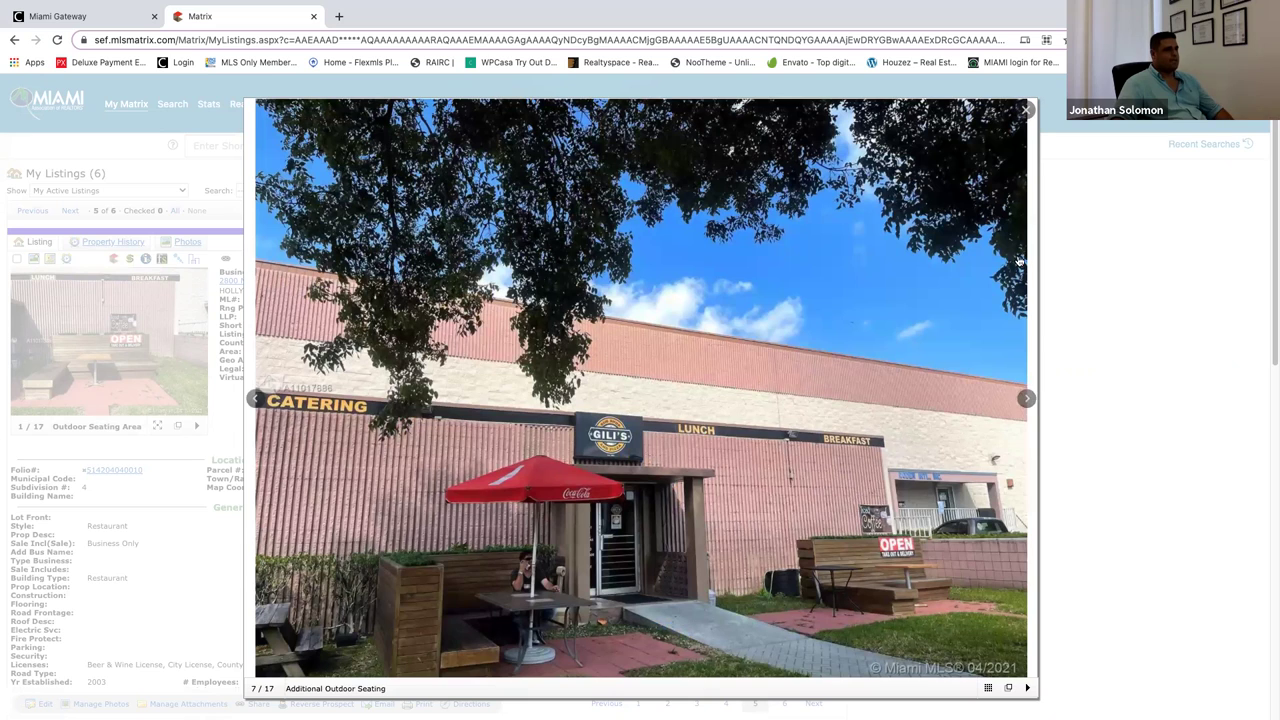
{"action": "left_click", "coordinate": [1027, 110]}
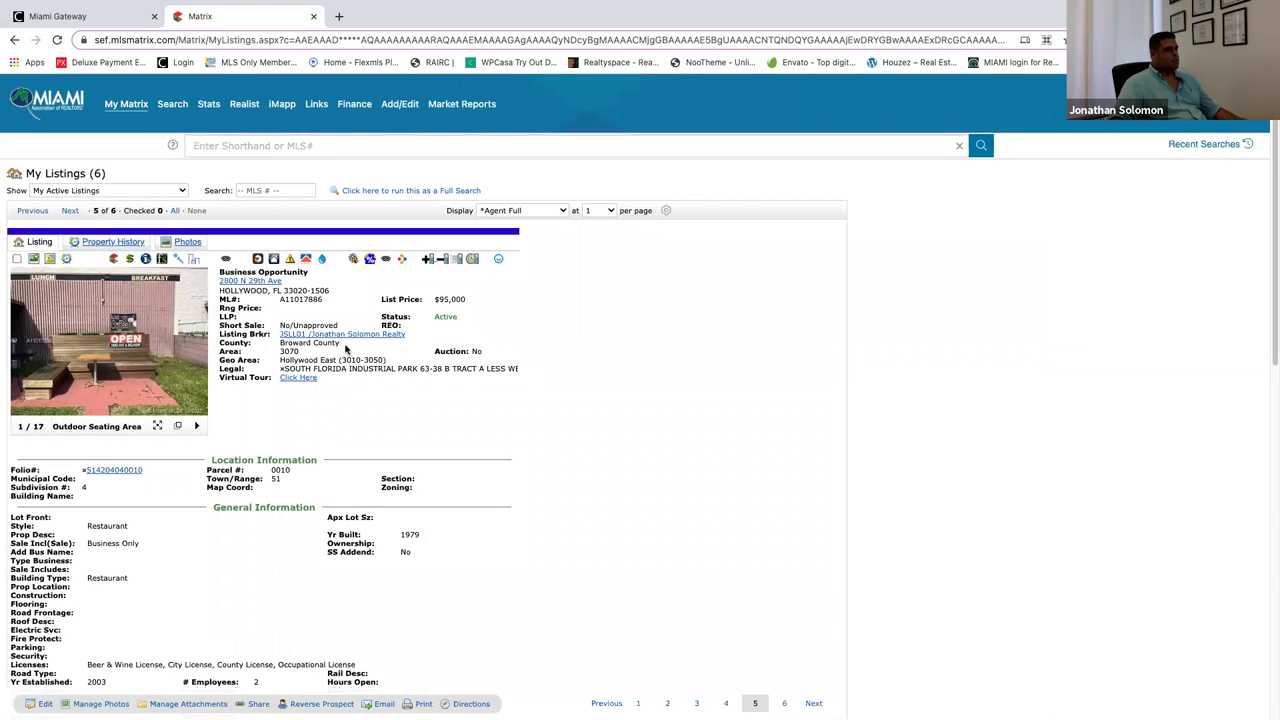
Review the business opportunity listing's address, general information, remarks, financial information and agent/office compensation details.
{"action": "scroll", "coordinate": [443, 393], "scroll_direction": "down", "scroll_amount": 4}
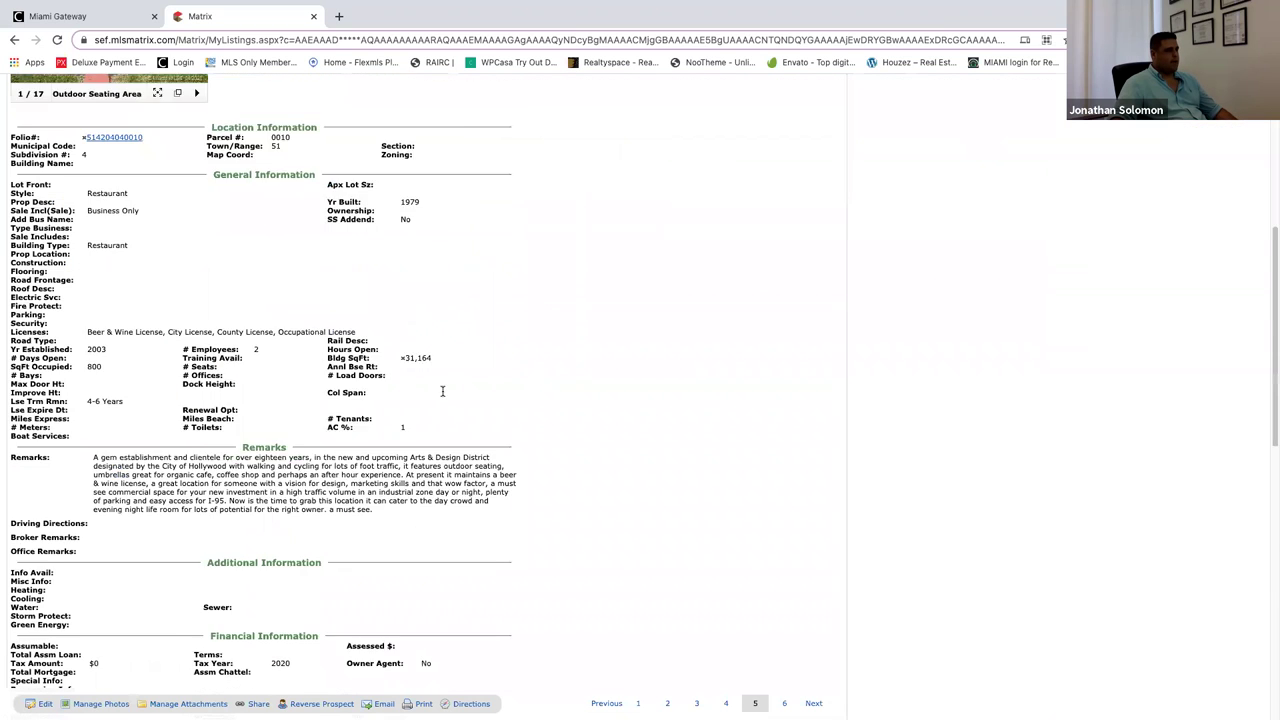
{"action": "scroll", "coordinate": [426, 383], "scroll_direction": "up", "scroll_amount": 4}
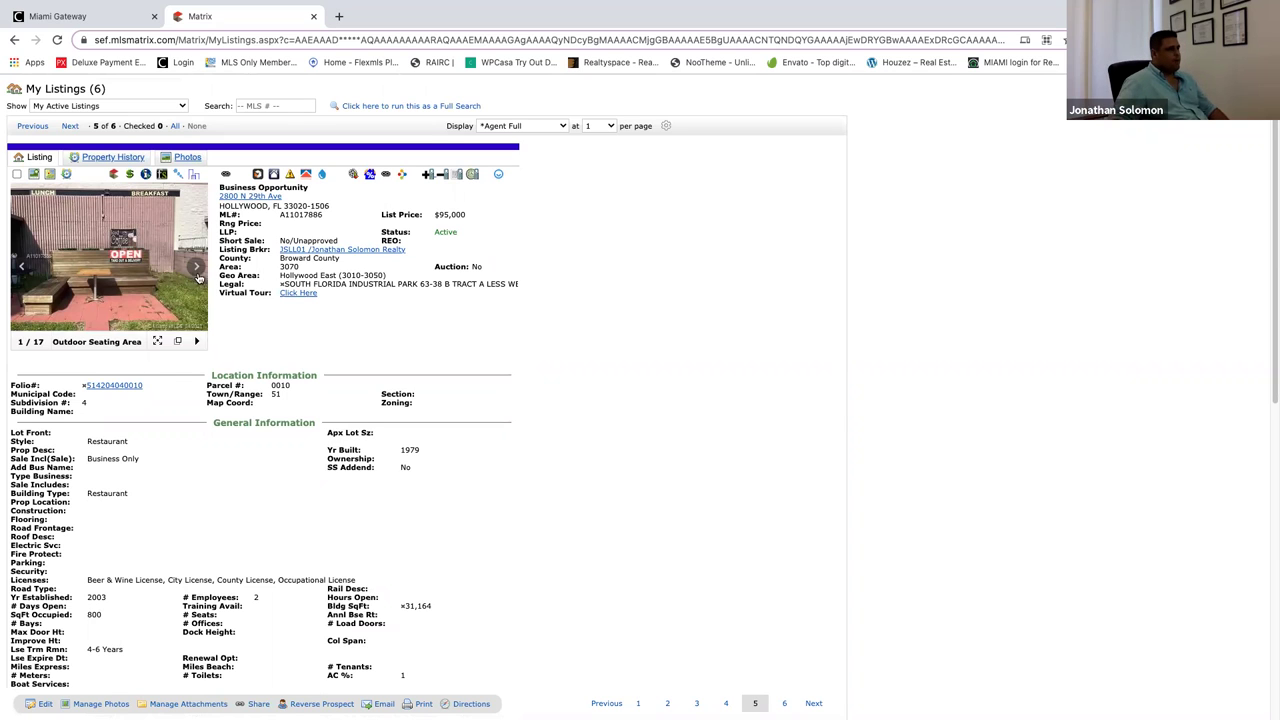
{"action": "scroll", "coordinate": [269, 298], "scroll_direction": "down", "scroll_amount": 3}
{"action": "scroll", "coordinate": [269, 299], "scroll_direction": "down", "scroll_amount": 7}
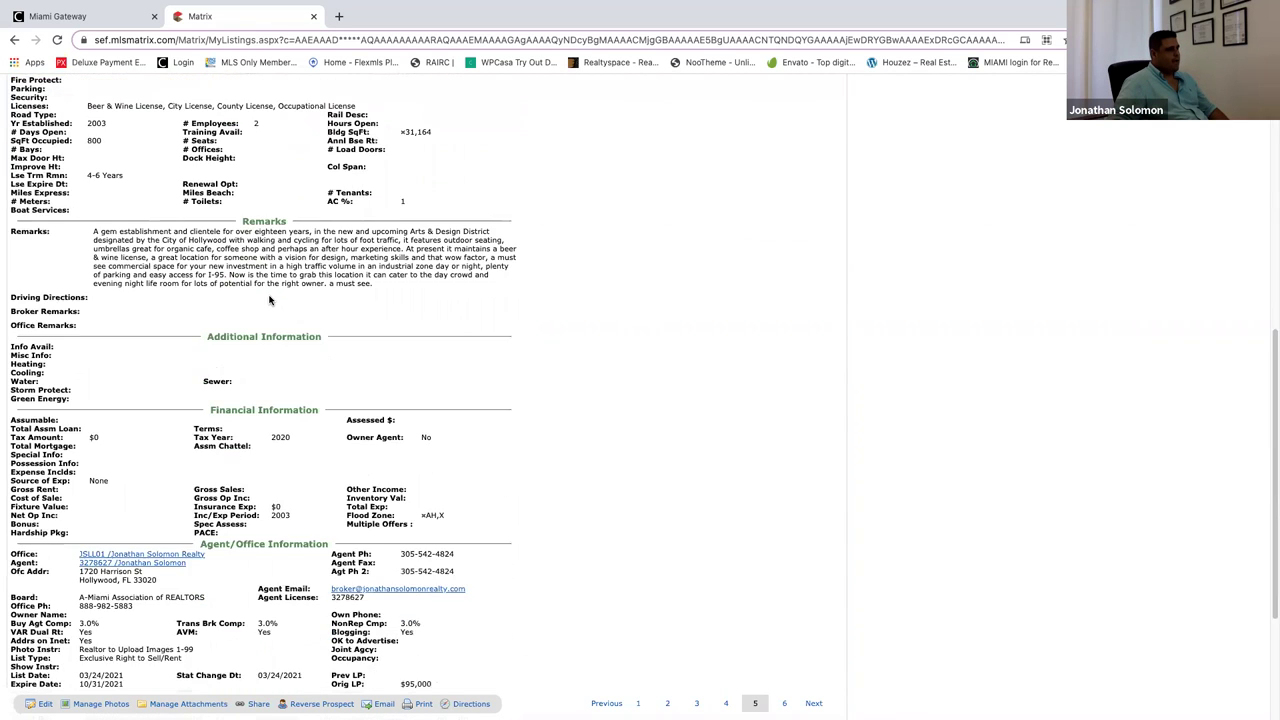
{"action": "scroll", "coordinate": [269, 299], "scroll_direction": "up", "scroll_amount": 15}
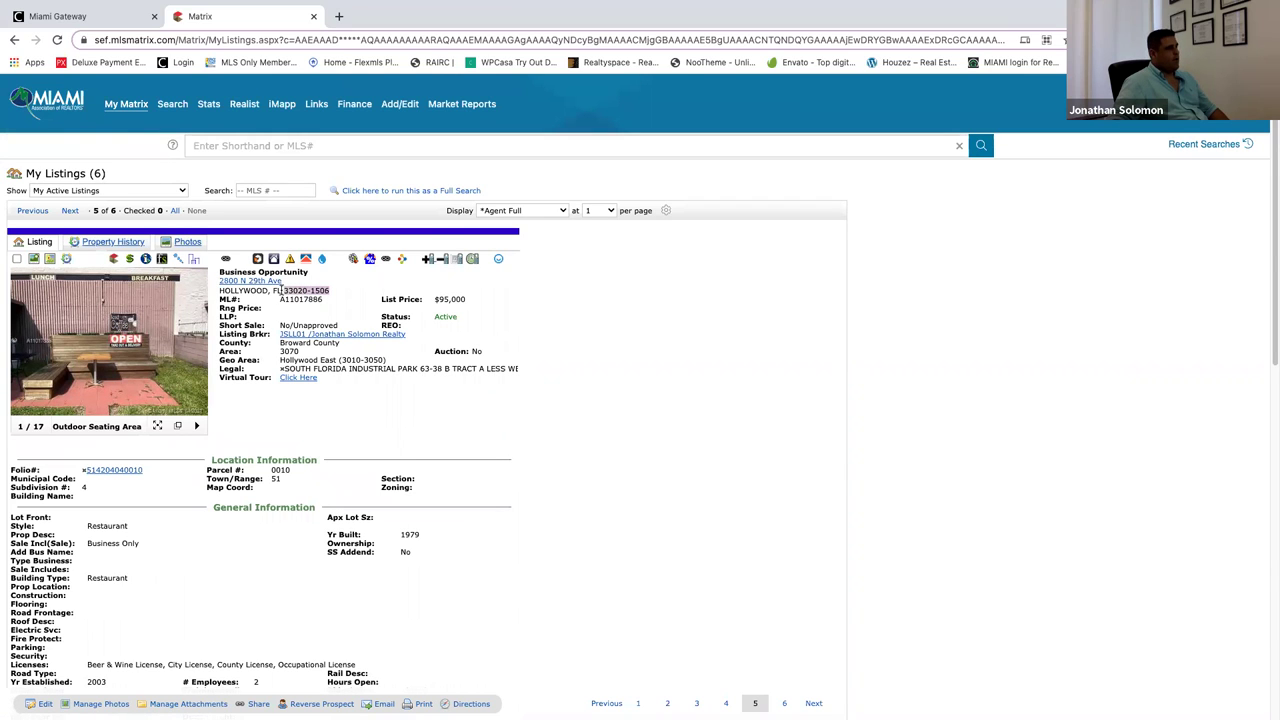
{"action": "left_click_drag", "start_coordinate": [275, 290], "coordinate": [222, 288]}
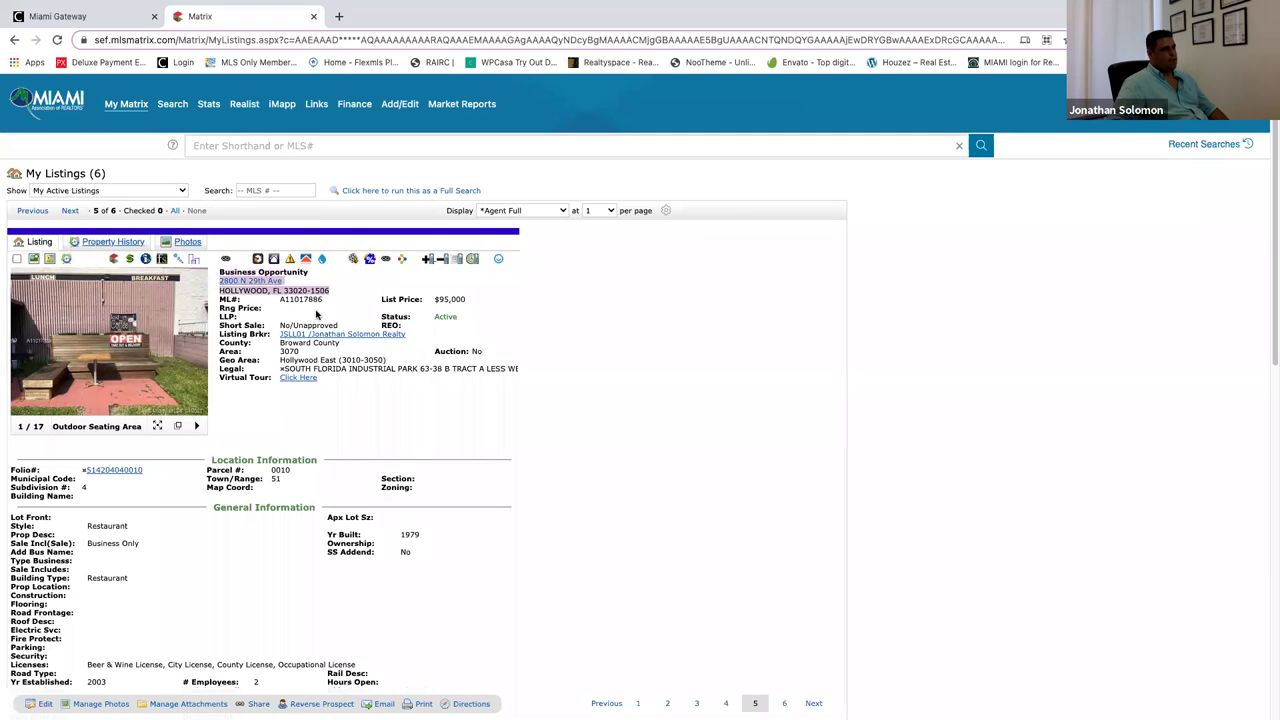
{"action": "left_click", "coordinate": [433, 311]}
{"action": "scroll", "coordinate": [272, 392], "scroll_direction": "down", "scroll_amount": 8}
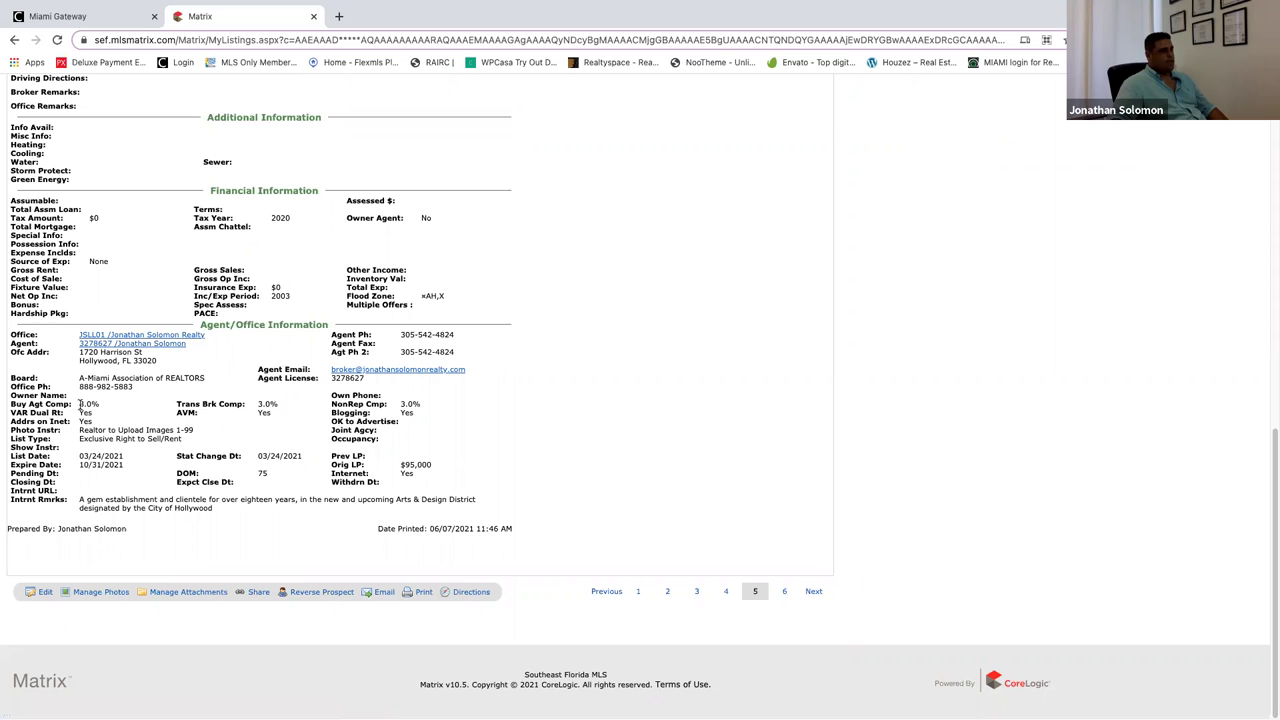
{"action": "scroll", "coordinate": [300, 255], "scroll_direction": "up", "scroll_amount": 10}
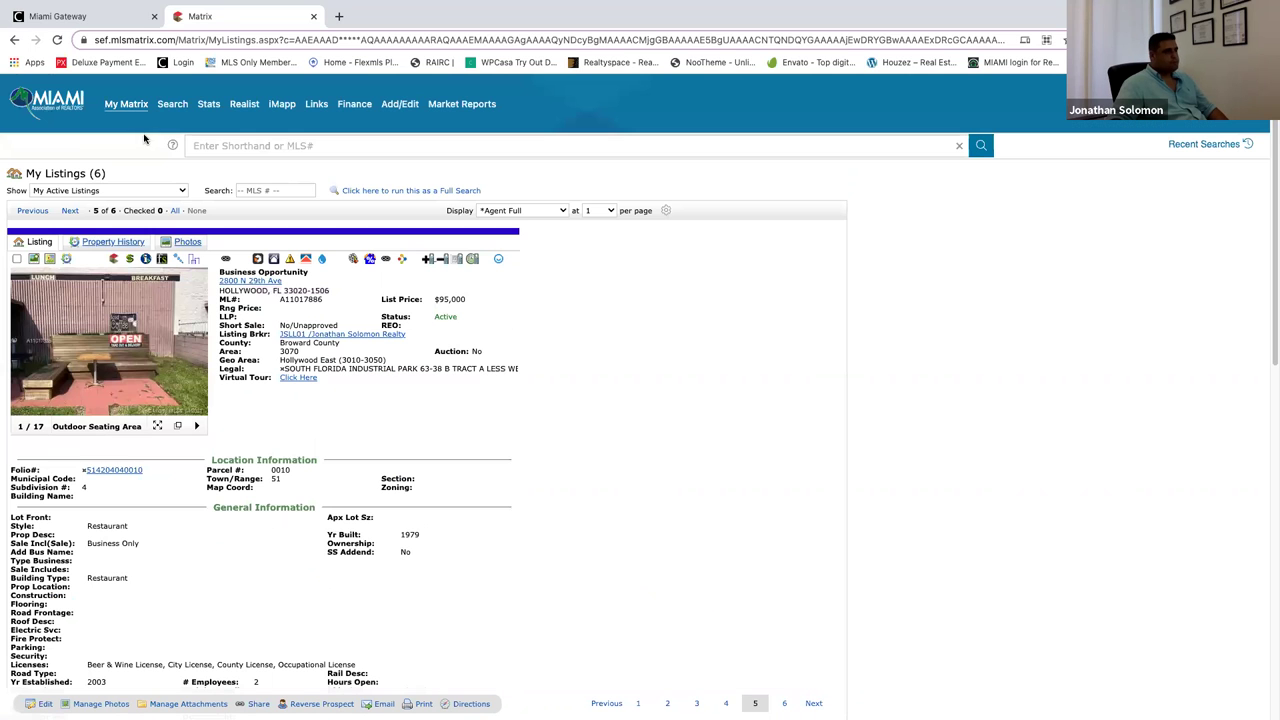
{"action": "mouse_move", "coordinate": [178, 104]}
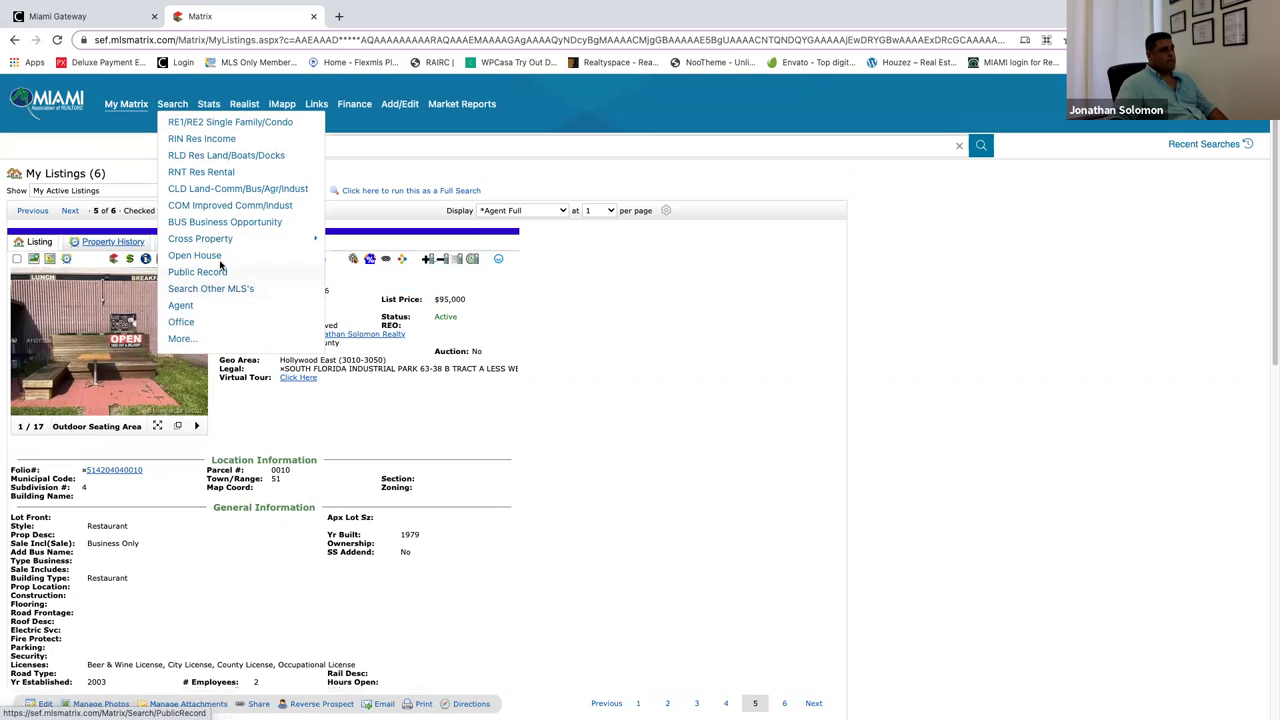
{"action": "mouse_move", "coordinate": [226, 244]}
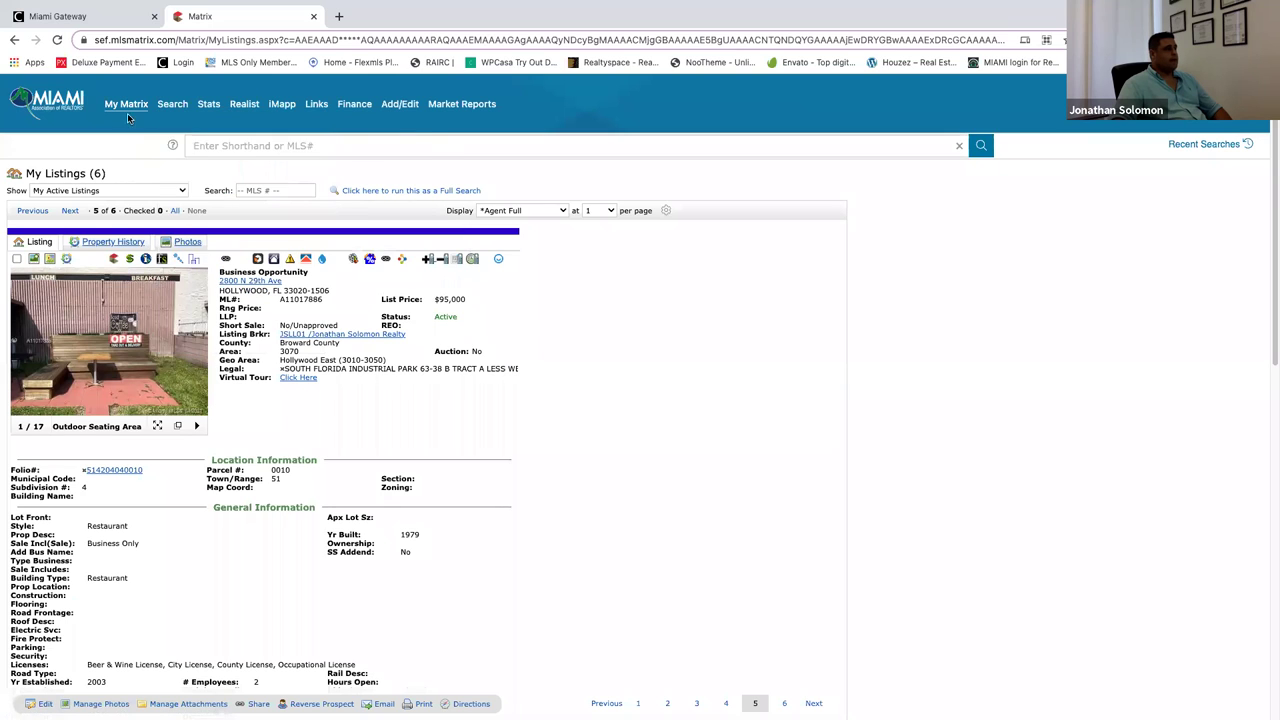
Open the Contacts list in My Matrix and go to its second page.
{"action": "mouse_move", "coordinate": [130, 103]}
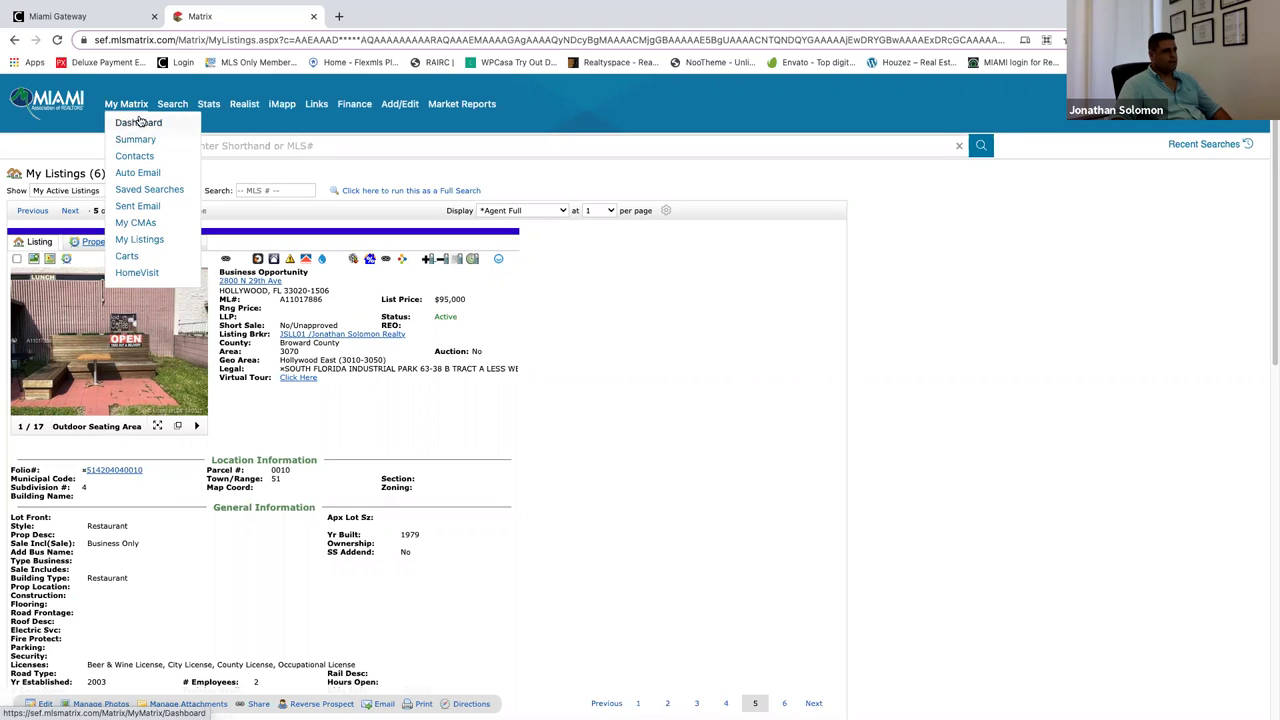
{"action": "left_click", "coordinate": [150, 155]}
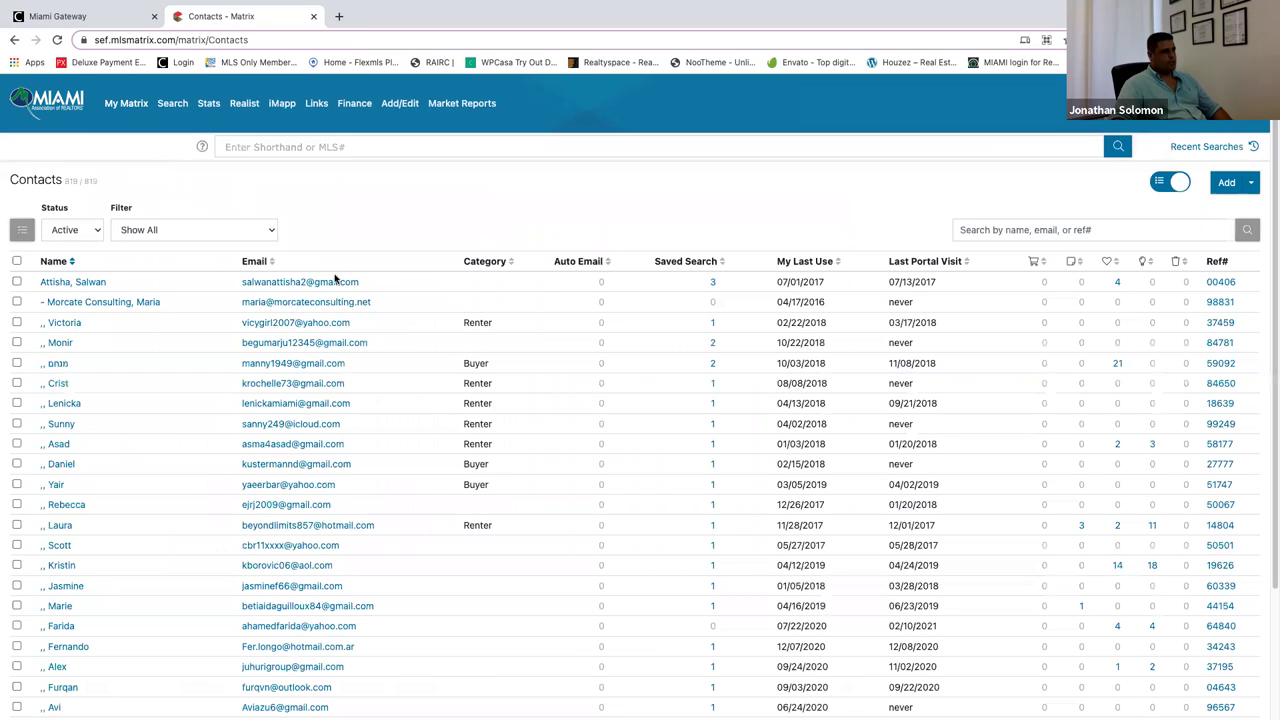
{"action": "scroll", "coordinate": [316, 328], "scroll_direction": "down", "scroll_amount": 1}
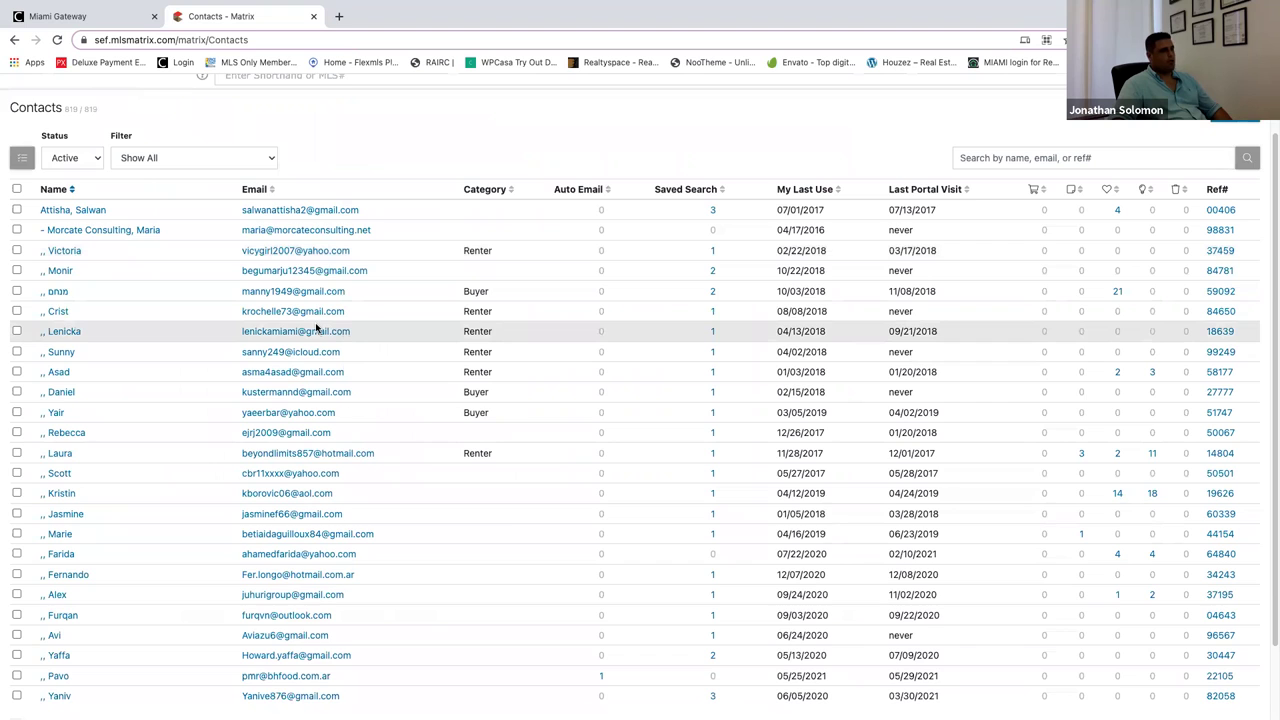
{"action": "scroll", "coordinate": [316, 328], "scroll_direction": "down", "scroll_amount": 2}
{"action": "left_click", "coordinate": [1031, 646]}
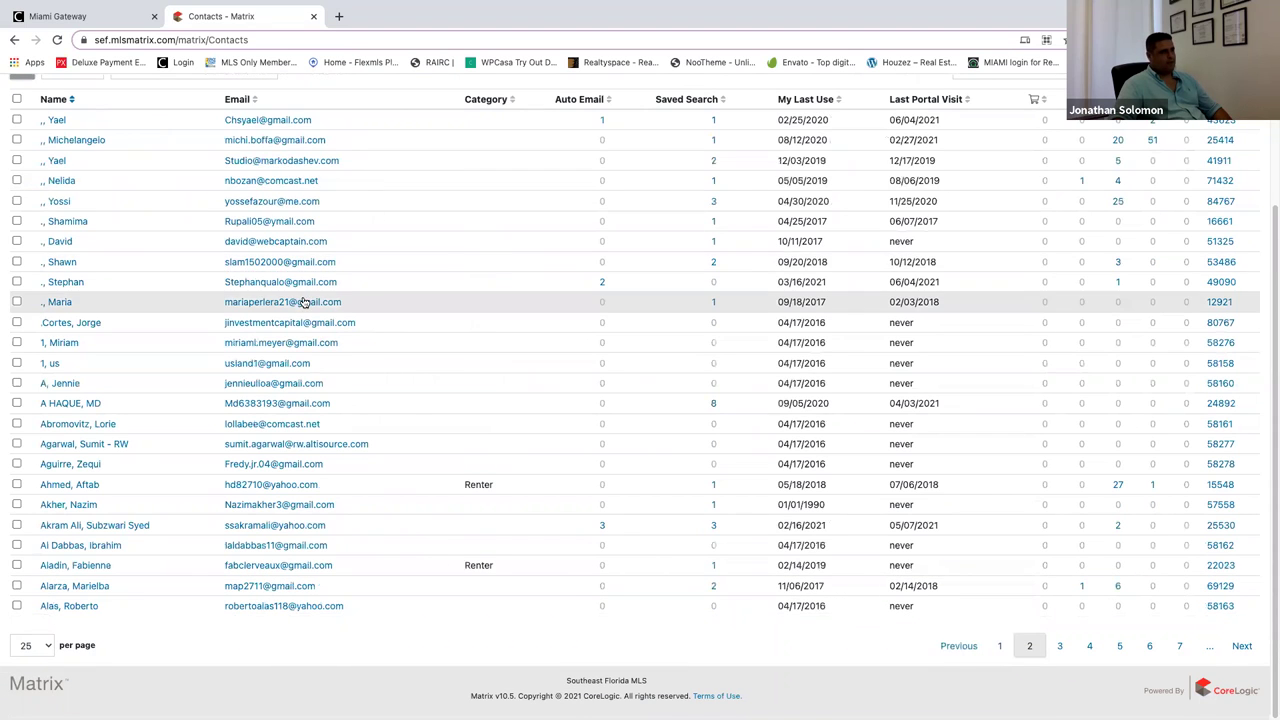
View the first contact's details from the second page of contacts and return to the contact list.
{"action": "scroll", "coordinate": [57, 287], "scroll_direction": "up", "scroll_amount": 2}
{"action": "left_click", "coordinate": [56, 285]}
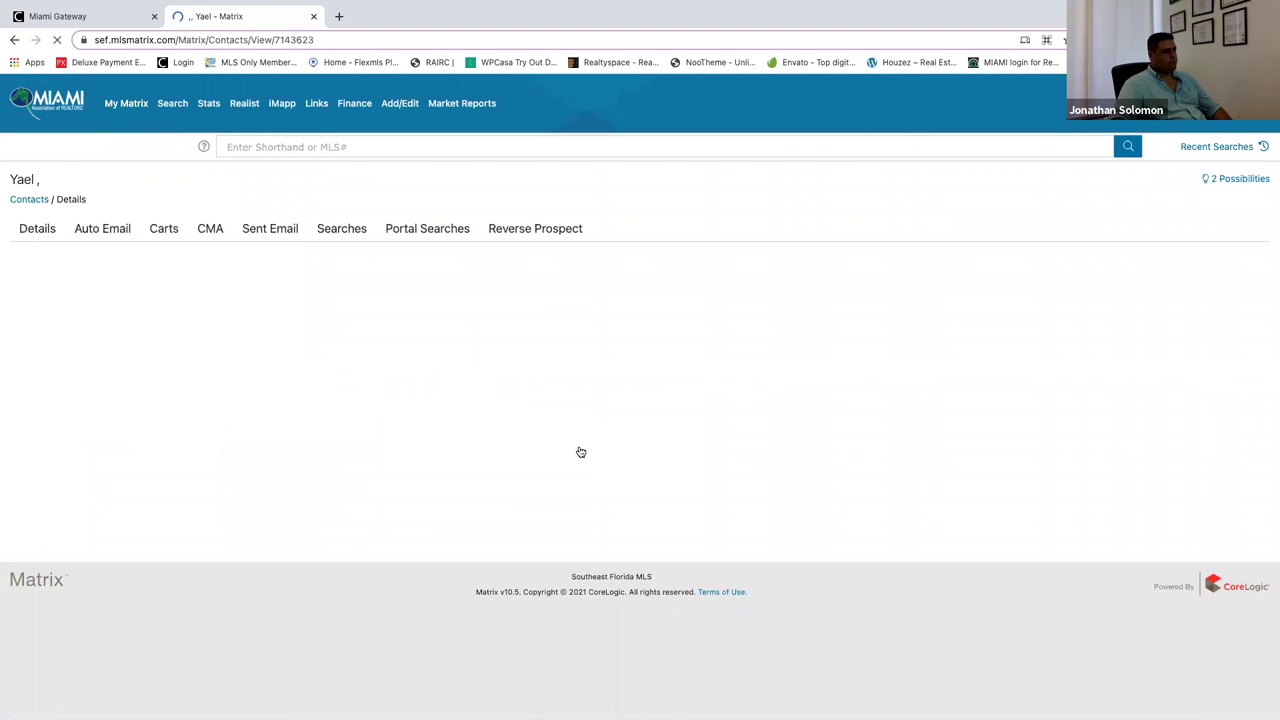
{"action": "left_click", "coordinate": [14, 40]}
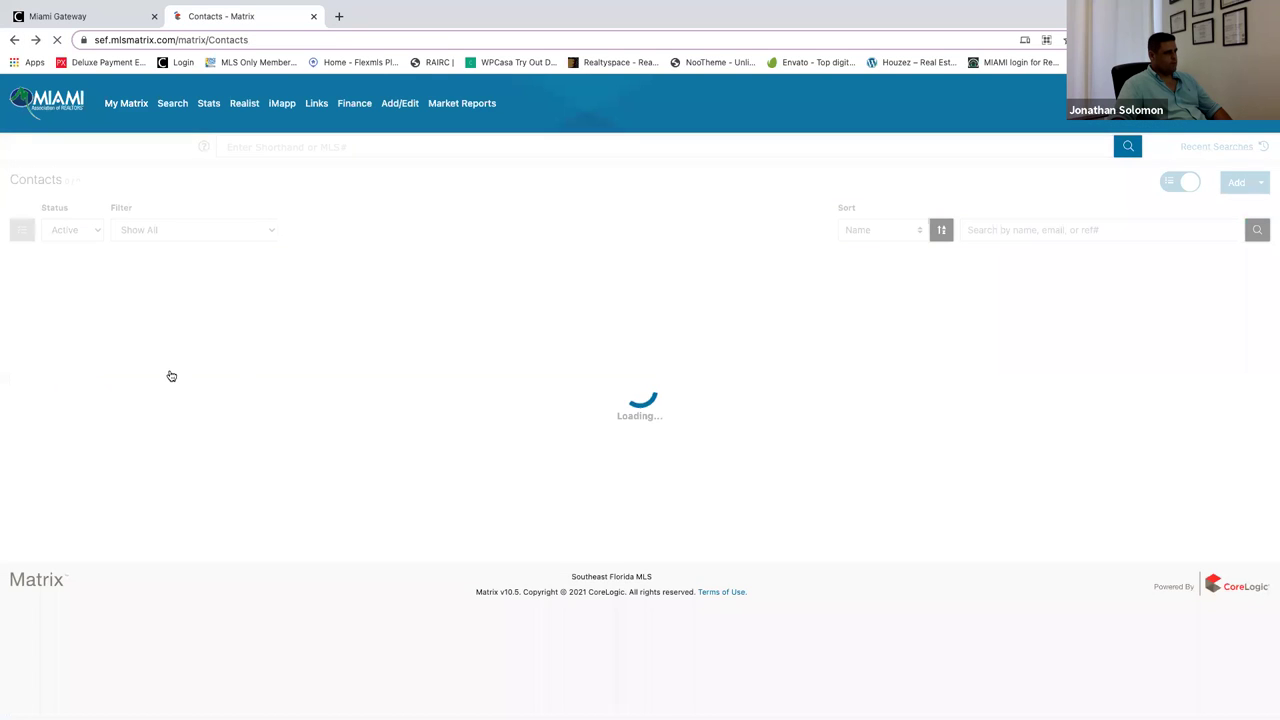
Open the details of another contact, the 41st in the list, and start editing the contact's information.
{"action": "scroll", "coordinate": [160, 374], "scroll_direction": "down", "scroll_amount": 2}
{"action": "left_click", "coordinate": [576, 424]}
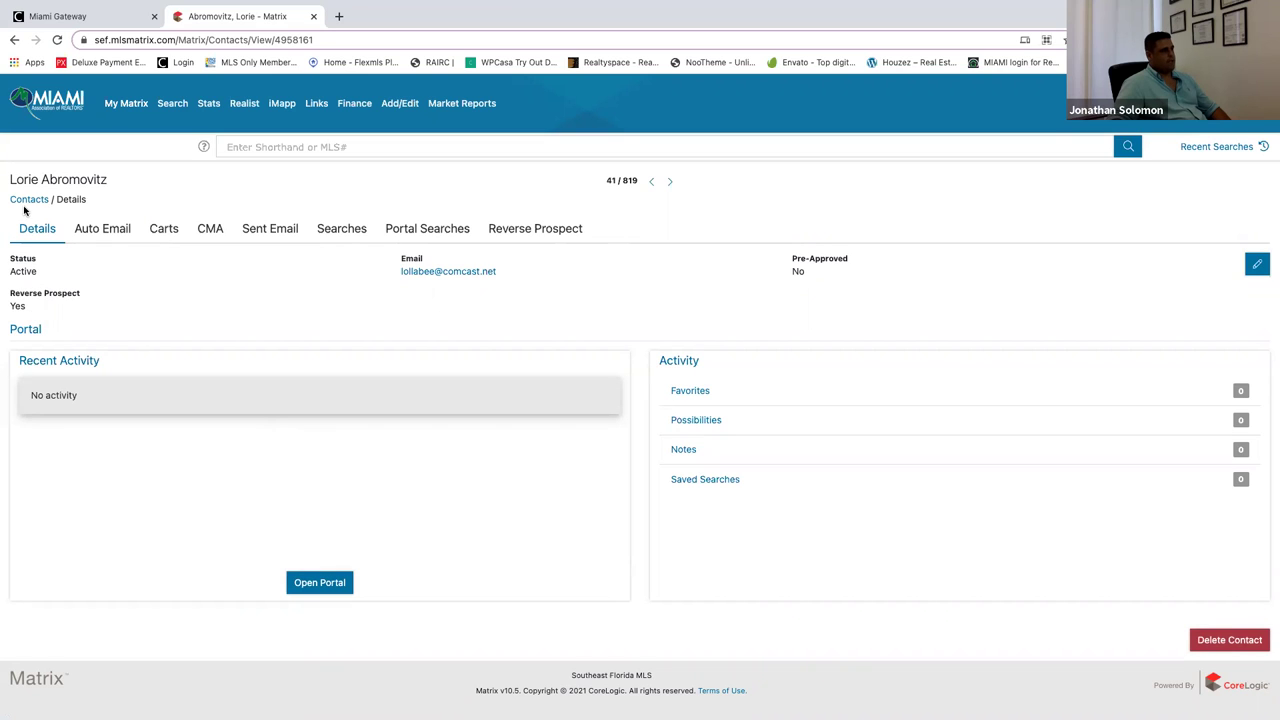
{"action": "left_click", "coordinate": [1258, 266]}
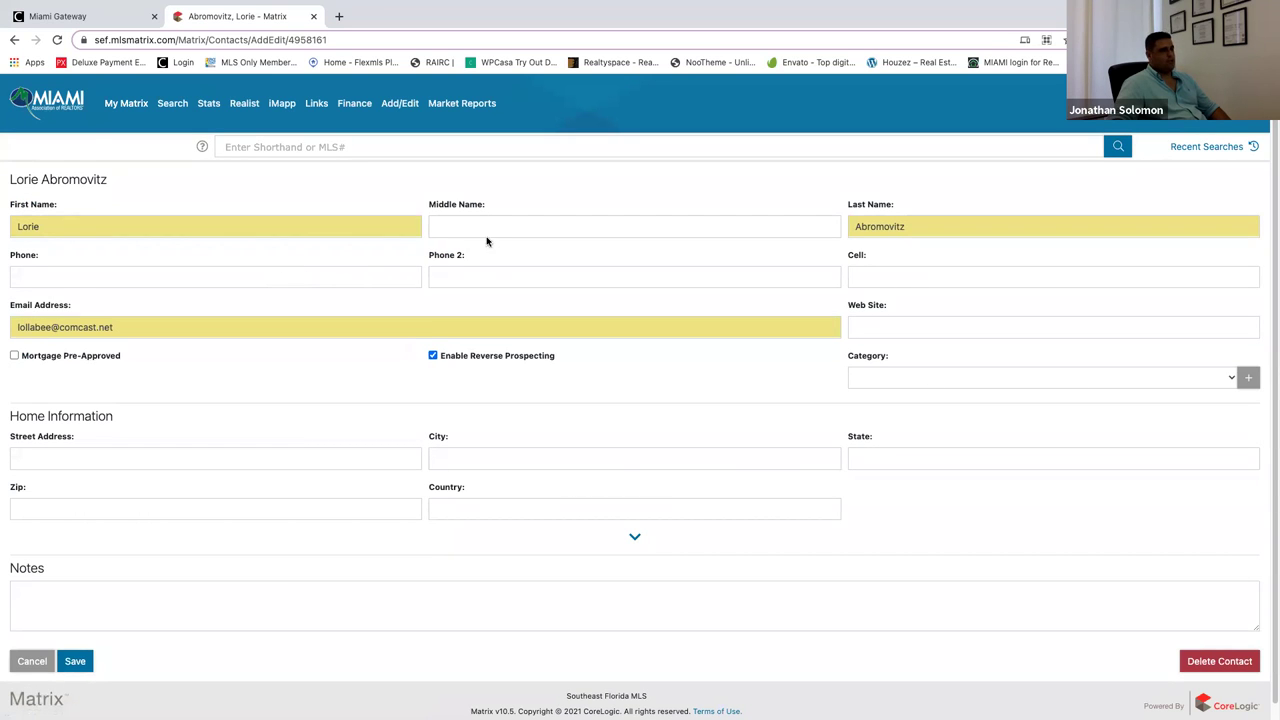
Go through the contact's phone, web site, cell and notes fields without entering values, and save the contact.
{"action": "left_click", "coordinate": [325, 274]}
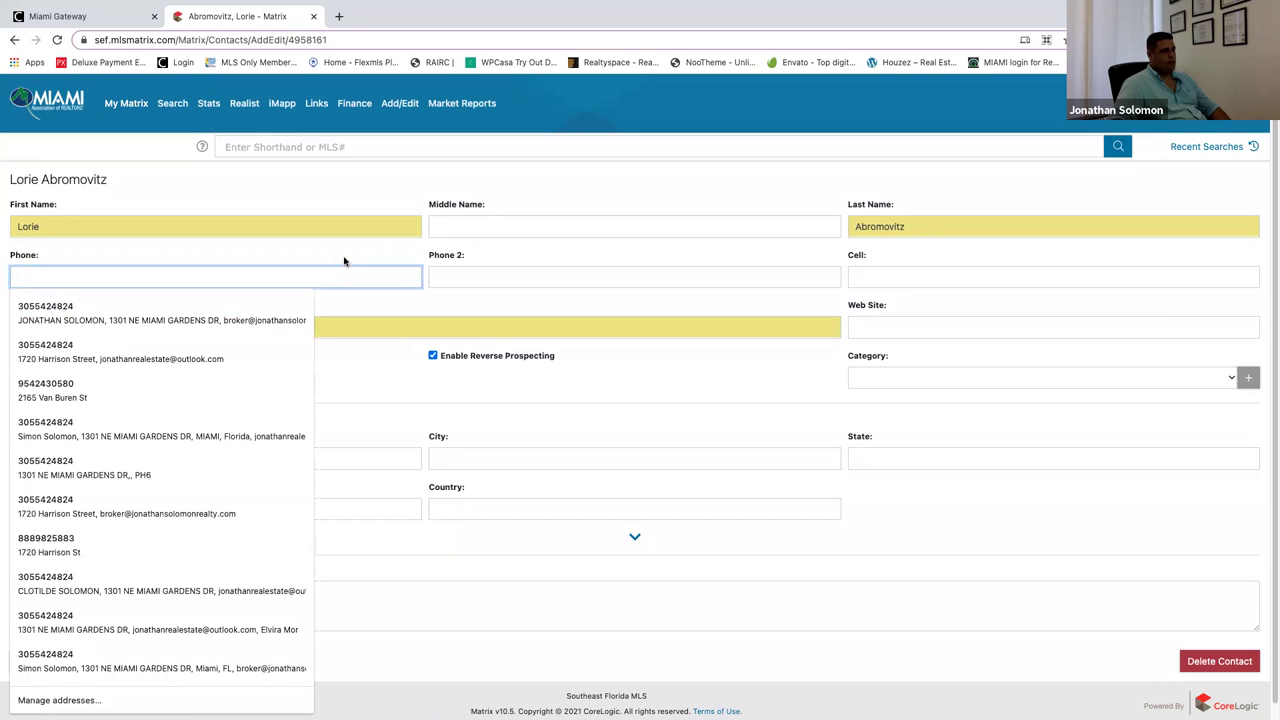
{"action": "left_click", "coordinate": [843, 260]}
{"action": "left_click", "coordinate": [916, 326]}
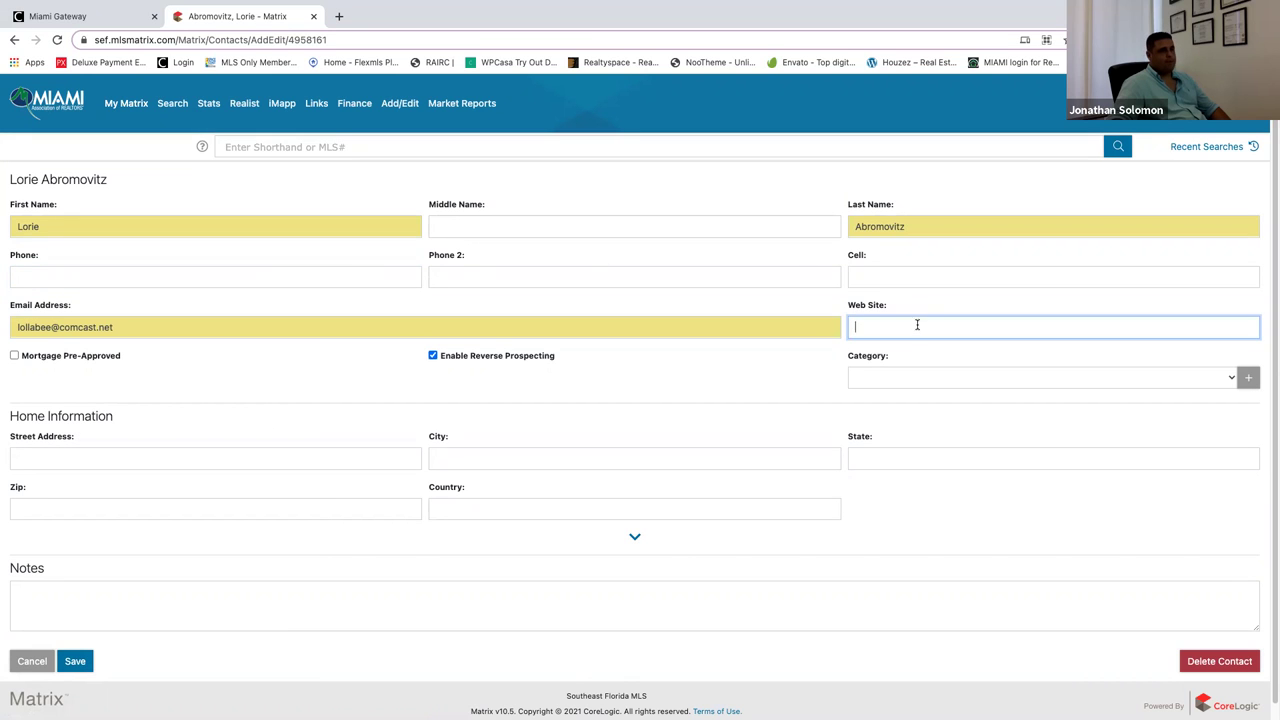
{"action": "left_click", "coordinate": [901, 275]}
{"action": "scroll", "coordinate": [370, 435], "scroll_direction": "down", "scroll_amount": 1}
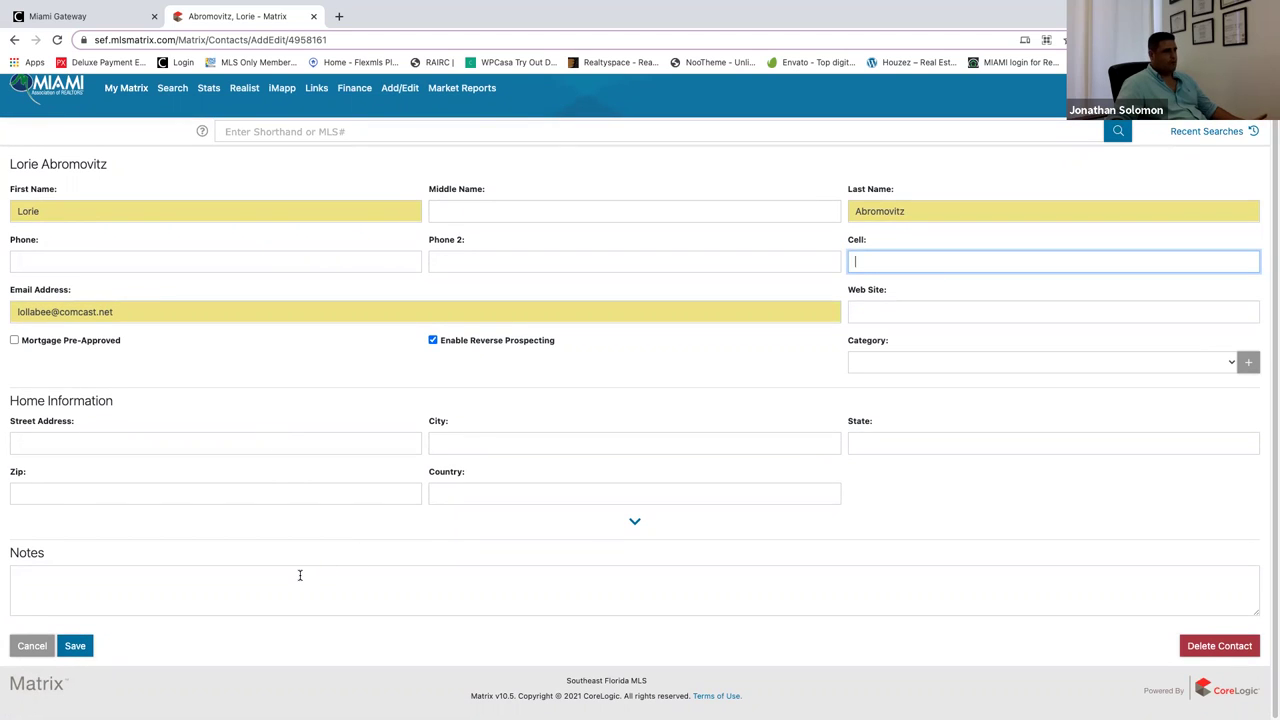
{"action": "left_click", "coordinate": [85, 650]}
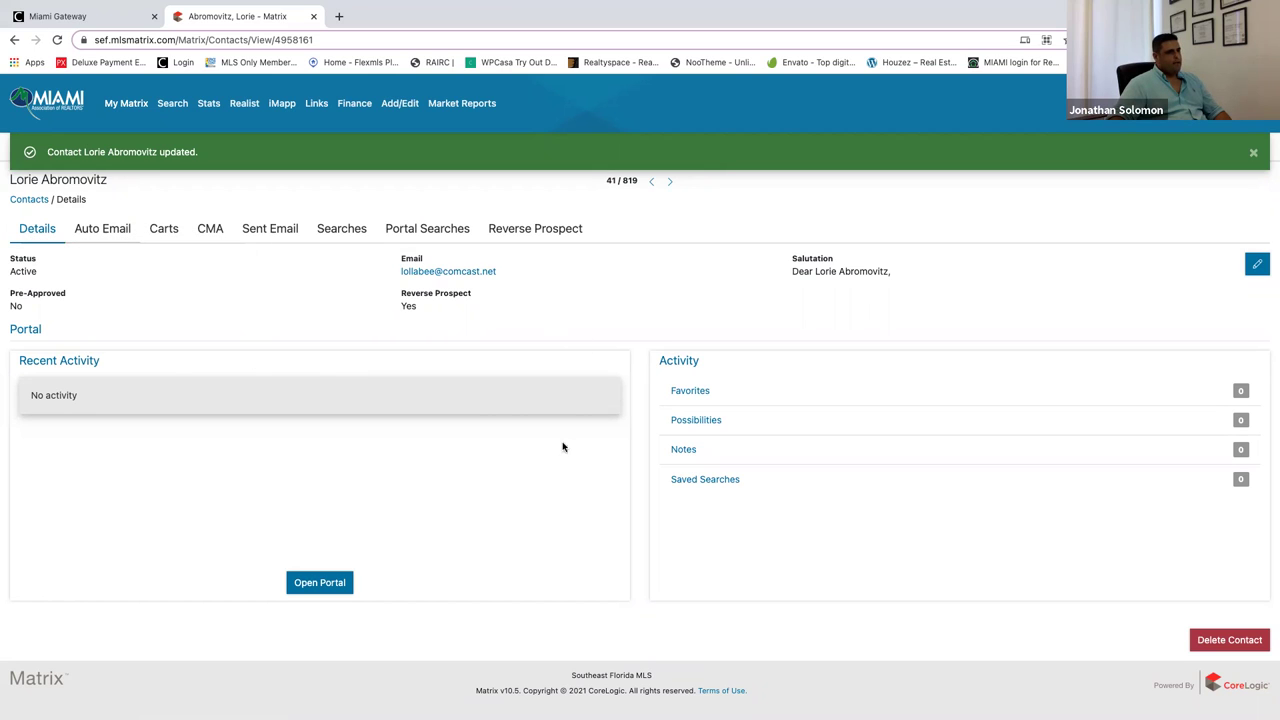
Look through the contact's Auto Email, Carts, CMA, Sent Email, Searches and Portal Searches sections.
{"action": "left_click", "coordinate": [112, 229]}
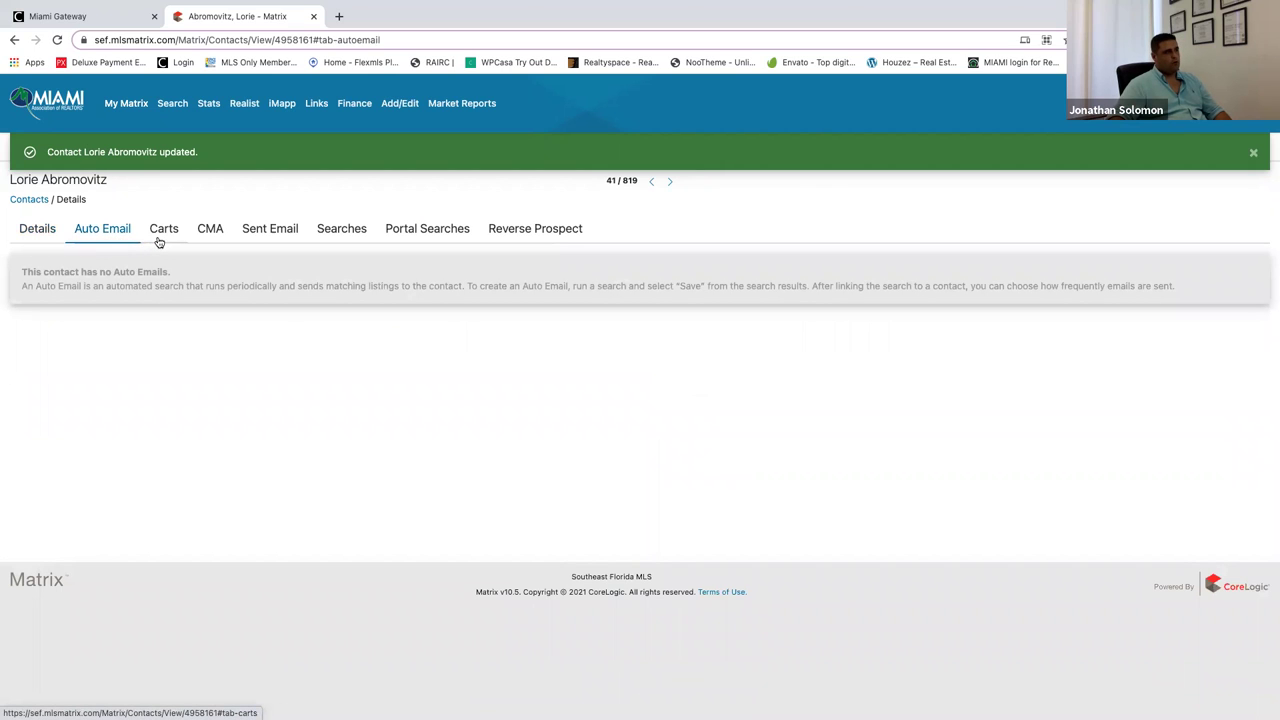
{"action": "left_click", "coordinate": [158, 241]}
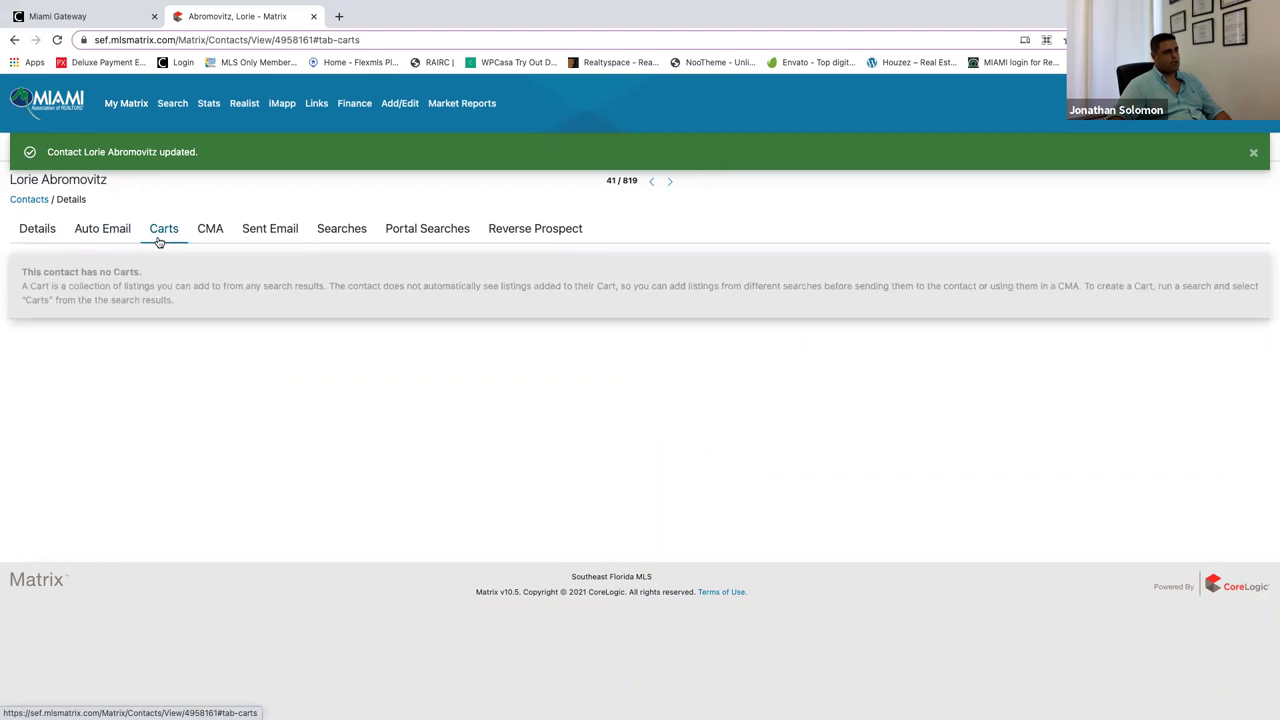
{"action": "left_click", "coordinate": [208, 236]}
{"action": "left_click", "coordinate": [268, 229]}
{"action": "left_click", "coordinate": [358, 229]}
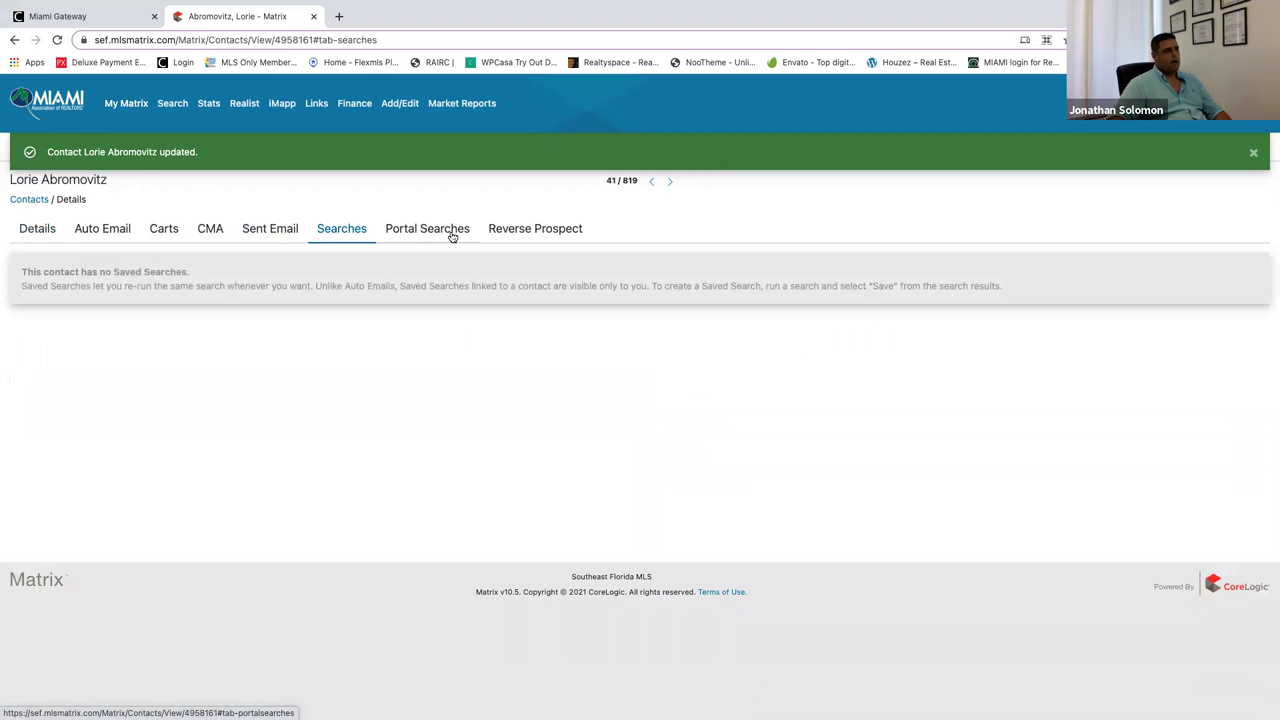
{"action": "left_click", "coordinate": [452, 234]}
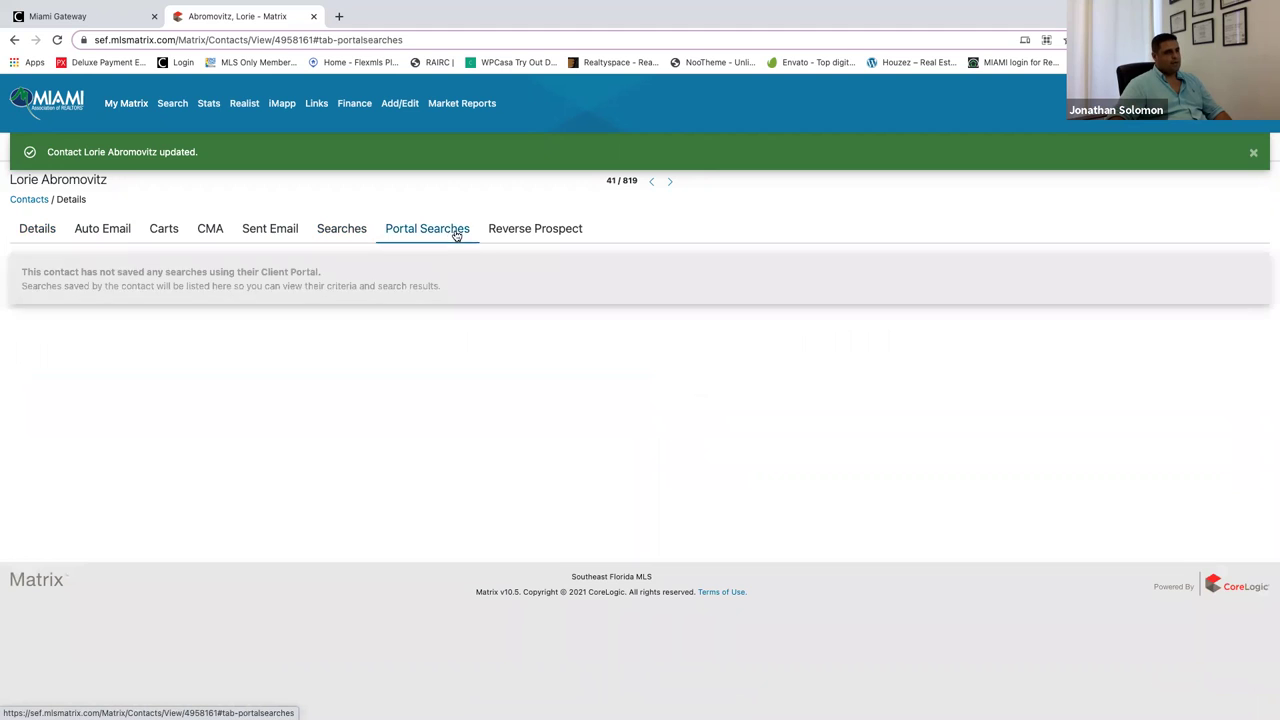
View the contact's Reverse Prospect section and open the RE1/RE2 Single Family/Condo search.
{"action": "left_click", "coordinate": [565, 236]}
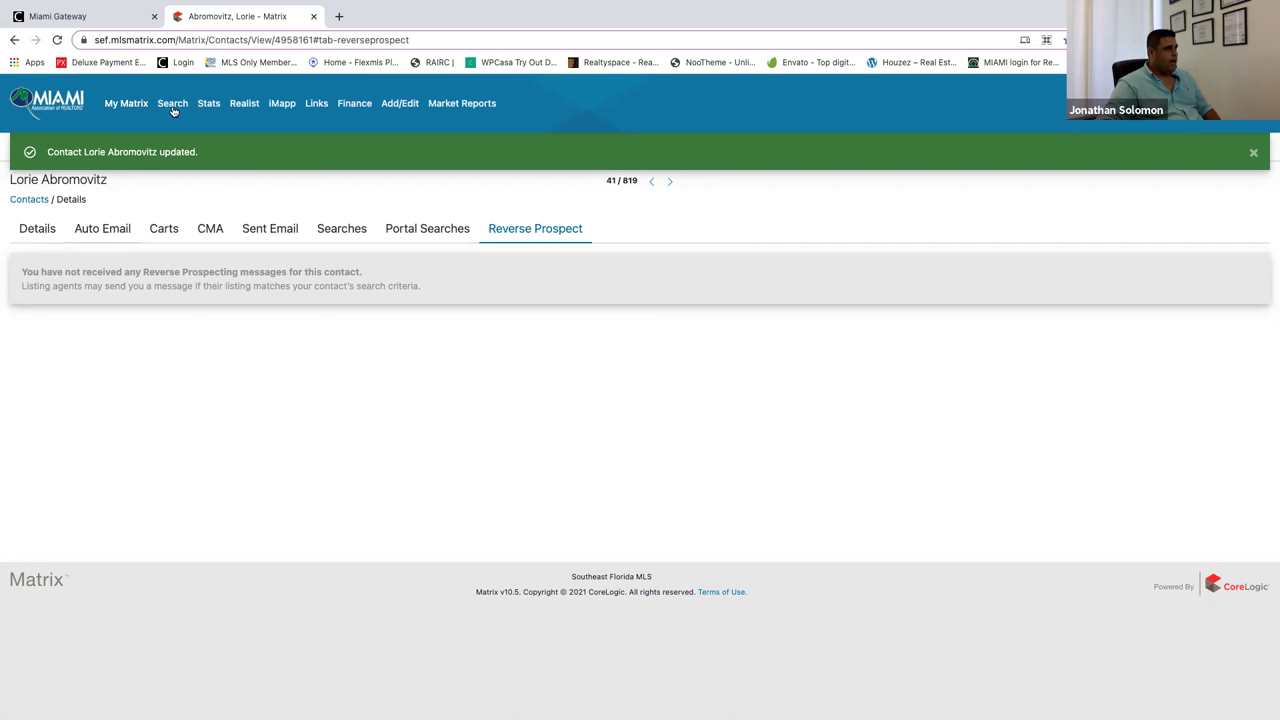
{"action": "mouse_move", "coordinate": [176, 106]}
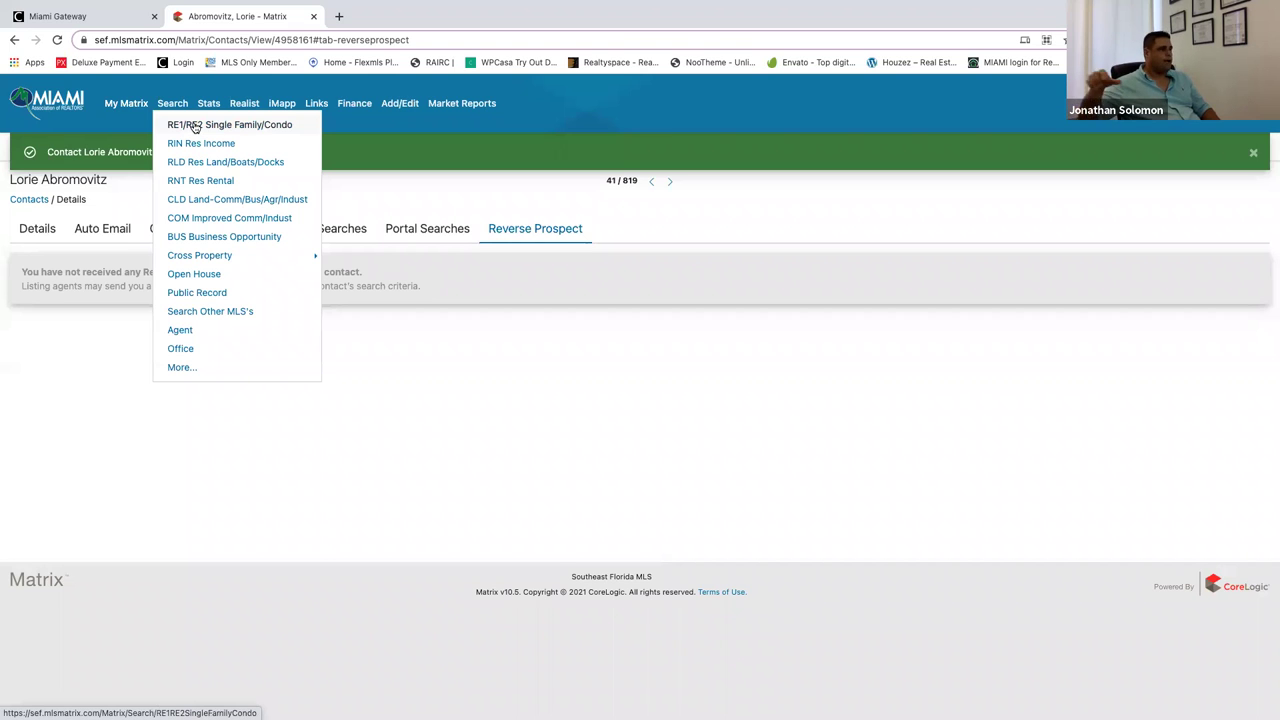
{"action": "left_click", "coordinate": [194, 126]}
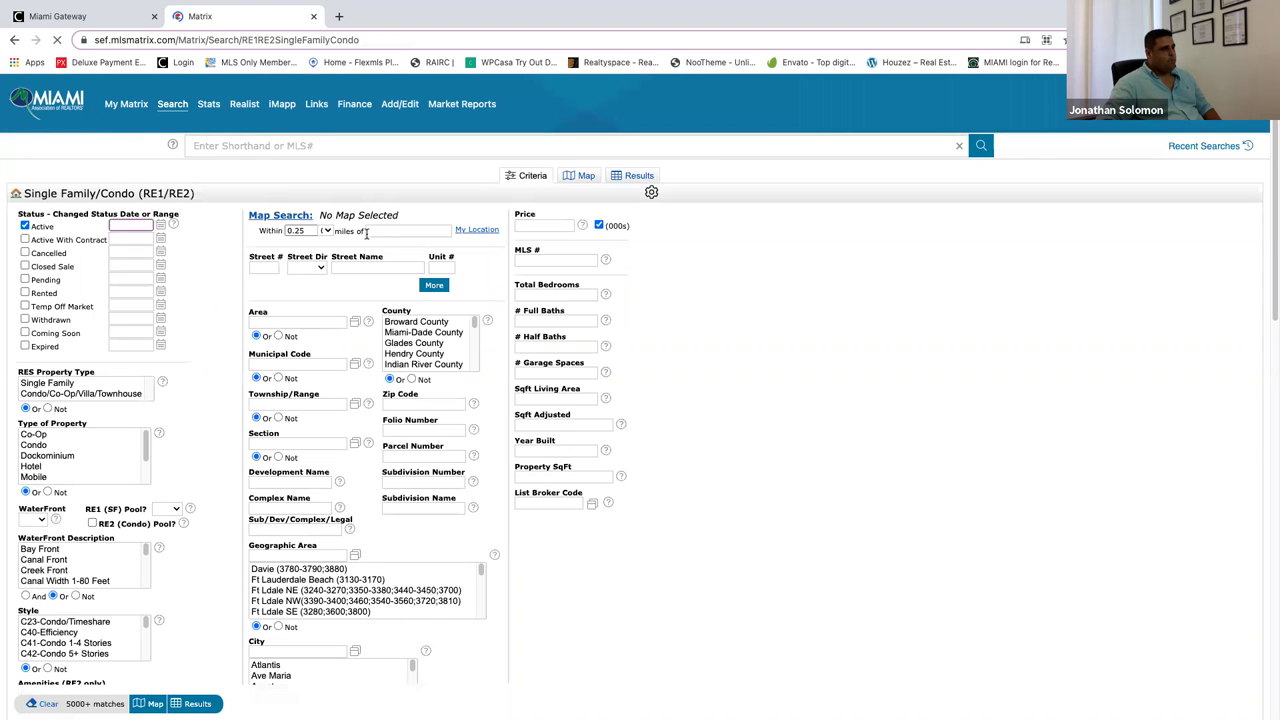
Set the search price to 200-1000 thousand, total bedrooms to 3+ and full baths to 2+.
{"action": "left_click", "coordinate": [549, 224]}
{"action": "type", "text": "200"}
{"action": "left_click", "coordinate": [560, 254]}
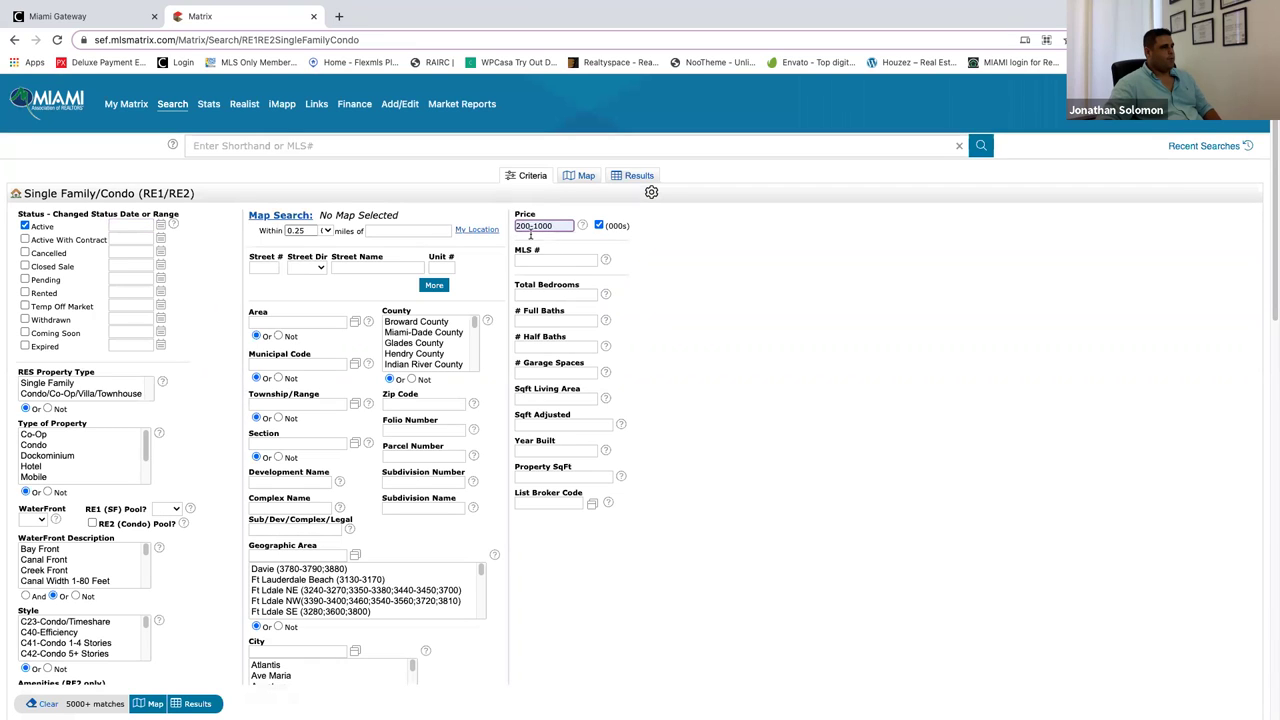
{"action": "left_click", "coordinate": [558, 292]}
{"action": "left_click", "coordinate": [547, 318]}
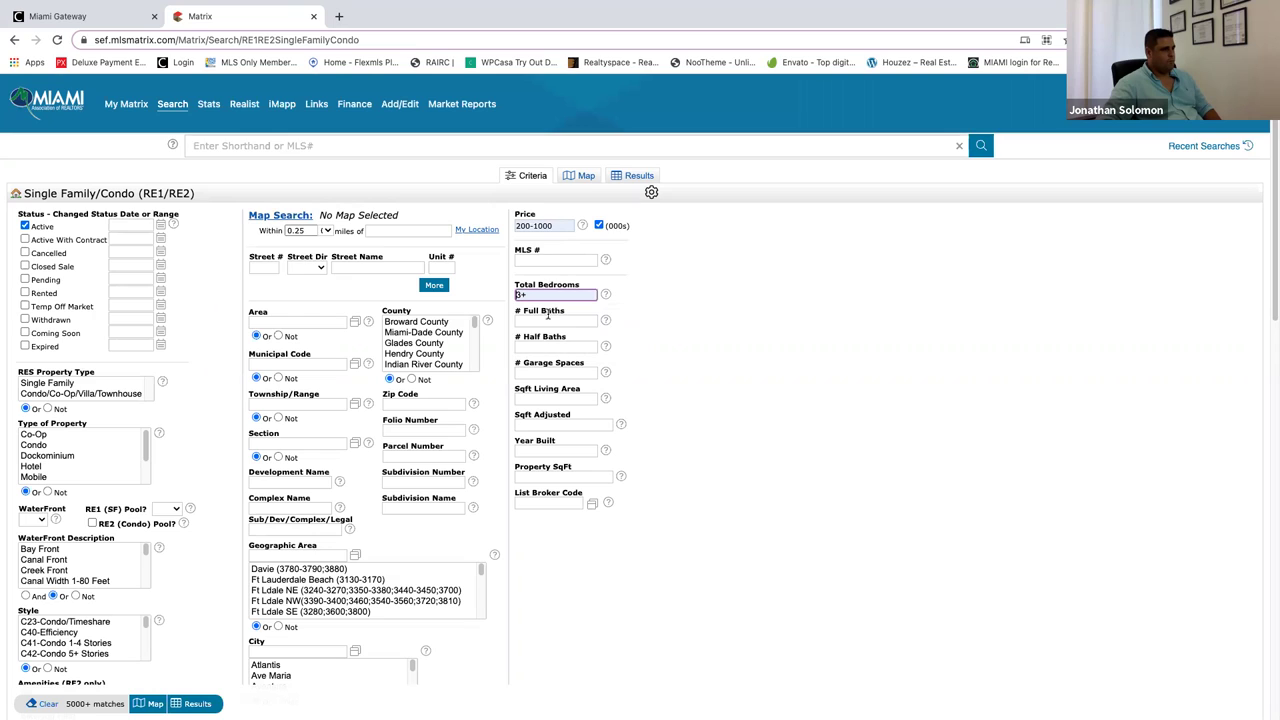
{"action": "left_click", "coordinate": [548, 321]}
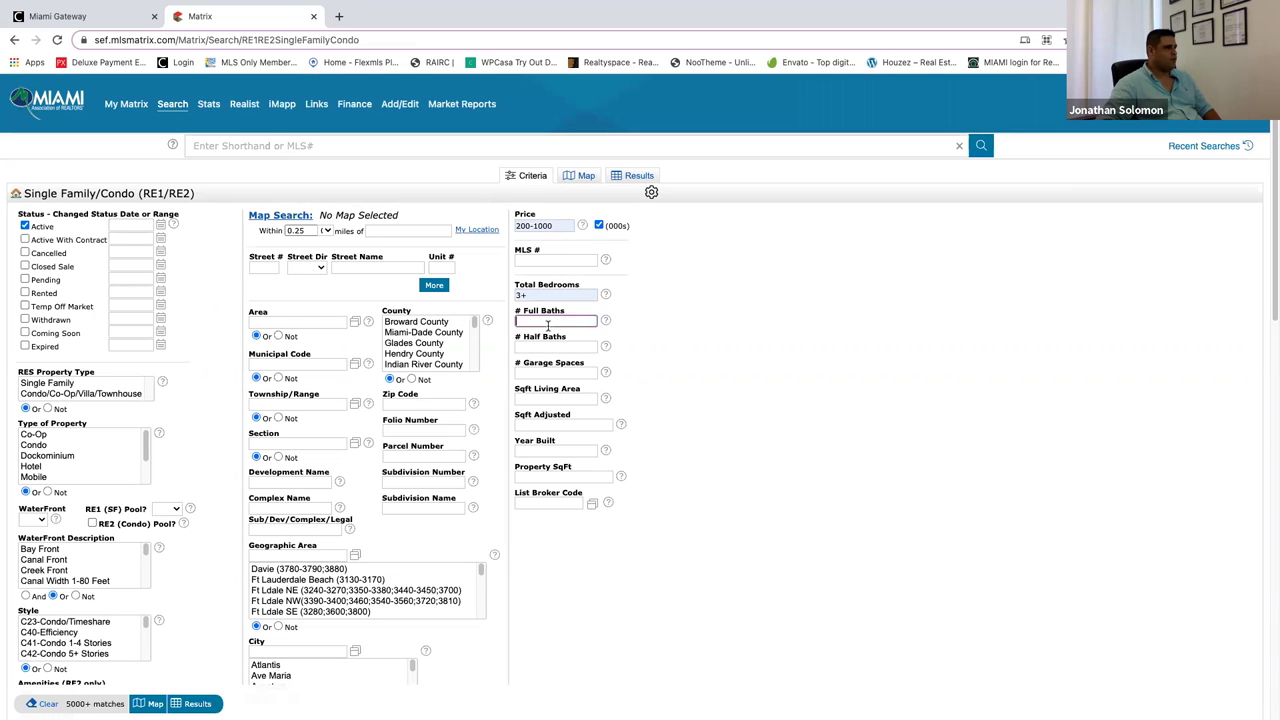
{"action": "left_click", "coordinate": [548, 332]}
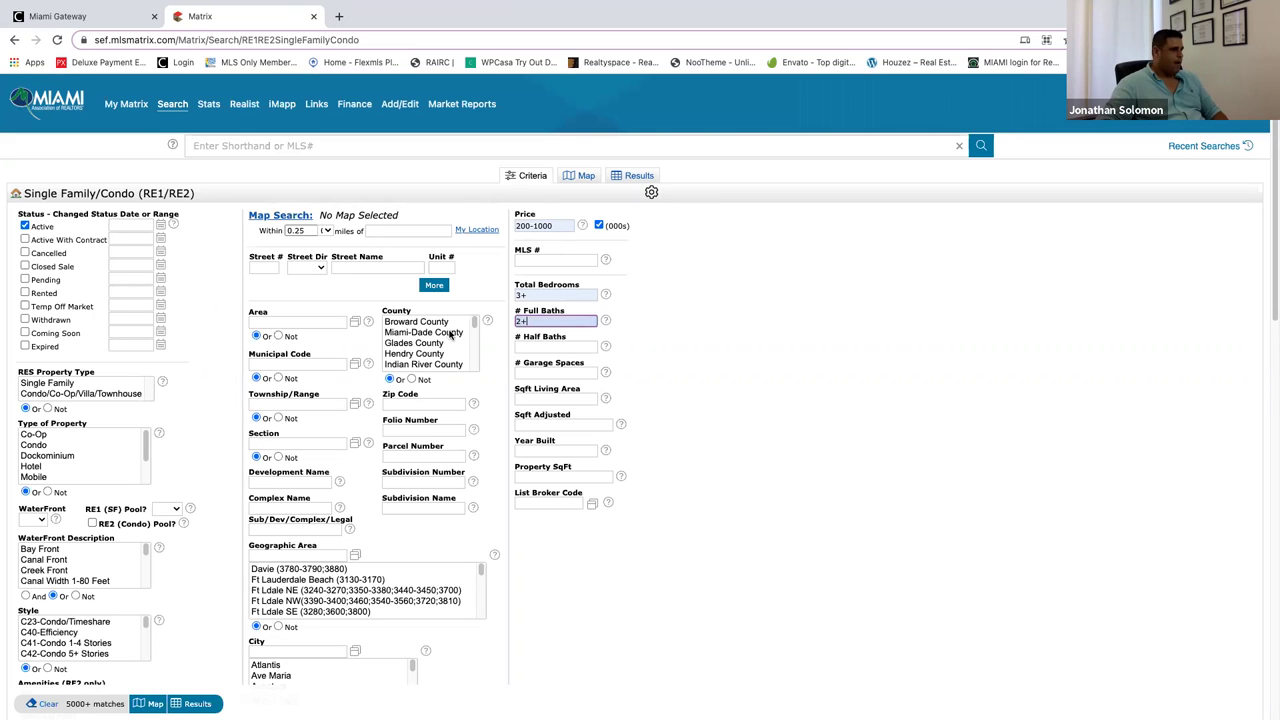
Restrict the search to the Single Family property type and the Single type of property, and look over the additional fields.
{"action": "left_click_drag", "start_coordinate": [90, 384], "coordinate": [90, 394]}
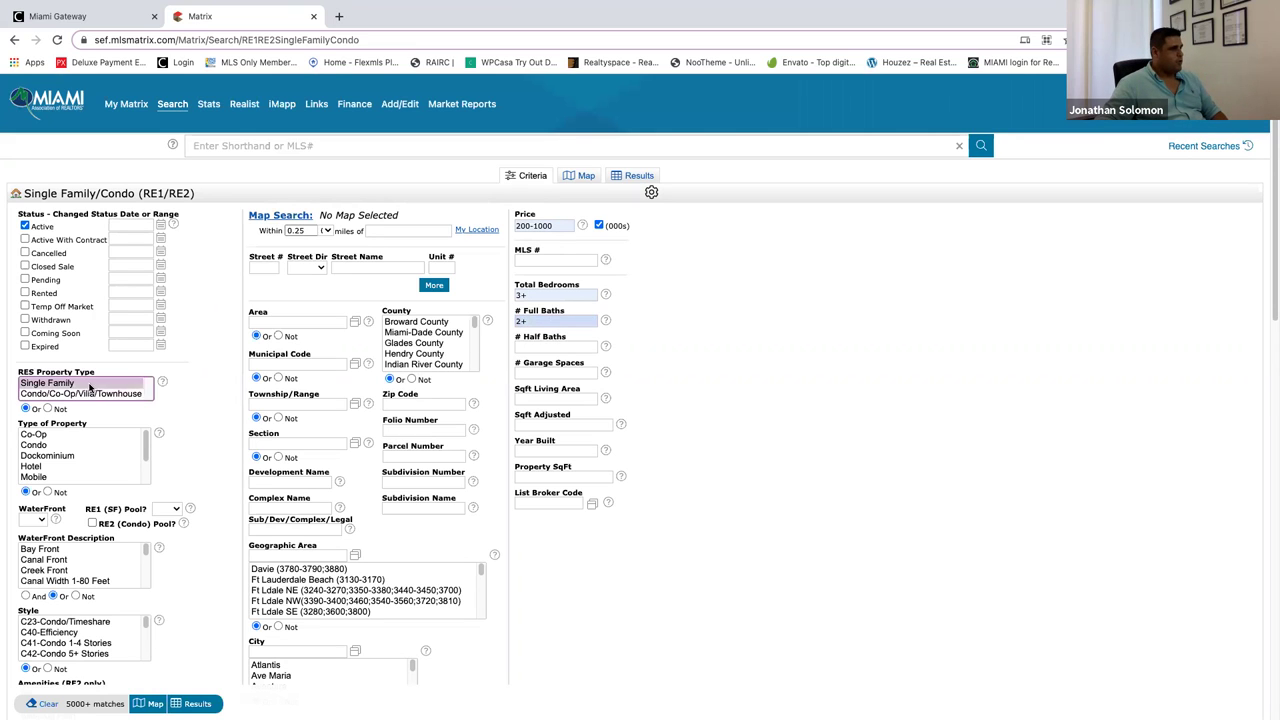
{"action": "left_click", "coordinate": [50, 447]}
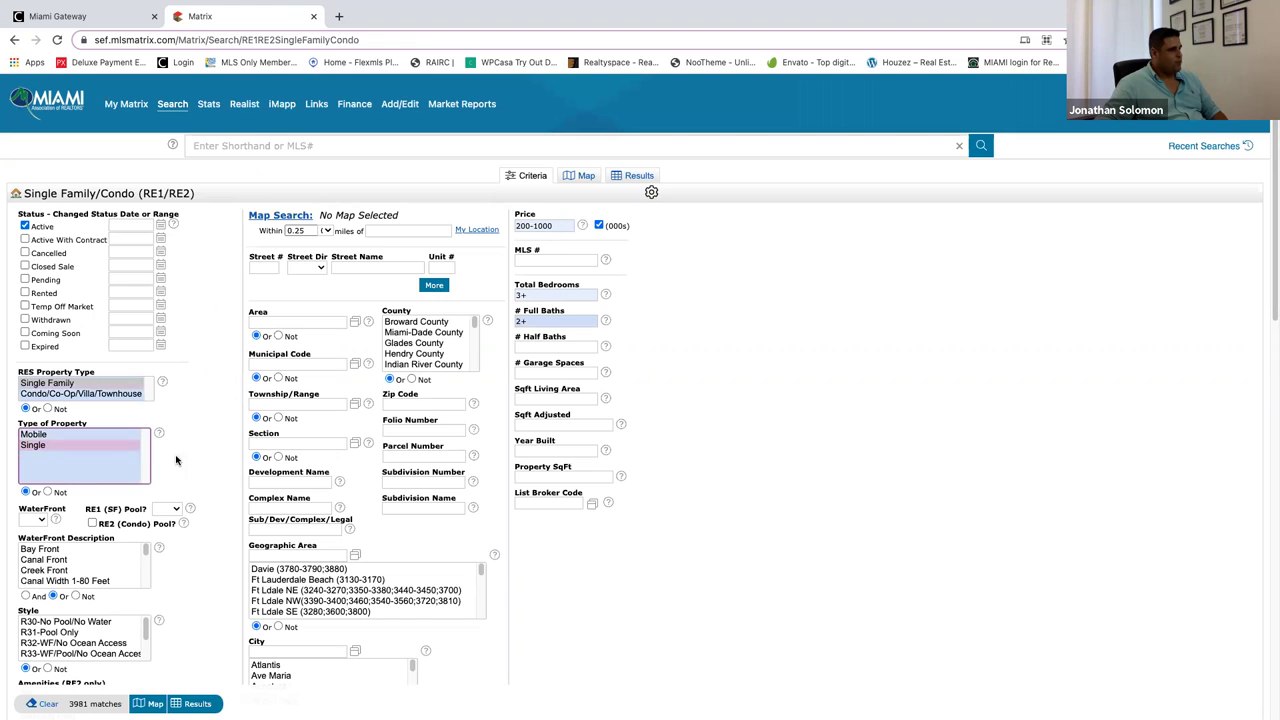
{"action": "scroll", "coordinate": [200, 451], "scroll_direction": "down", "scroll_amount": 3}
{"action": "scroll", "coordinate": [257, 452], "scroll_direction": "down", "scroll_amount": 3}
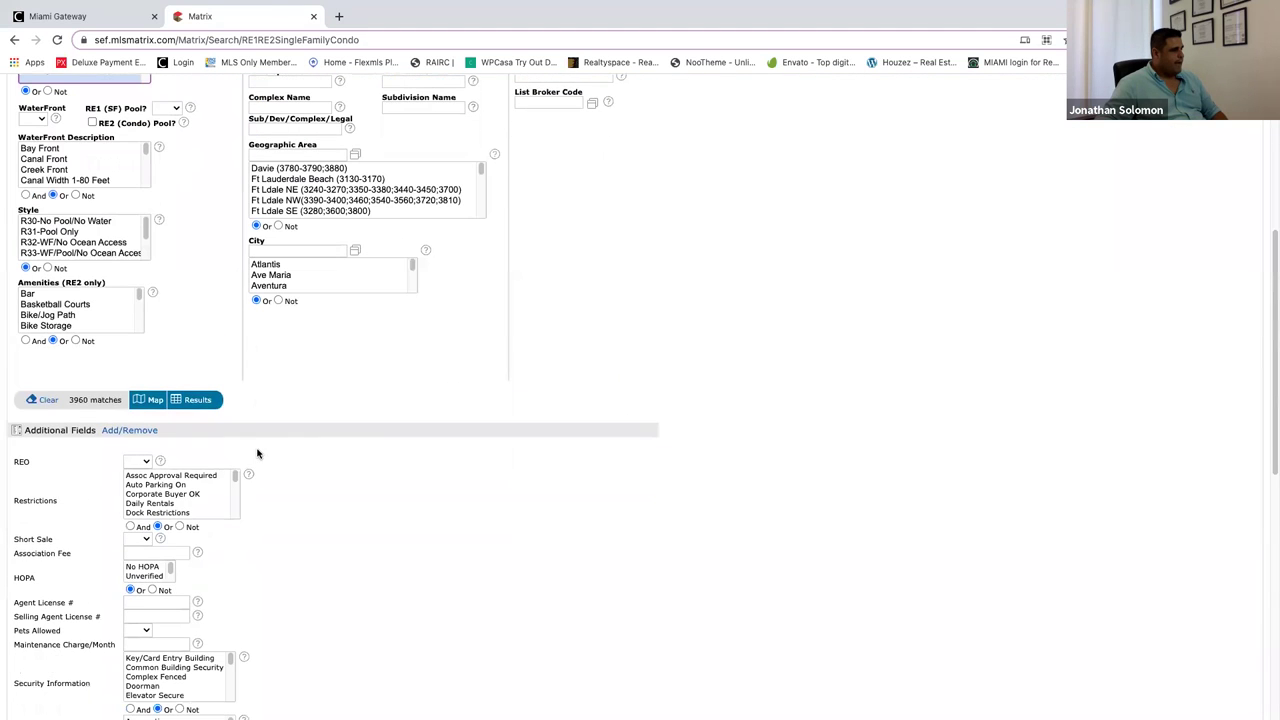
{"action": "scroll", "coordinate": [577, 277], "scroll_direction": "up", "scroll_amount": 6}
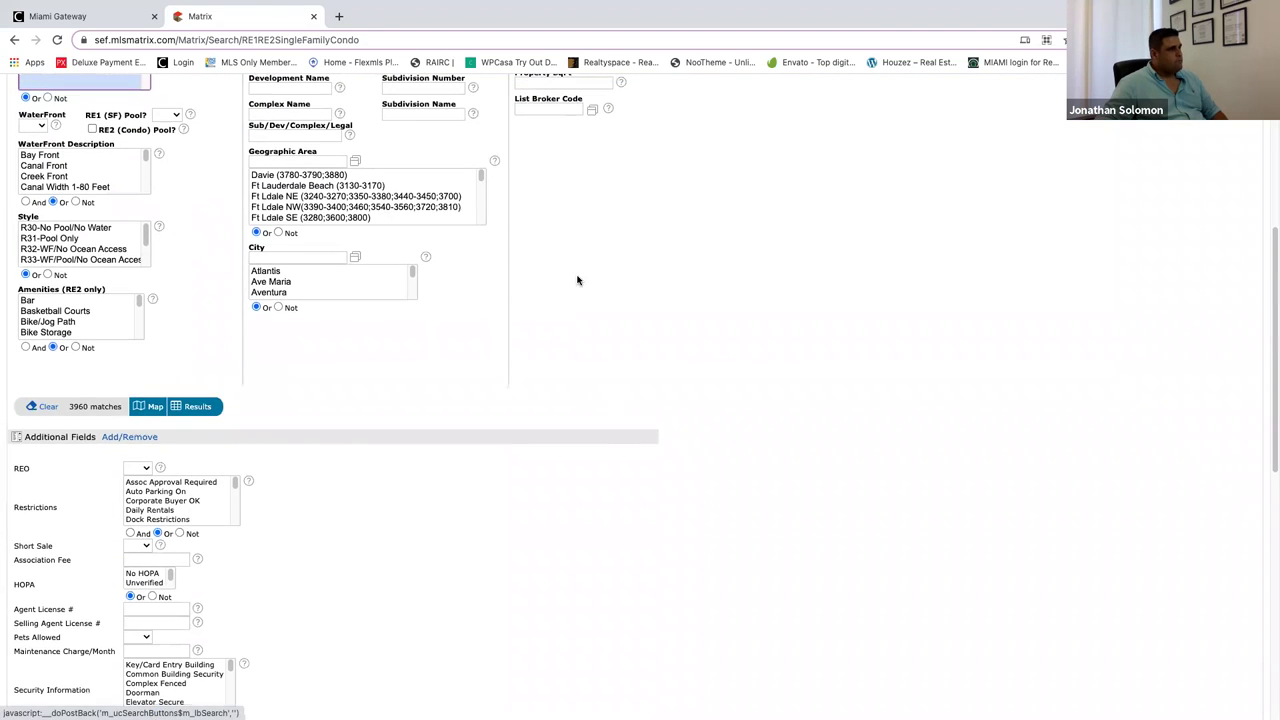
Draw a polygon search area on the map around the coastal strip from Golden Isles down to Eastern Shores.
{"action": "left_click", "coordinate": [585, 178]}
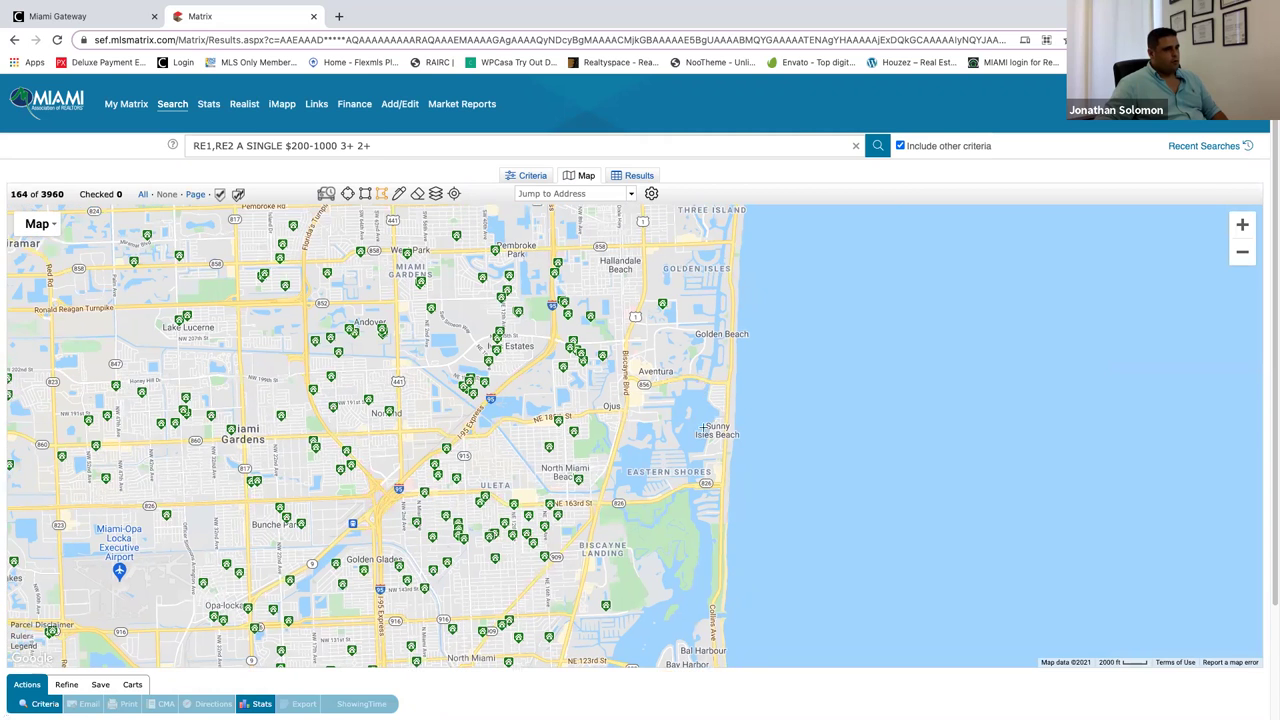
{"action": "left_click_drag", "start_coordinate": [695, 402], "coordinate": [730, 397]}
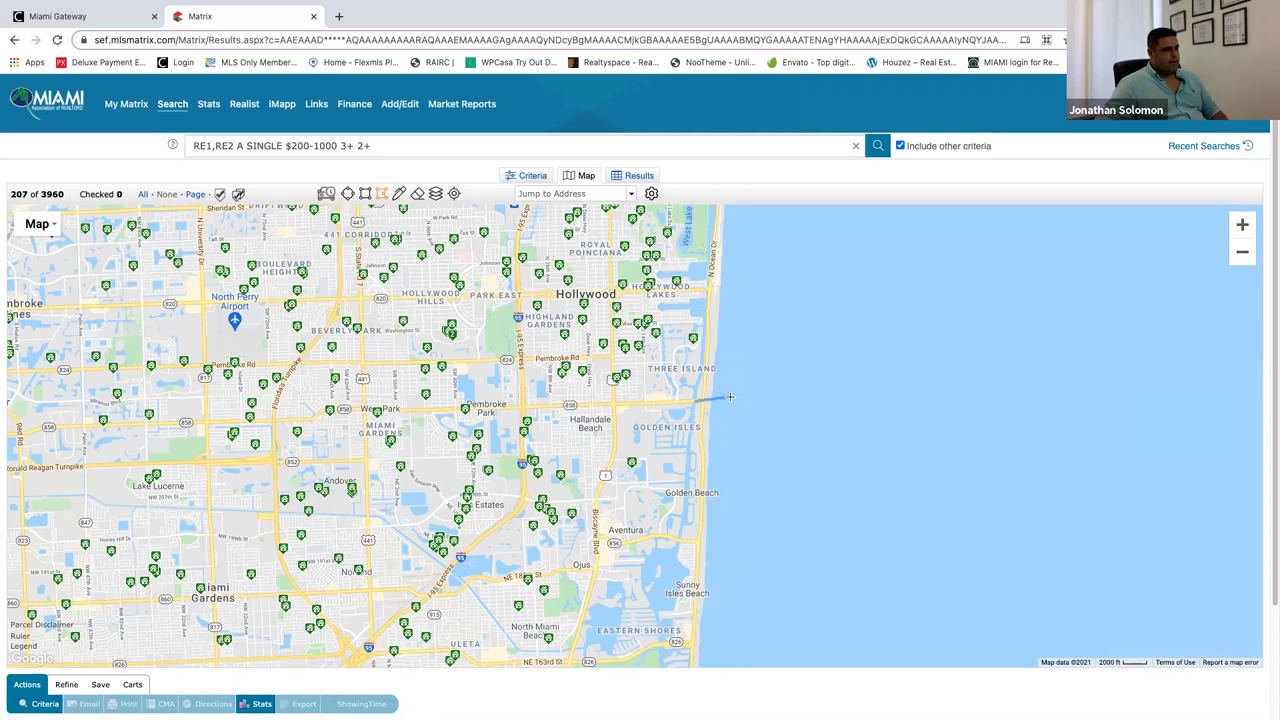
{"action": "mouse_move", "coordinate": [727, 464]}
{"action": "left_mouse_down"}
{"action": "mouse_move", "coordinate": [728, 550]}
{"action": "mouse_move", "coordinate": [729, 426]}
{"action": "mouse_move", "coordinate": [724, 530]}
{"action": "mouse_move", "coordinate": [668, 530]}
{"action": "mouse_move", "coordinate": [660, 463]}
{"action": "mouse_move", "coordinate": [697, 274]}
{"action": "left_mouse_up"}
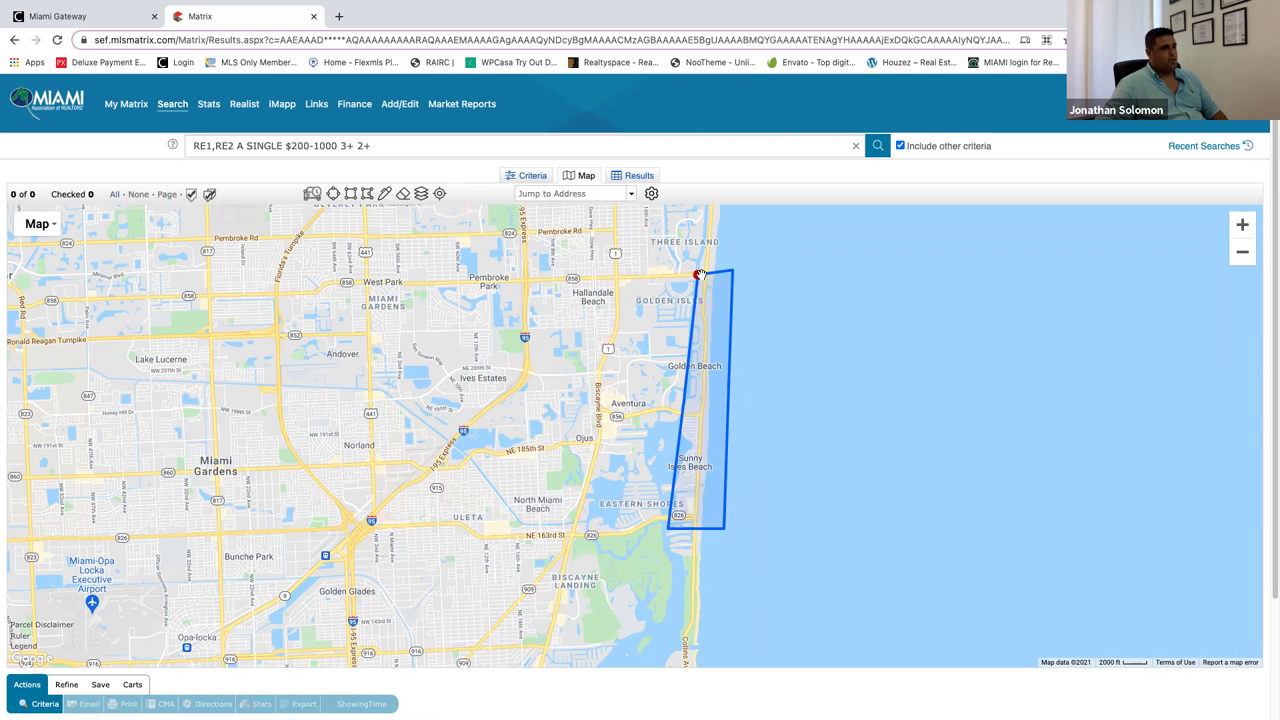
Change the price range to 2000-10000 thousand and view the matching properties on the map and as a results list.
{"action": "left_click", "coordinate": [527, 176]}
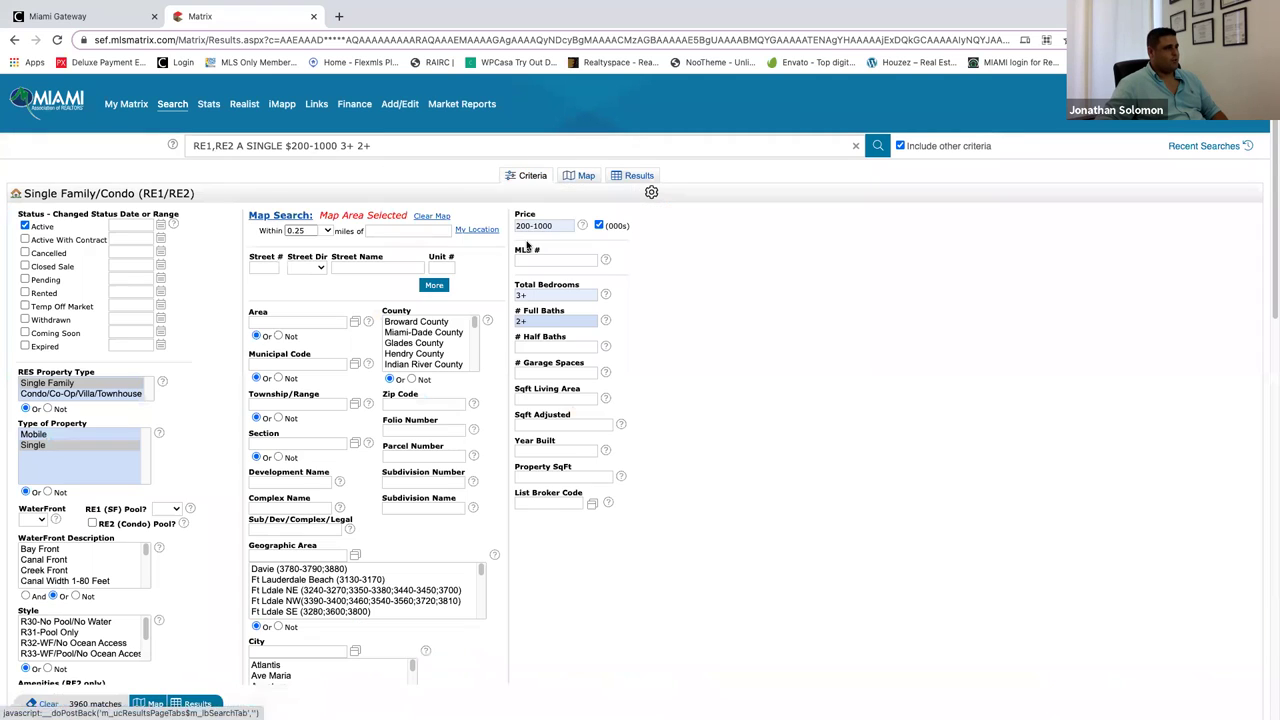
{"action": "left_click", "coordinate": [549, 225]}
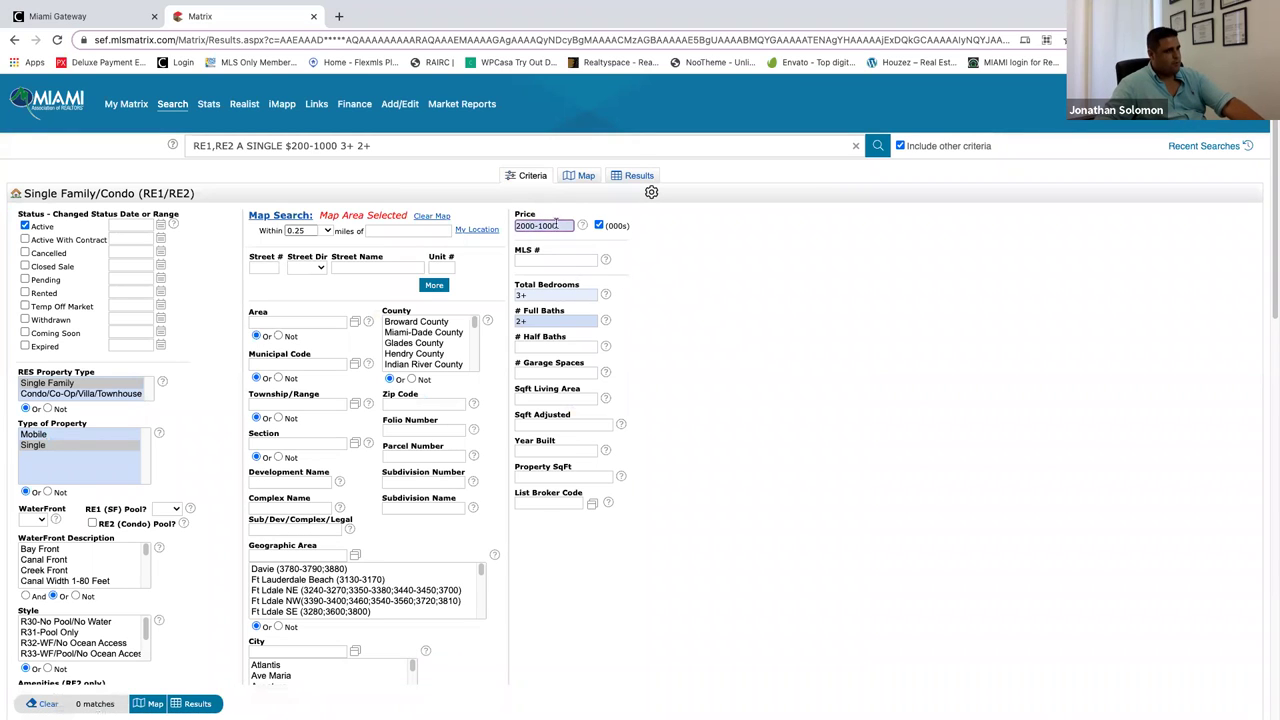
{"action": "type", "text": "0"}
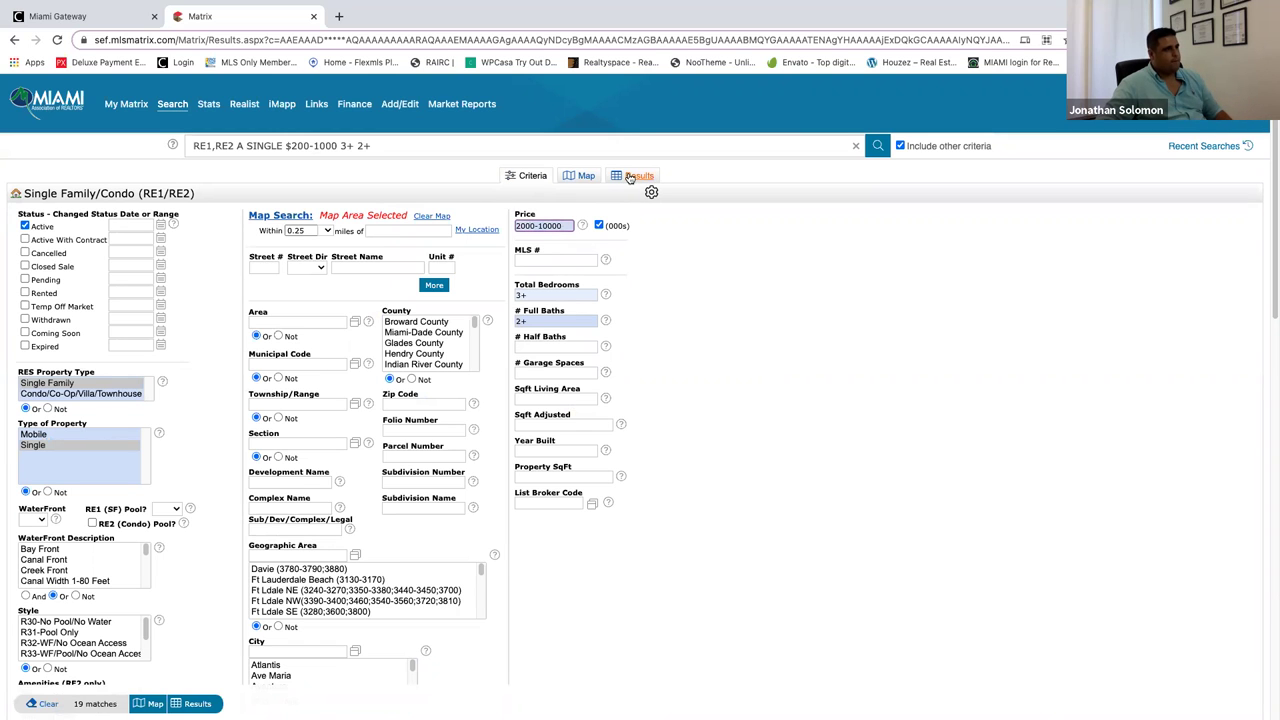
{"action": "left_click", "coordinate": [587, 177]}
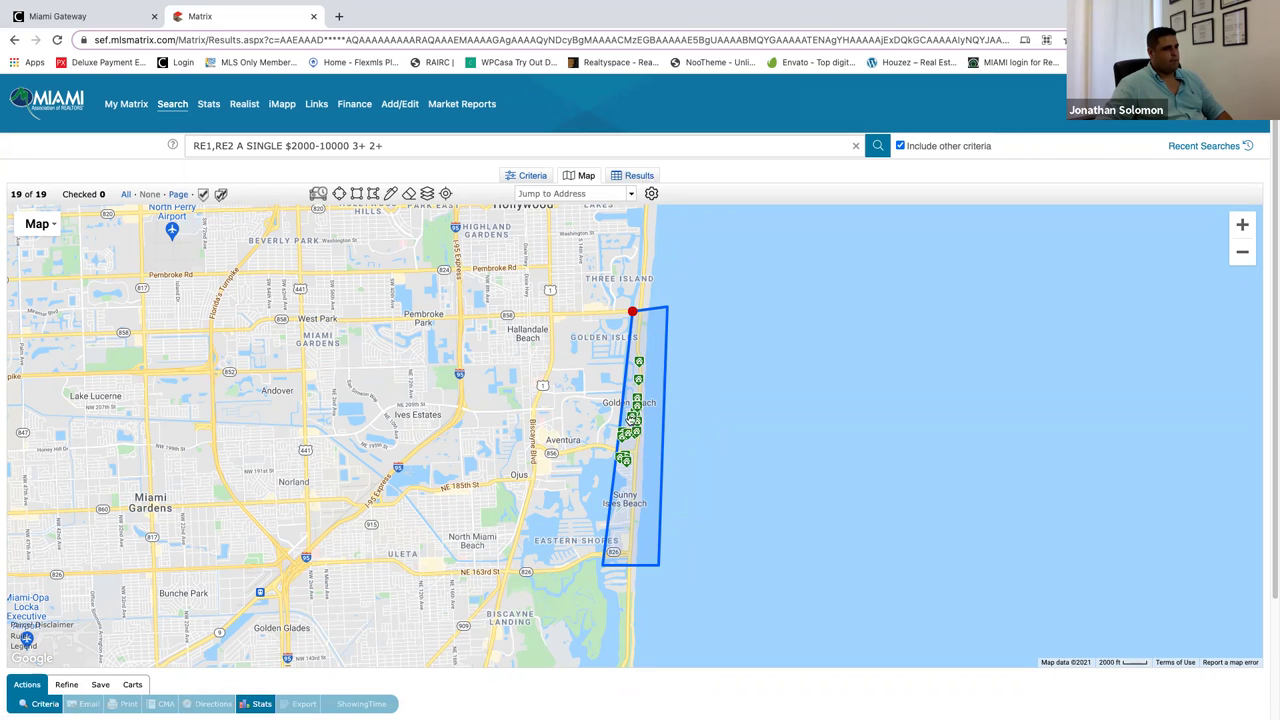
{"action": "left_click", "coordinate": [630, 179]}
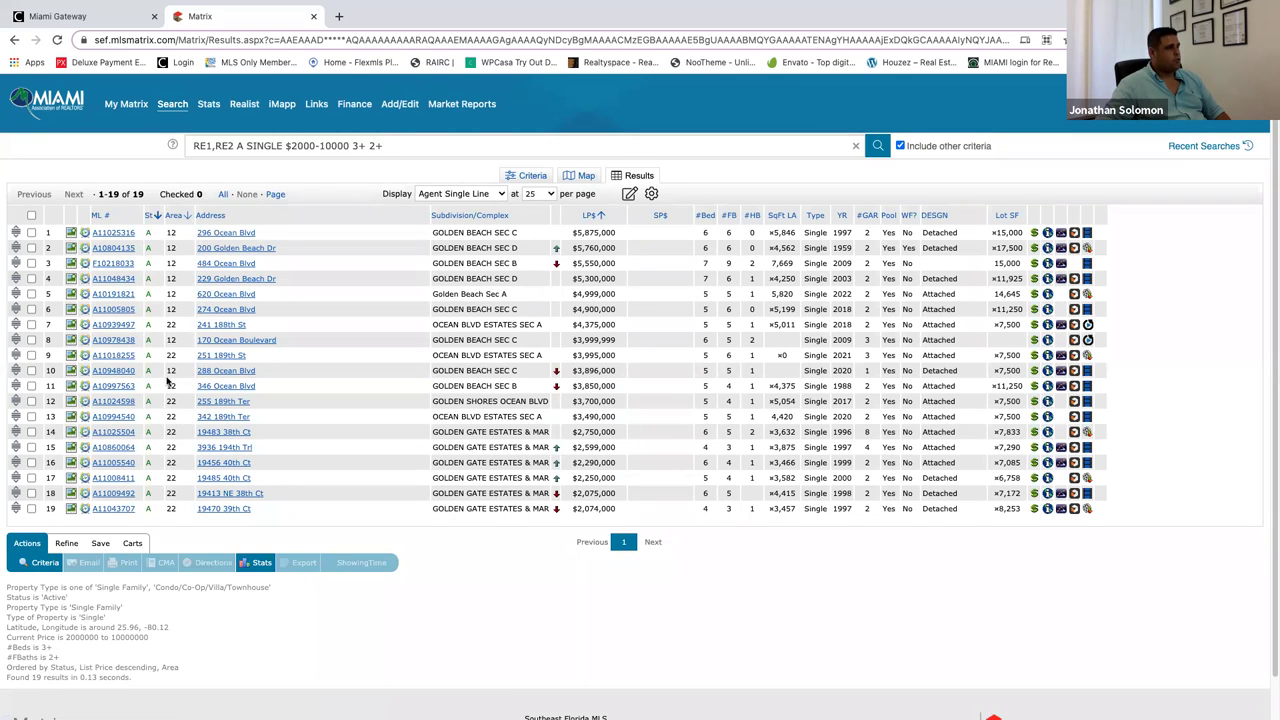
Open the first listing's Agent Full report and look through the available display formats without changing the format.
{"action": "left_click", "coordinate": [124, 233]}
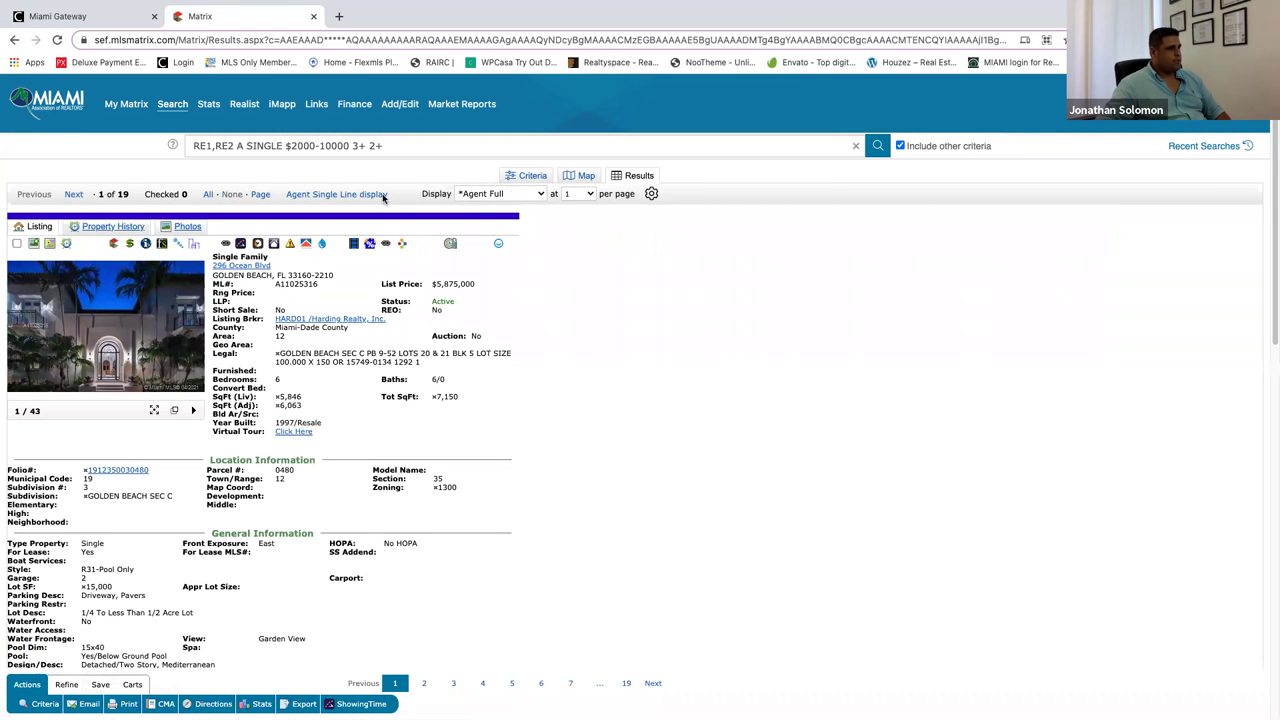
{"action": "left_click", "coordinate": [518, 194]}
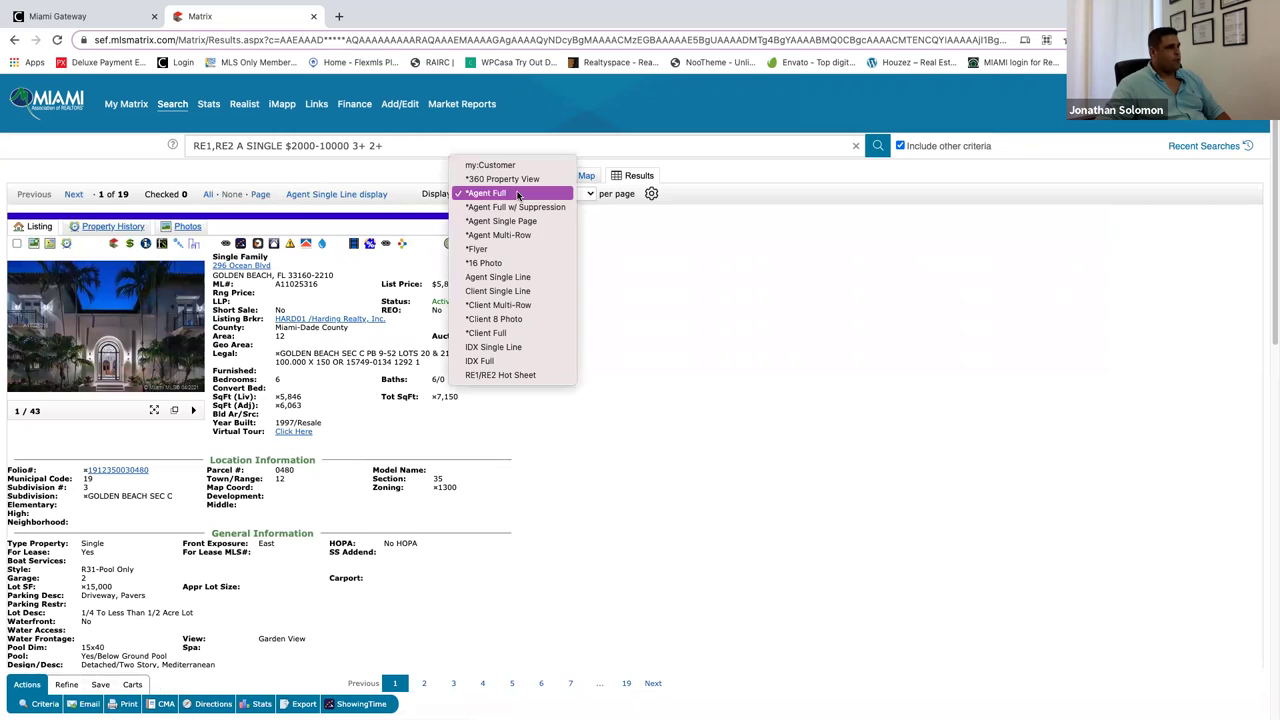
{"action": "left_click", "coordinate": [409, 175]}
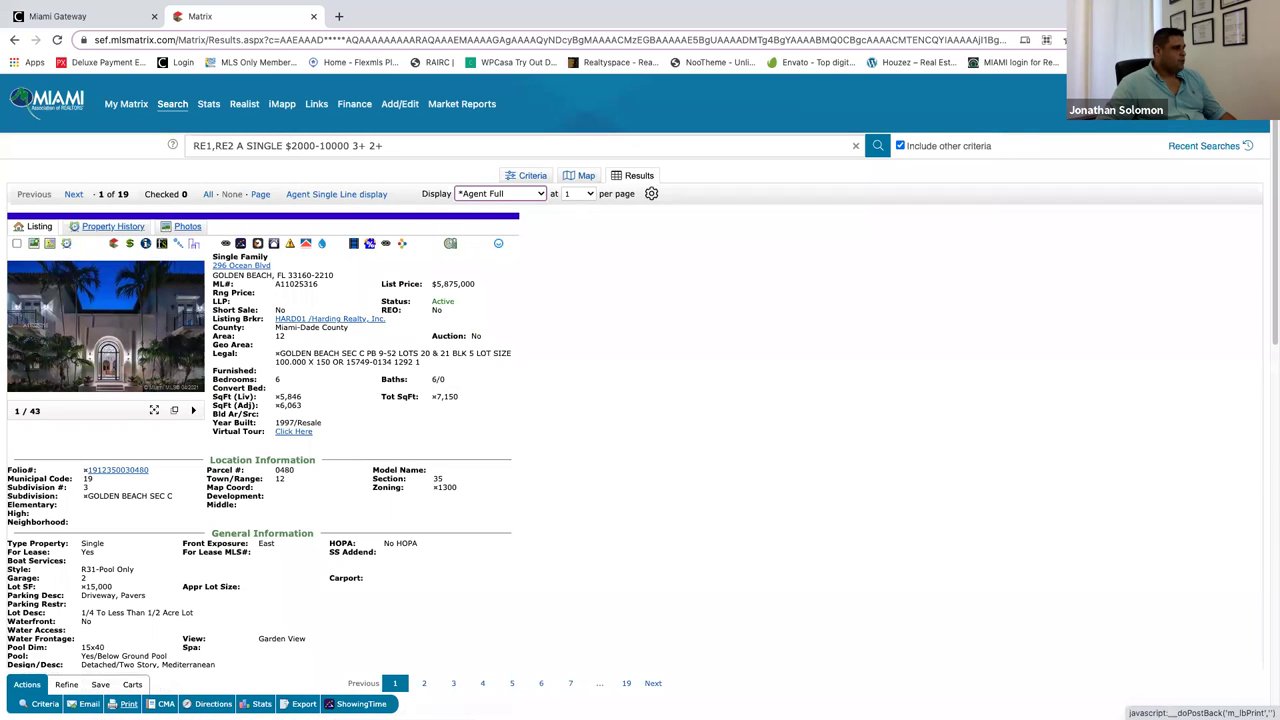
Preview the listing's printout in the Client Full format, cancel printing and return to the results.
{"action": "left_click", "coordinate": [128, 704]}
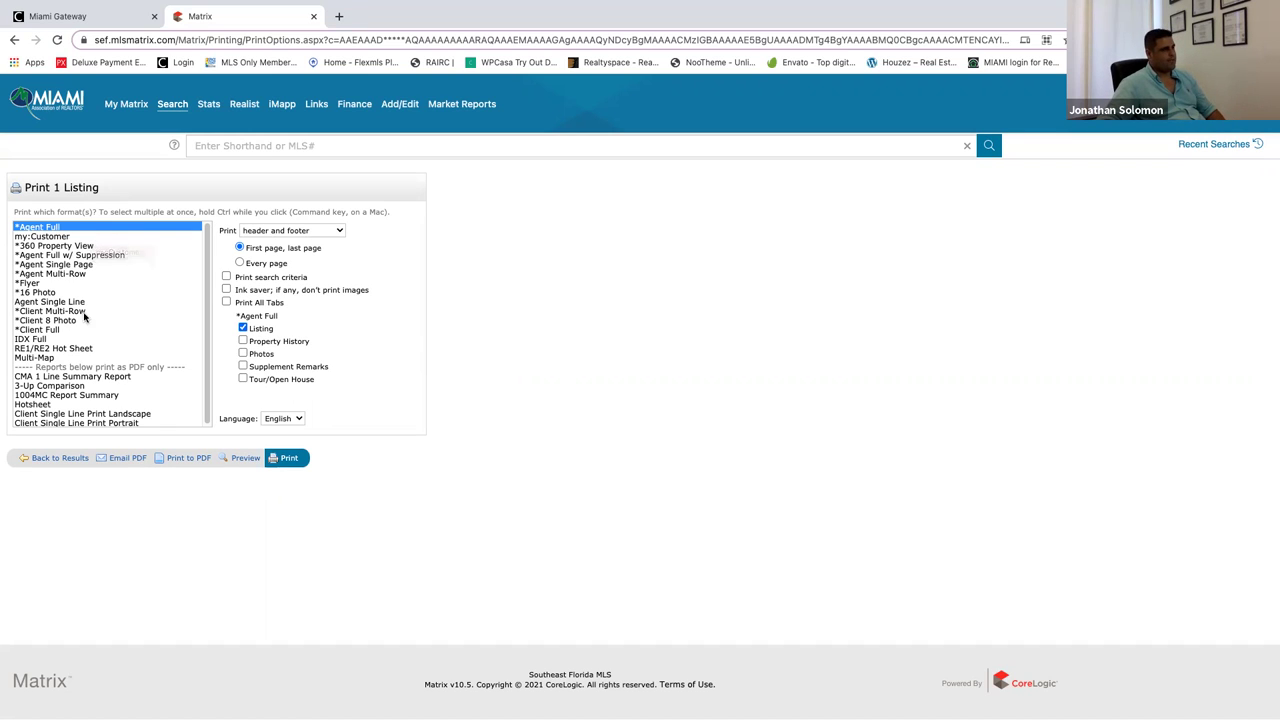
{"action": "left_click", "coordinate": [52, 331]}
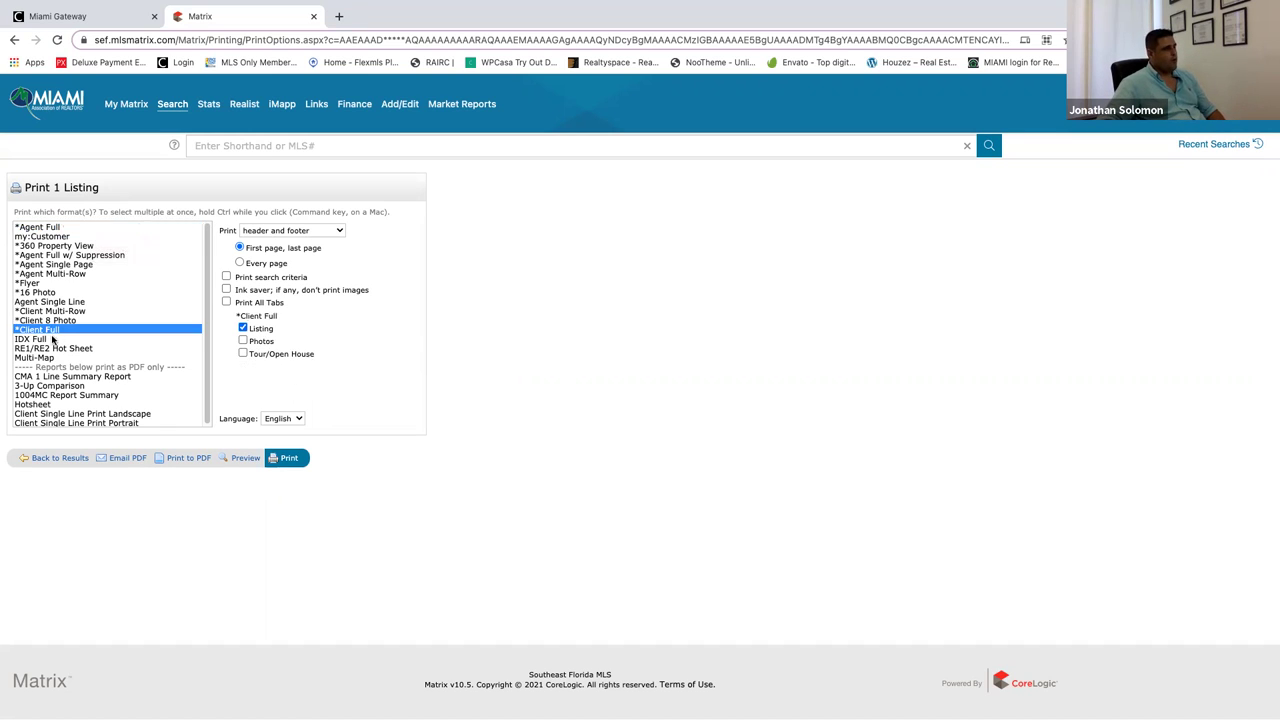
{"action": "left_click", "coordinate": [297, 461]}
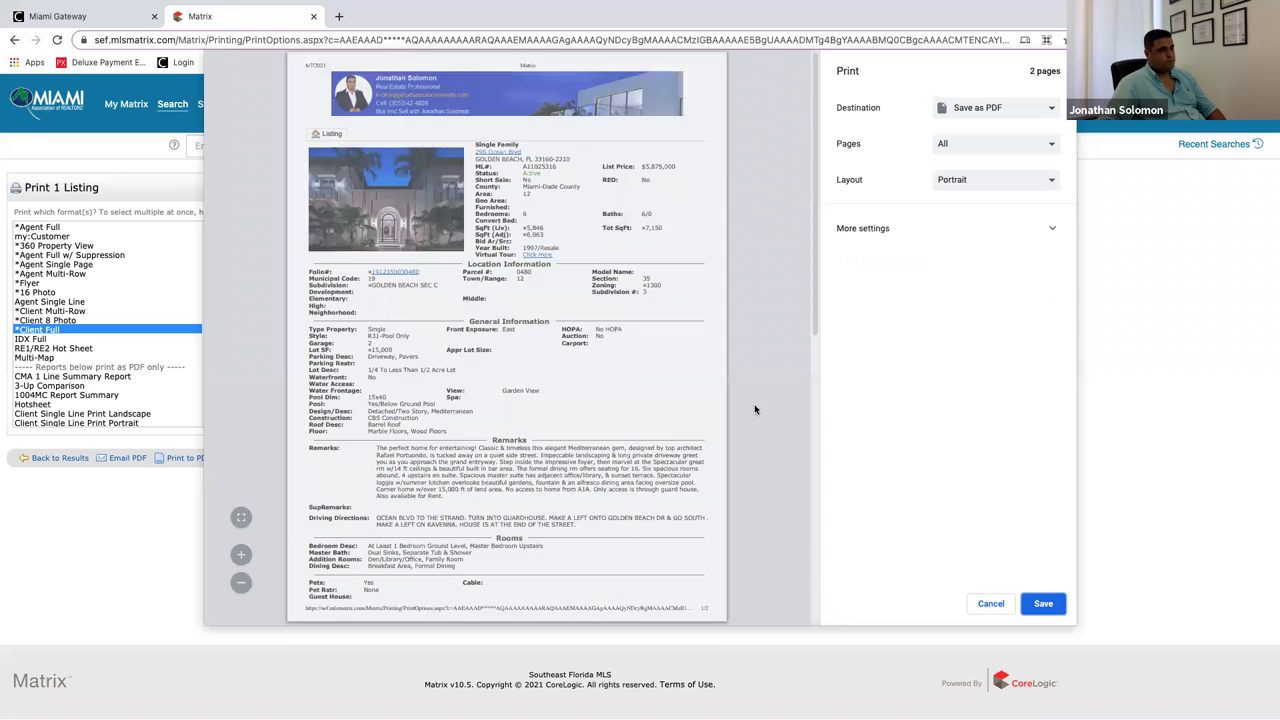
{"action": "scroll", "coordinate": [607, 450], "scroll_direction": "down", "scroll_amount": 5}
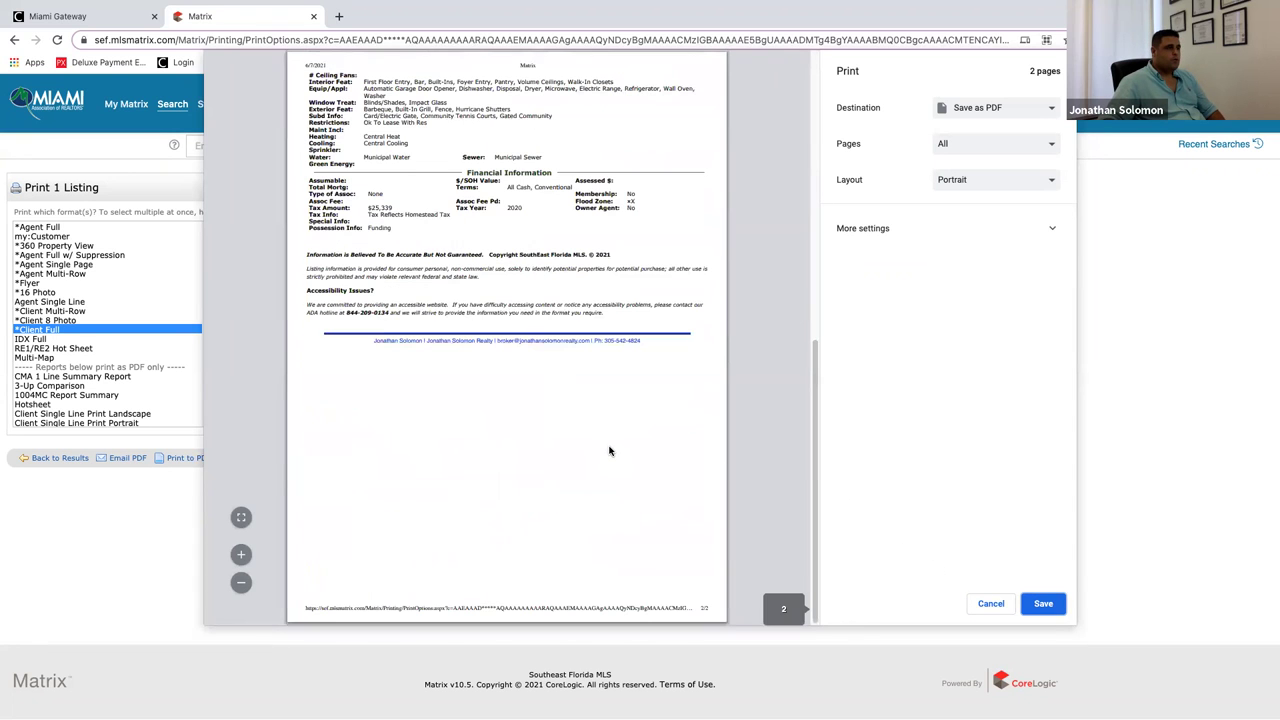
{"action": "left_click", "coordinate": [991, 603]}
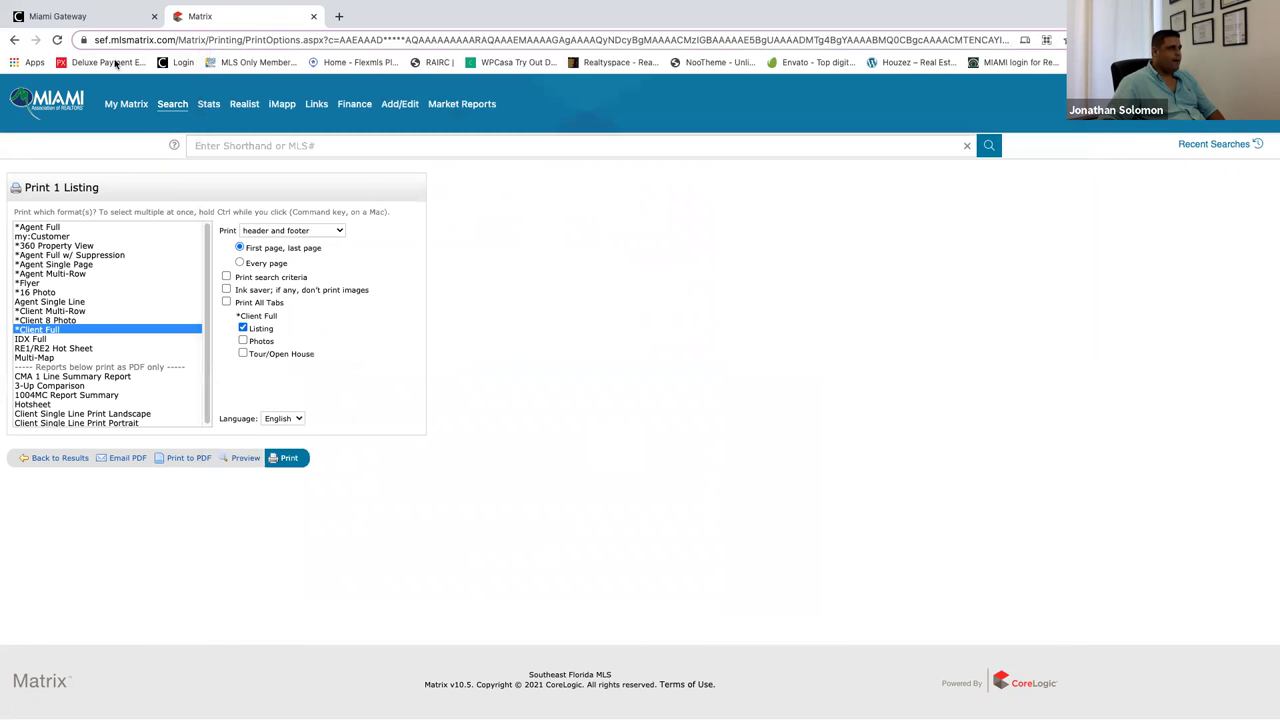
{"action": "left_click", "coordinate": [76, 461]}
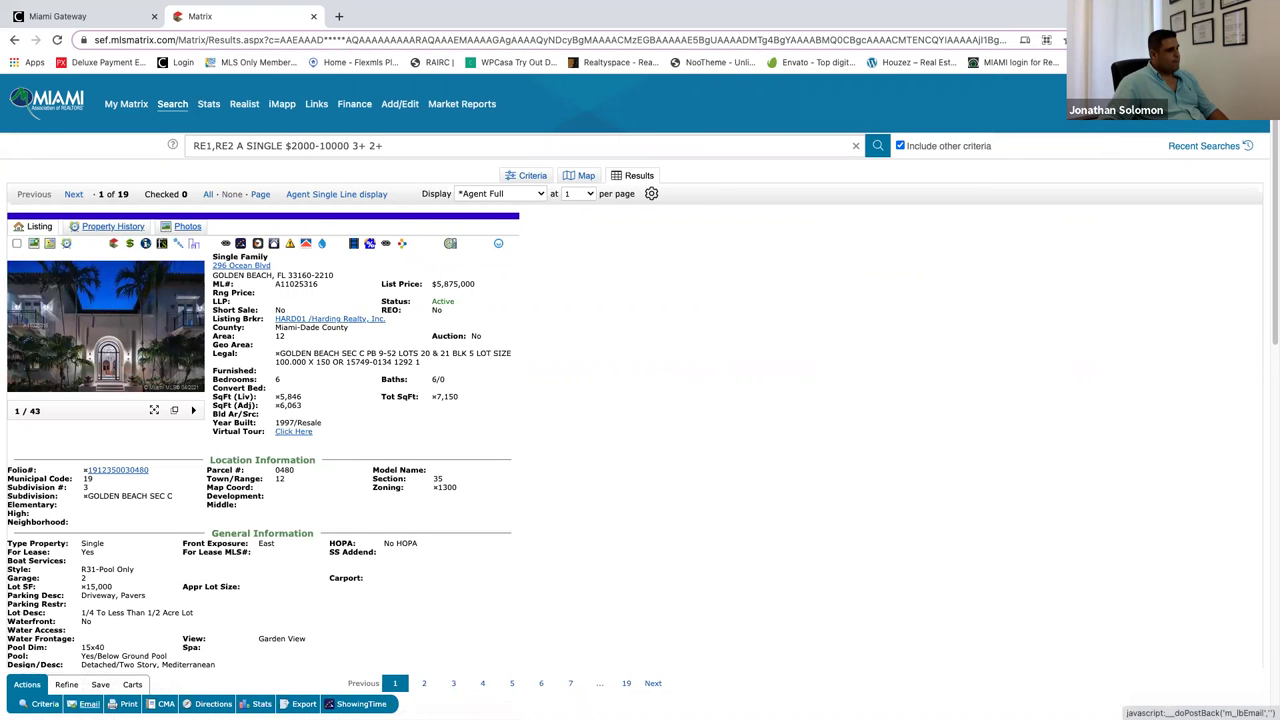
Start an email of the listing and preview its client portal in list, gallery and map views.
{"action": "left_click", "coordinate": [88, 704]}
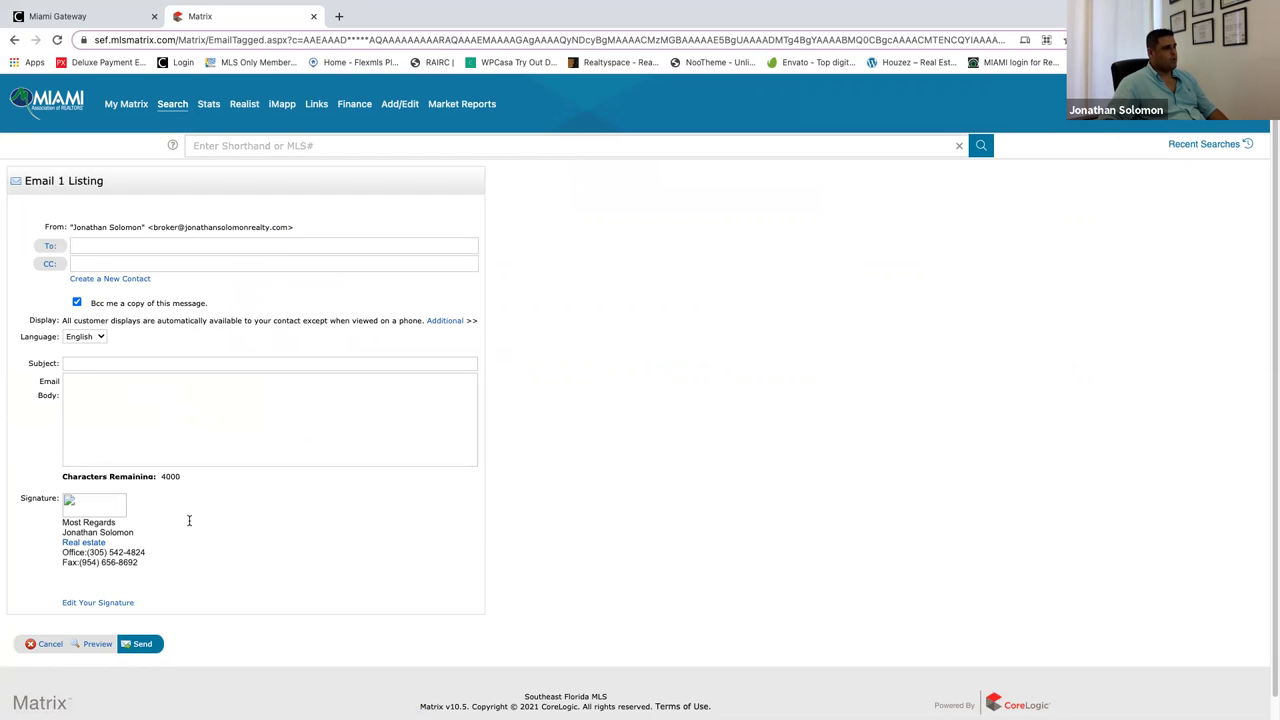
{"action": "left_click", "coordinate": [97, 644]}
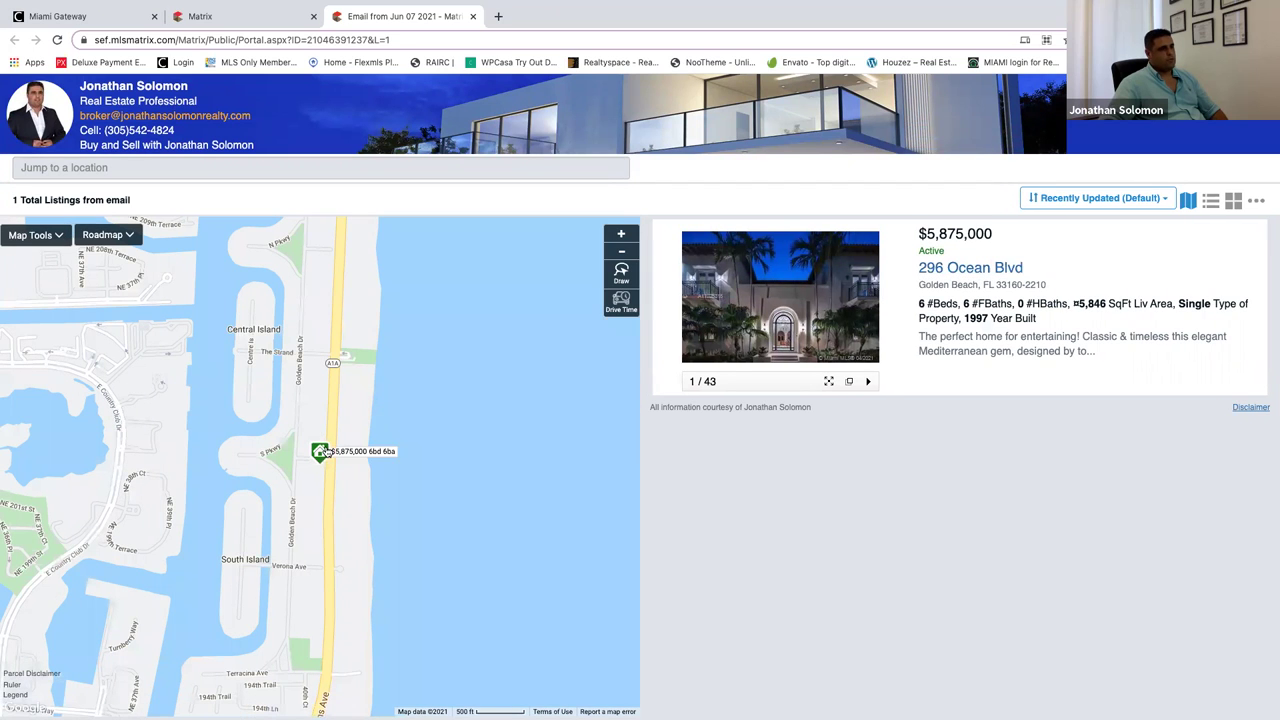
{"action": "left_click", "coordinate": [1210, 201]}
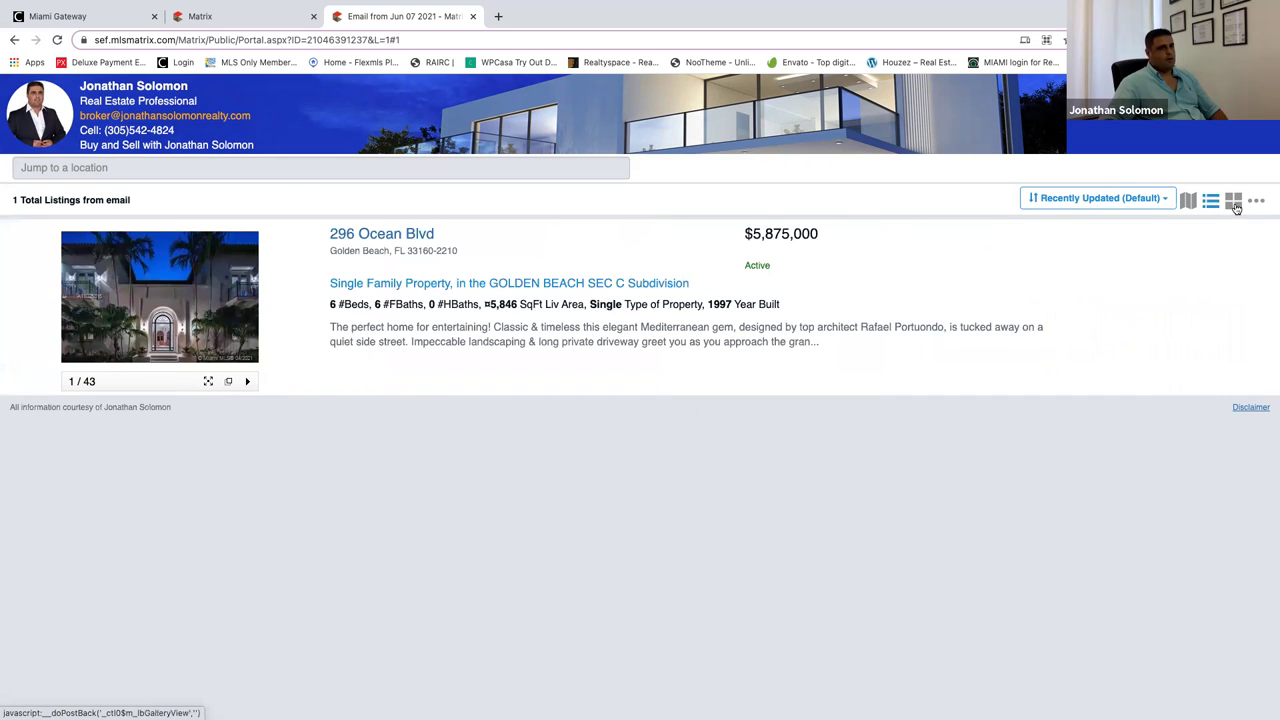
{"action": "left_click", "coordinate": [1234, 202]}
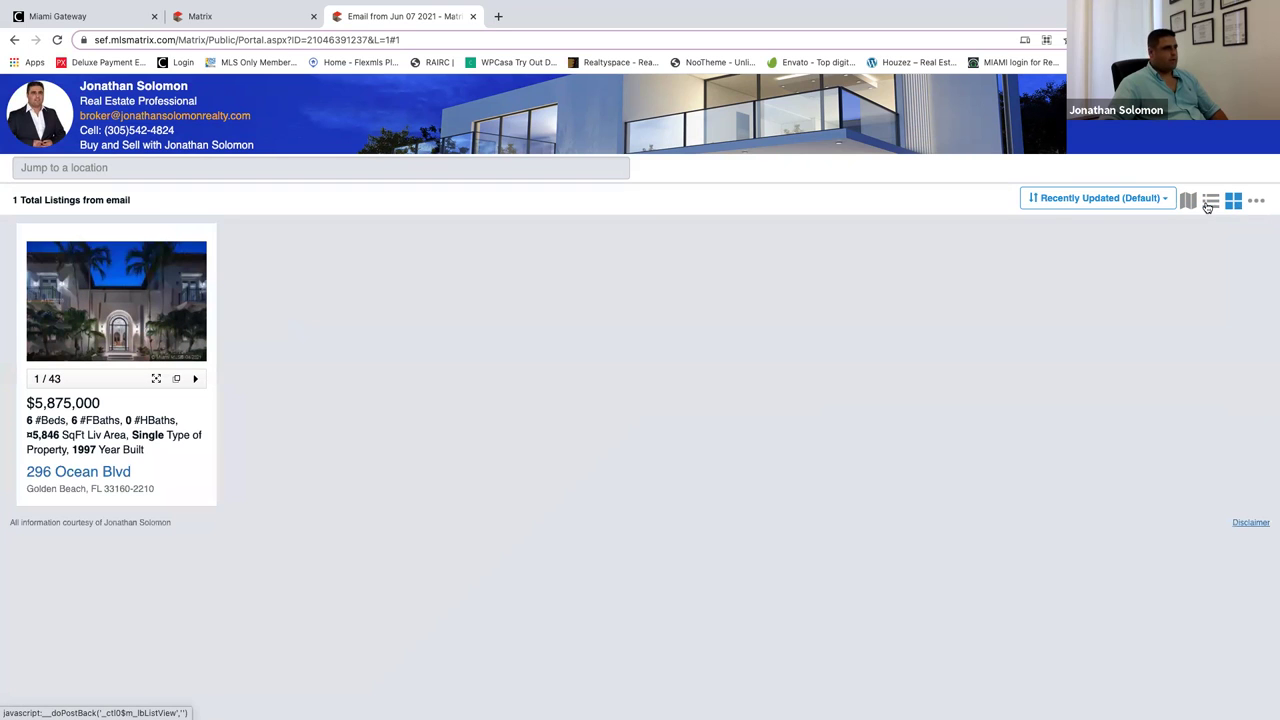
{"action": "left_click", "coordinate": [1208, 203]}
{"action": "left_click", "coordinate": [1188, 203]}
Open the listing's details in the client portal preview, look at its photo, and close the preview.
{"action": "left_click", "coordinate": [959, 268]}
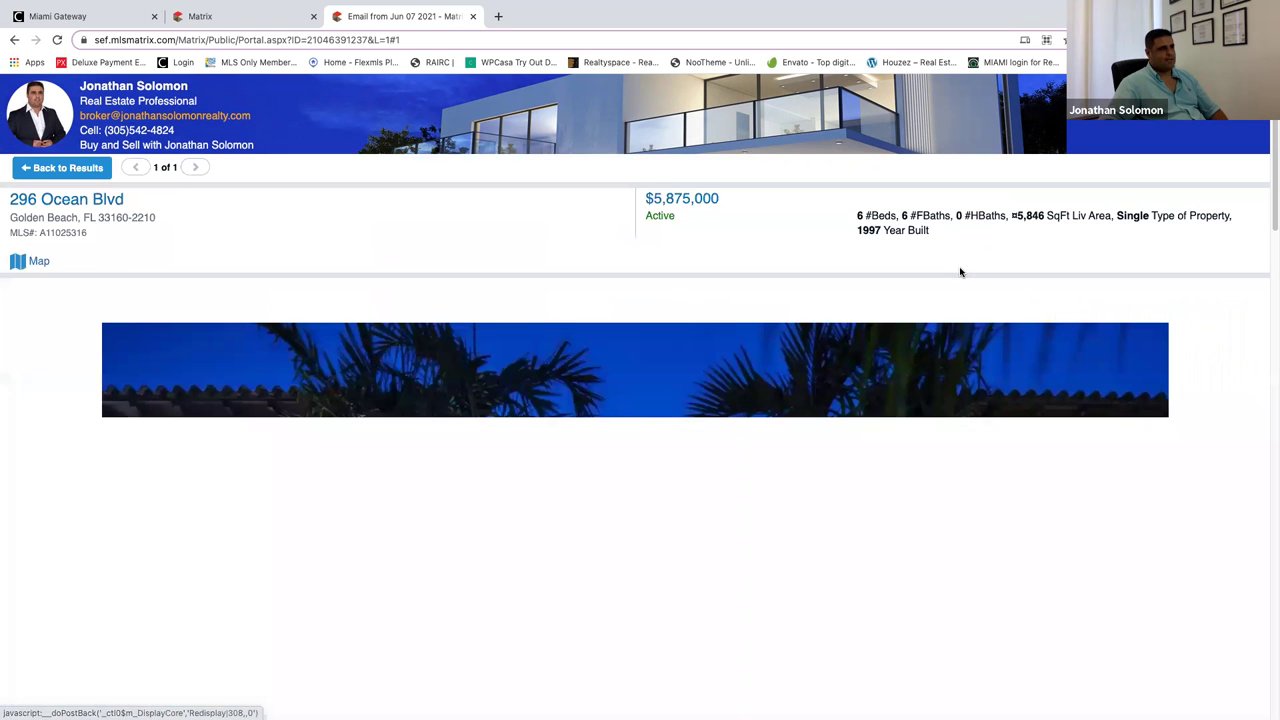
{"action": "scroll", "coordinate": [671, 483], "scroll_direction": "down", "scroll_amount": 1}
{"action": "scroll", "coordinate": [600, 390], "scroll_direction": "up", "scroll_amount": 1}
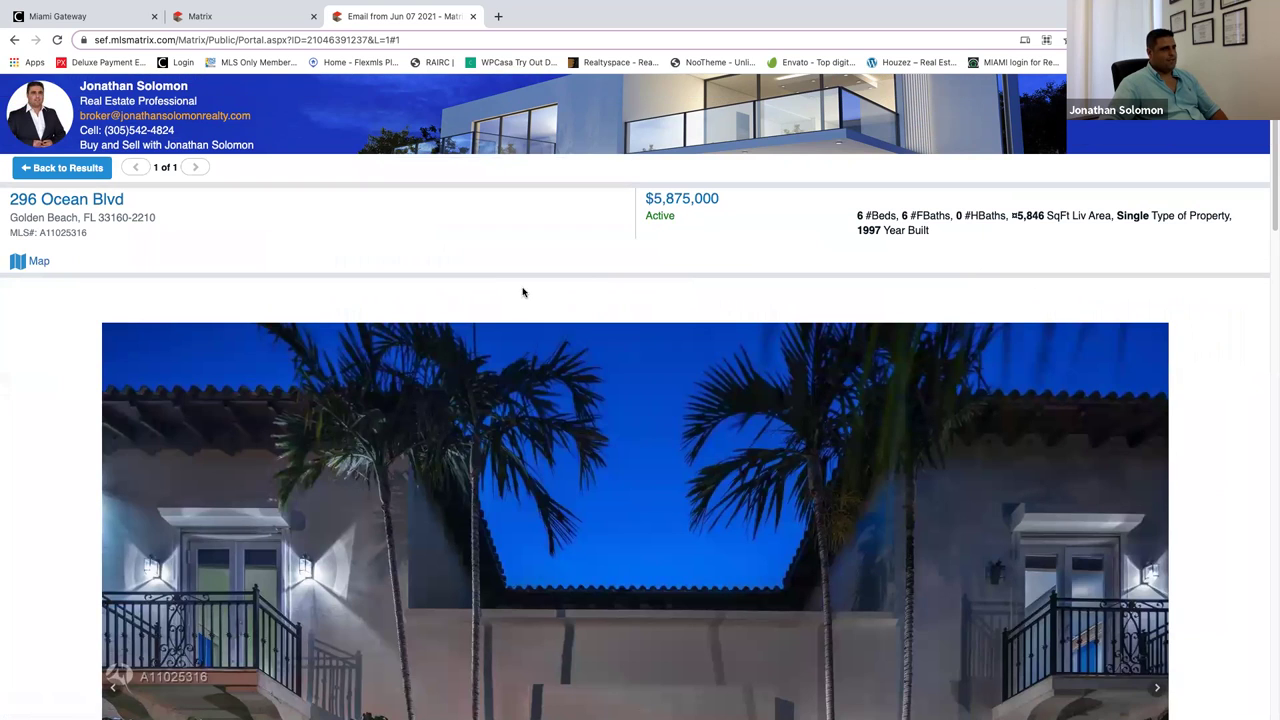
{"action": "left_click", "coordinate": [473, 17]}
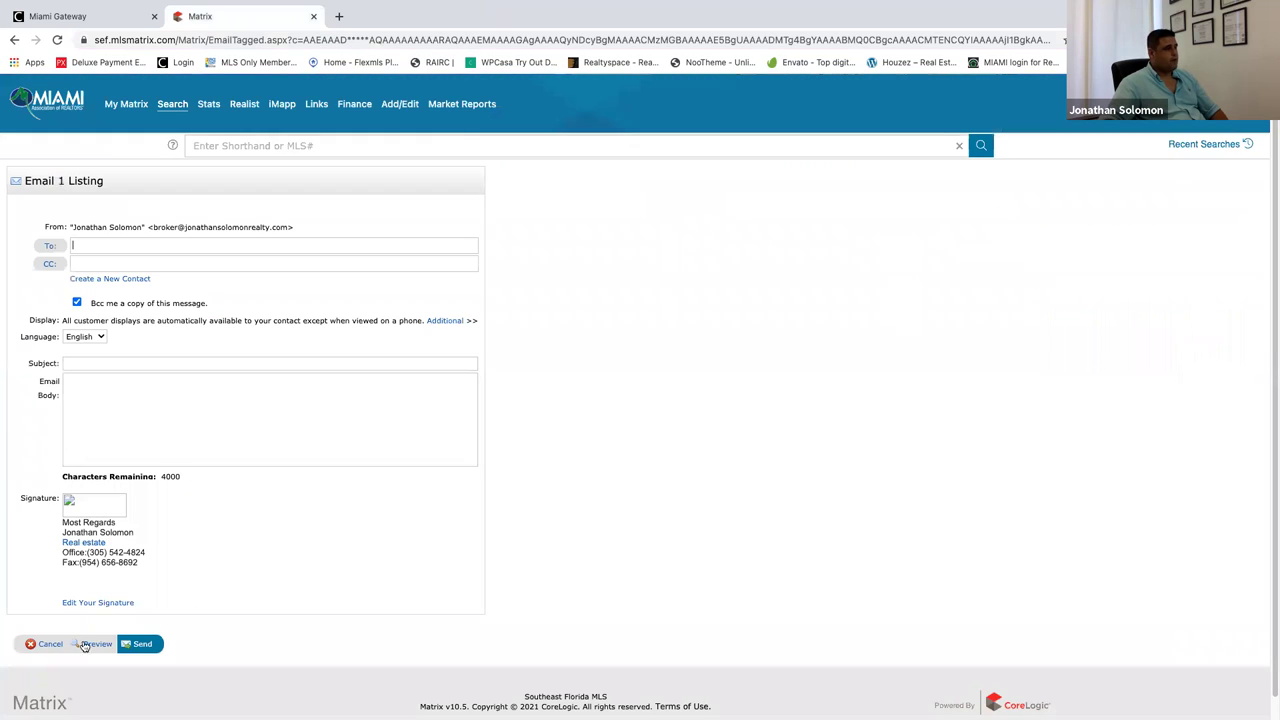
Cancel the listing email, look over the full listing report and return to the Agent Single Line results.
{"action": "left_click", "coordinate": [50, 646]}
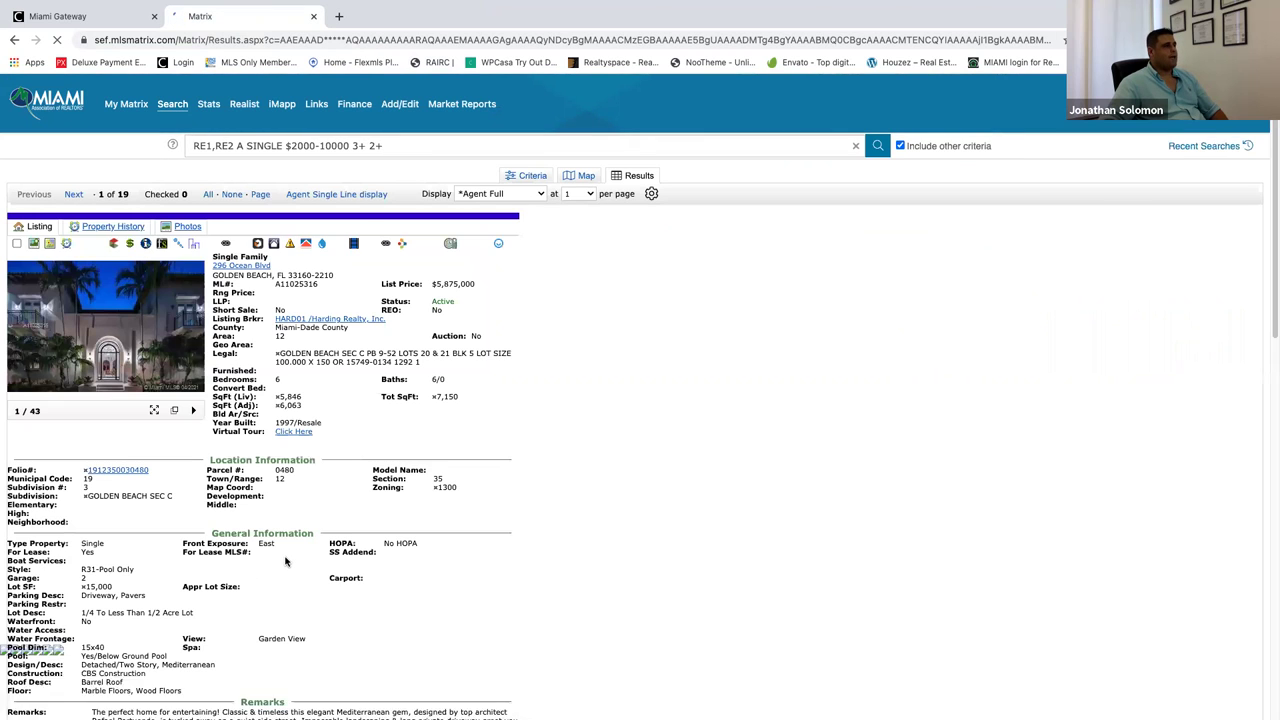
{"action": "scroll", "coordinate": [284, 561], "scroll_direction": "down", "scroll_amount": 5}
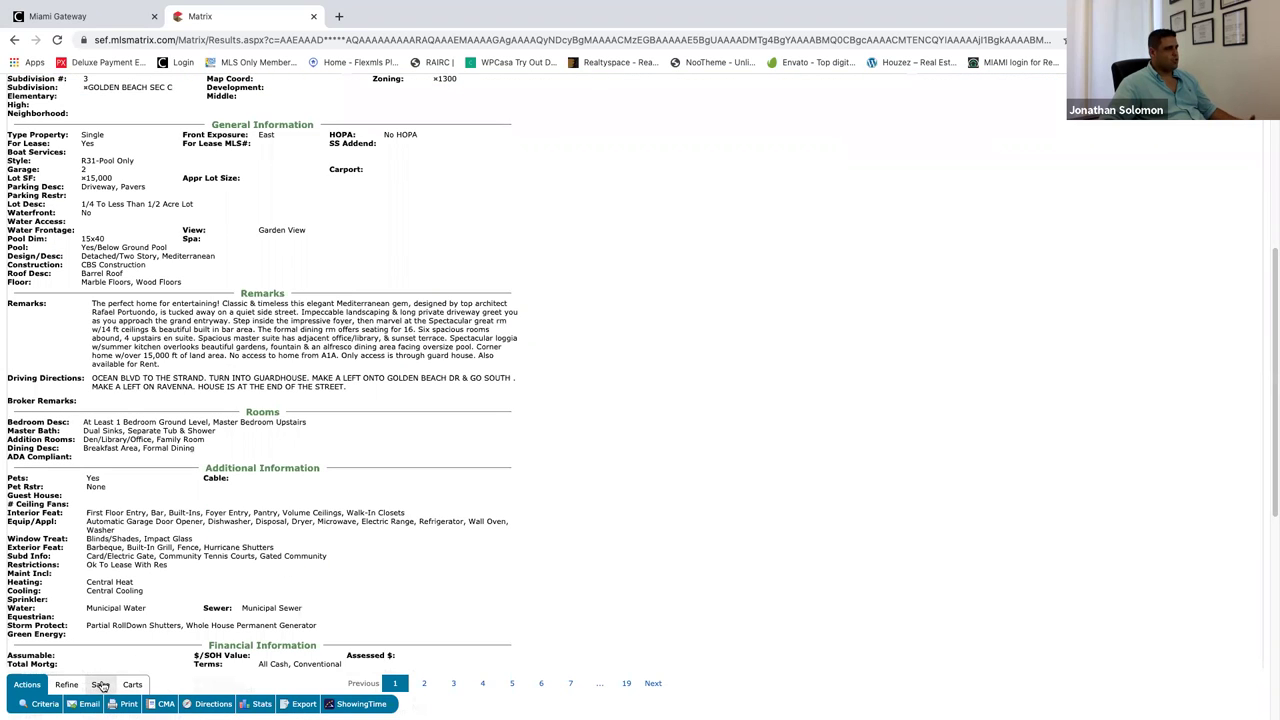
{"action": "scroll", "coordinate": [311, 437], "scroll_direction": "up", "scroll_amount": 5}
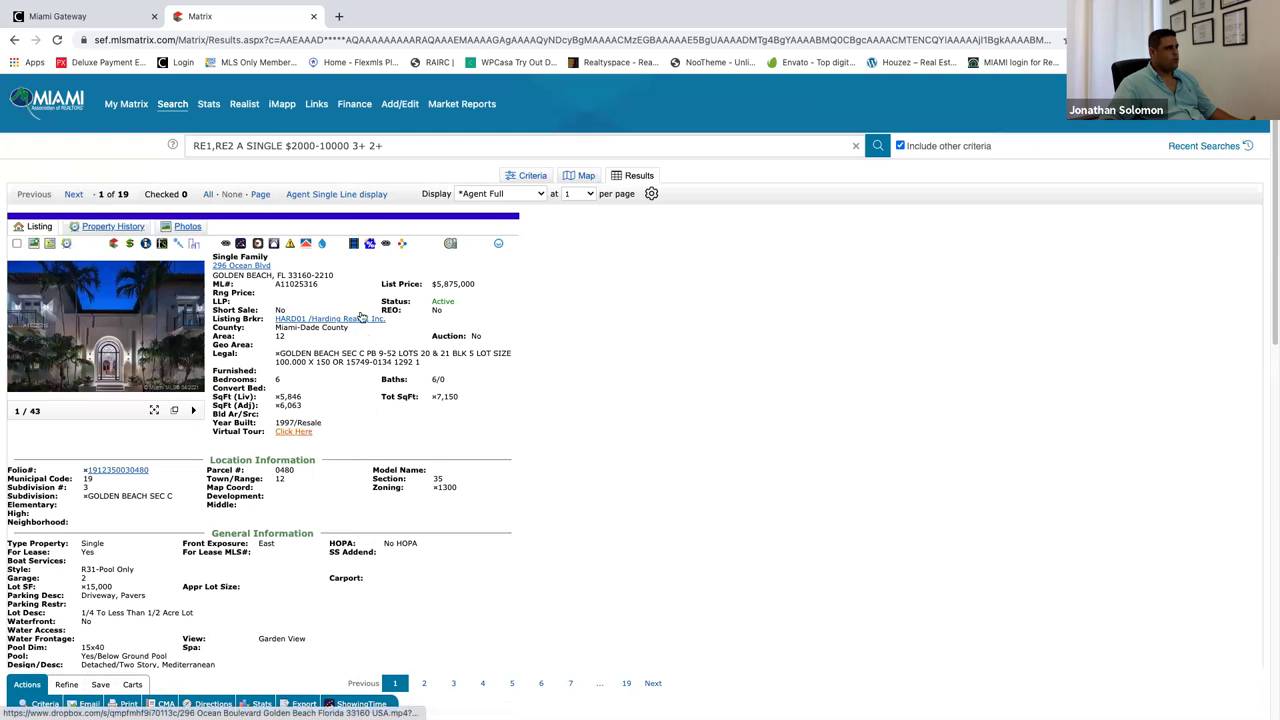
{"action": "left_click", "coordinate": [311, 195]}
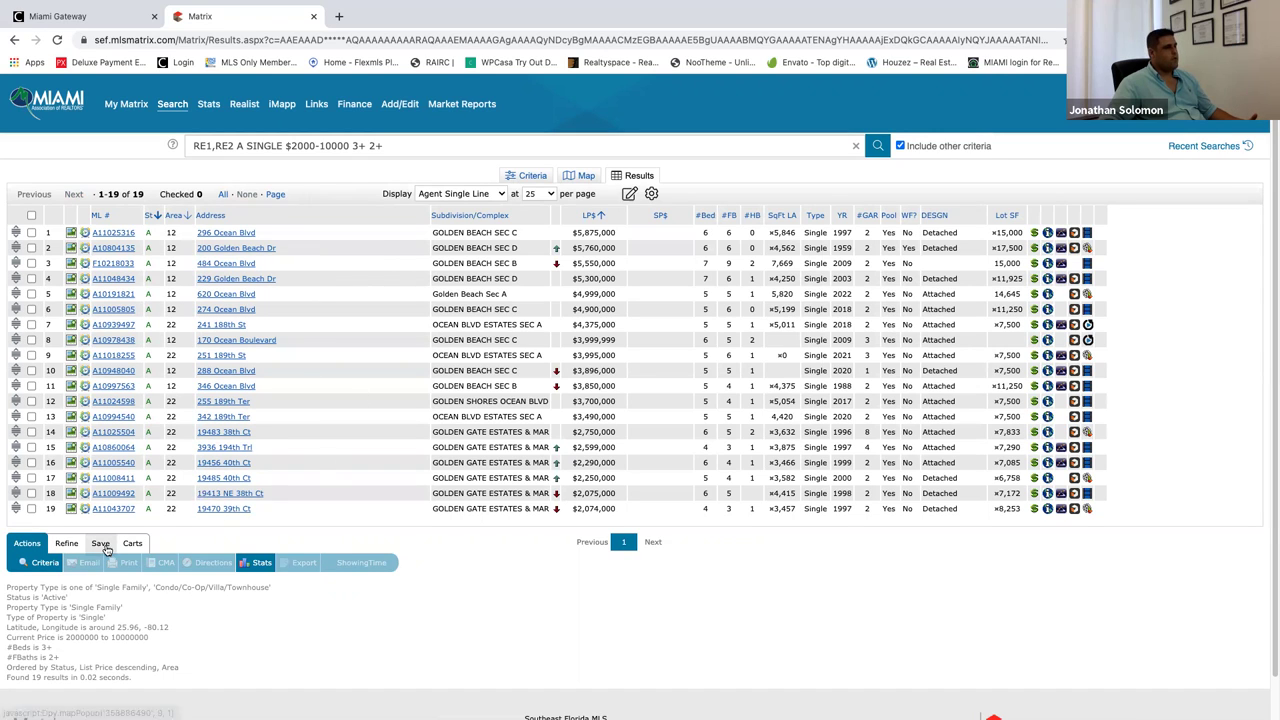
Start a new auto email from the search results, review its message, criteria, settings and schedule options, and leave it unsaved for the My Matrix page.
{"action": "left_click", "coordinate": [105, 548]}
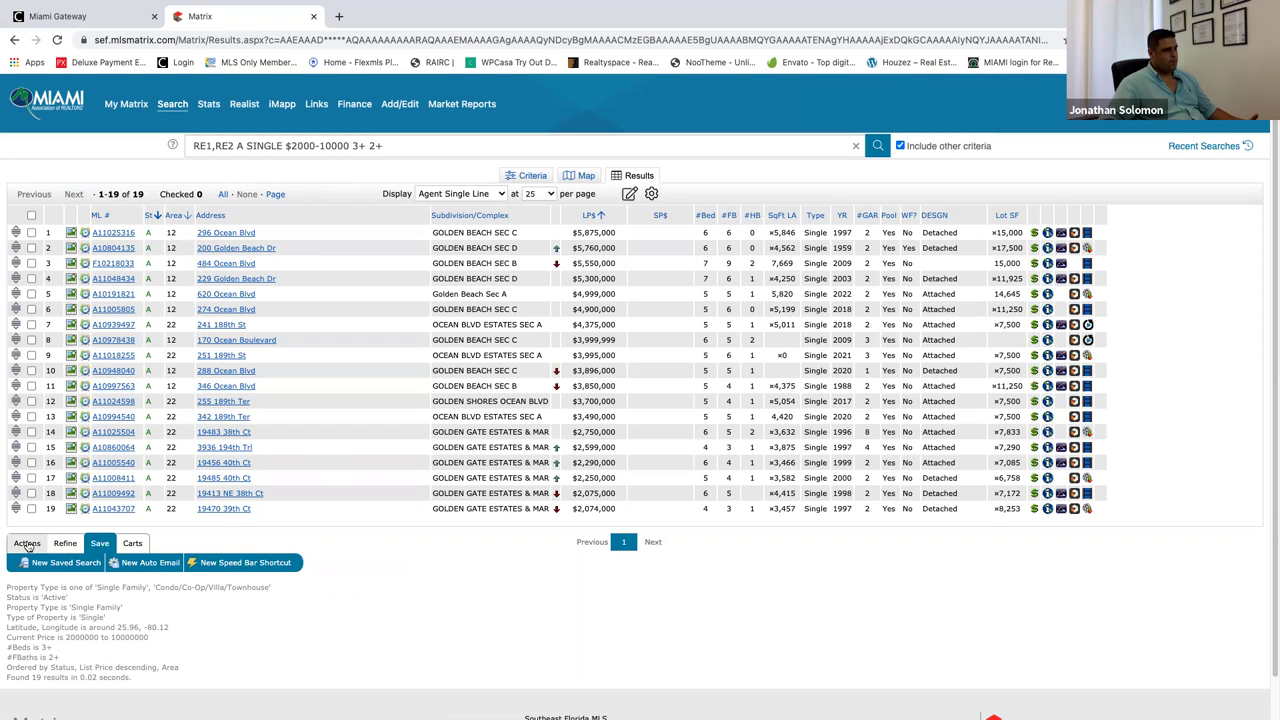
{"action": "left_click", "coordinate": [165, 564]}
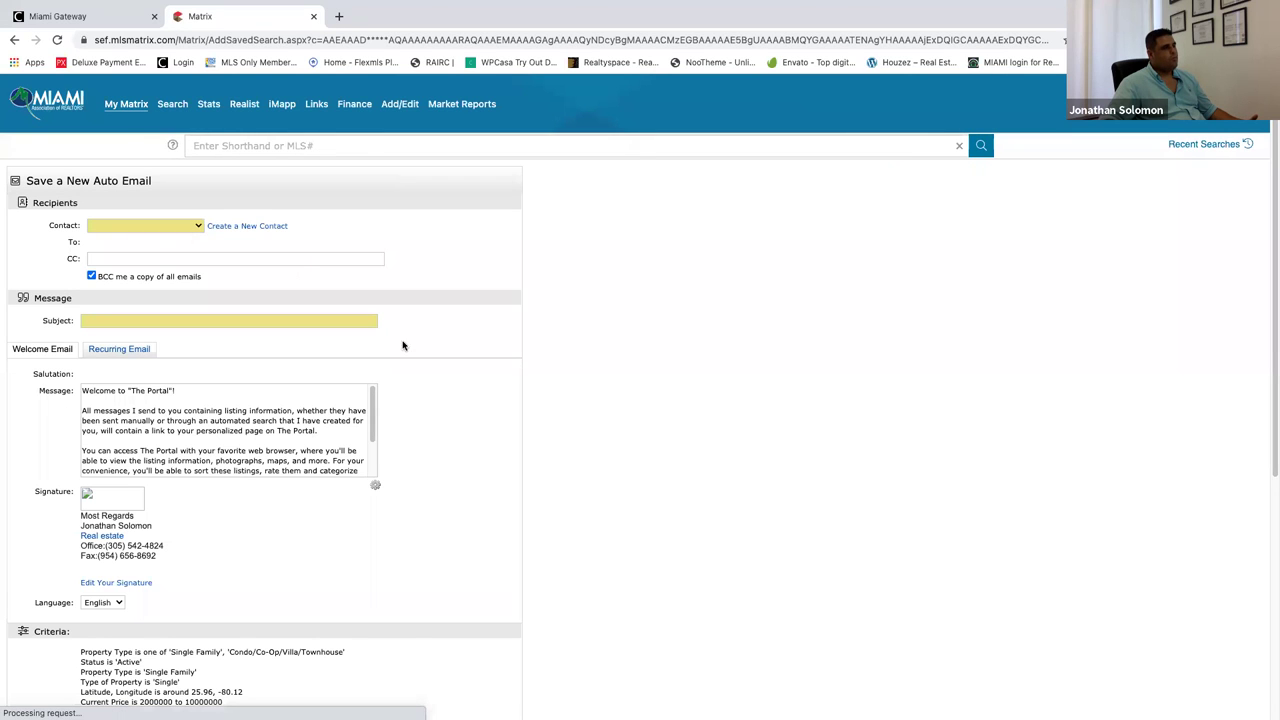
{"action": "scroll", "coordinate": [440, 410], "scroll_direction": "down", "scroll_amount": 5}
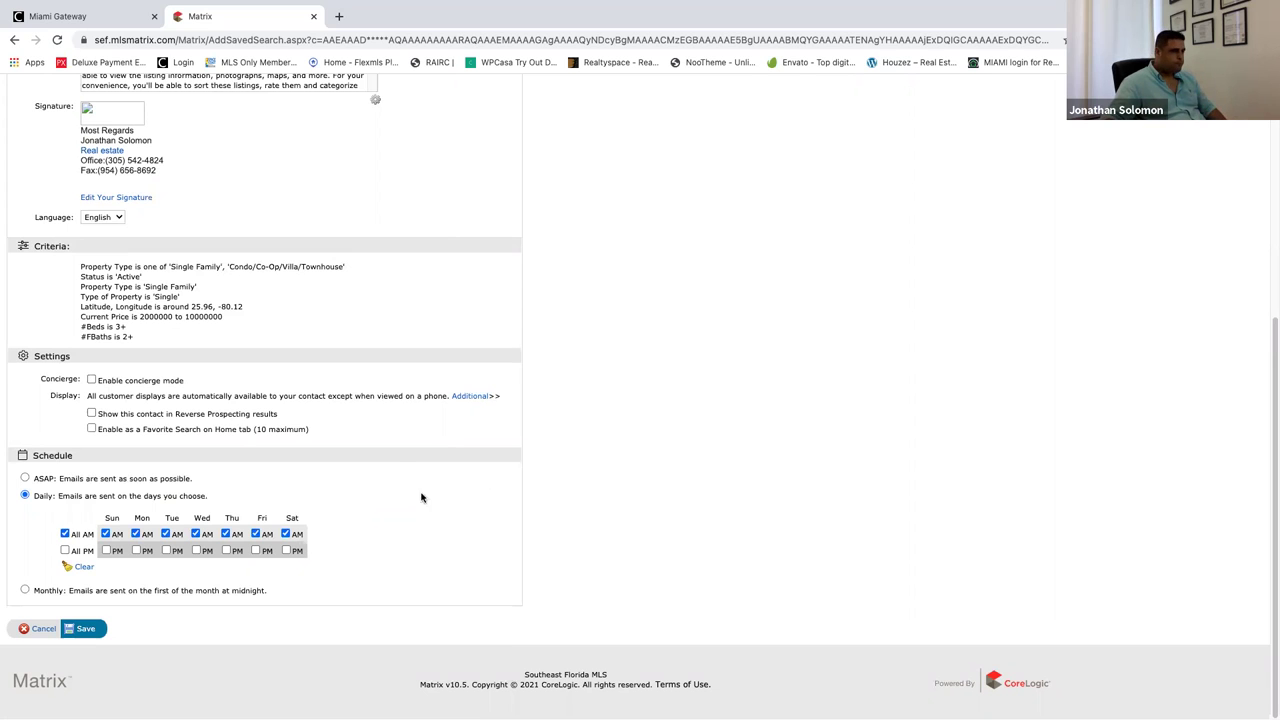
{"action": "scroll", "coordinate": [393, 438], "scroll_direction": "up", "scroll_amount": 4}
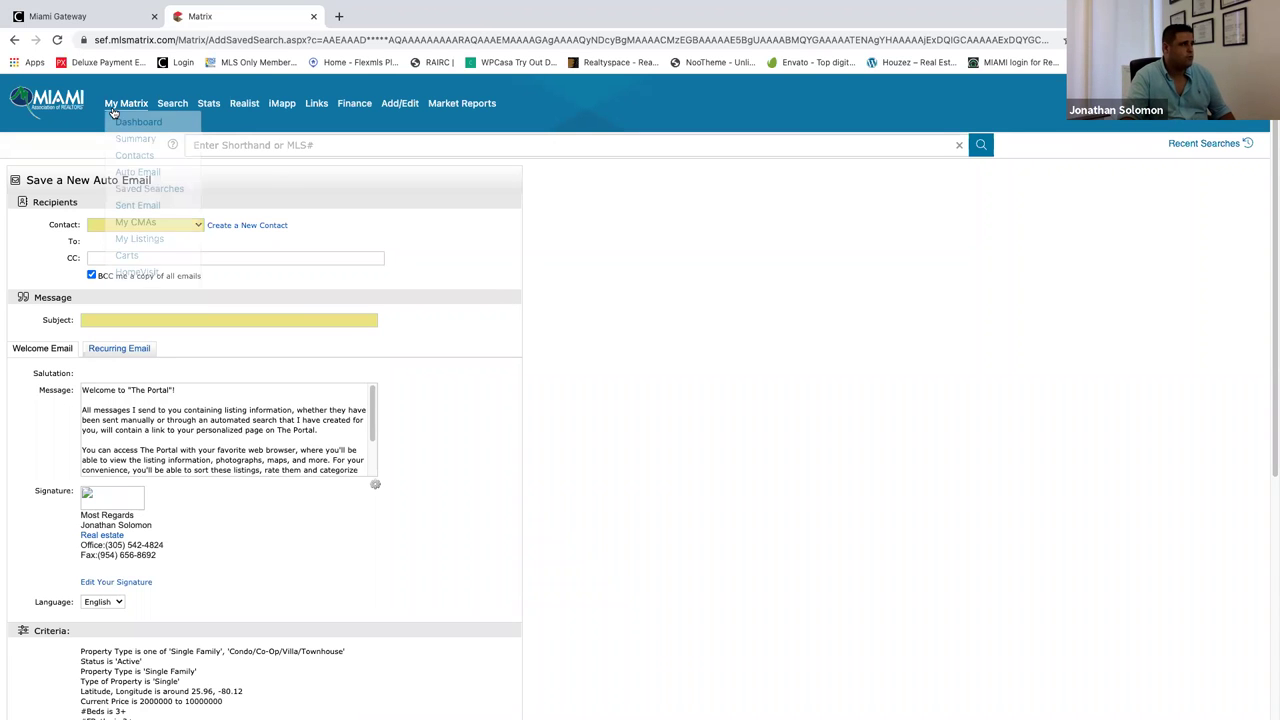
{"action": "left_click", "coordinate": [113, 109]}
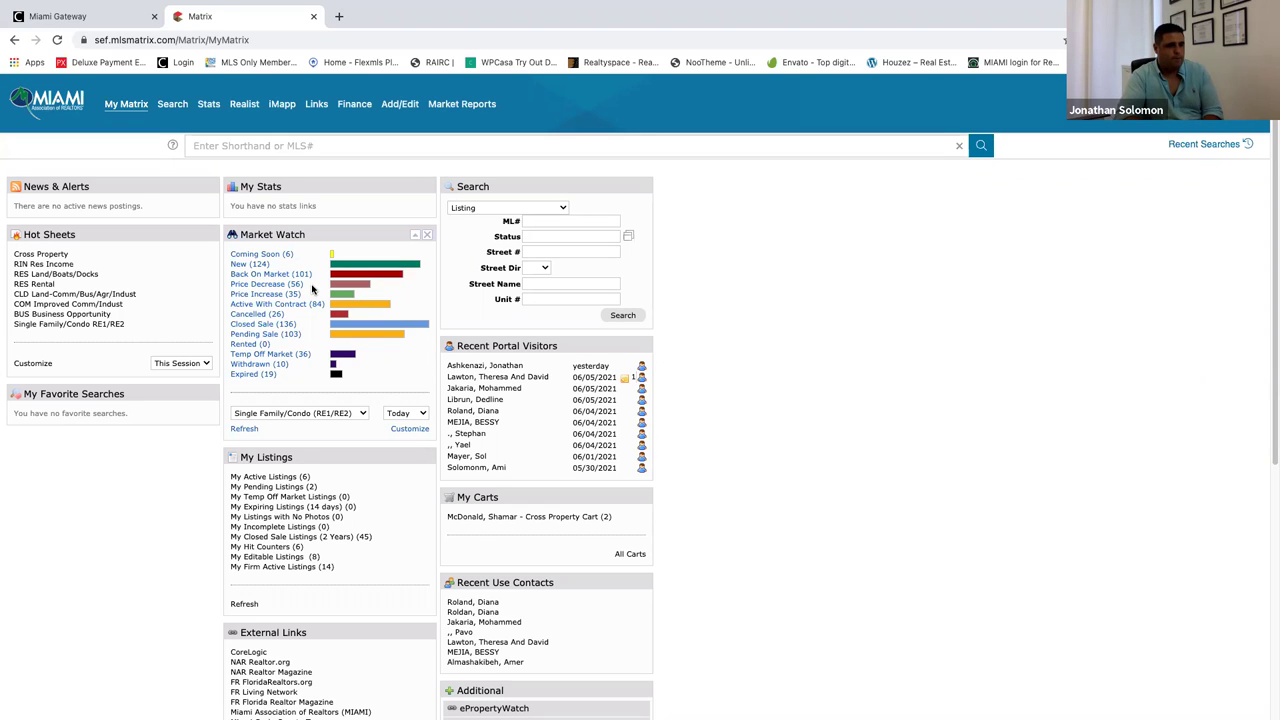
{"action": "right_click", "coordinate": [516, 642]}
{"action": "left_click", "coordinate": [425, 642]}
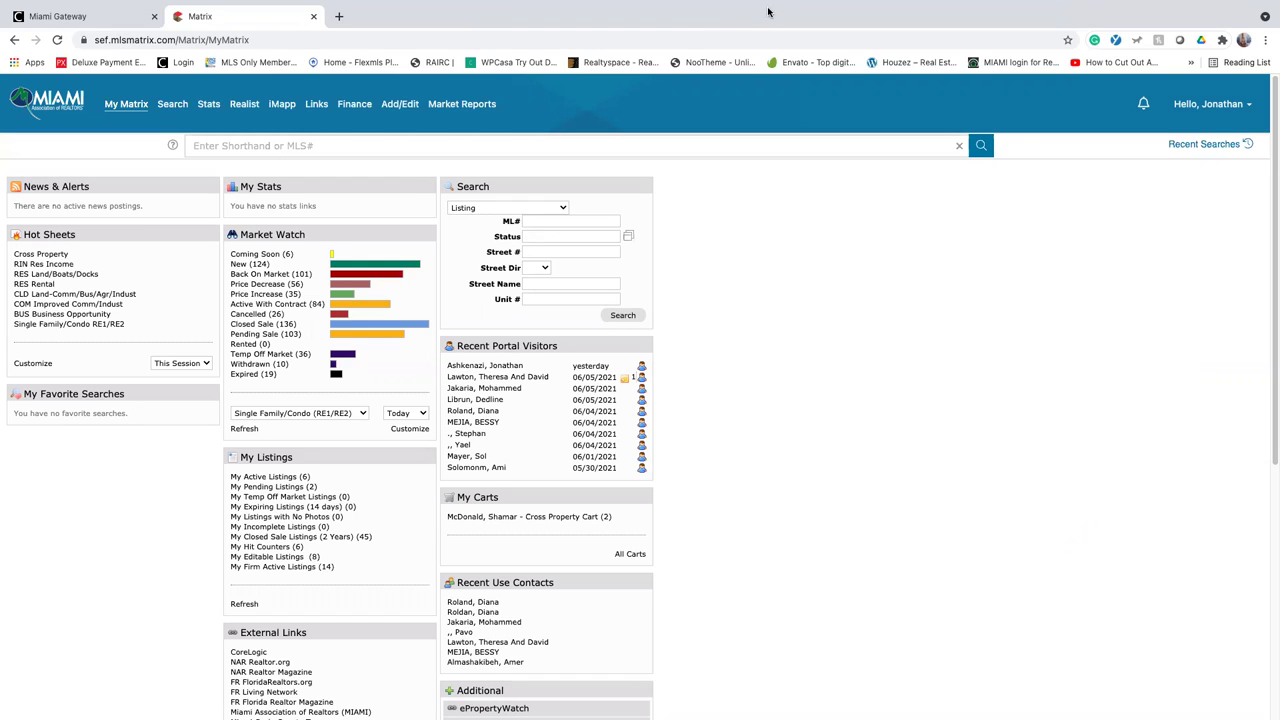
{"action": "key", "text": "super+w"}
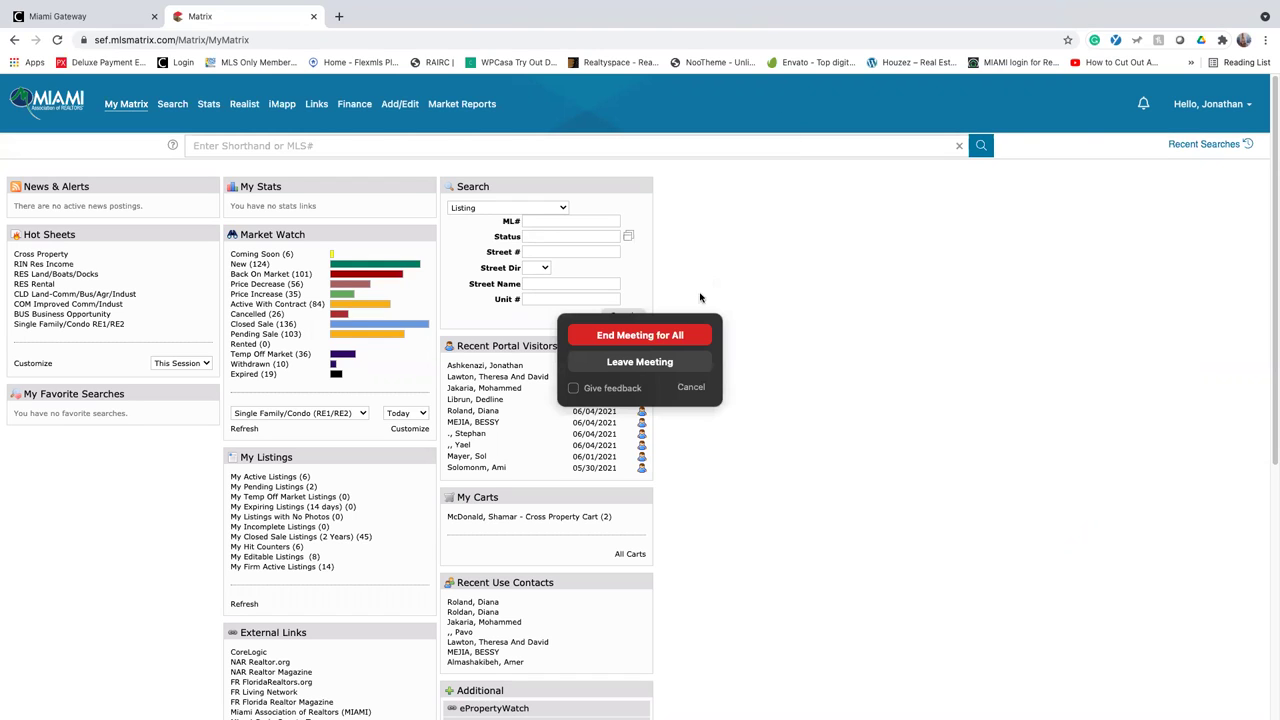